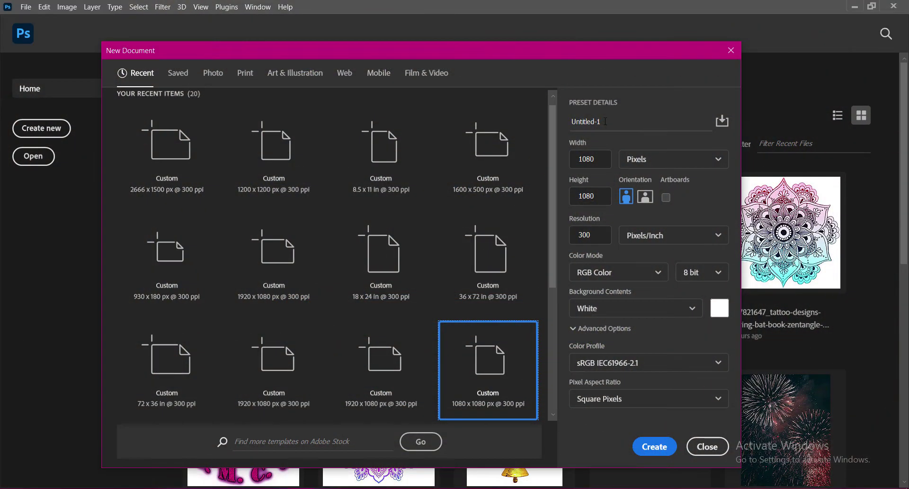
Create the 1080×1080 px, 300 ppi RGB document 'Furniture Social Media Ad Post Design' and paste the sofa photo.
text(Furn)
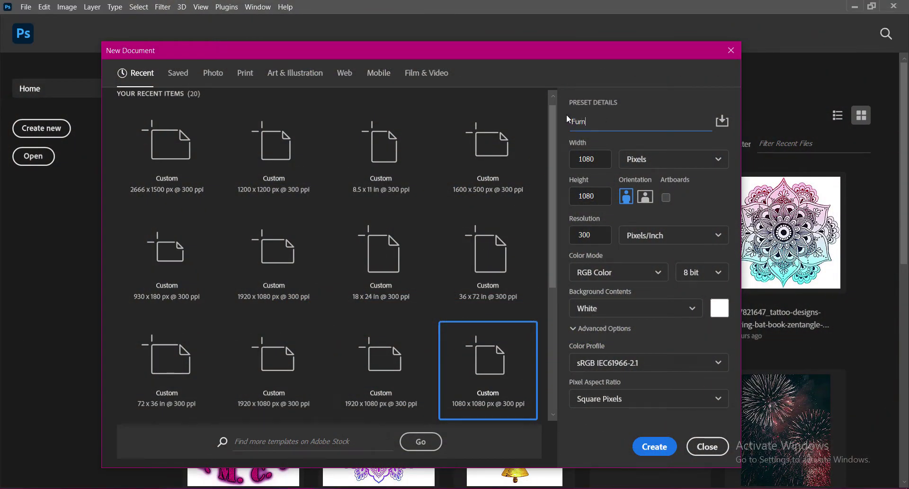
text(iture Social Medi)
text(a Ad Post Des)
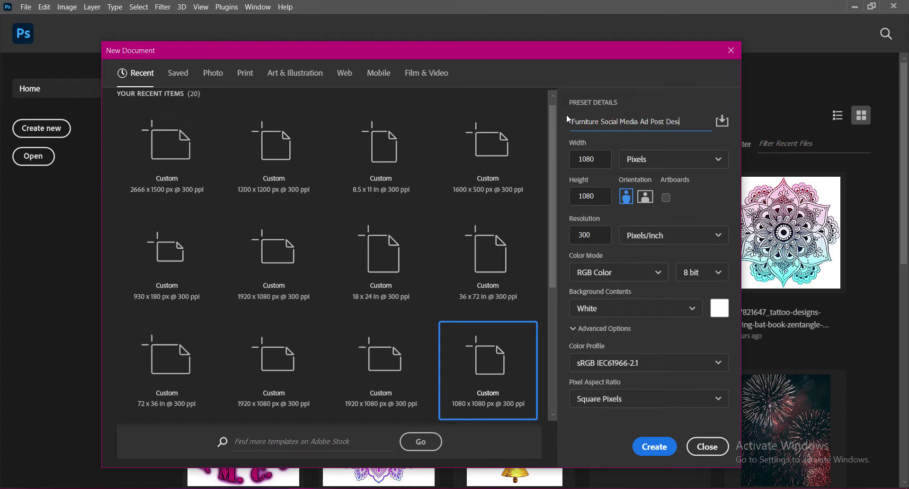
text(ign)
key(Tab)
key(Tab)
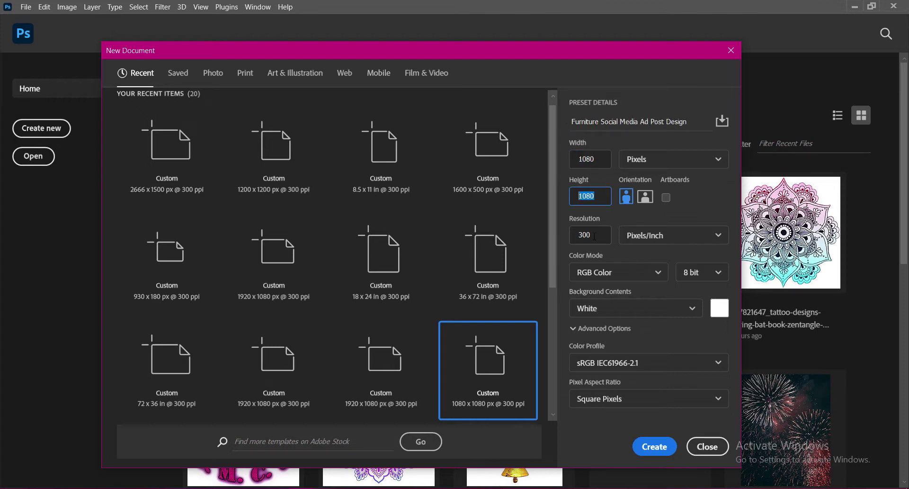
key(Tab)
click(616, 273)
click(592, 334)
click(649, 362)
key(Escape)
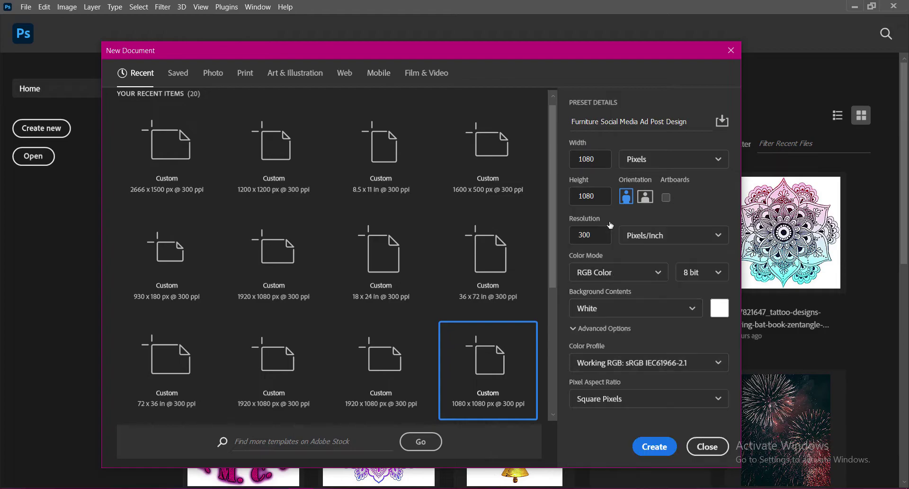
click(654, 446)
key(ctrl+v)
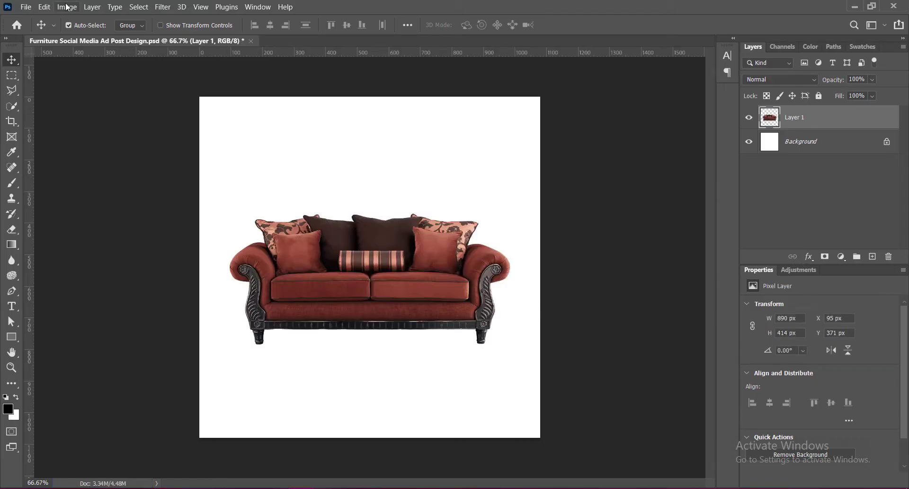
Boost the sofa's vibrance by +71 and brighten its midtones with a Curves adjustment.
click(66, 7)
click(214, 83)
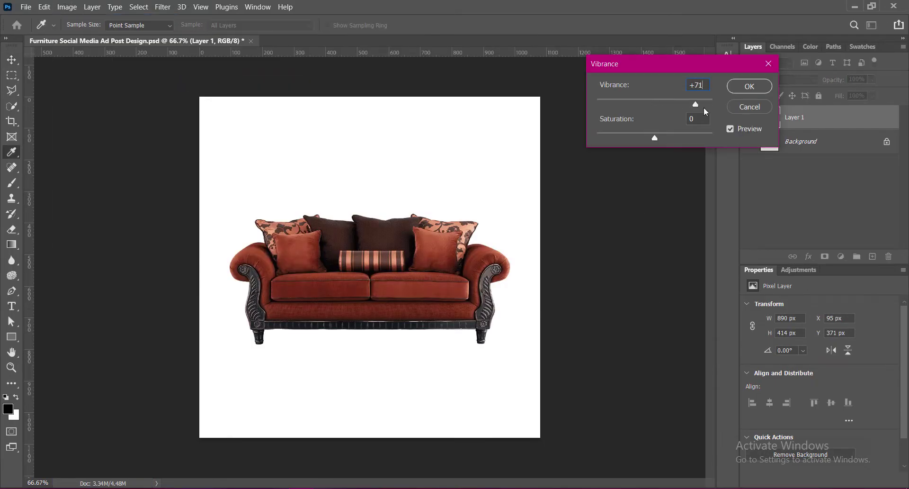
click(745, 87)
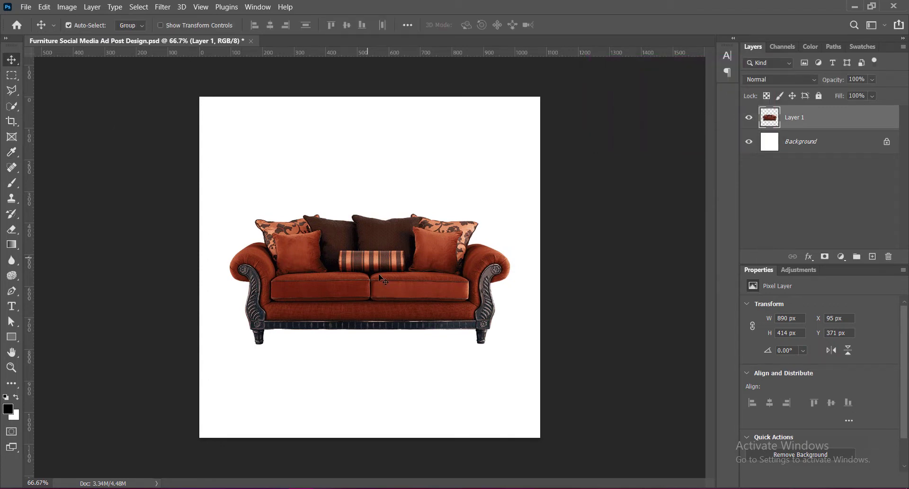
click(67, 7)
mouse_move(85, 35)
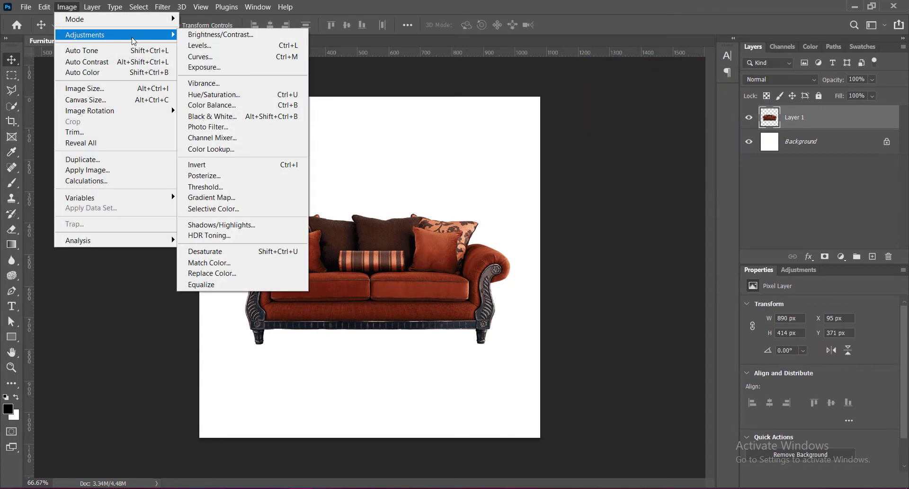
click(218, 60)
mouse_move(569, 190)
mouse_down()
mouse_move(569, 162)
mouse_move(570, 173)
mouse_up()
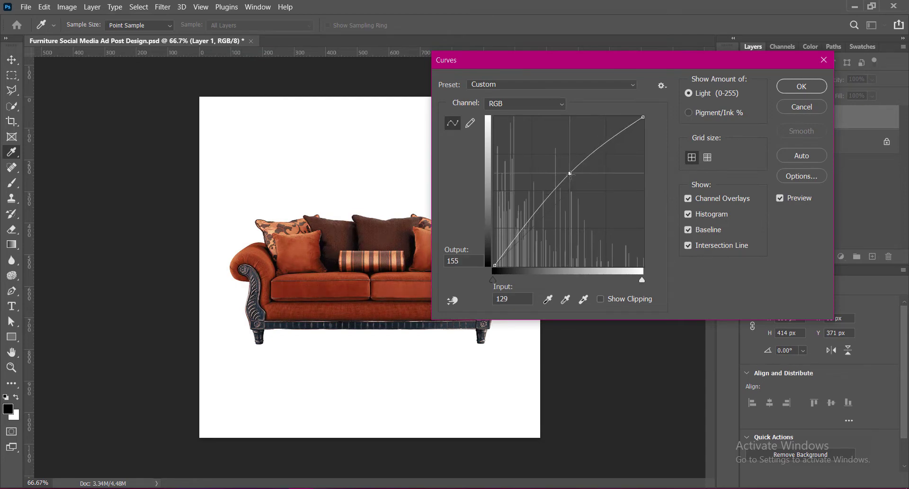
click(801, 87)
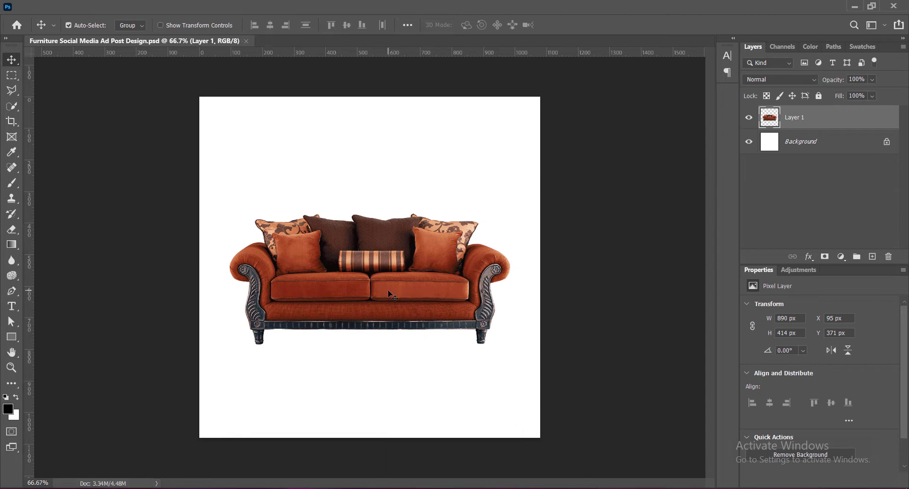
Scale the sofa to 656×305 px, centre it horizontally, and add an empty layer above Background.
scroll(389, 292, up, 2)
key(ctrl)
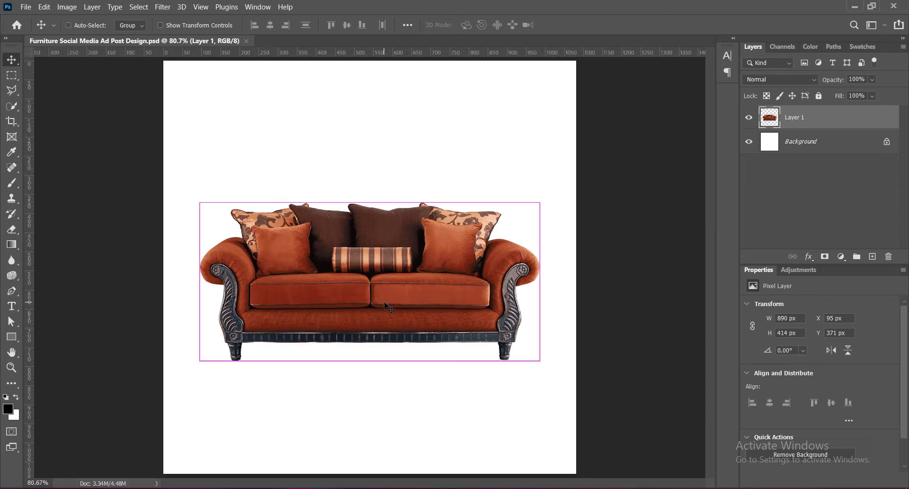
key(ctrl+t)
drag(370, 203, 370, 247)
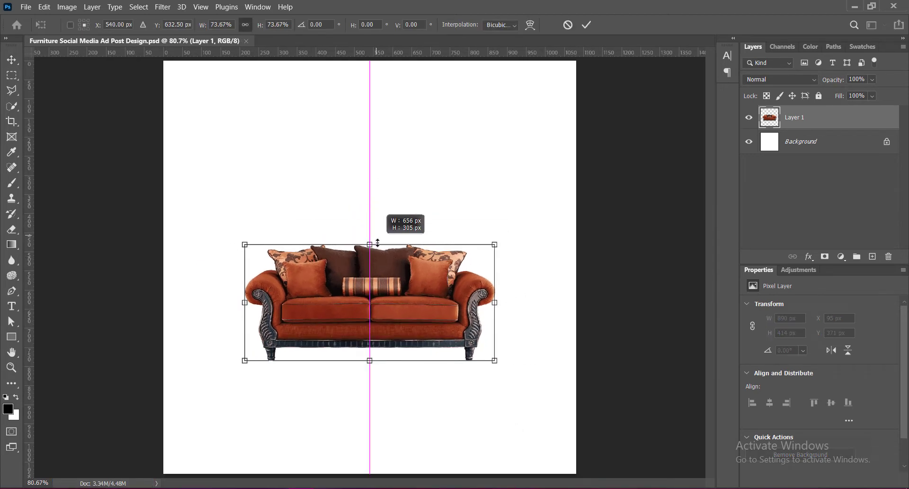
drag(391, 295, 391, 279)
key(Return)
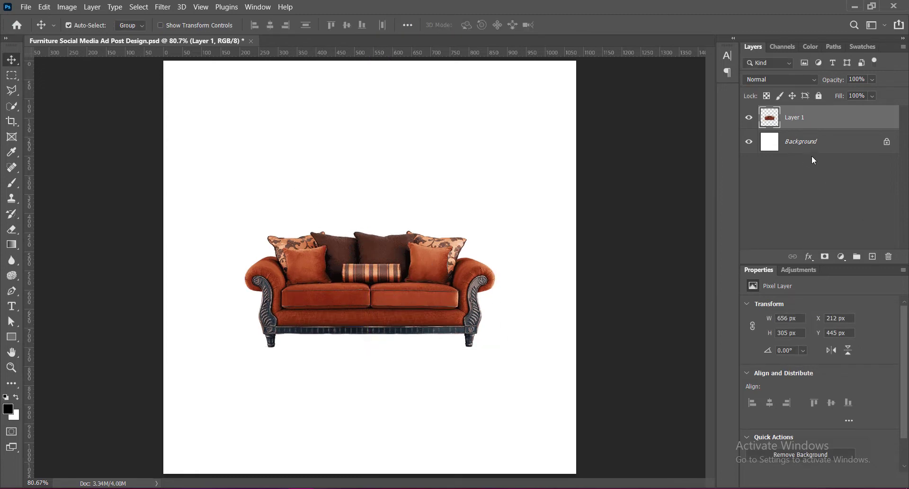
click(812, 142)
click(872, 256)
Draw a 729 px black ellipse circle and centre it behind the sofa.
right_click(11, 337)
click(47, 346)
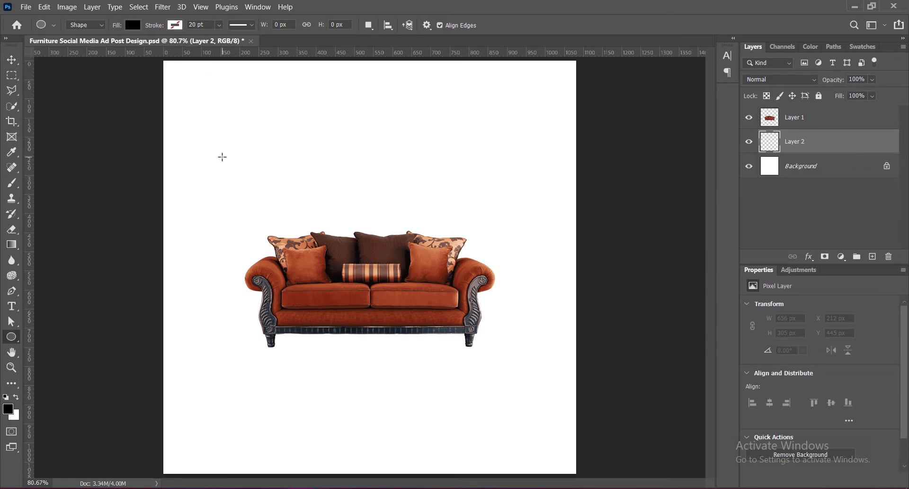
drag(222, 156, 537, 434)
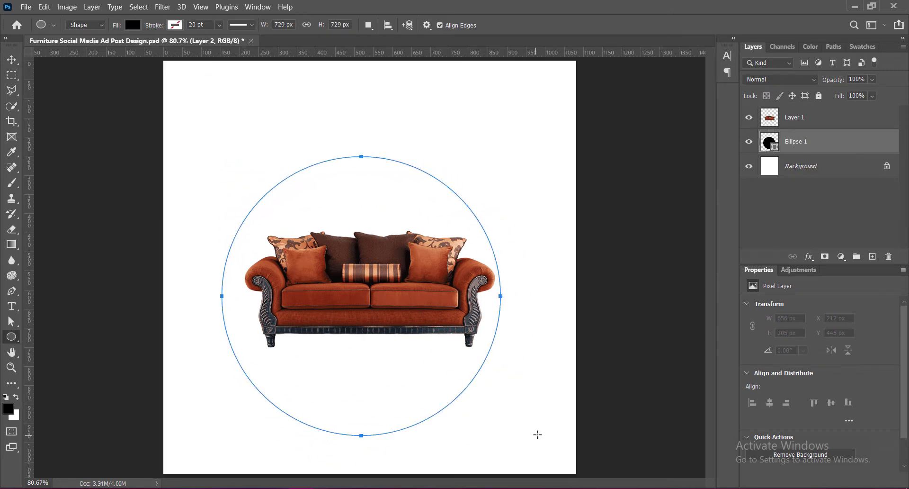
key(v)
key(ctrl+t)
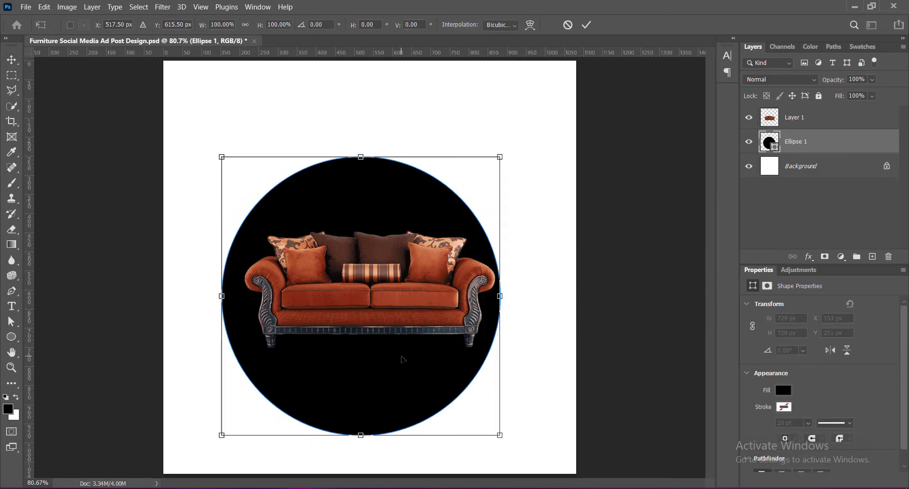
drag(407, 380, 419, 352)
key(Return)
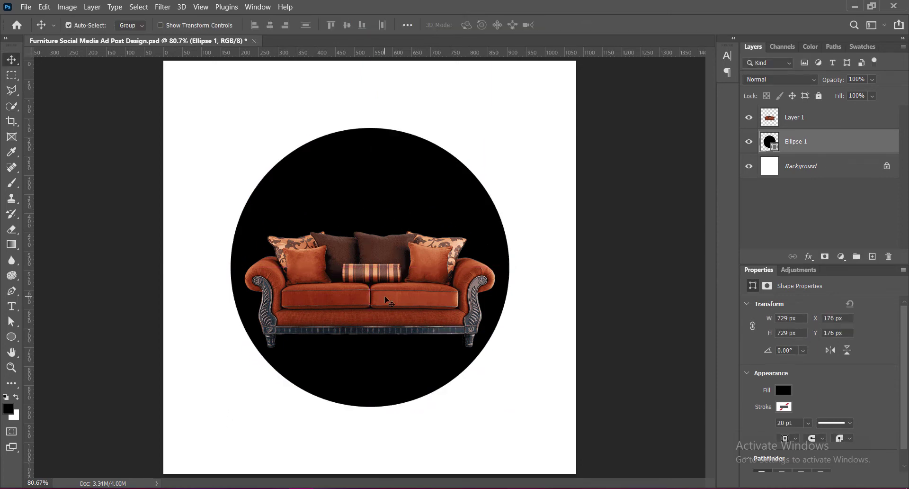
click(385, 299)
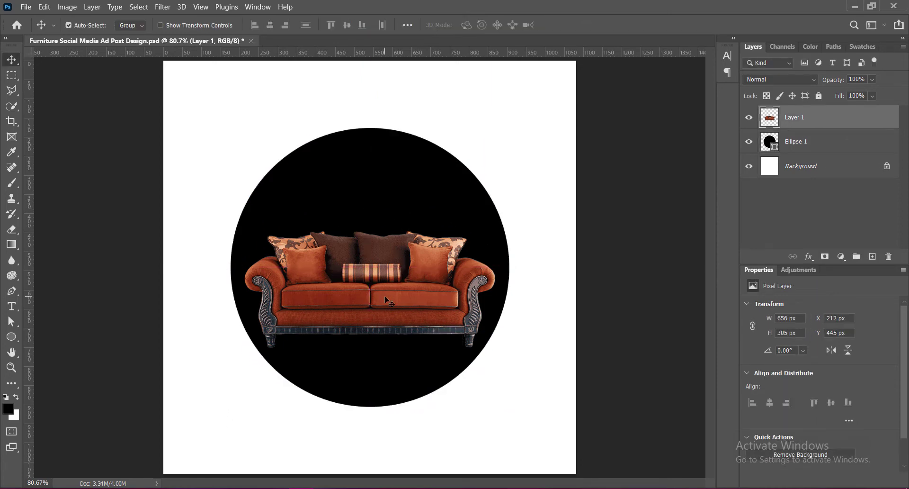
Turn on a radial yellow-to-orange Gradient Overlay for the Ellipse 1 circle layer.
right_click(768, 141)
click(775, 146)
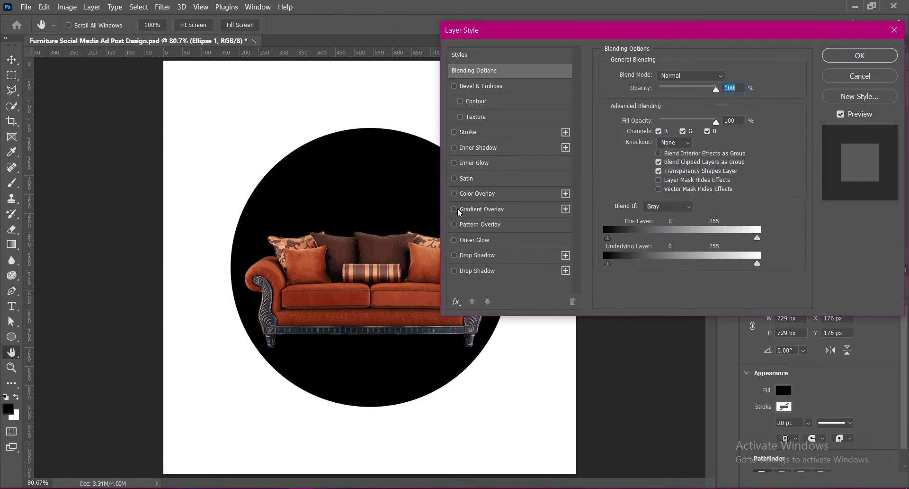
click(454, 209)
click(495, 210)
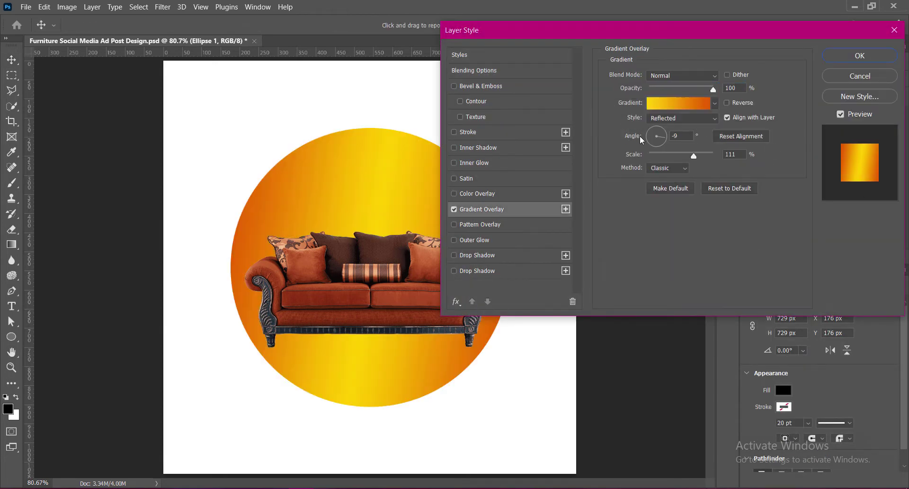
click(681, 101)
click(848, 222)
click(697, 119)
click(680, 137)
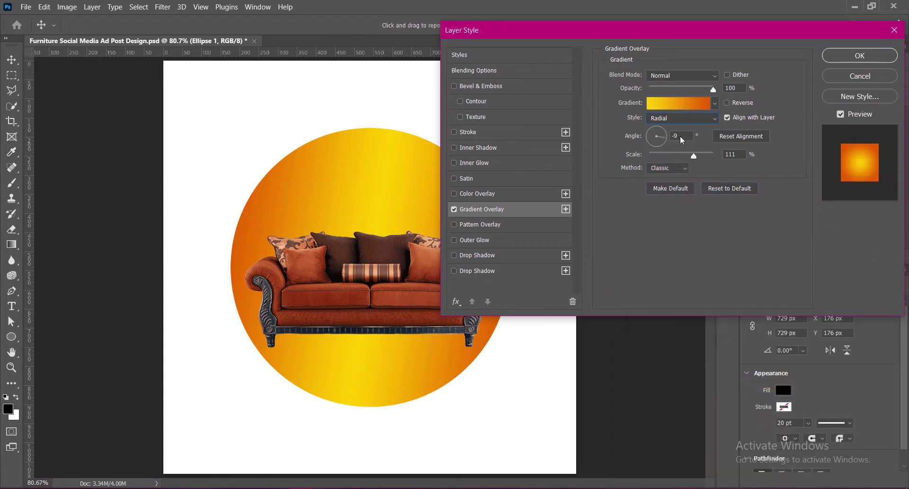
click(687, 102)
Change the gradient's outer orange stop to a very dark brown (512311).
double_click(885, 402)
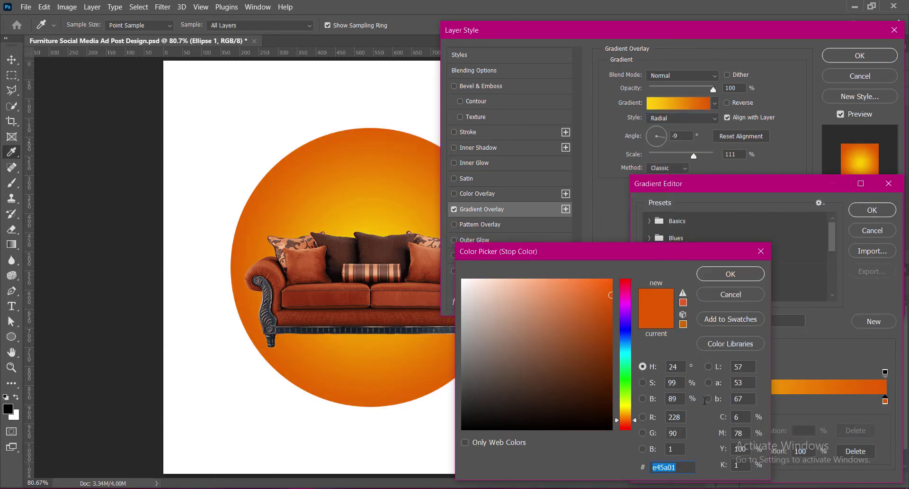
click(291, 327)
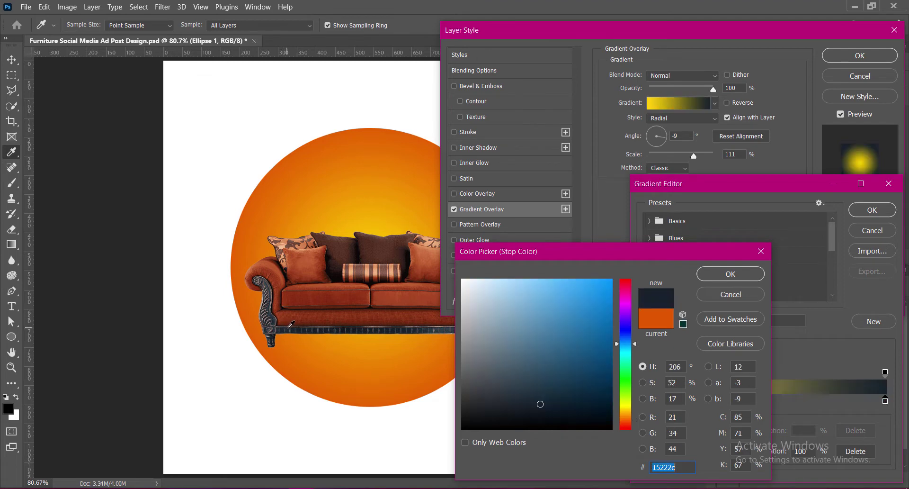
click(441, 324)
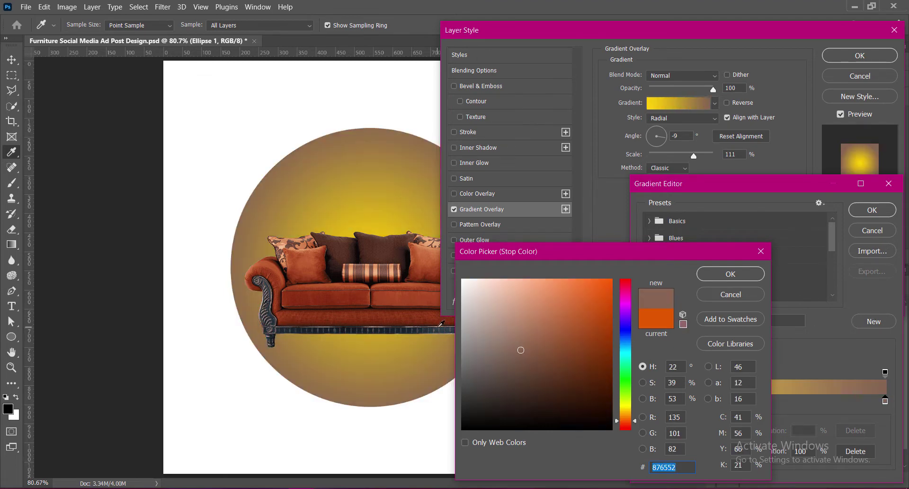
click(355, 248)
click(355, 240)
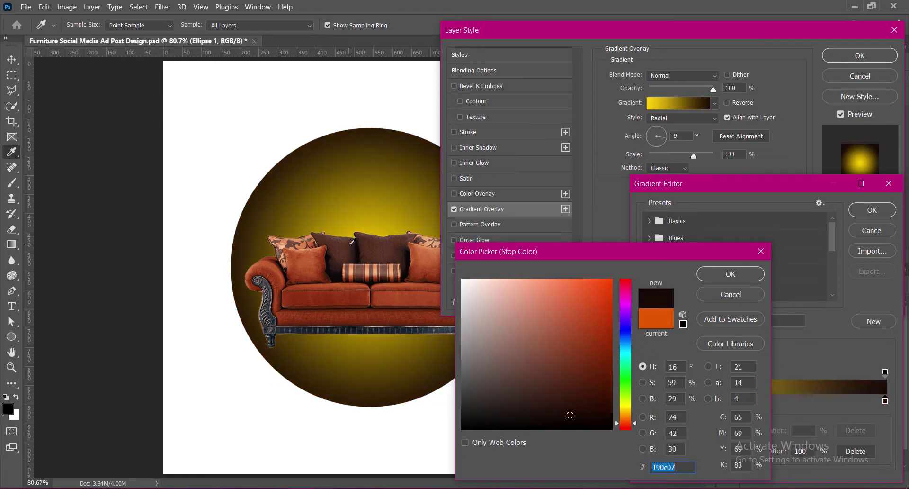
click(401, 245)
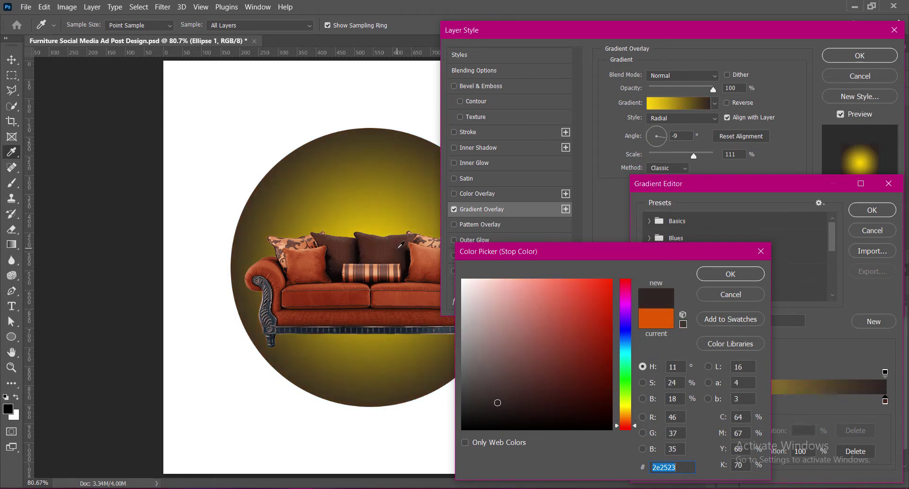
click(344, 256)
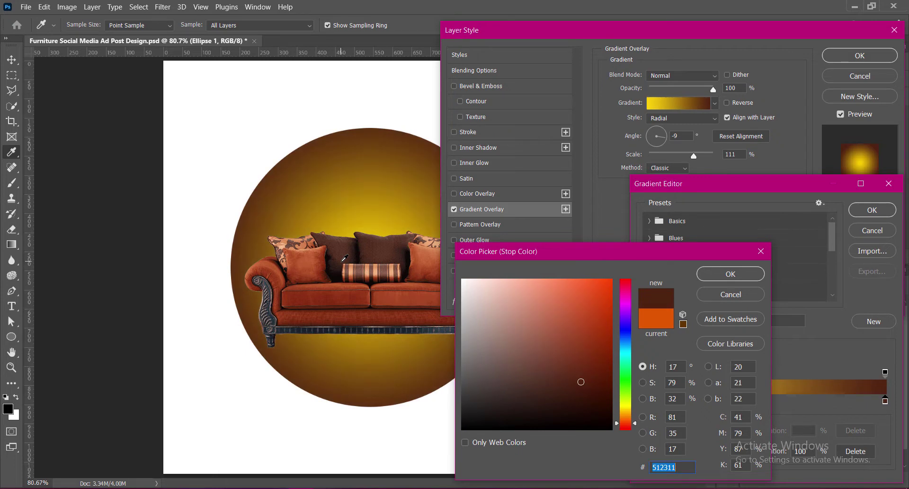
click(610, 395)
click(761, 296)
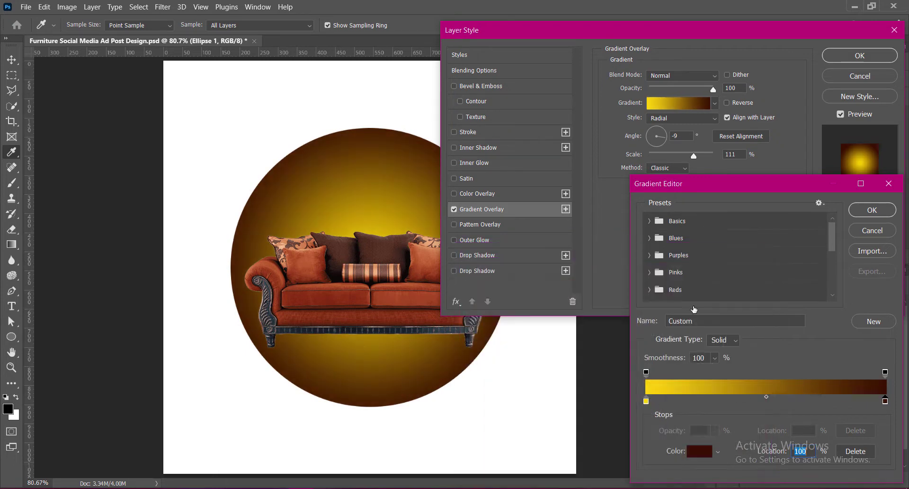
Change the gradient's centre stop to a pale peach (facaa6).
double_click(650, 403)
click(324, 266)
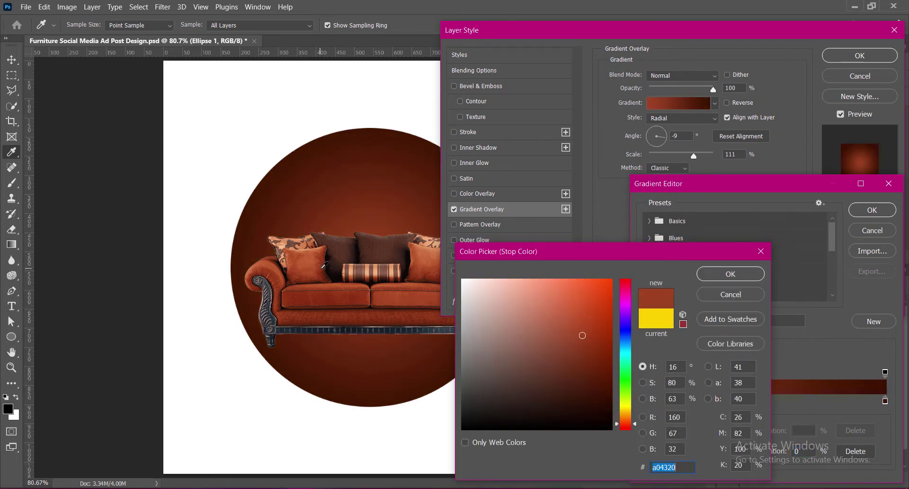
click(308, 264)
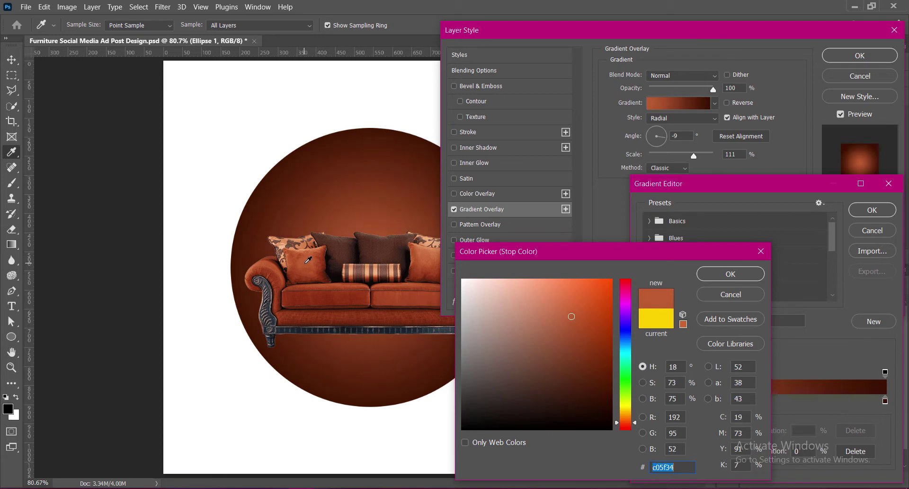
click(421, 250)
click(432, 240)
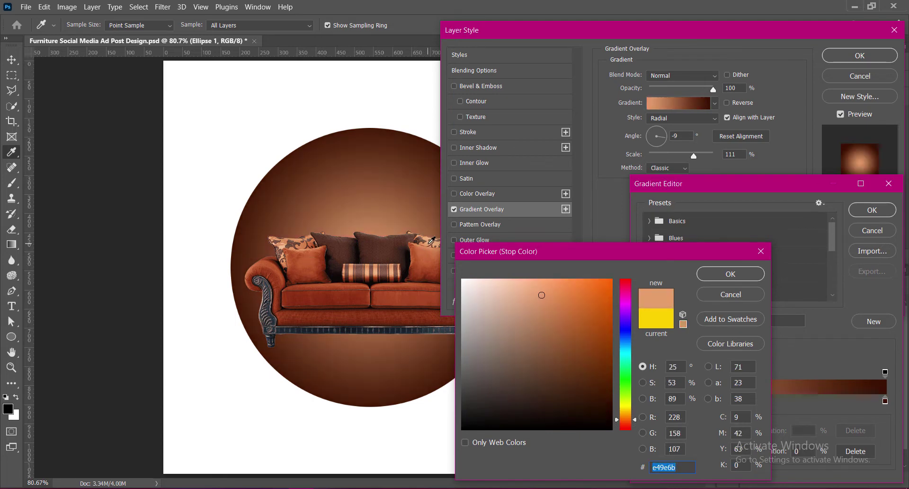
click(317, 241)
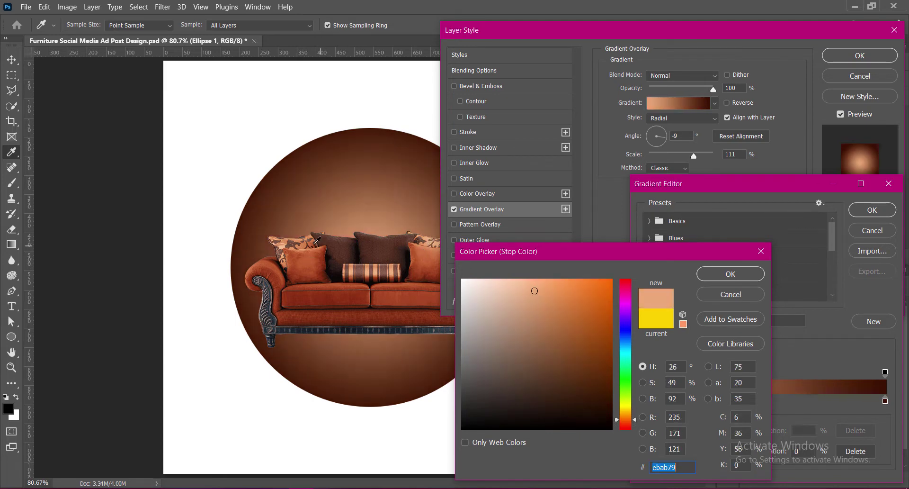
click(284, 245)
click(285, 246)
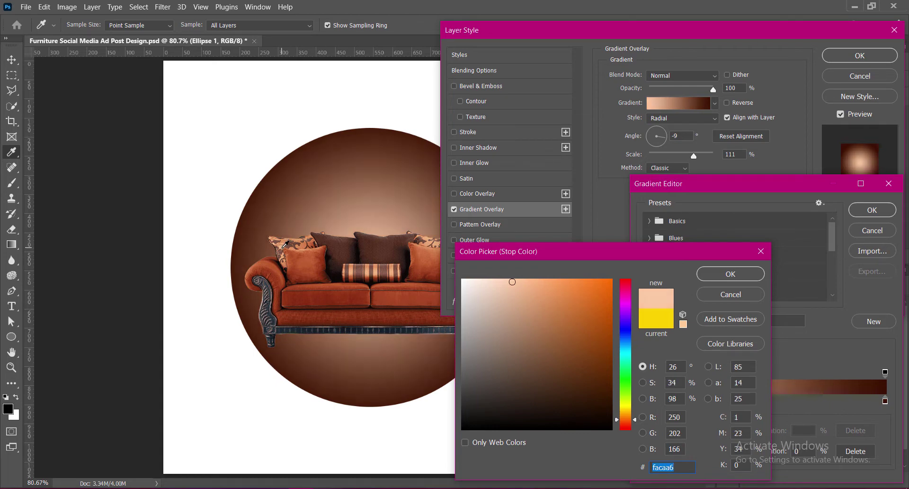
click(761, 252)
Set the gradient overlay to the Perceptual method at about 120% scale and apply it.
click(872, 210)
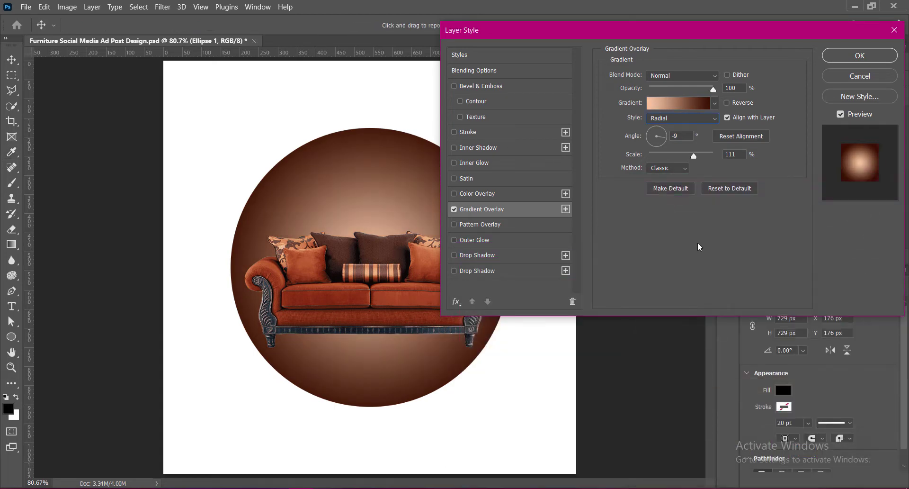
click(673, 177)
click(668, 187)
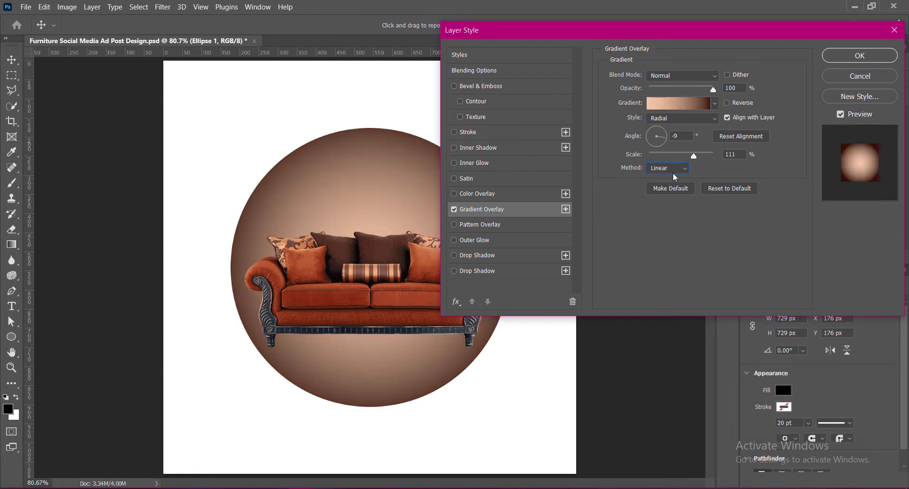
click(674, 176)
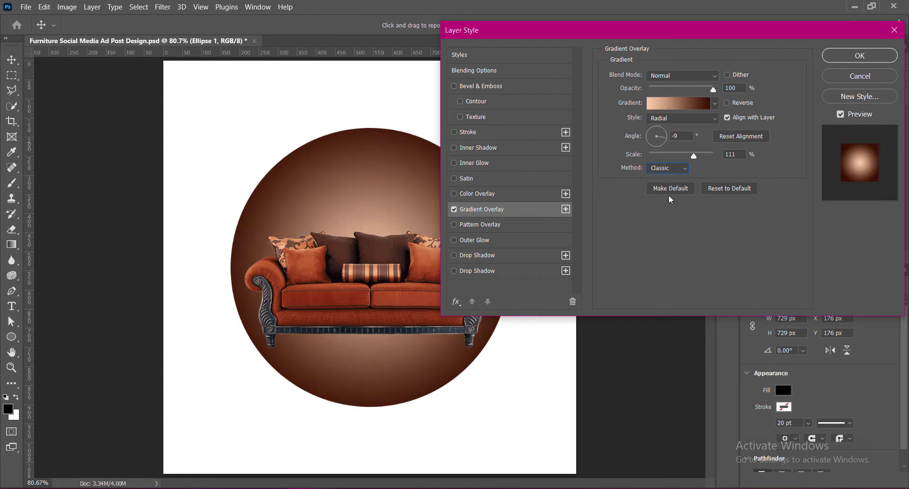
drag(695, 155, 704, 158)
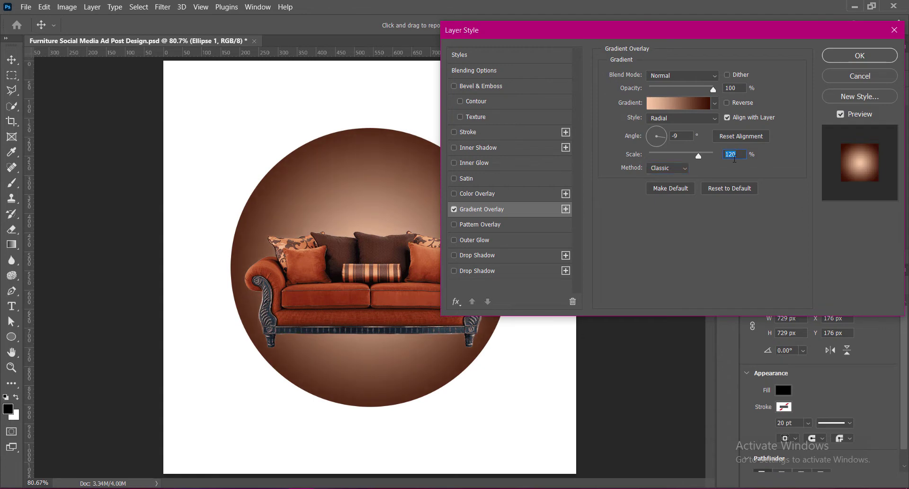
click(672, 169)
click(848, 56)
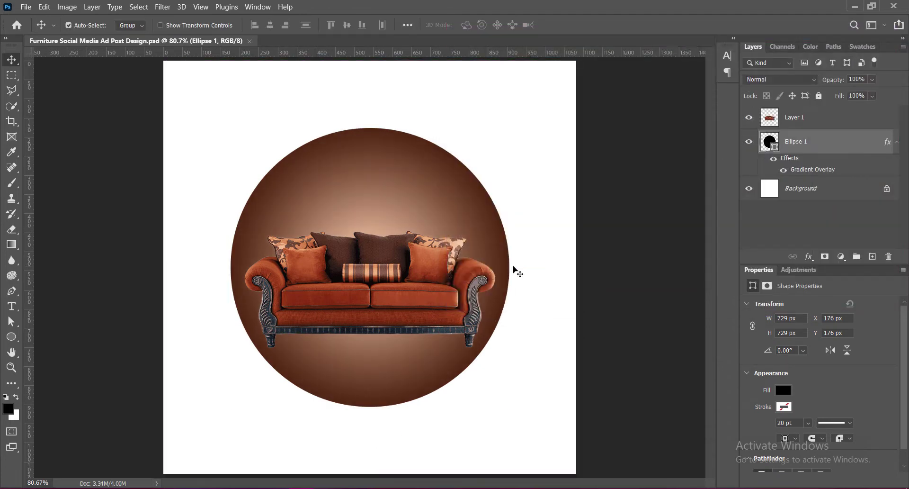
Scale the circle to 673×673 px, centre it behind the sofa, and add an empty layer above it.
mouse_move(384, 295)
mouse_down()
mouse_move(385, 285)
mouse_move(392, 294)
mouse_up()
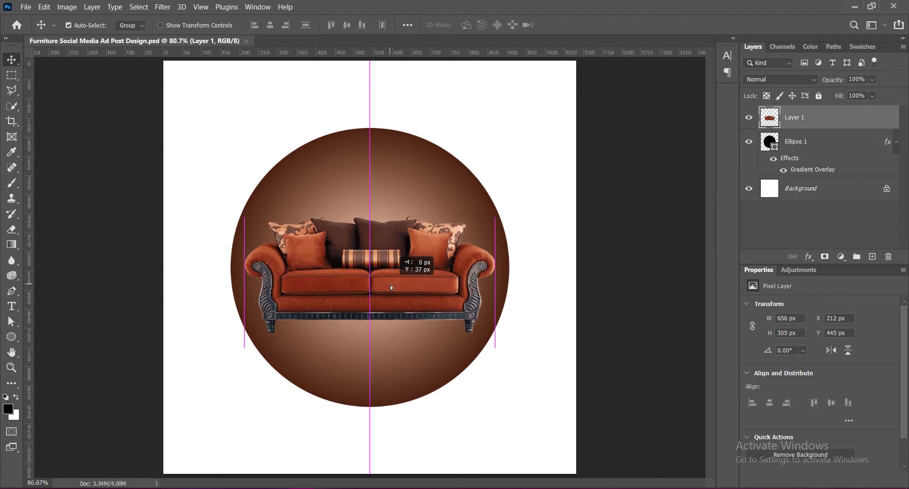
click(386, 201)
key(ctrl+t)
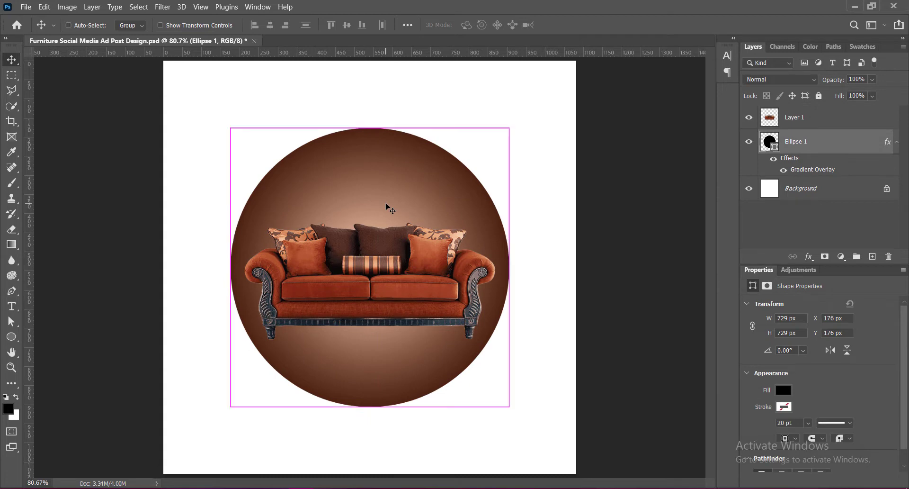
drag(369, 128, 369, 148)
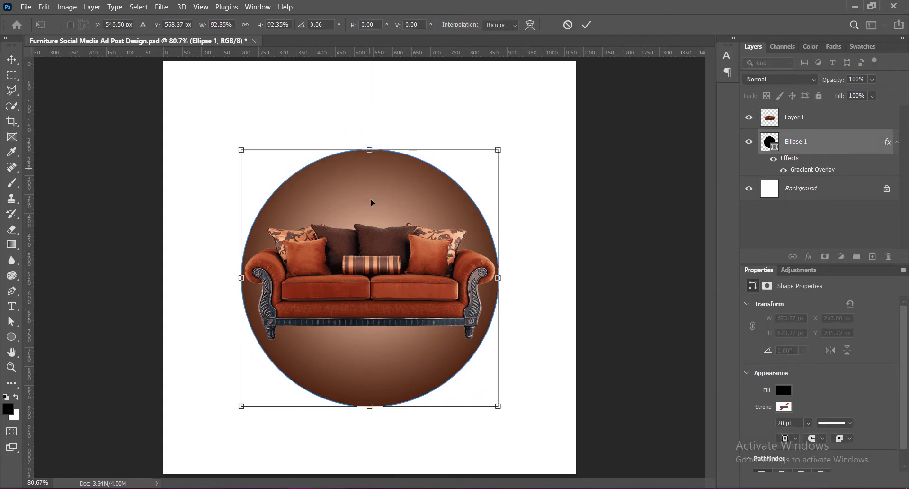
drag(381, 286, 381, 281)
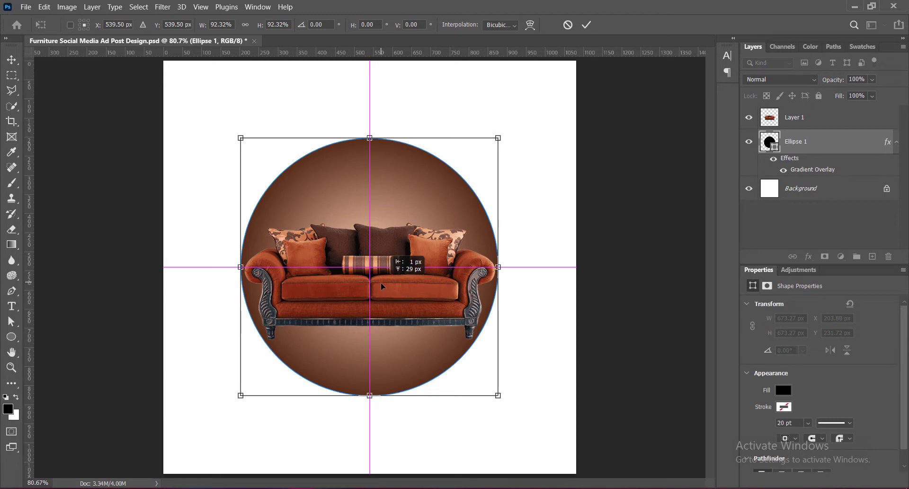
key(Return)
drag(434, 306, 433, 309)
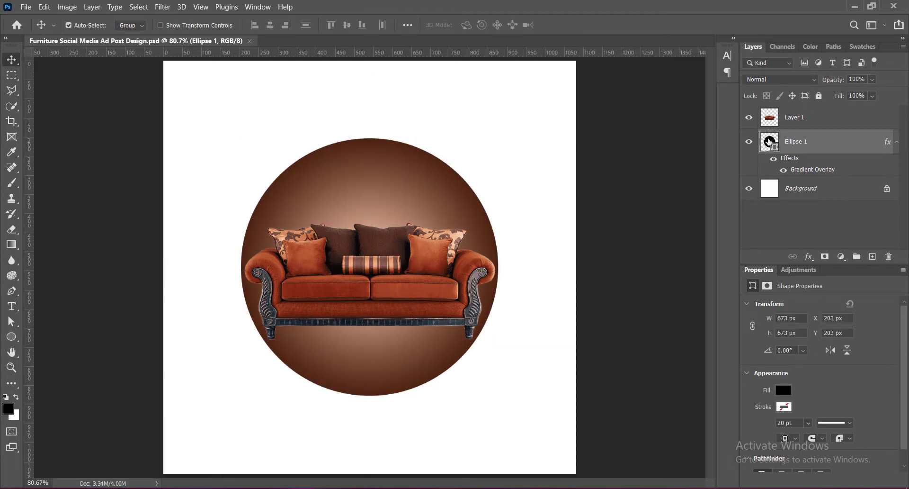
click(873, 257)
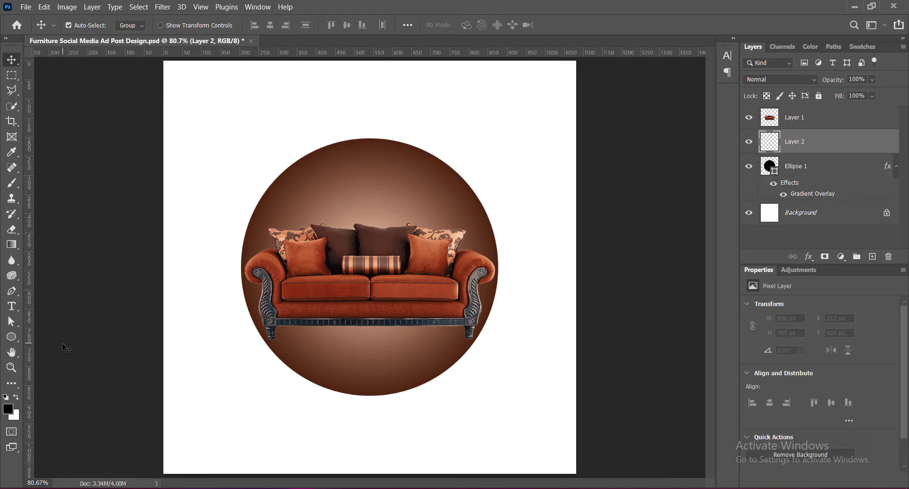
Paint a large soft black dab and flatten it into a wide shadow under the sofa.
click(11, 184)
click(374, 196)
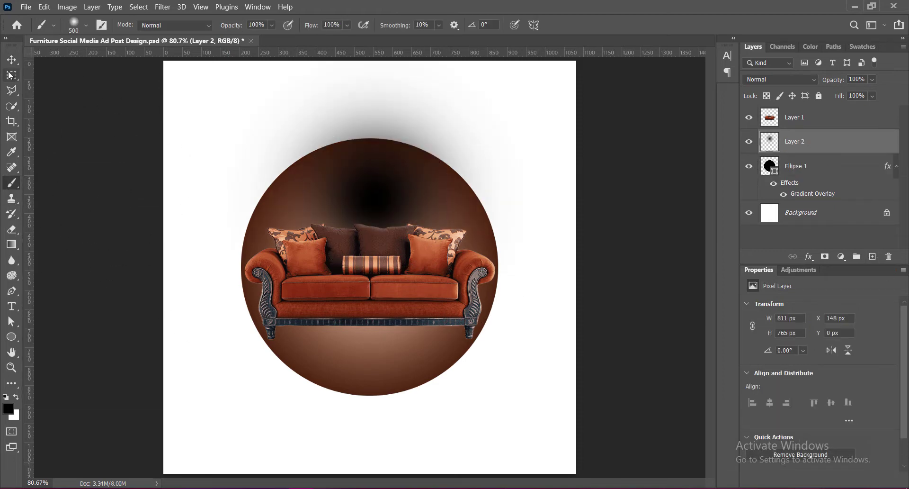
key(ctrl+t)
drag(375, 60, 371, 351)
mouse_move(369, 314)
mouse_down()
mouse_move(382, 341)
mouse_move(365, 356)
mouse_up()
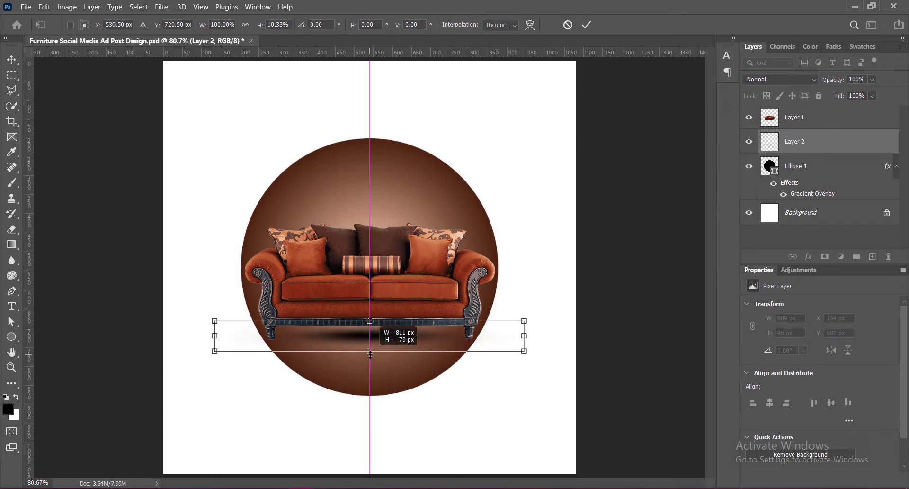
drag(215, 339, 185, 335)
drag(526, 334, 555, 335)
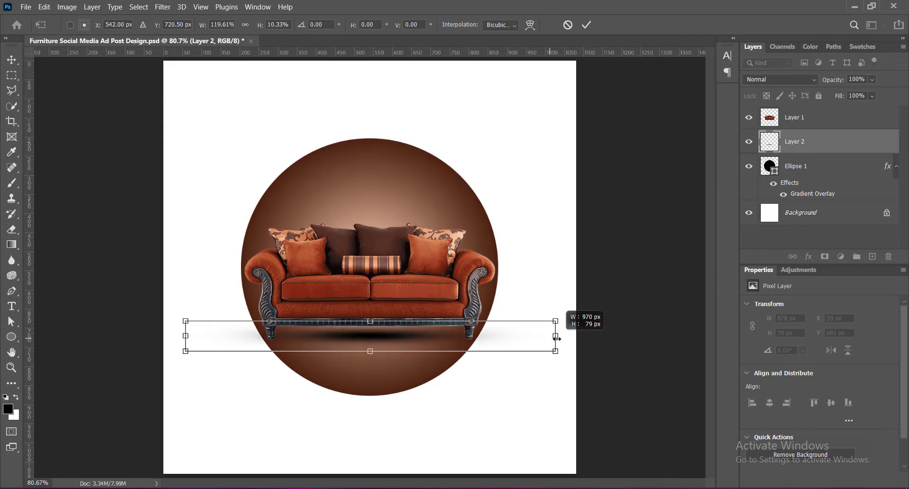
mouse_move(383, 334)
mouse_down()
mouse_move(383, 348)
mouse_move(370, 322)
mouse_move(374, 337)
mouse_up()
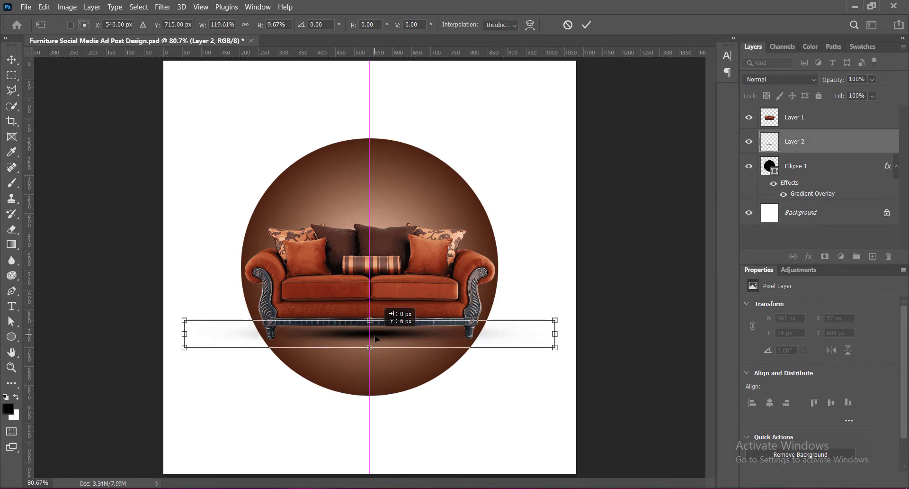
key(Return)
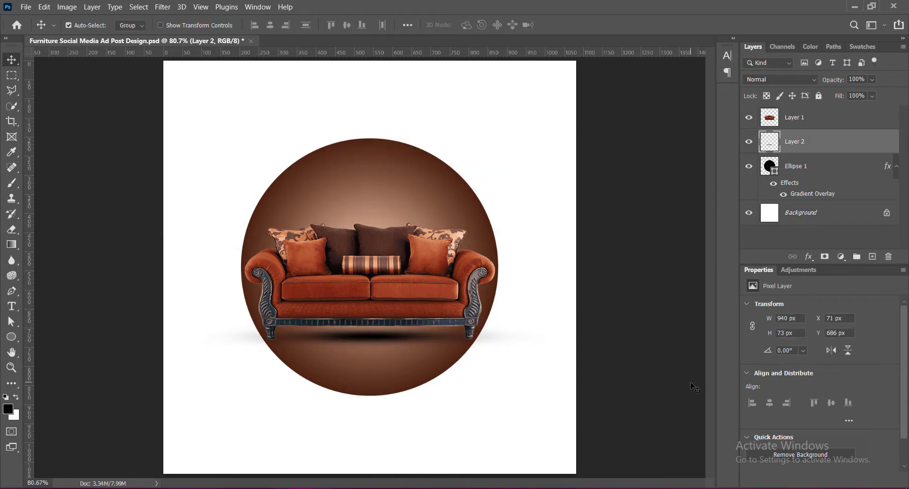
key(Up)
key(Up)
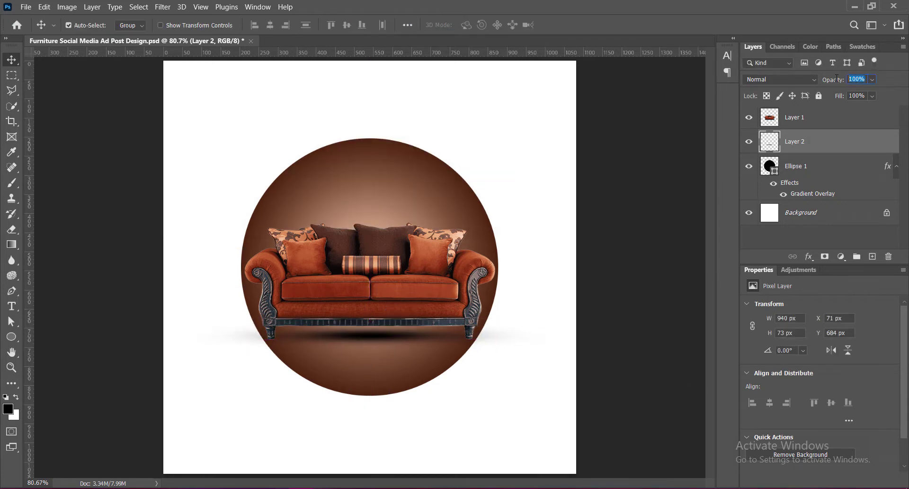
Set the shadow layer to 81% opacity and raise its top edge by a pixel.
text(81)
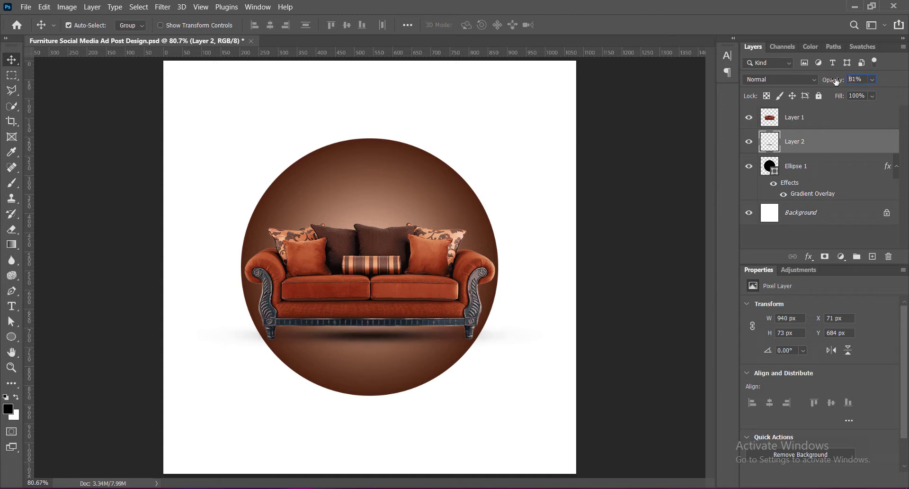
key(ctrl+t)
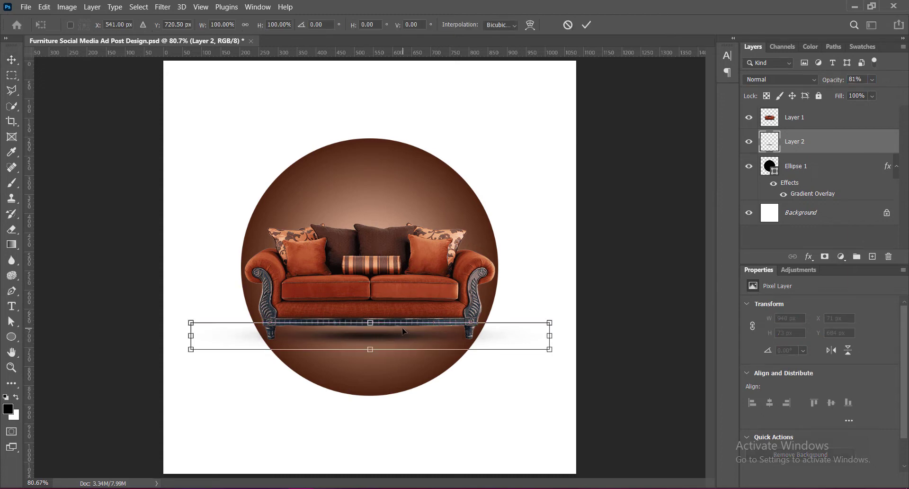
drag(370, 320, 371, 319)
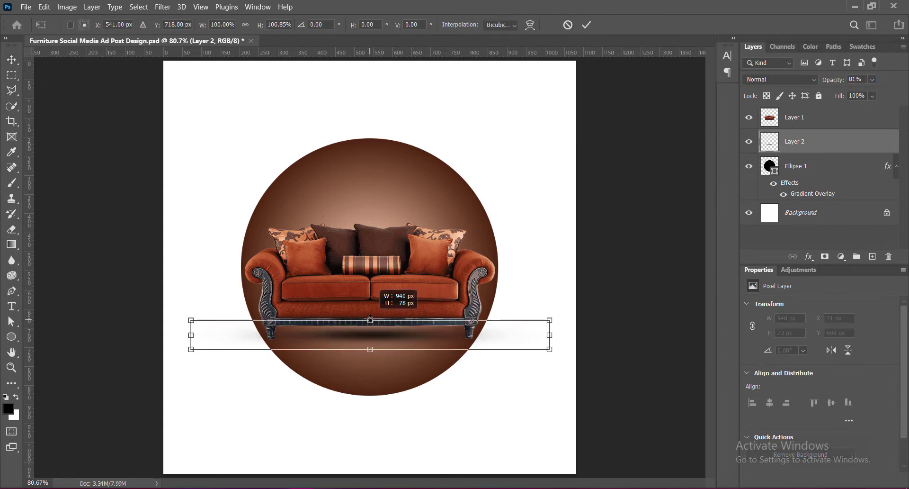
key(Return)
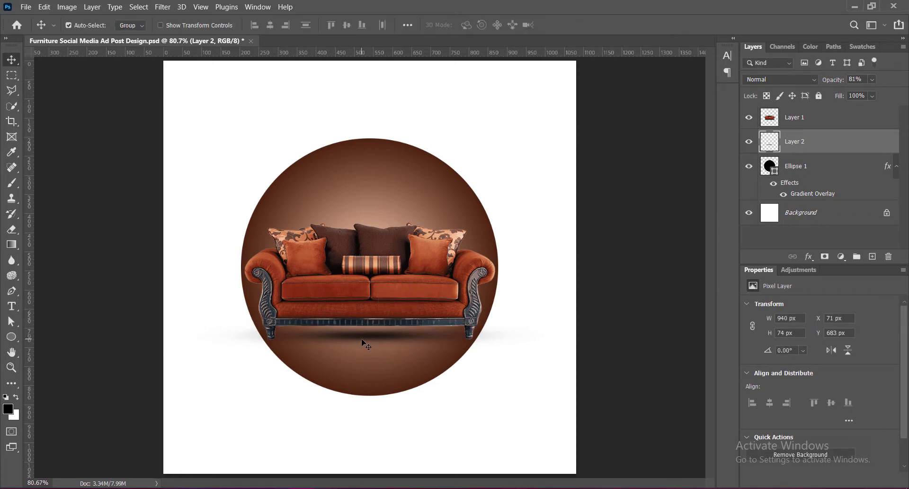
Duplicate the shadow and shrink the copy to a small 128 px leg shadow under the sofa.
mouse_move(367, 338)
mouse_down()
mouse_move(374, 363)
mouse_move(380, 355)
mouse_up()
key(ctrl+t)
drag(316, 351, 459, 342)
click(586, 24)
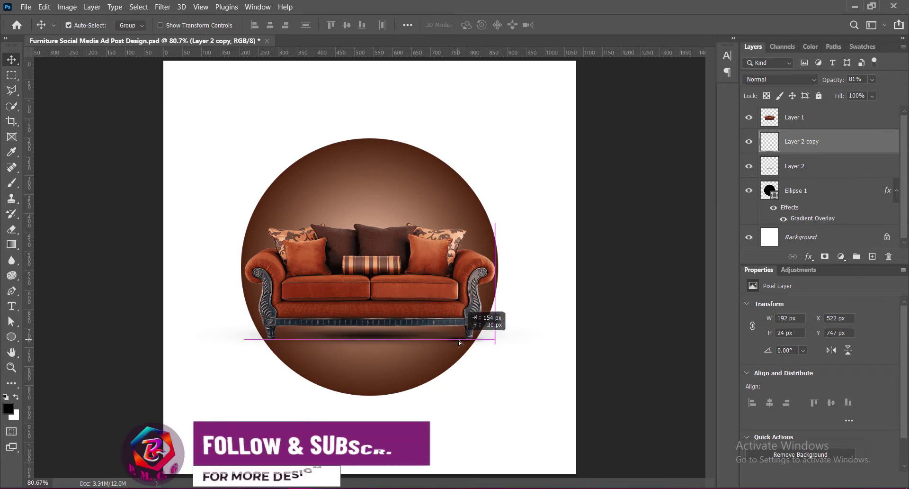
key(ctrl+t)
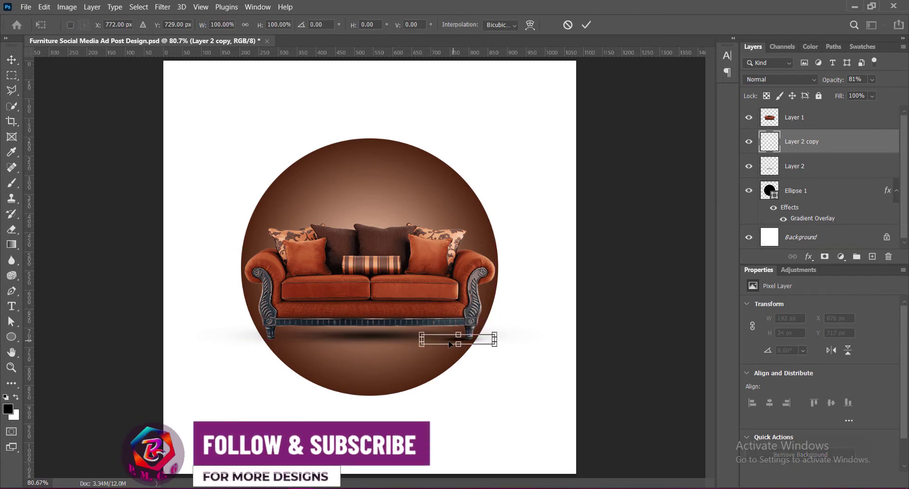
drag(419, 339, 443, 339)
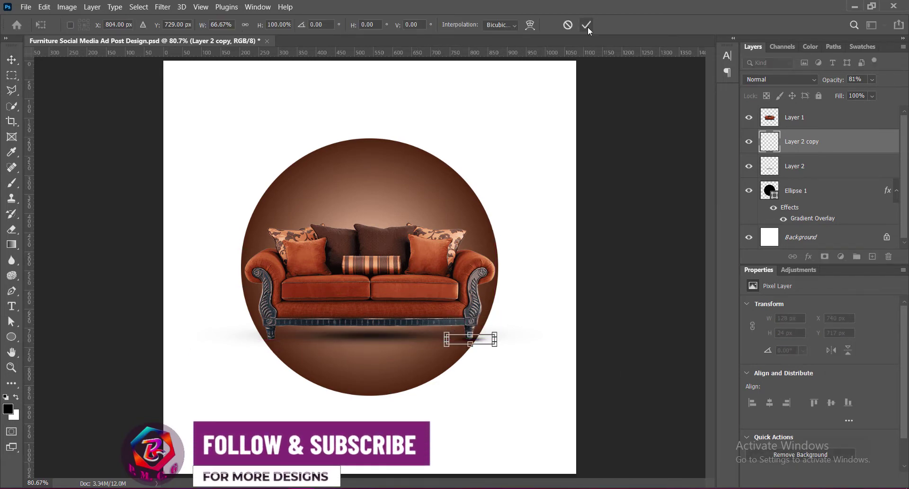
click(587, 25)
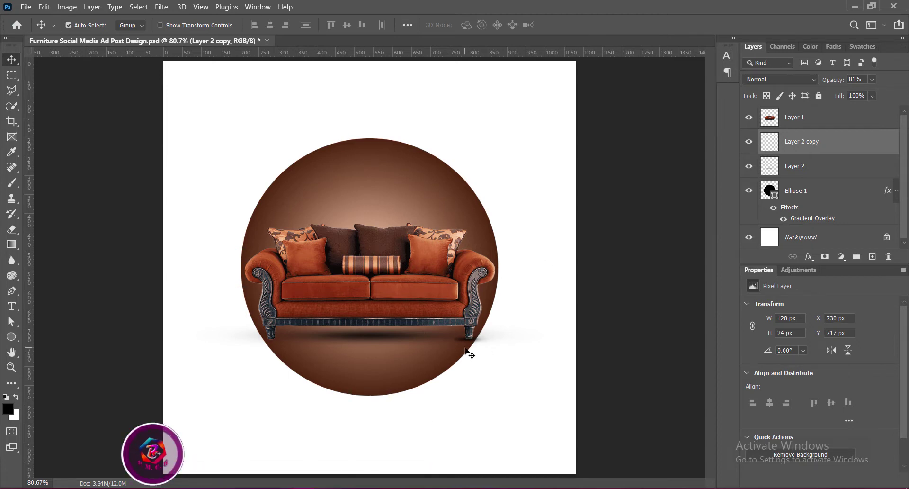
key(Up)
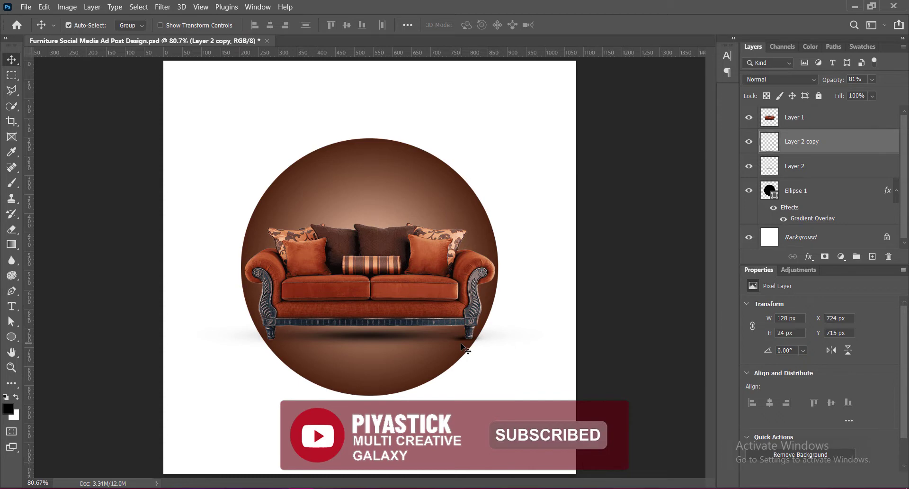
key(Right)
key(Right)
key(Right)
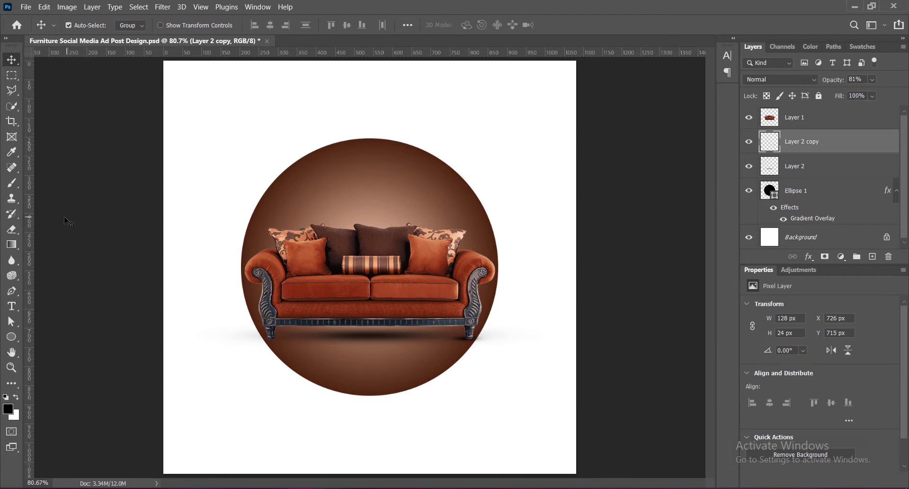
Move a second leg-shadow copy left under the sofa, with a 150 px eraser ready for trimming.
right_click(11, 229)
click(52, 230)
key(bracketleft)
key(bracketleft)
key(bracketleft)
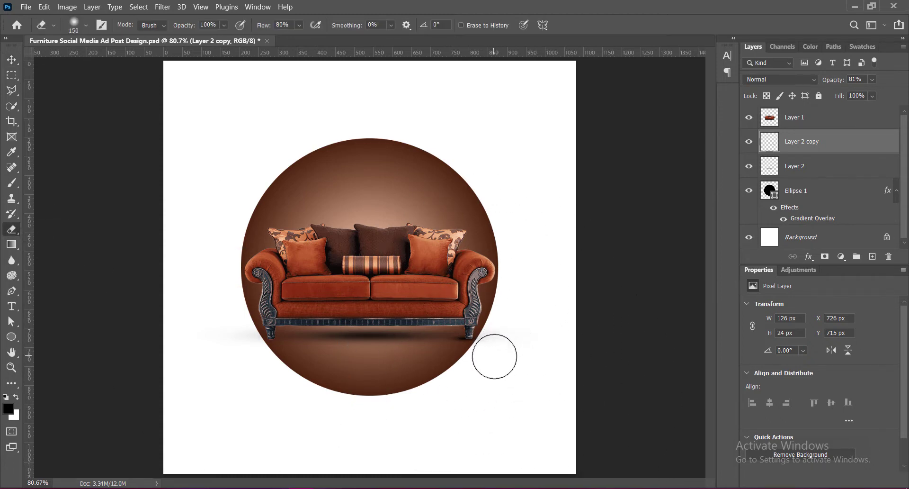
key(v)
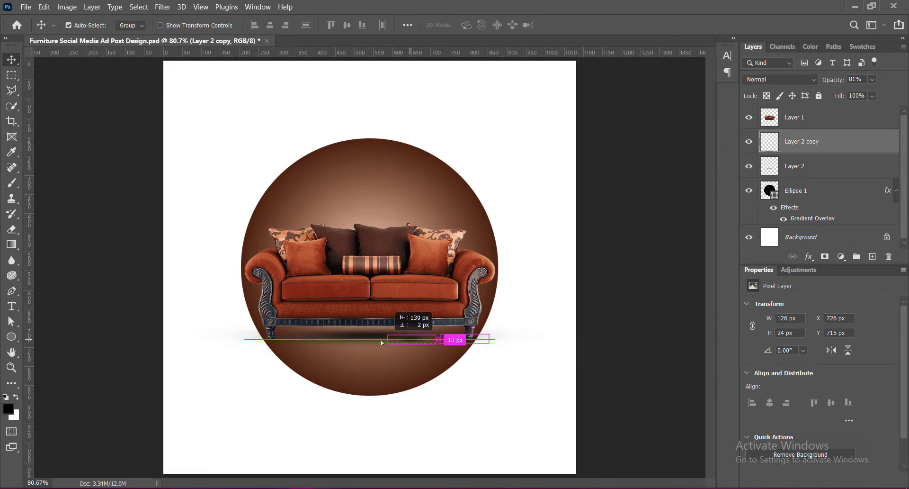
drag(468, 345, 276, 339)
key(ctrl+t)
click(587, 25)
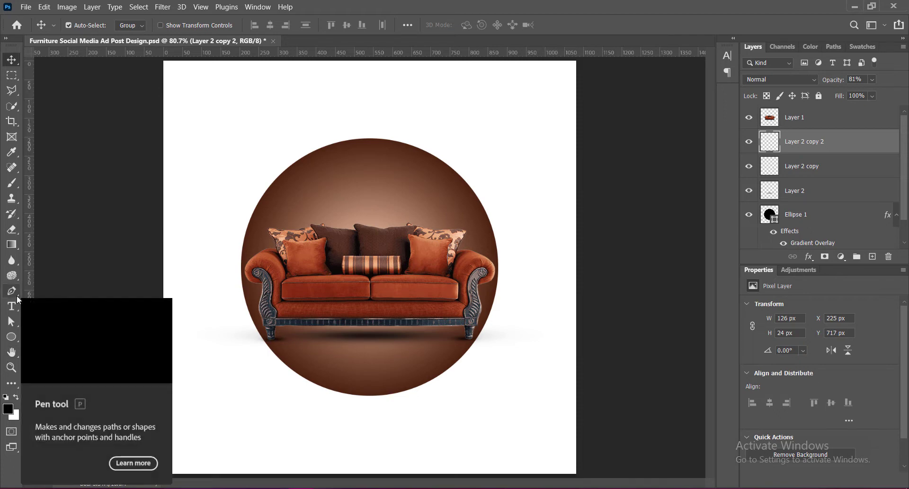
click(12, 229)
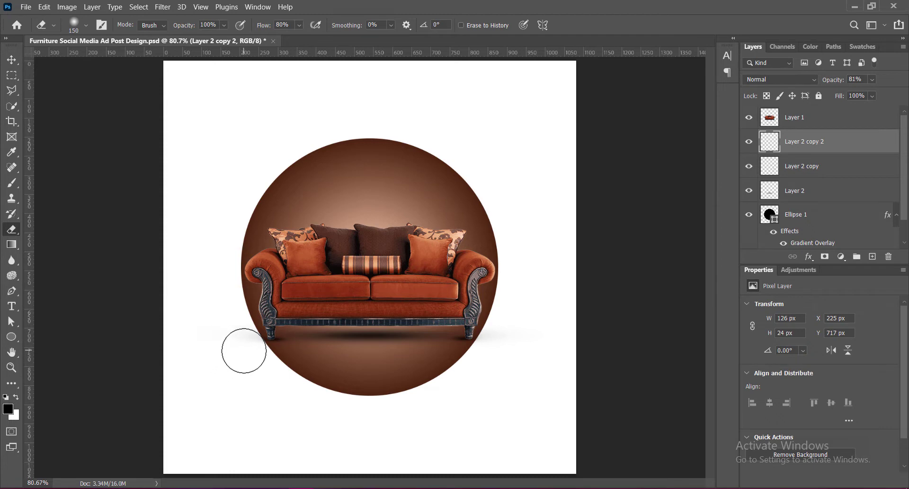
click(12, 60)
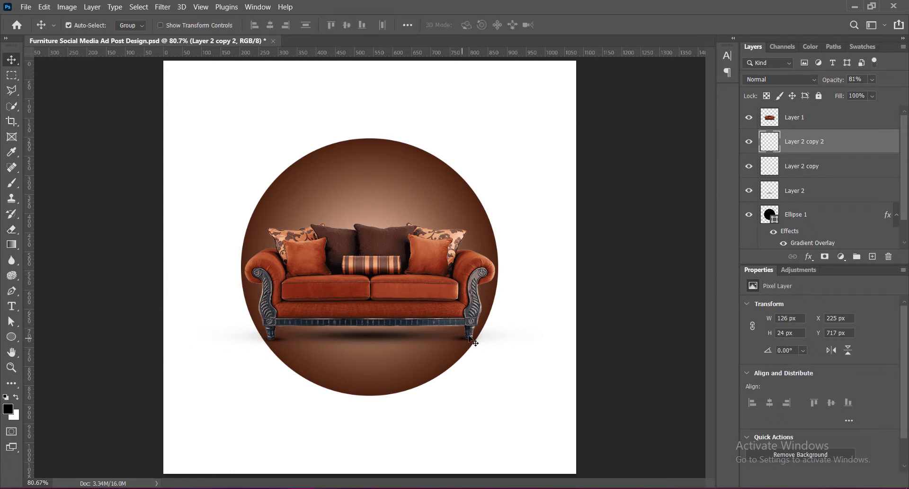
Set the Layer 2 copy shadow to 75% opacity and save the document.
click(852, 79)
text(75)
click(795, 172)
click(837, 84)
text(75)
key(Return)
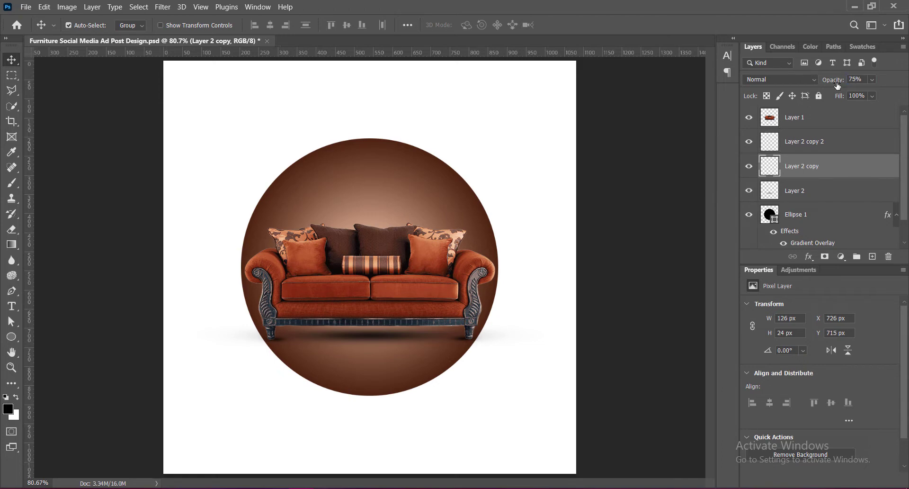
key(ctrl+s)
scroll(397, 166, down, 1)
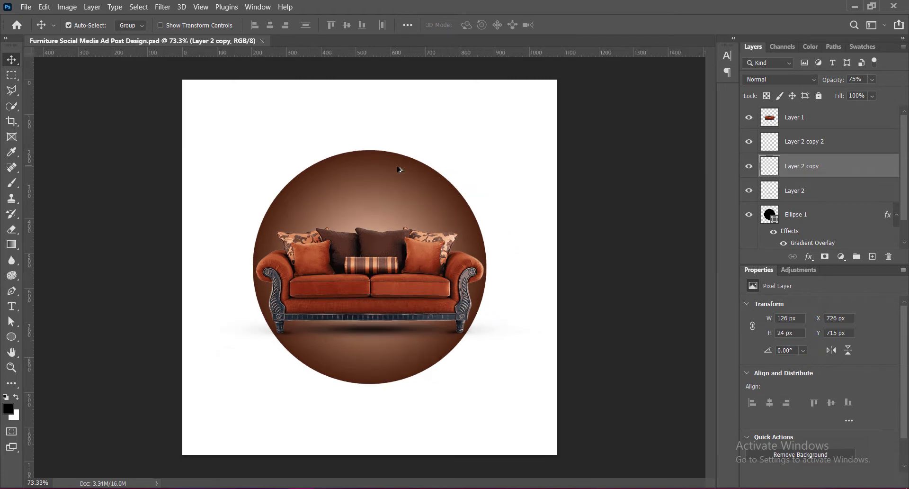
Draw a canvas-sized Rectangle 1 above Background and enable its Gradient Overlay.
click(799, 217)
scroll(906, 207, down, 1)
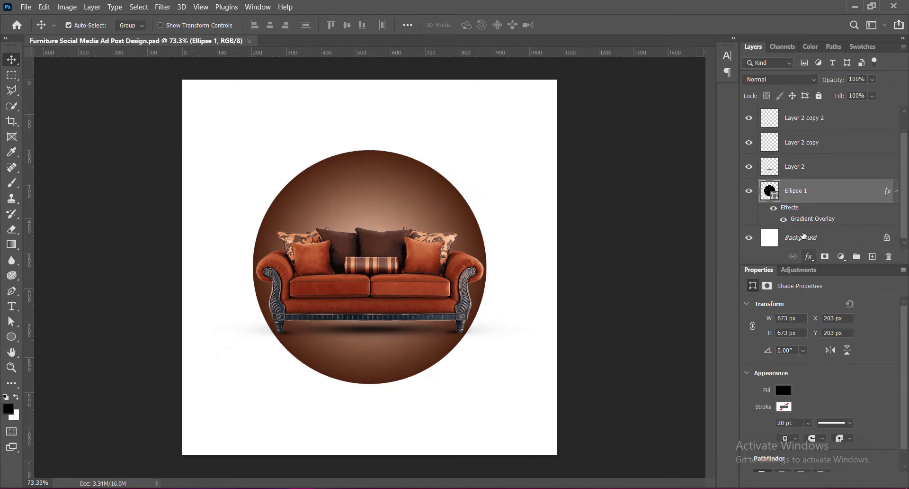
click(805, 237)
click(872, 256)
right_click(13, 336)
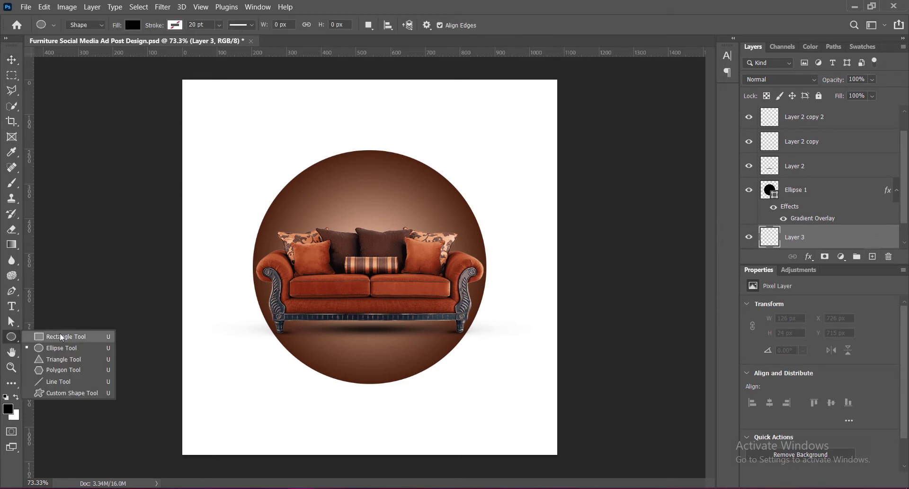
click(53, 331)
drag(165, 71, 574, 463)
click(12, 59)
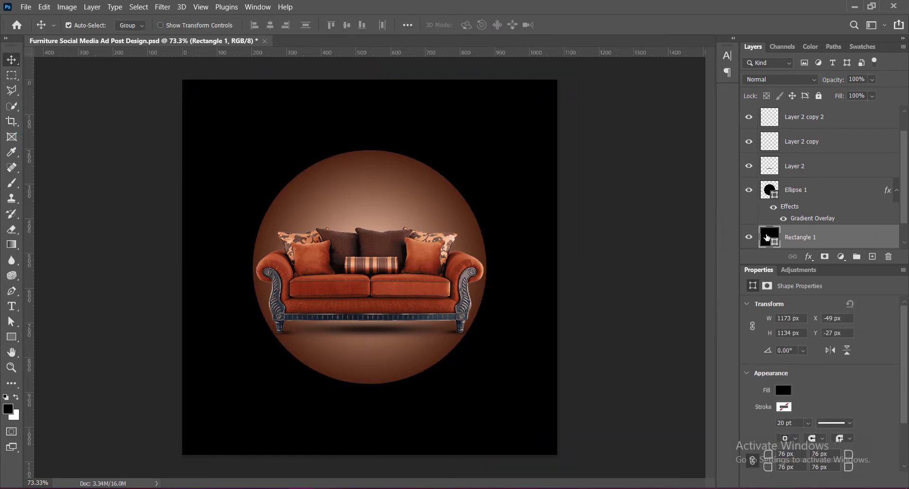
double_click(843, 237)
click(453, 208)
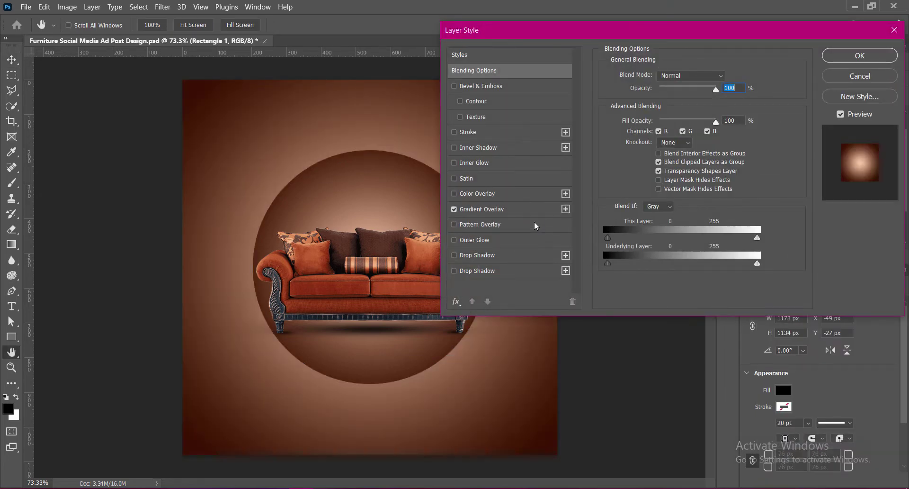
Make the copper Gradient Overlay Reflected, keeping the Perceptual method.
click(491, 209)
click(714, 118)
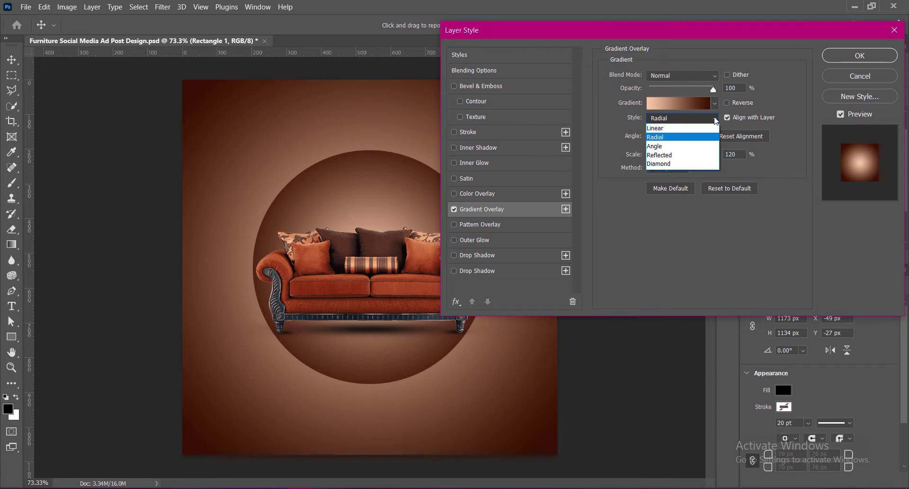
click(659, 155)
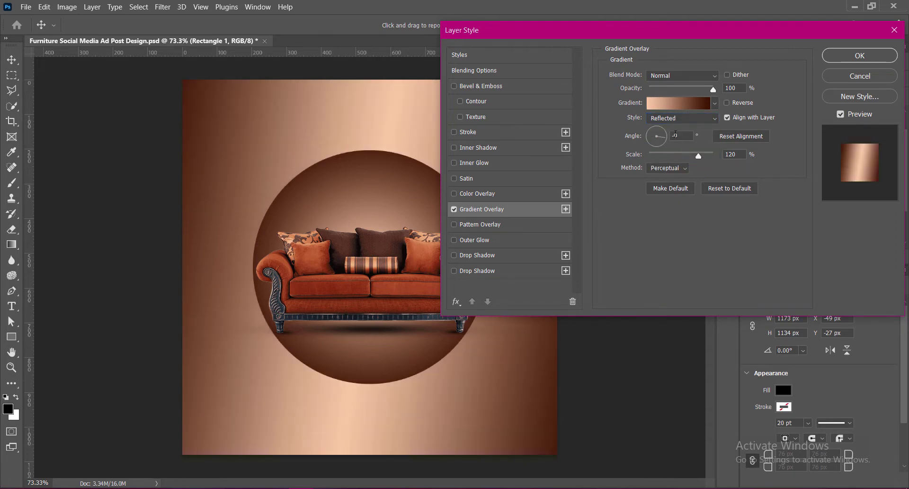
text(9)
click(717, 140)
click(687, 168)
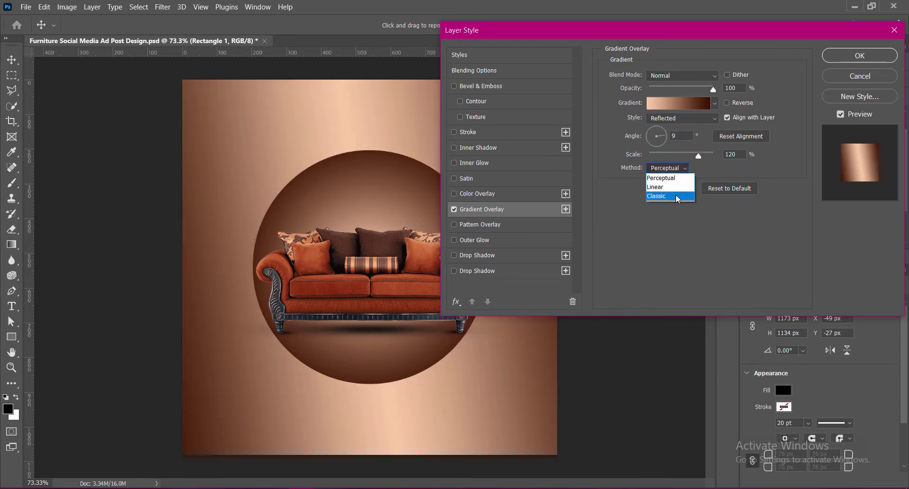
click(670, 179)
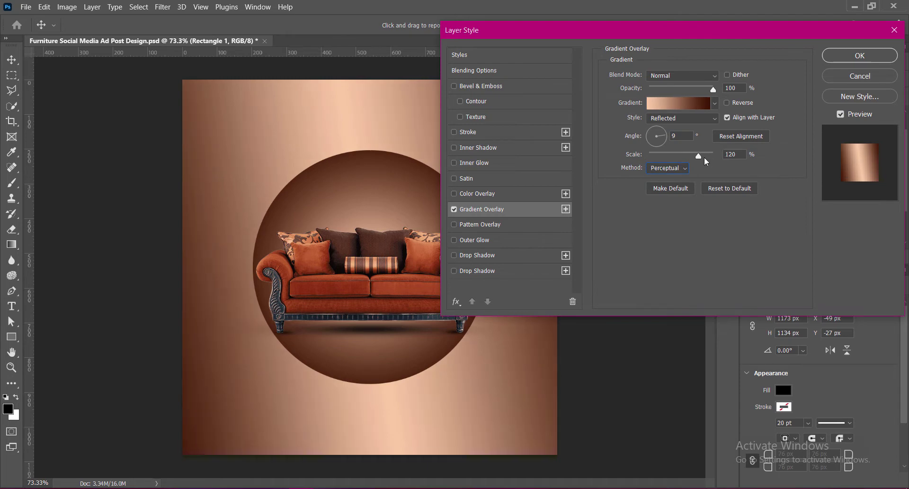
Set the gradient angle to 33° and its scale to about 111%, then apply it.
click(661, 136)
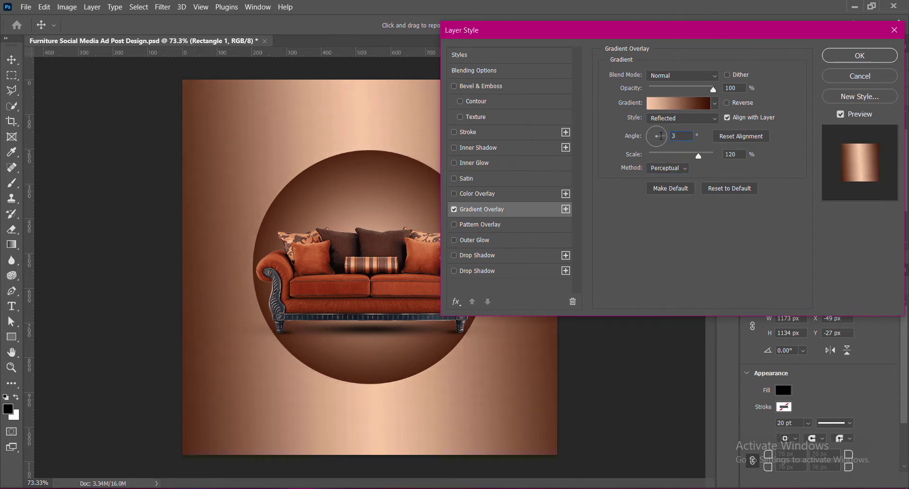
drag(660, 136, 662, 137)
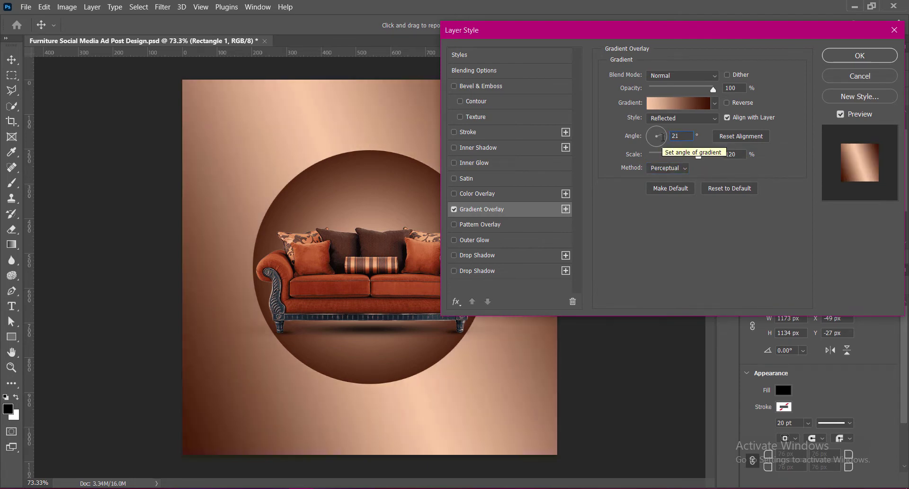
double_click(667, 137)
text(33)
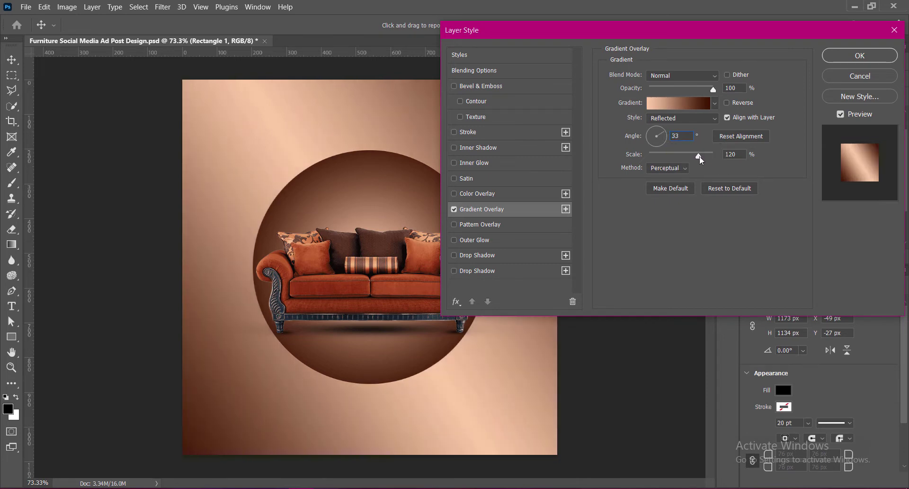
drag(700, 155, 696, 156)
click(733, 155)
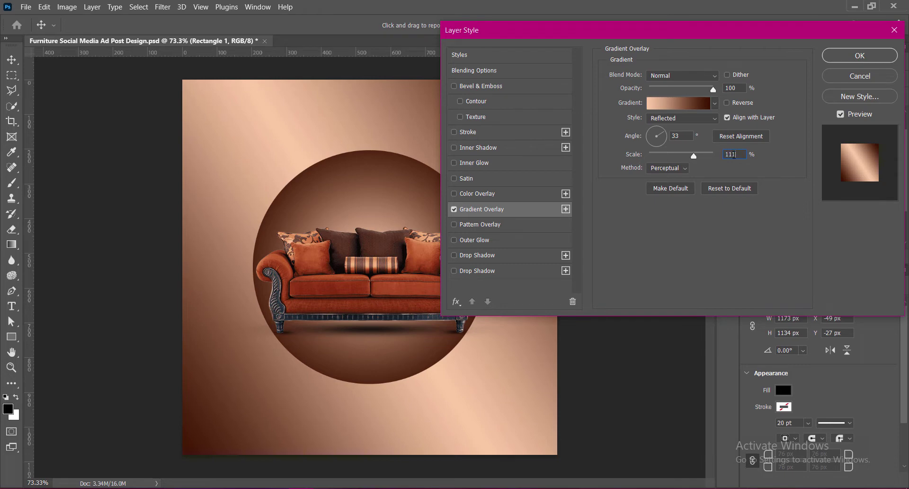
click(859, 56)
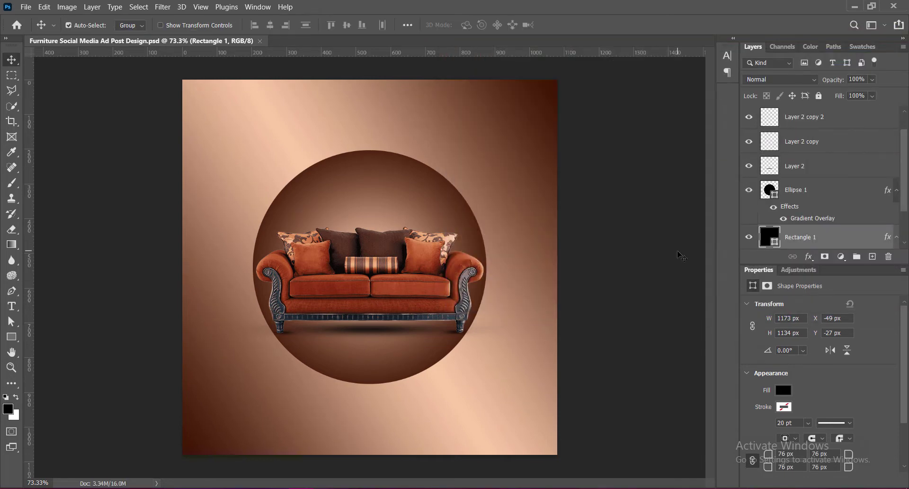
Move the Ellipse 1 circle up slightly with a transform.
click(389, 210)
key(ctrl+t)
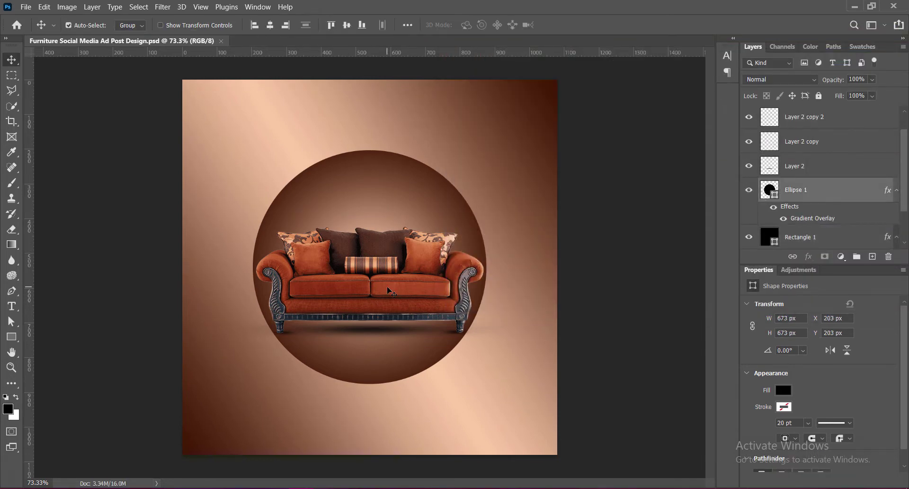
drag(388, 291, 397, 288)
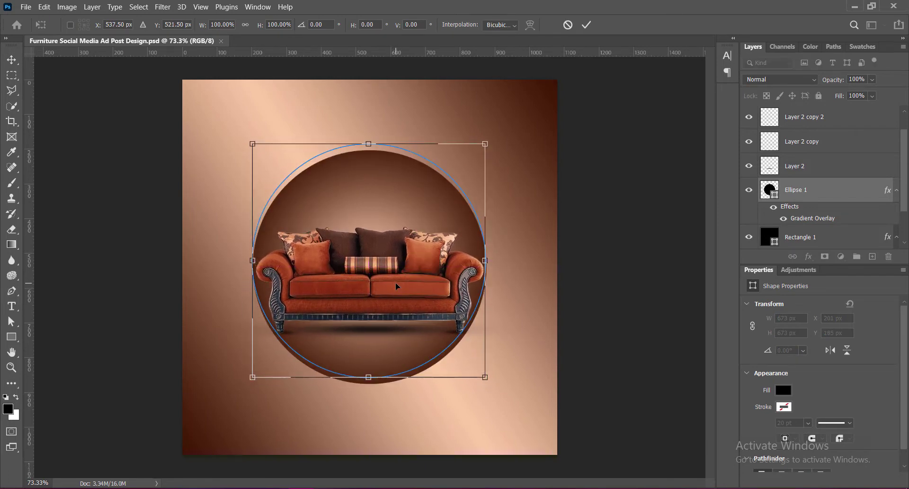
key(Return)
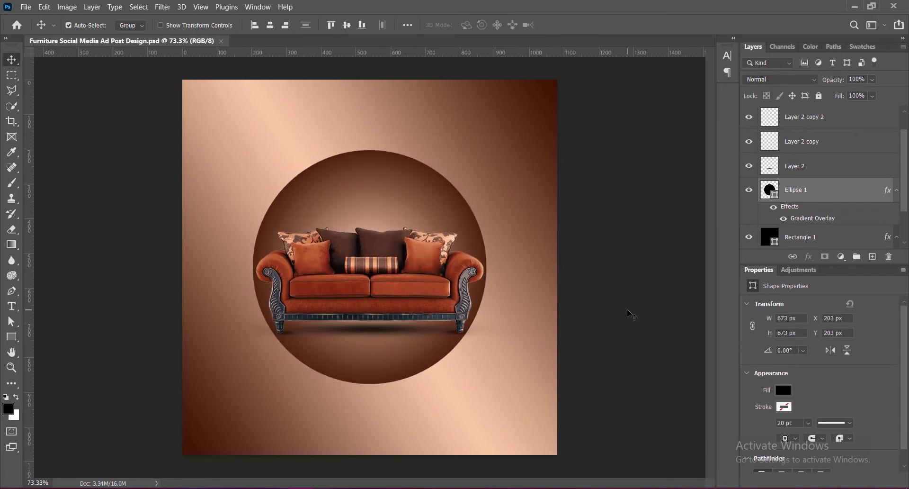
Nudge the sofa, Ellipse 1 and shadow layers together into alignment.
click(400, 290)
shift+click(372, 177)
shift+click(291, 337)
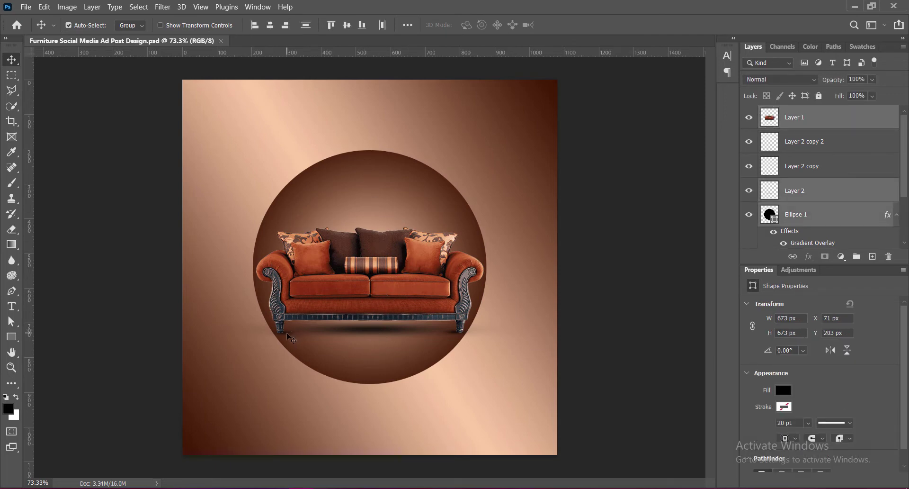
shift+click(460, 337)
key(ctrl+t)
drag(389, 303, 397, 303)
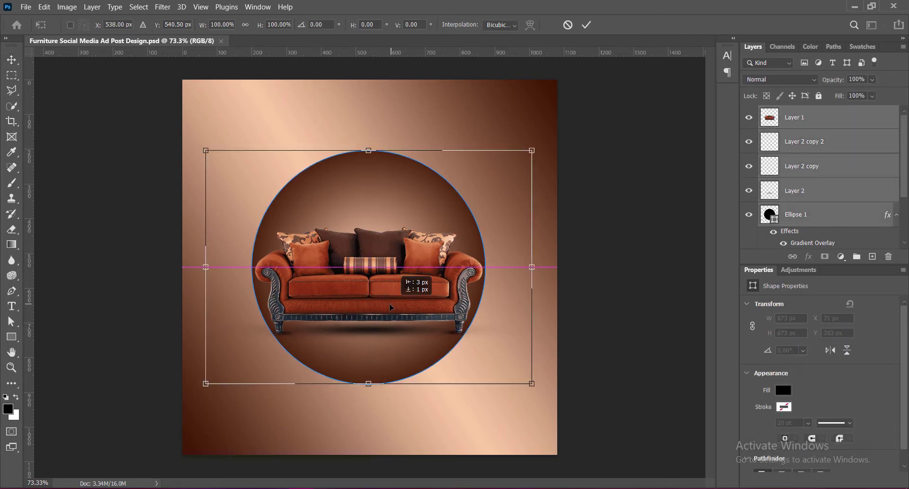
key(Return)
Save the design and select the Ellipse 1 layer.
click(646, 314)
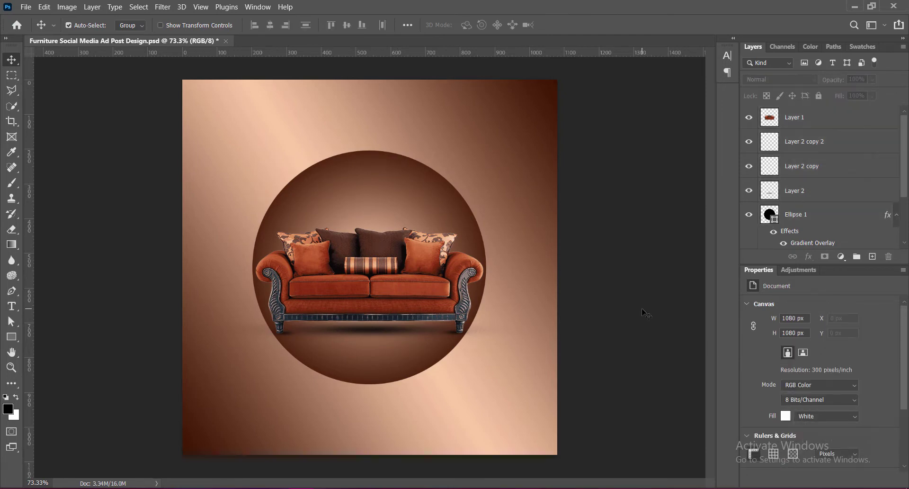
key(ctrl+s)
click(787, 213)
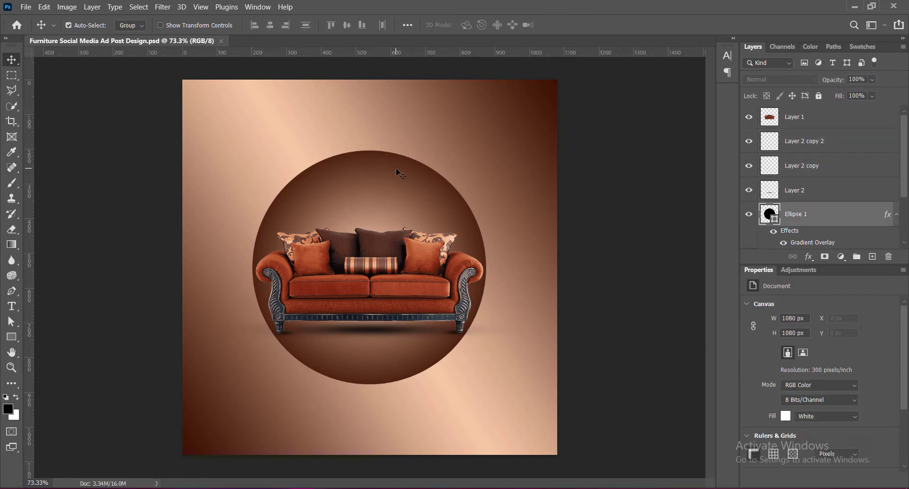
Enable an Outer Glow on Ellipse 1 with a light peach colour sampled from the canvas.
right_click(768, 216)
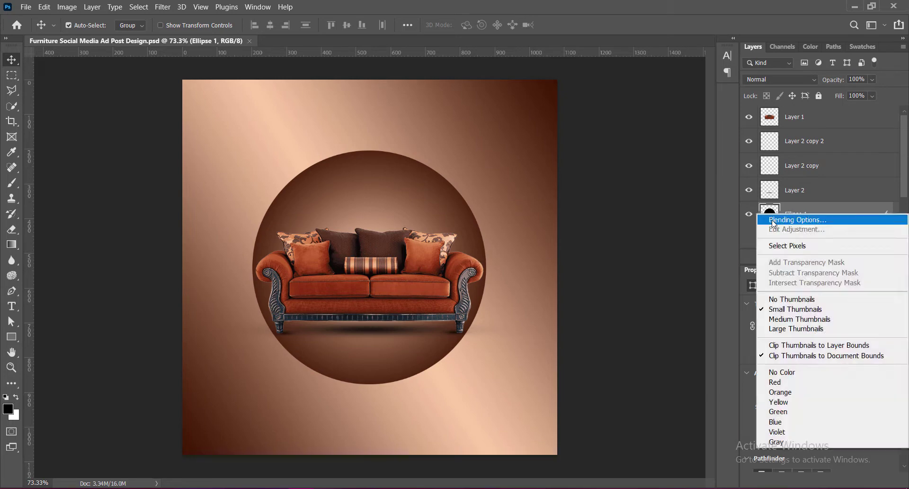
click(775, 222)
click(455, 239)
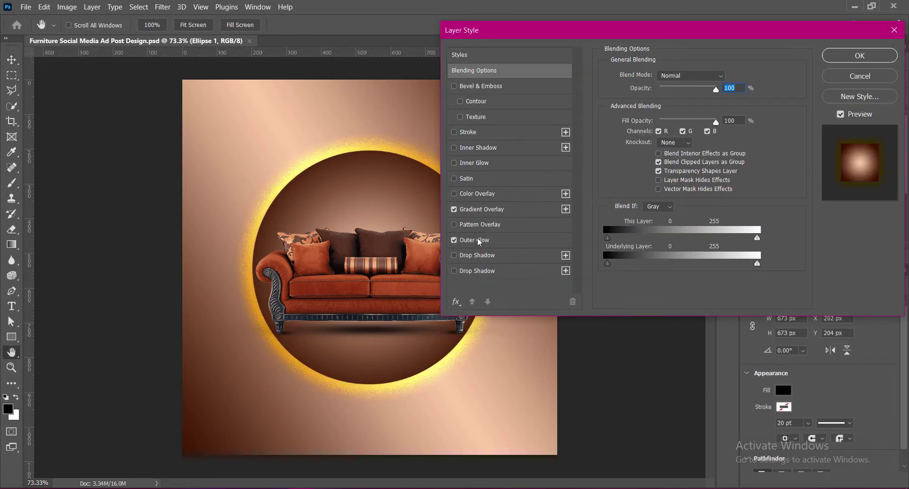
click(477, 239)
click(636, 118)
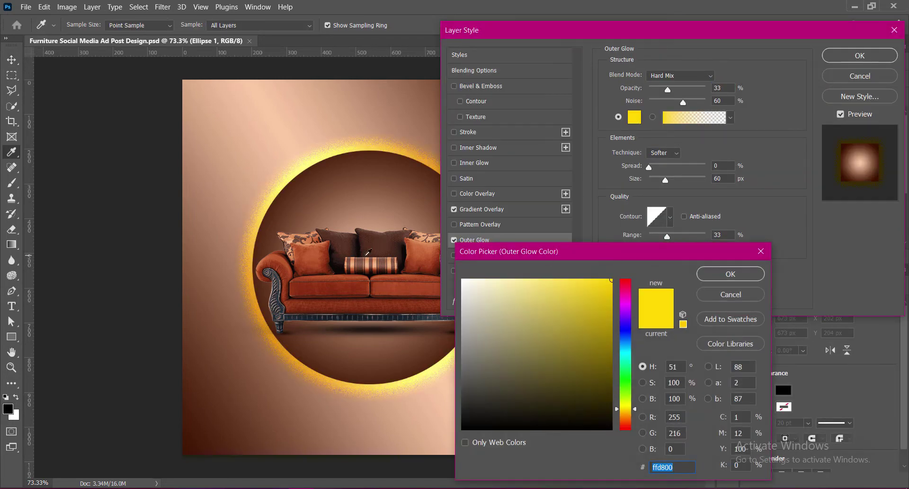
click(291, 238)
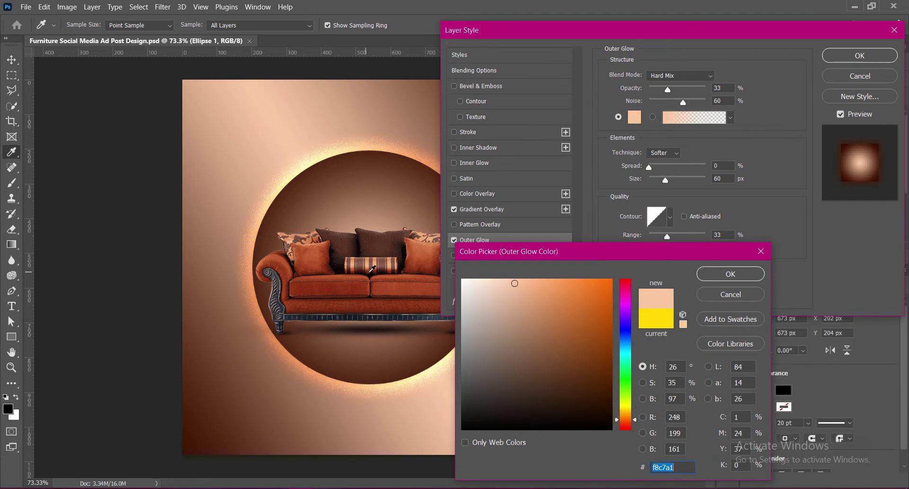
click(291, 239)
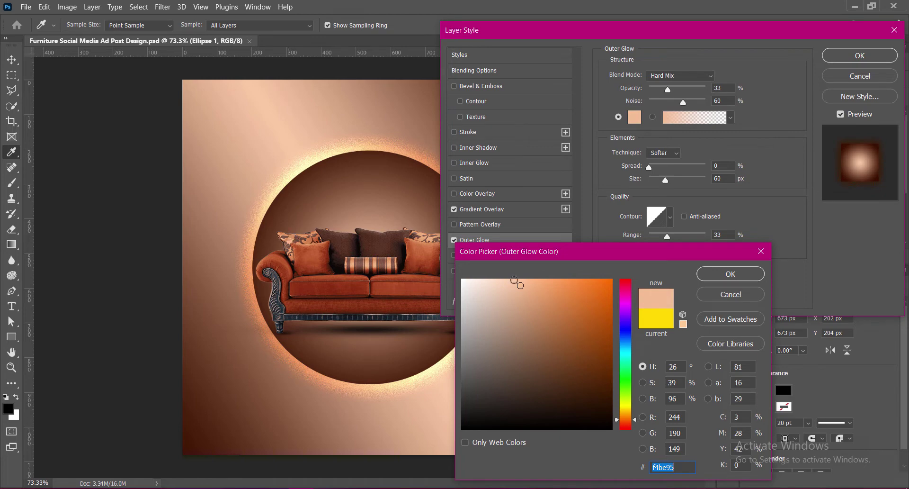
click(514, 280)
click(733, 274)
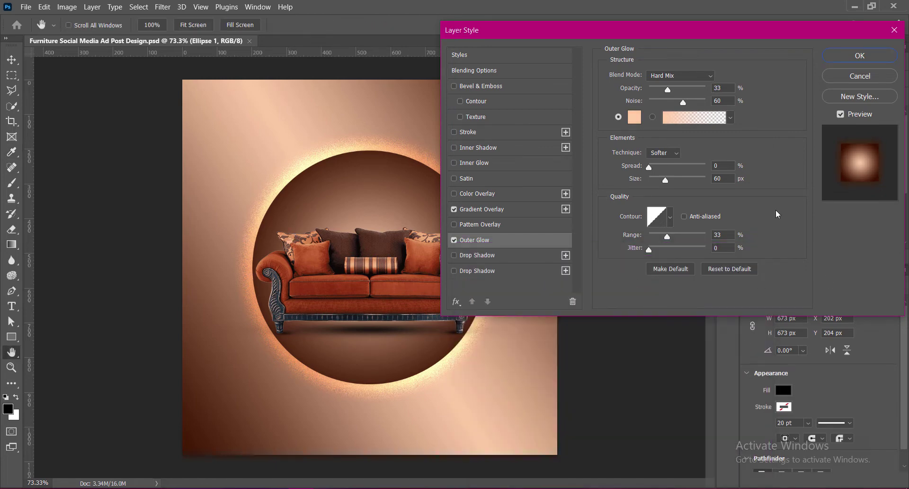
Set the glow to 114 px size, 33% noise, 60% opacity, with a Ring contour.
drag(666, 179, 677, 179)
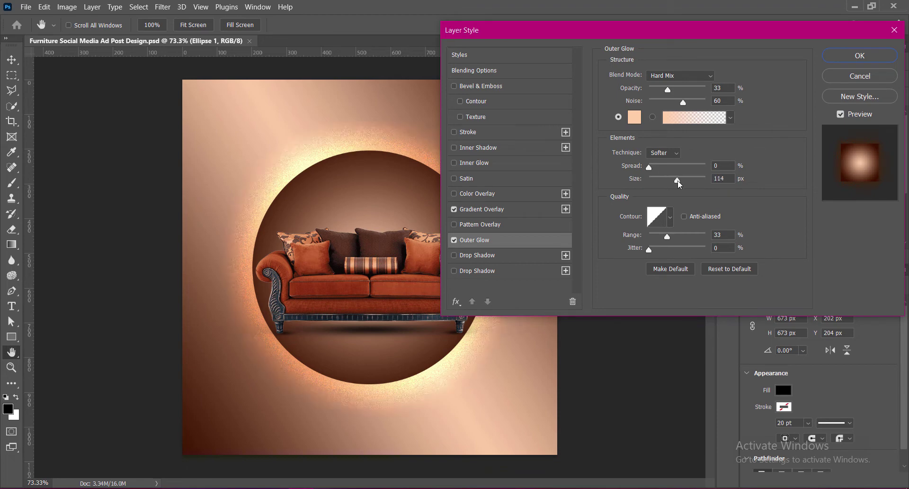
double_click(723, 100)
text(33)
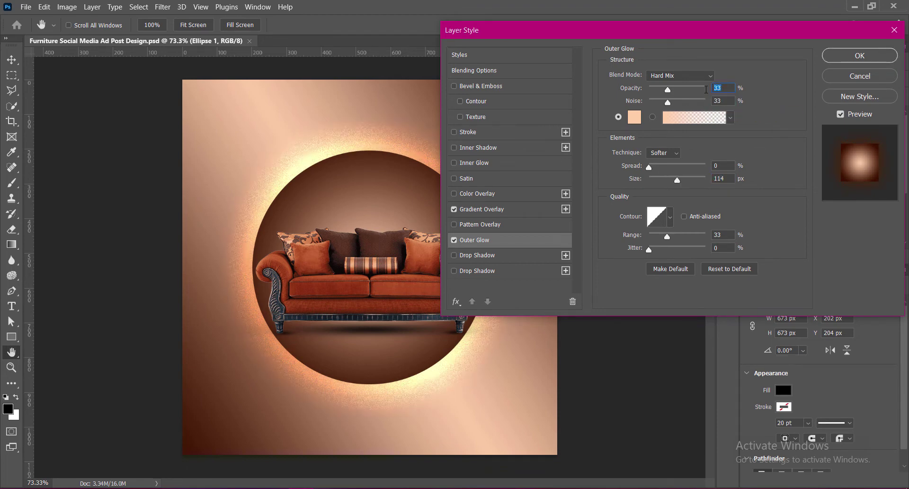
text(60)
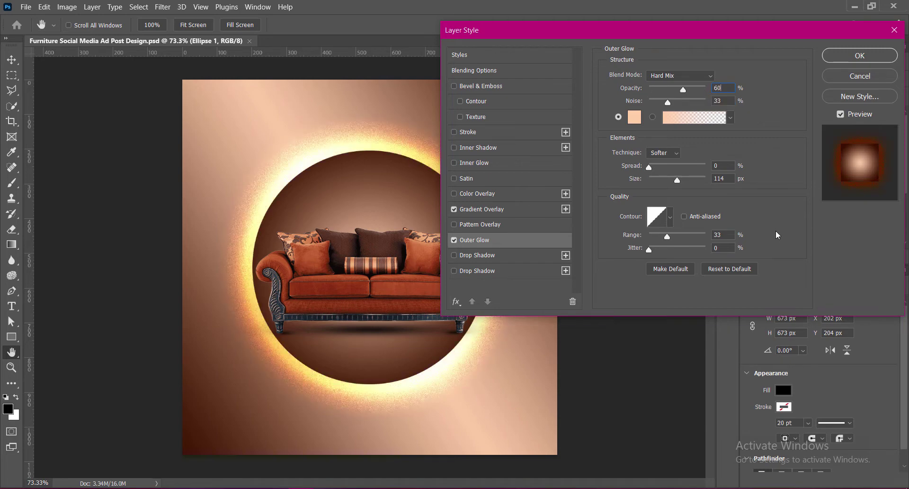
click(670, 217)
click(578, 265)
drag(596, 31, 640, 31)
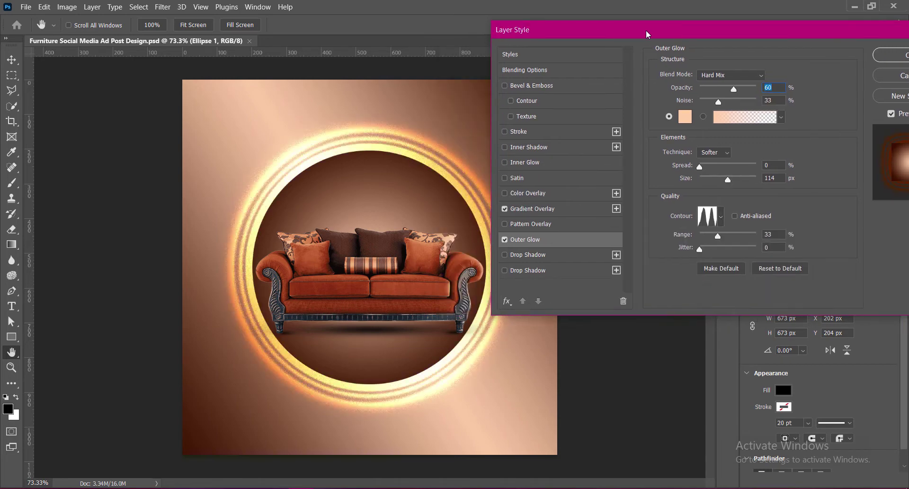
double_click(764, 178)
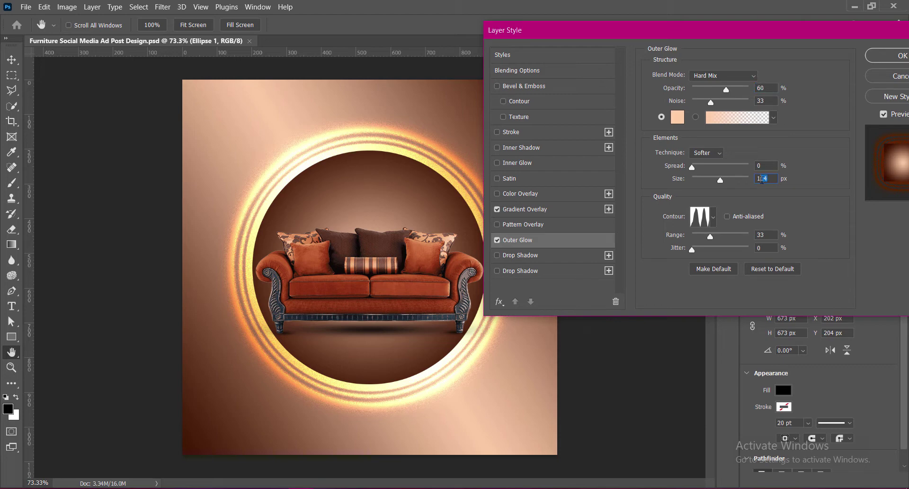
Set the glow size to 100 px and preview contour presets up to Cove - Deep.
text(100)
click(713, 217)
click(640, 244)
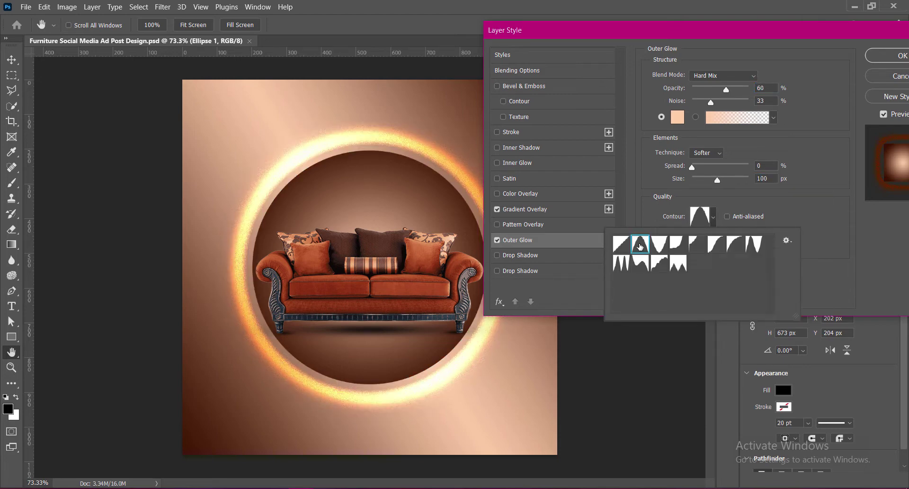
click(641, 263)
click(663, 265)
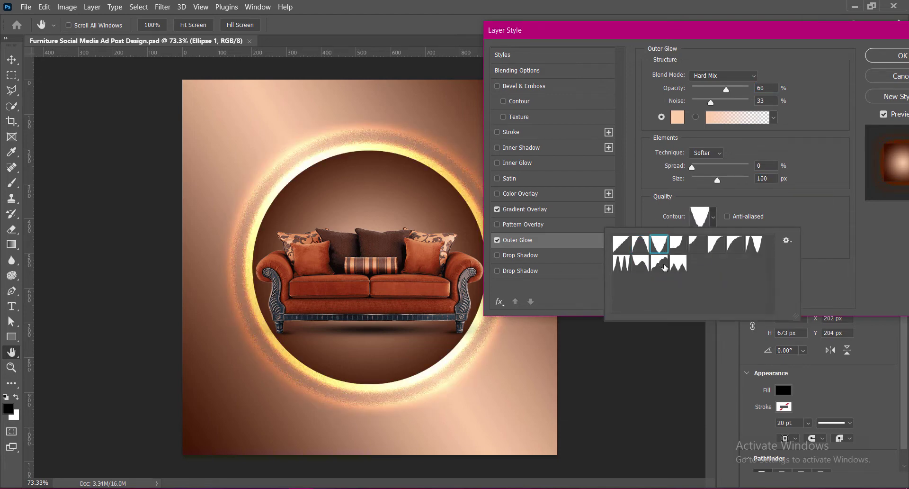
click(680, 273)
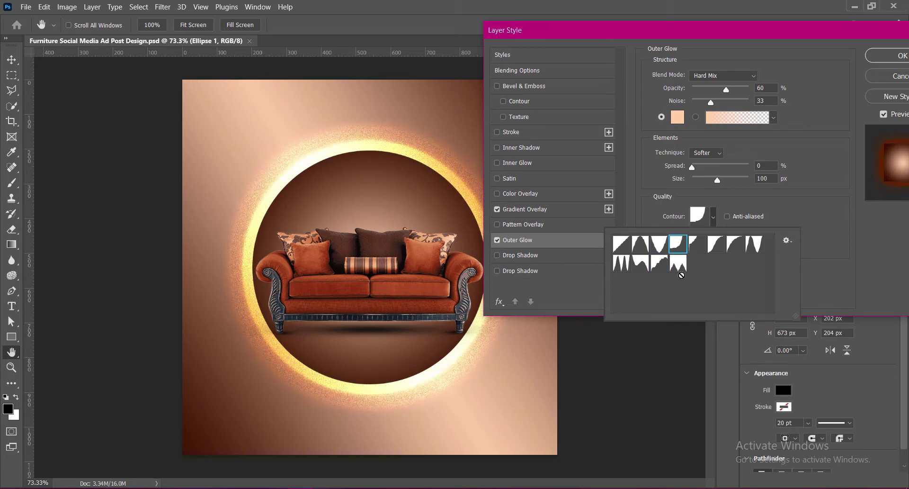
click(679, 264)
click(697, 244)
click(734, 244)
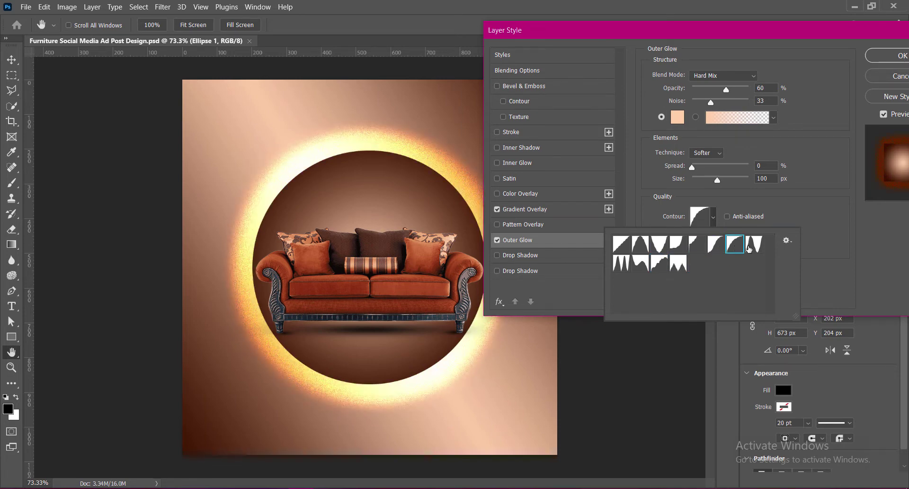
click(659, 262)
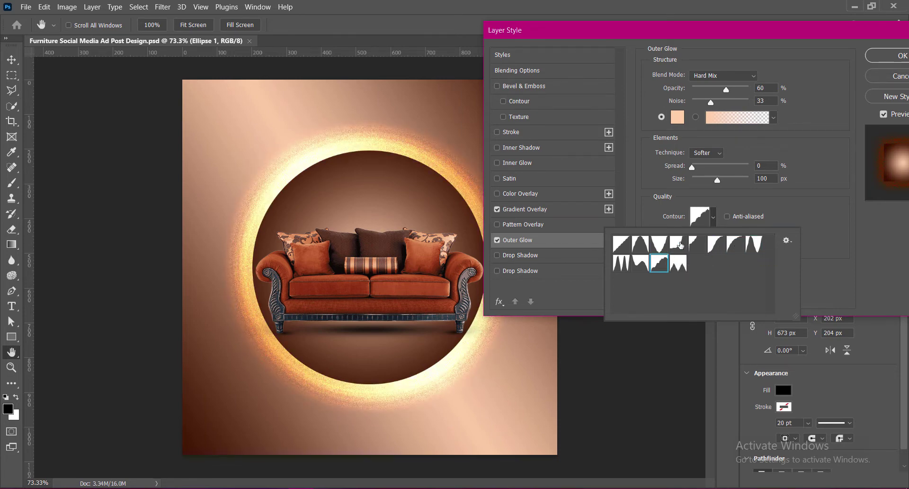
click(681, 244)
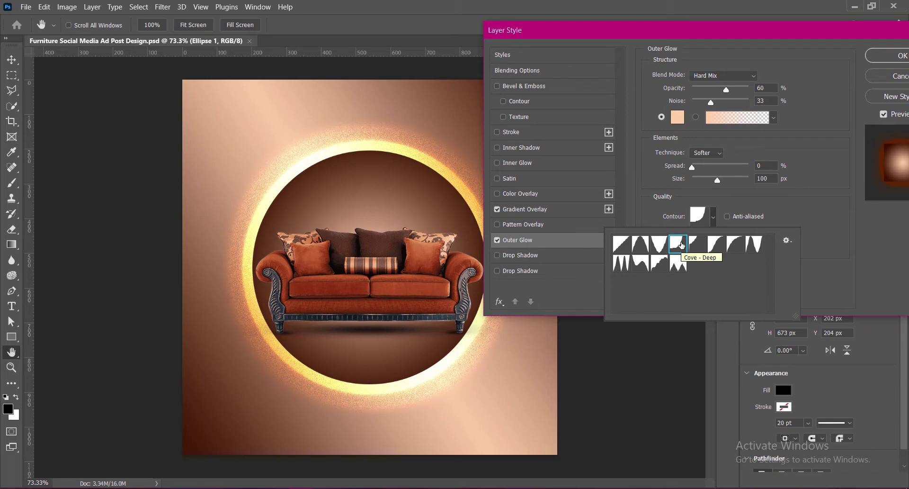
Compare further contours, settle on Cove - Deep, and set the glow size to 90 px.
click(641, 263)
click(681, 245)
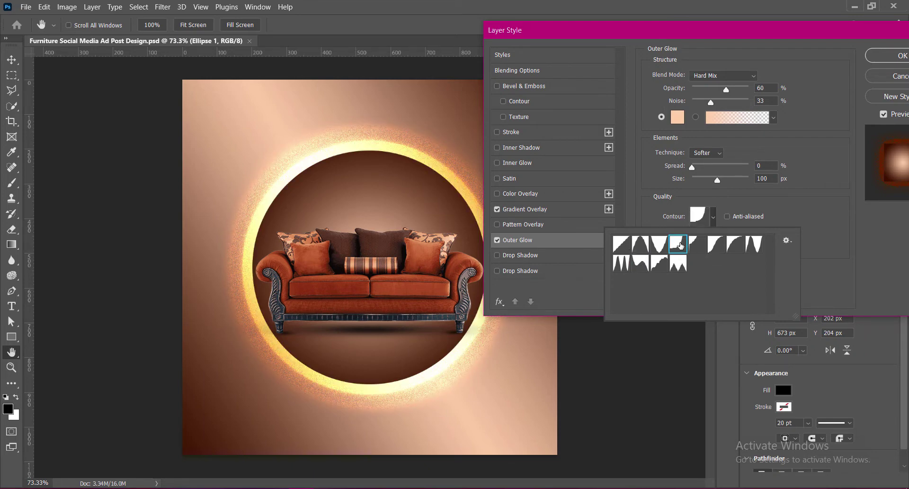
click(635, 244)
click(639, 264)
click(678, 263)
click(698, 245)
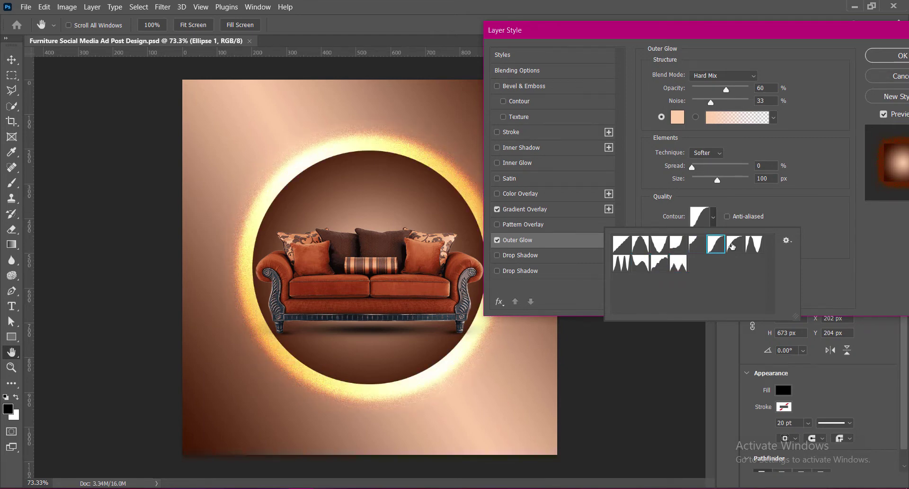
click(734, 244)
click(758, 246)
click(677, 245)
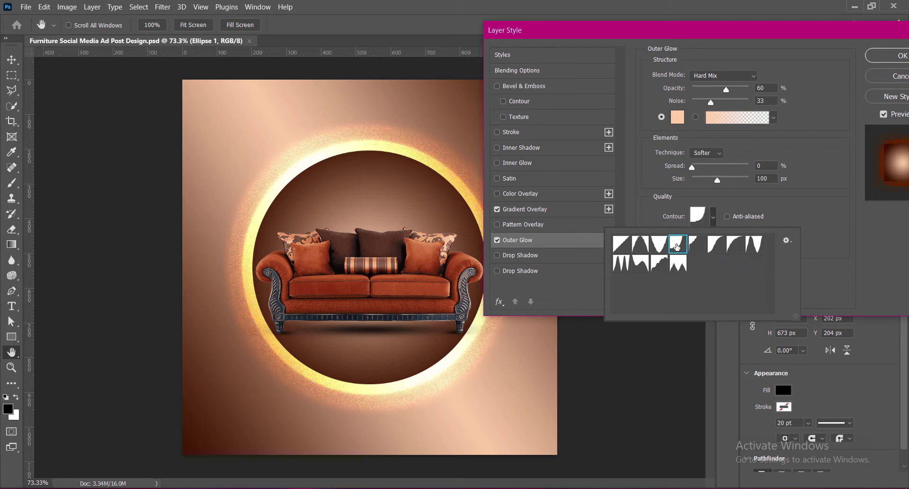
click(841, 237)
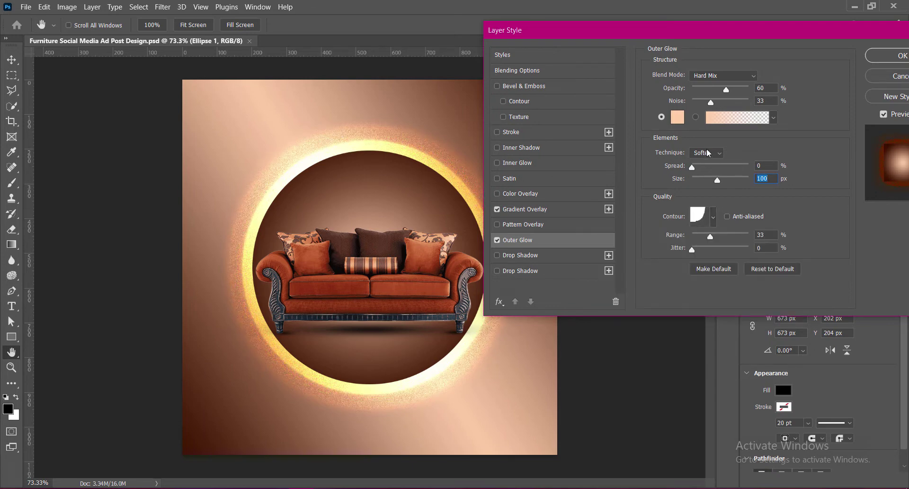
drag(718, 180, 712, 183)
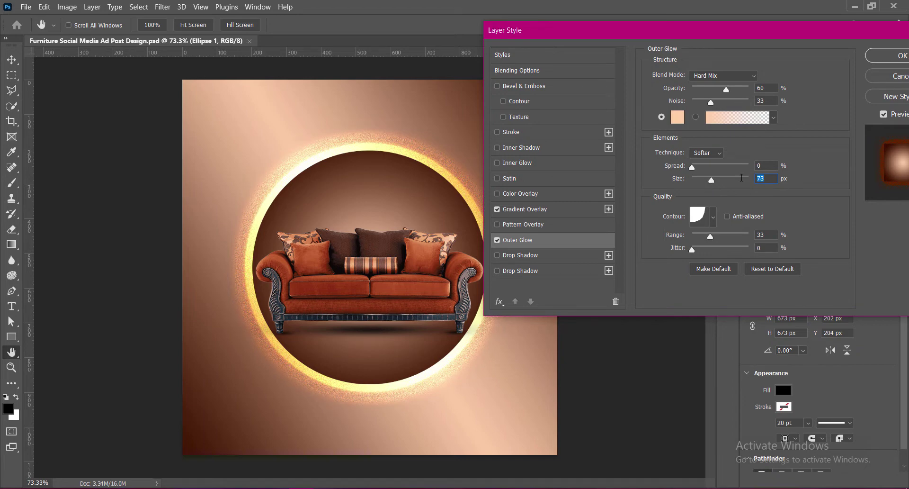
text(90)
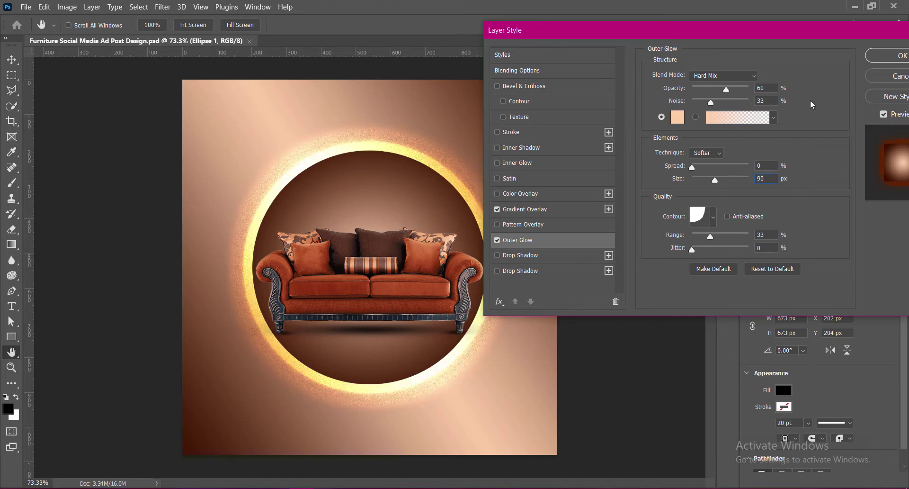
Apply the glow, save, and duplicate Ellipse 1 with effects hidden, placed below the original.
click(890, 56)
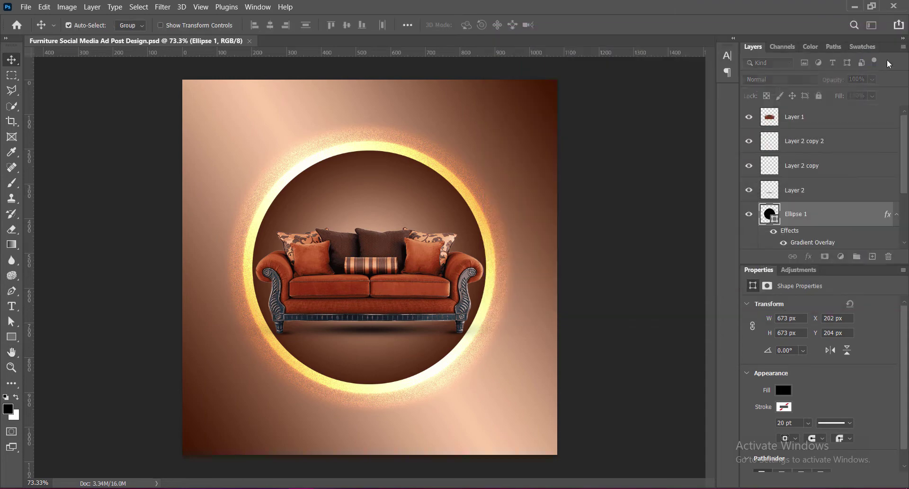
key(ctrl+s)
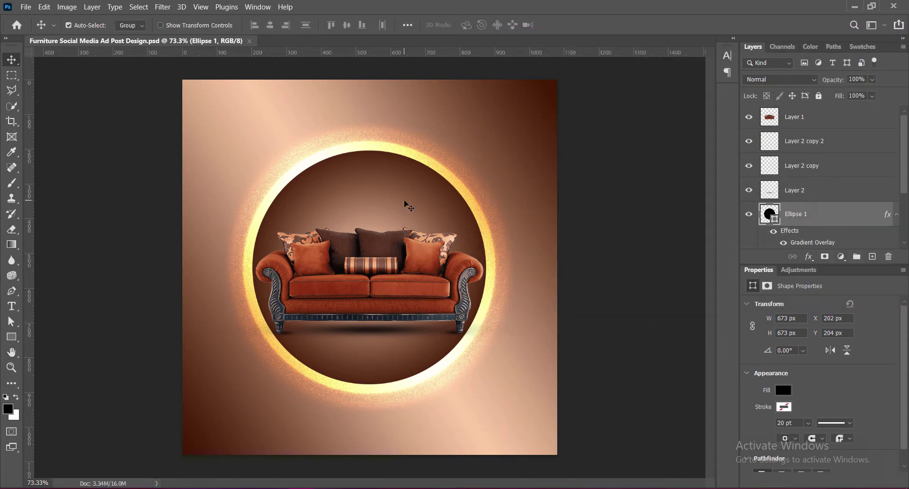
drag(406, 202, 463, 163)
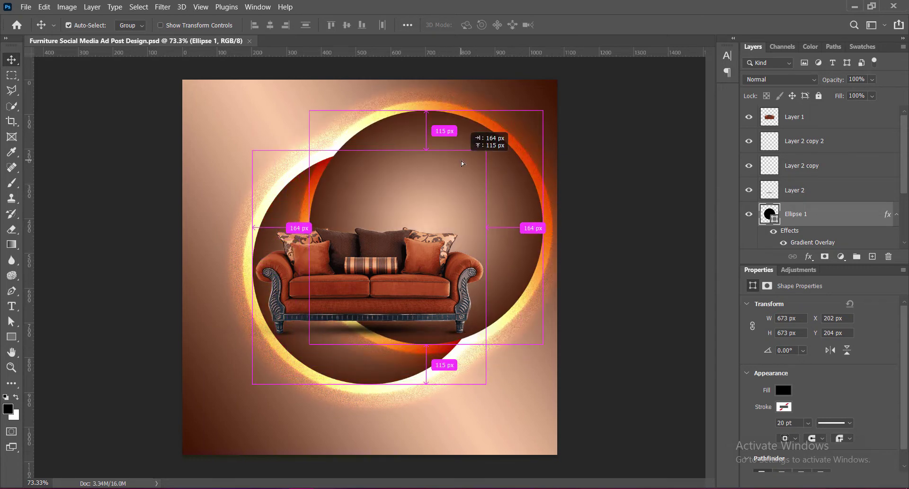
click(774, 219)
scroll(815, 189, down, 3)
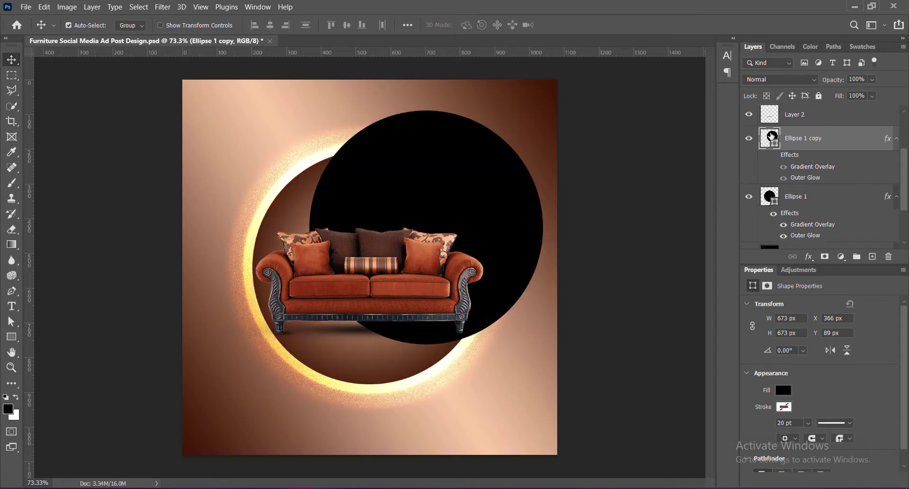
drag(805, 138, 805, 237)
scroll(805, 190, down, 2)
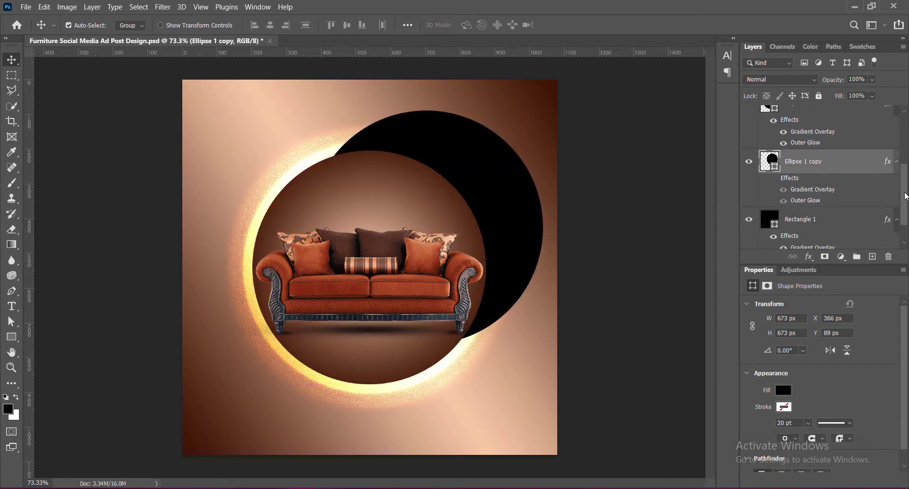
mouse_move(463, 153)
mouse_down()
mouse_move(424, 164)
mouse_move(438, 202)
mouse_up()
Scale the black copy to about 850 px and centre it on the sofa circle.
key(ctrl+t)
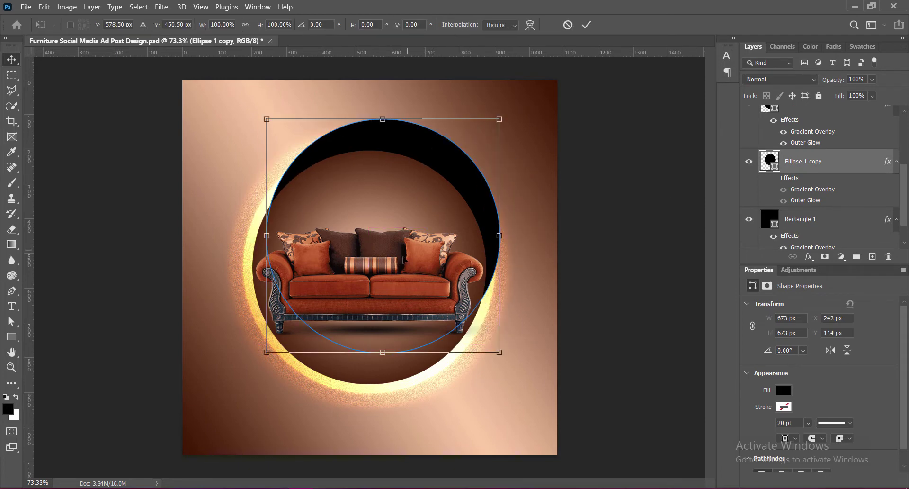
drag(382, 383, 382, 413)
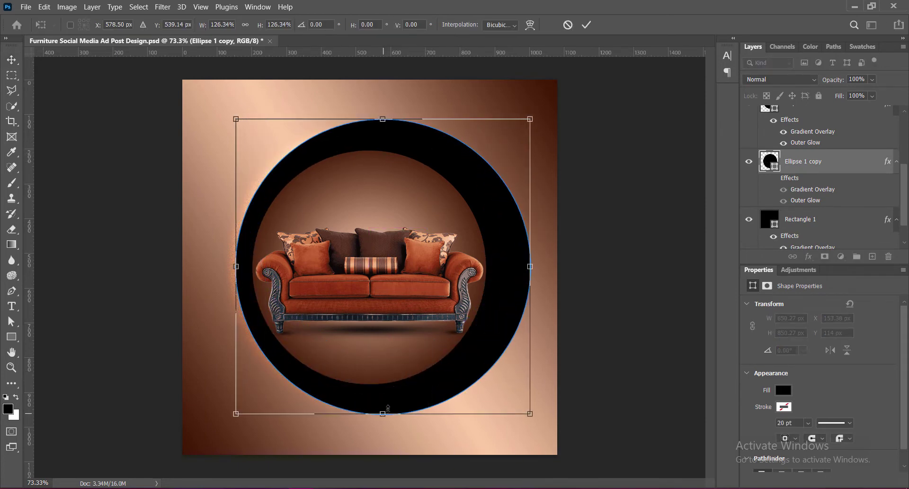
drag(474, 180, 468, 182)
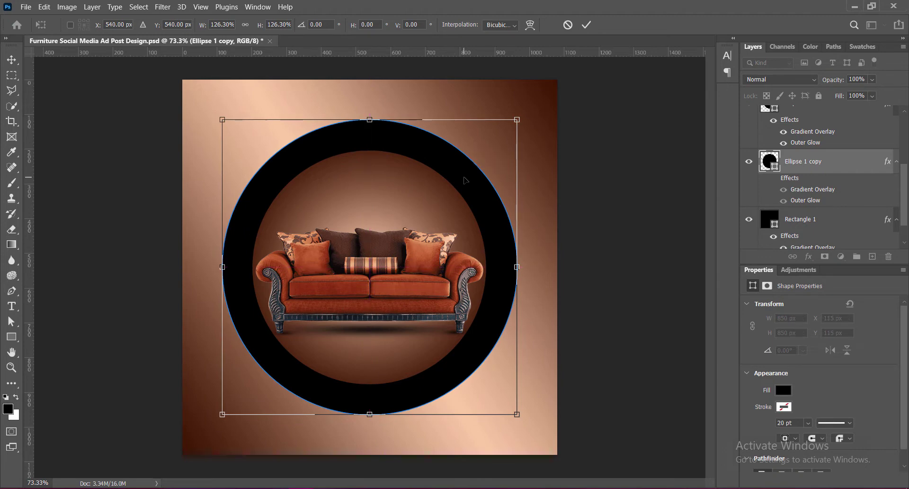
key(Return)
scroll(900, 341, down, 1)
Remove the copy's black fill and give the ring a light peach colour.
click(784, 376)
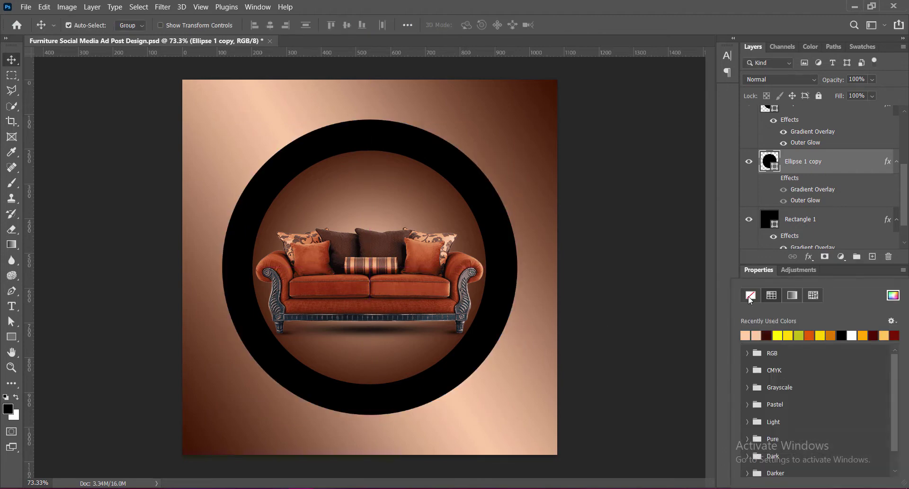
click(751, 295)
click(843, 272)
click(784, 398)
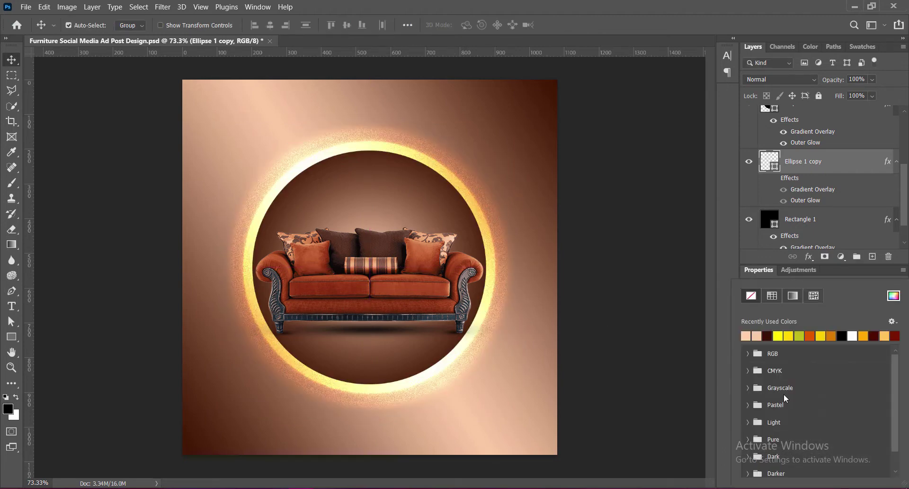
click(757, 336)
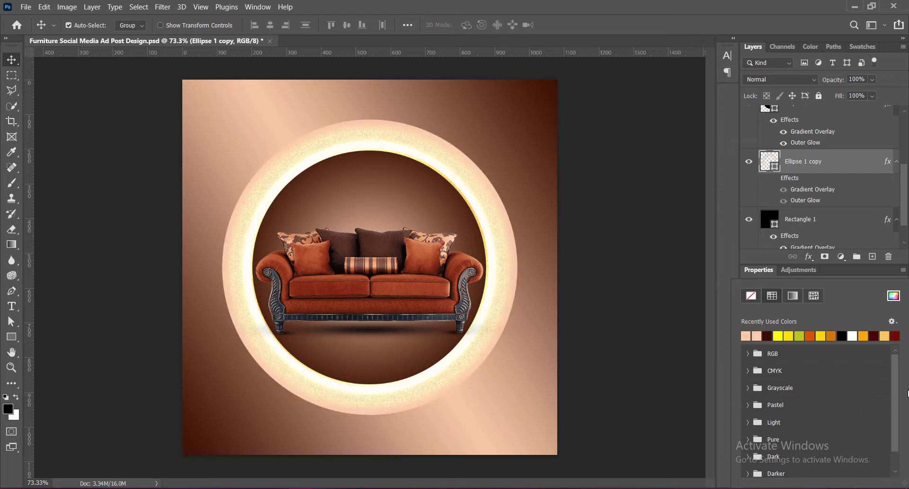
click(839, 274)
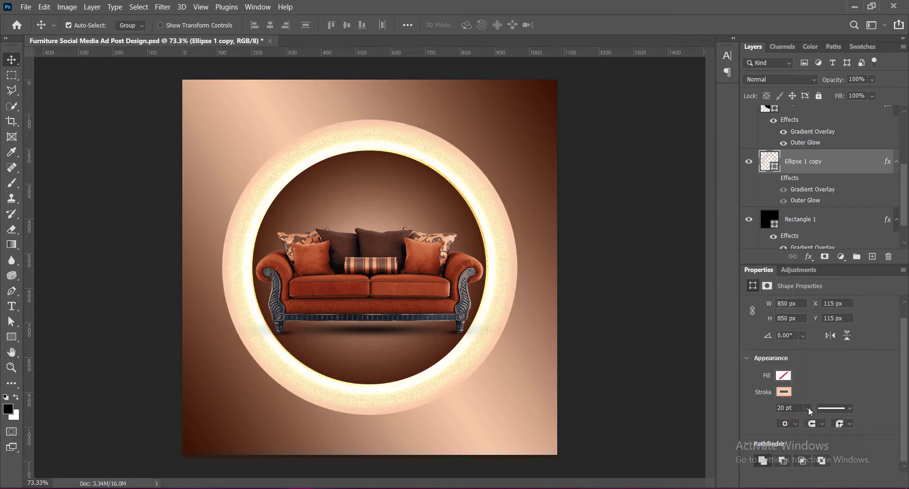
Make the ring's stroke dashed with a 6 pt width.
click(849, 409)
click(819, 401)
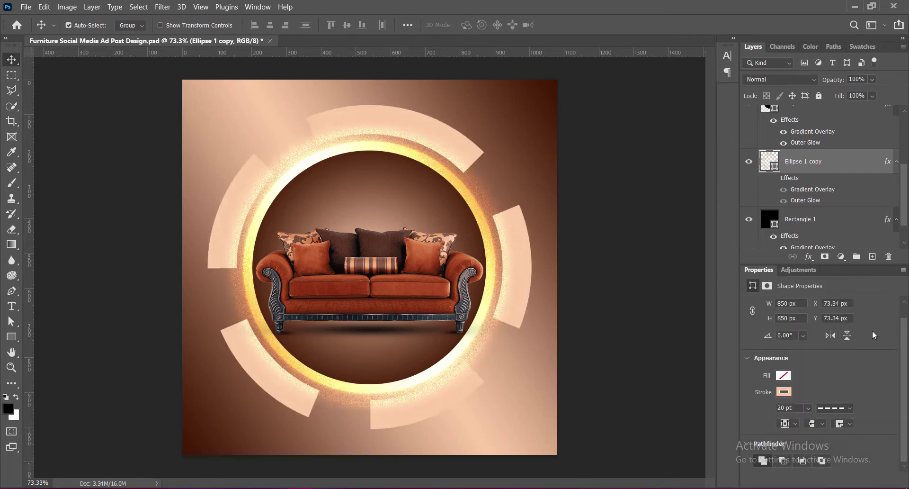
click(807, 408)
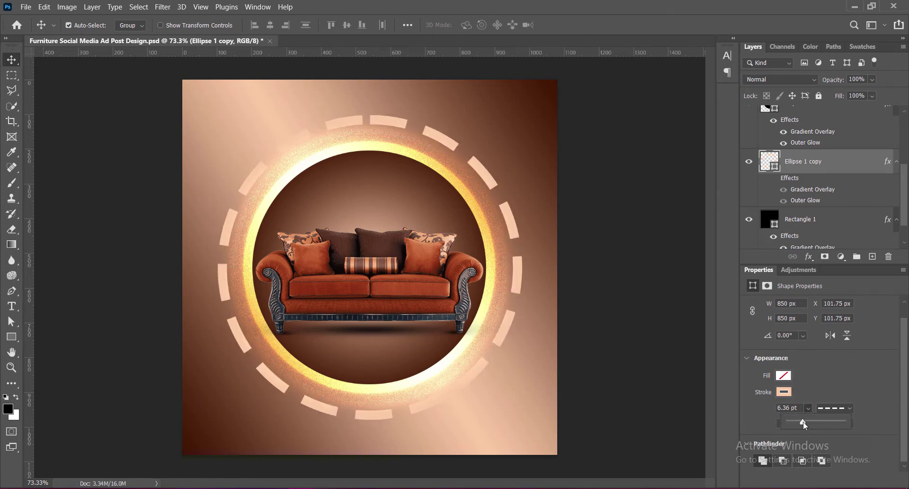
click(781, 407)
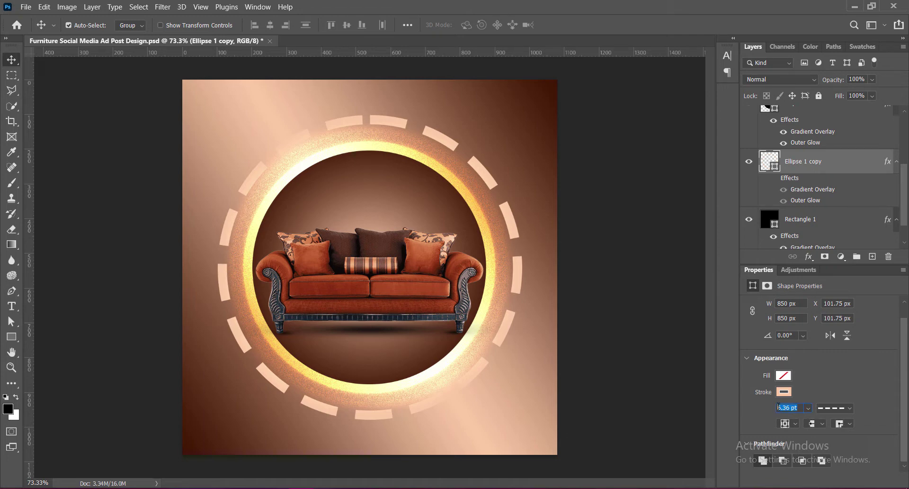
text(9)
key(Return)
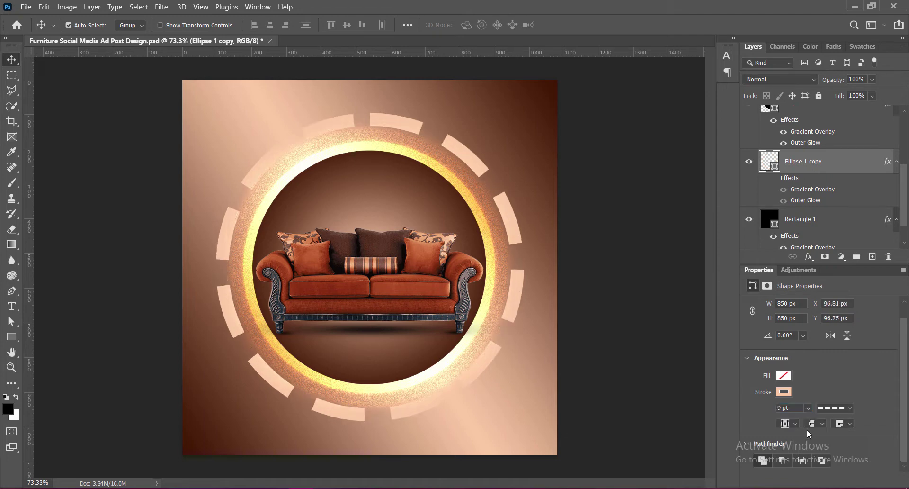
click(770, 408)
text(6)
key(Return)
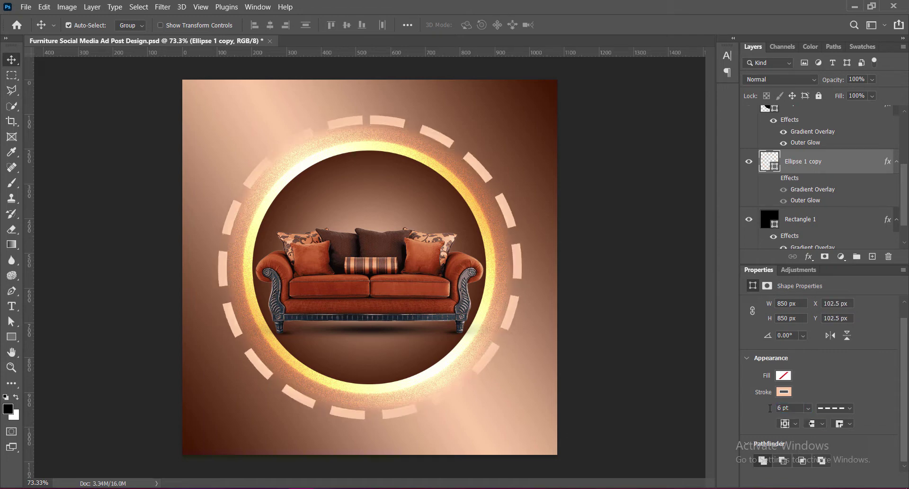
Set the dashed stroke colour to peach f6c39b sampled from the canvas.
click(784, 392)
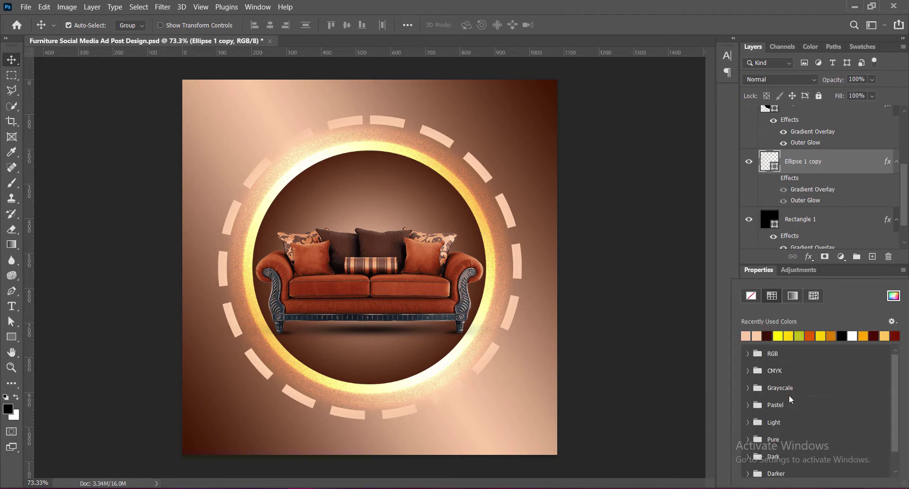
click(782, 335)
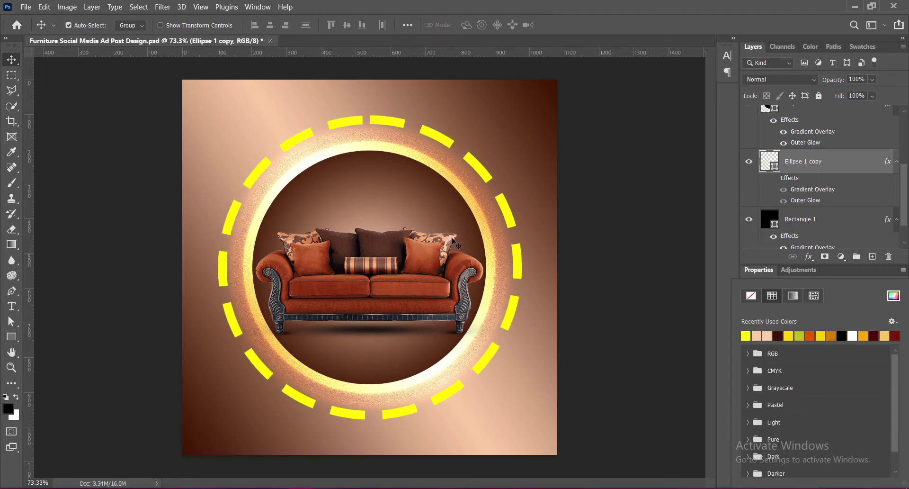
click(894, 295)
click(445, 249)
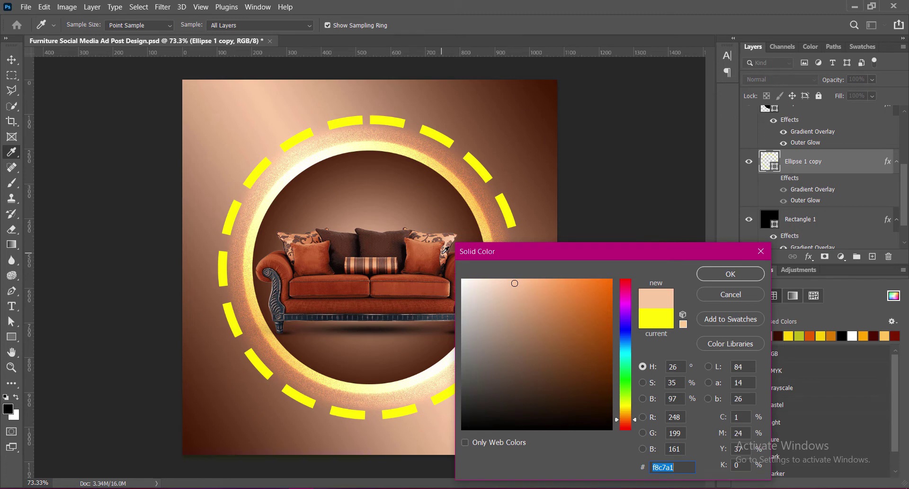
click(290, 241)
click(741, 274)
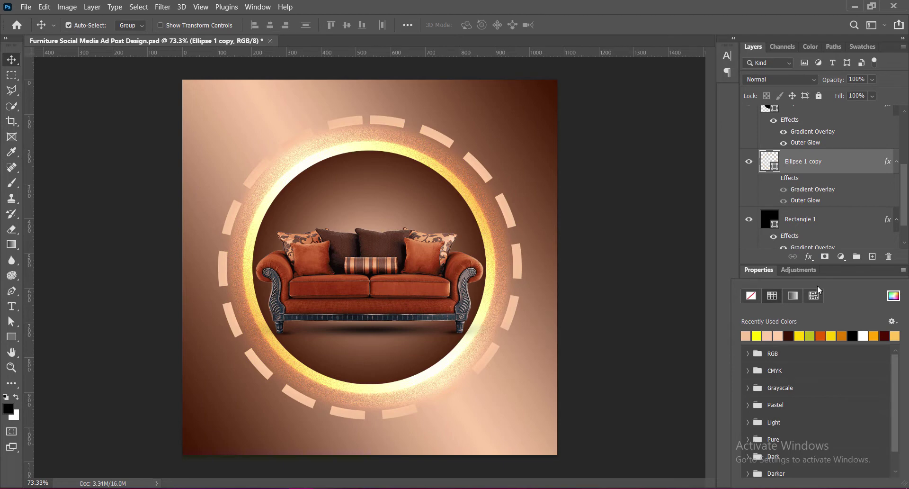
click(841, 274)
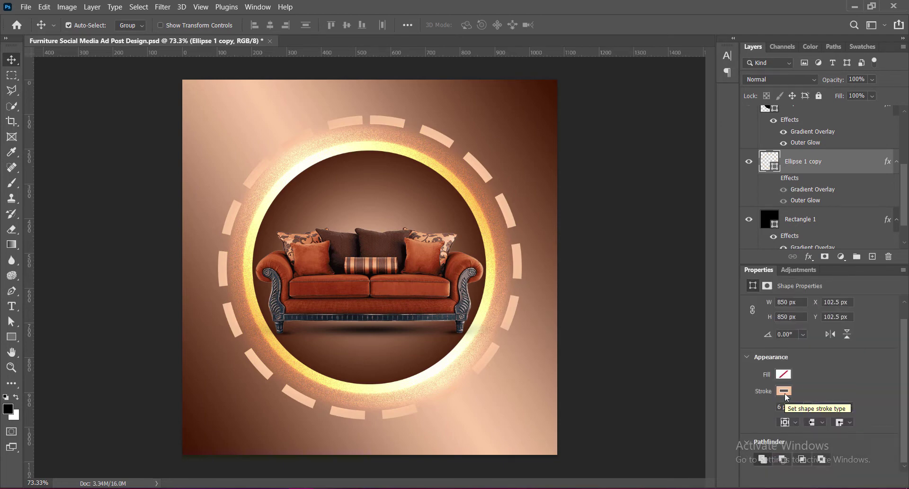
right_click(841, 163)
Rasterize the dashed ring and ready the Rectangular Marquee on that layer.
click(760, 185)
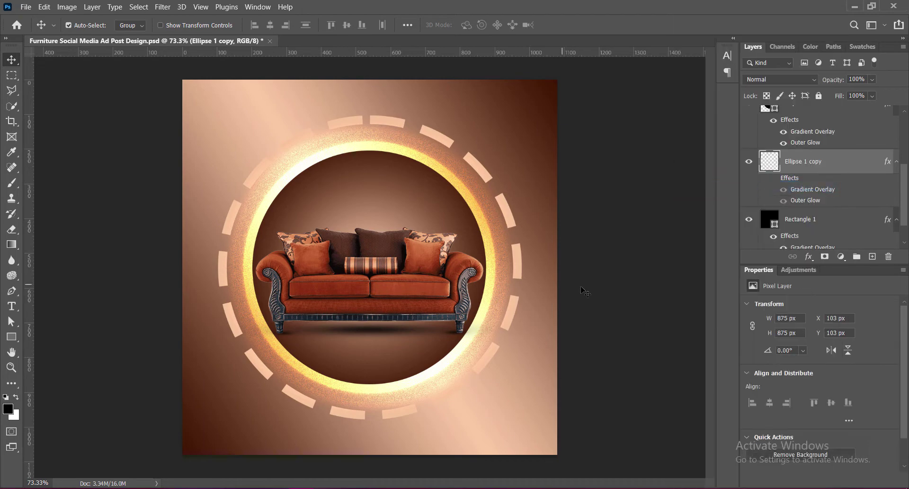
click(632, 296)
key(m)
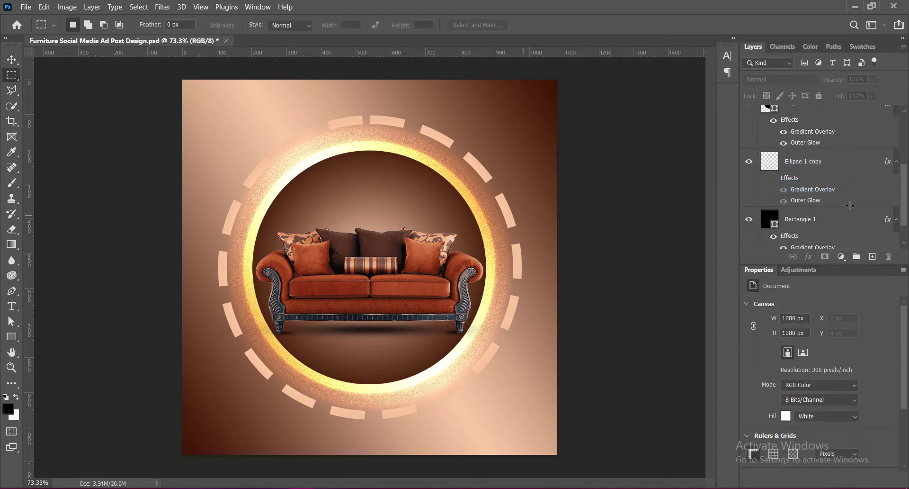
click(797, 165)
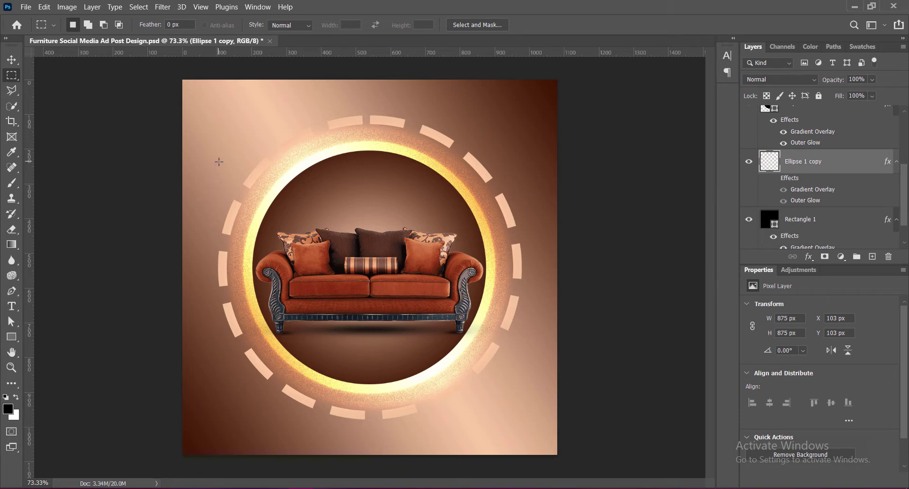
Select a wide band across the sofa and delete the side dashes inside it.
drag(205, 187, 209, 231)
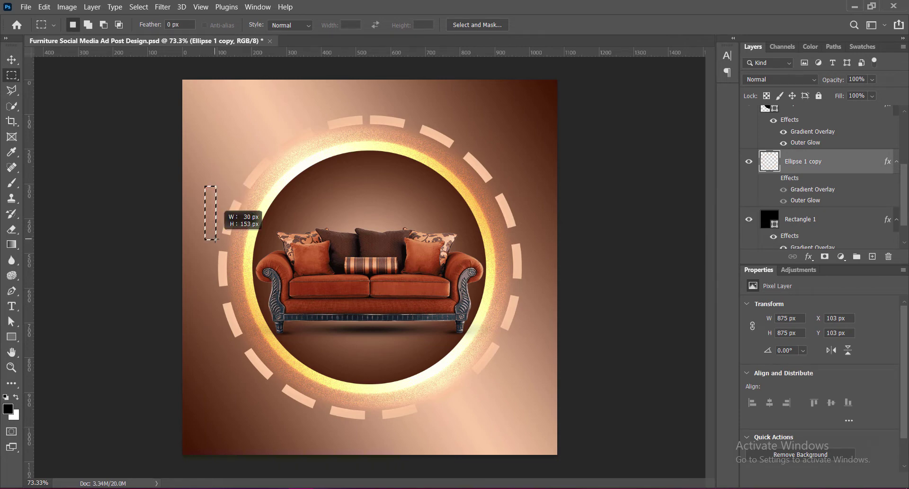
click(206, 189)
drag(206, 189, 532, 340)
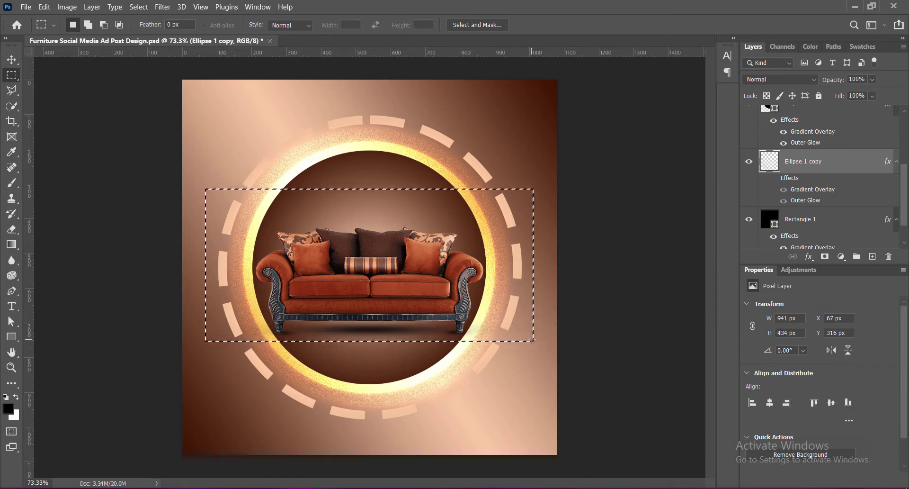
key(Up)
key(Up)
key(Delete)
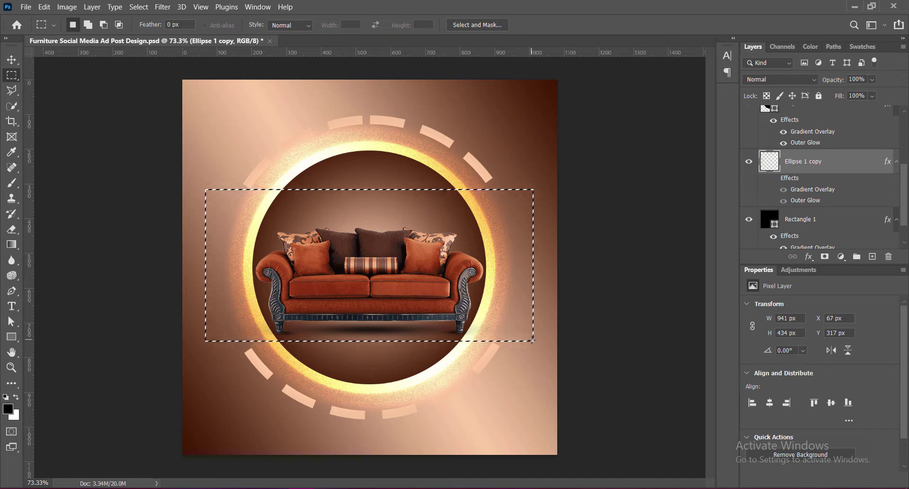
click(12, 60)
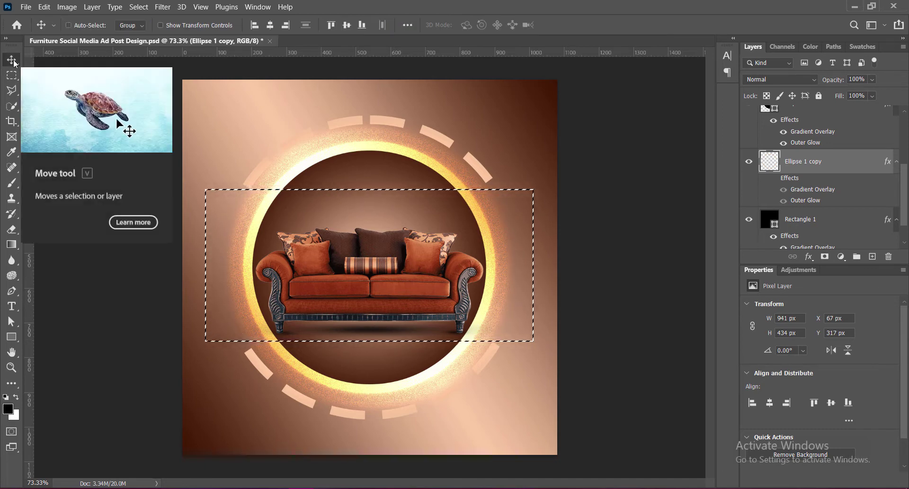
Rotate the dashed ring so its gaps tilt diagonally, then recentre it on the glowing circle.
key(ctrl+d)
key(ctrl+t)
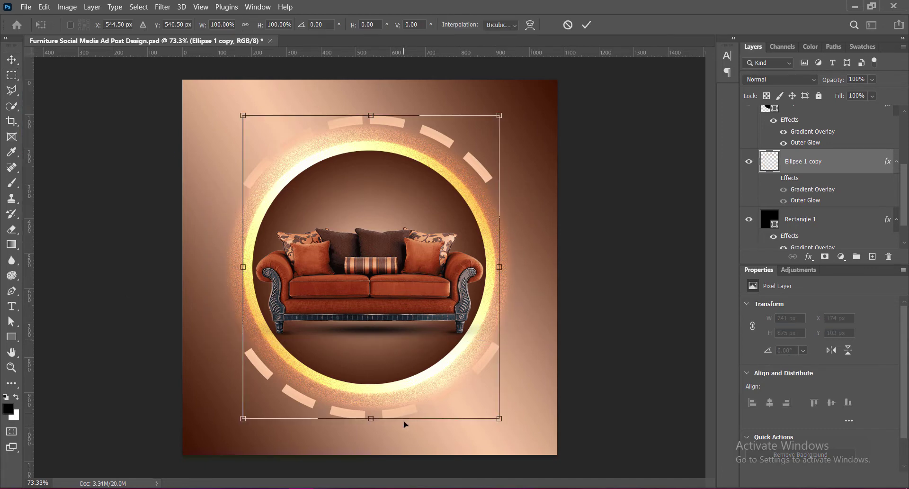
mouse_move(514, 430)
mouse_down()
mouse_move(581, 370)
mouse_move(616, 250)
mouse_up()
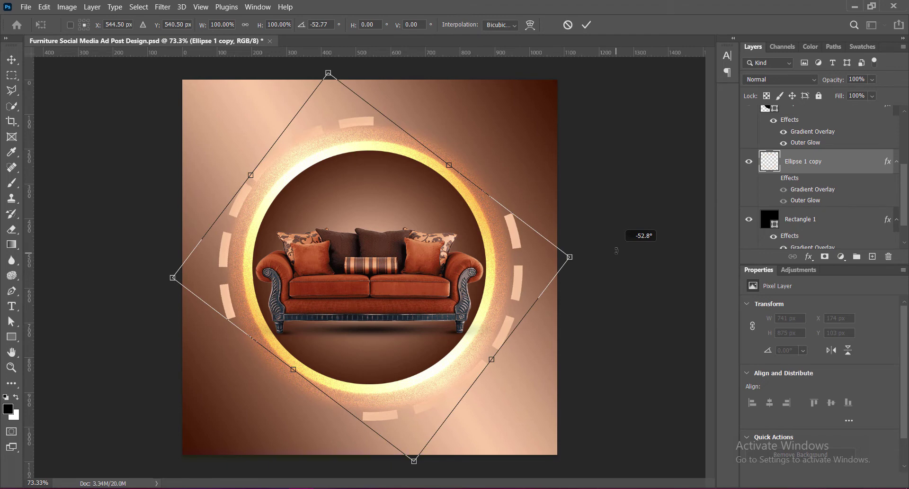
click(586, 24)
key(ctrl+t)
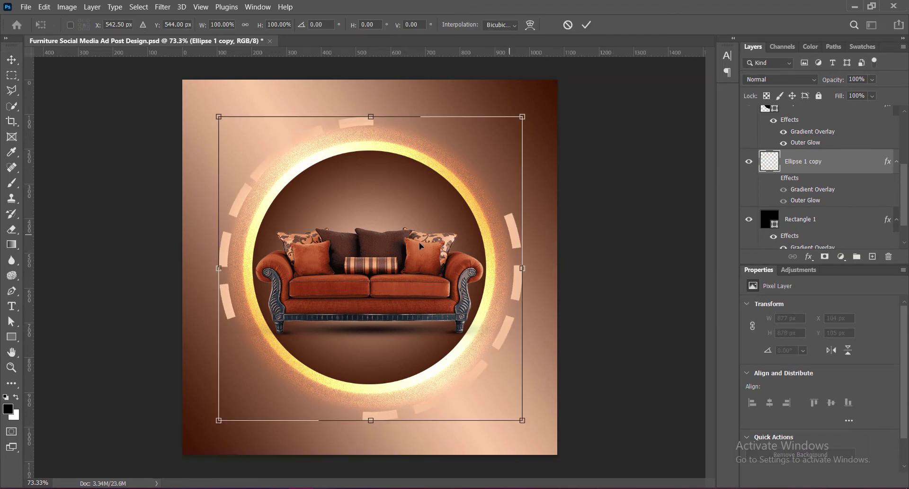
drag(410, 265, 415, 263)
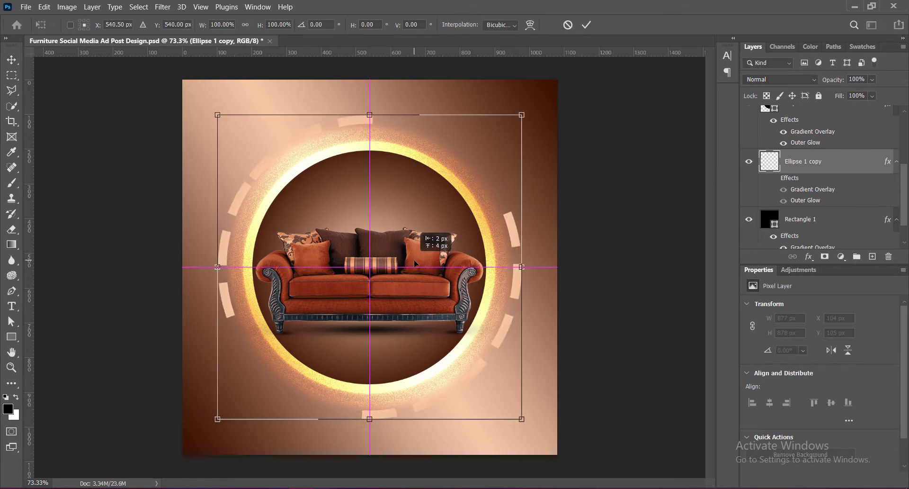
key(Return)
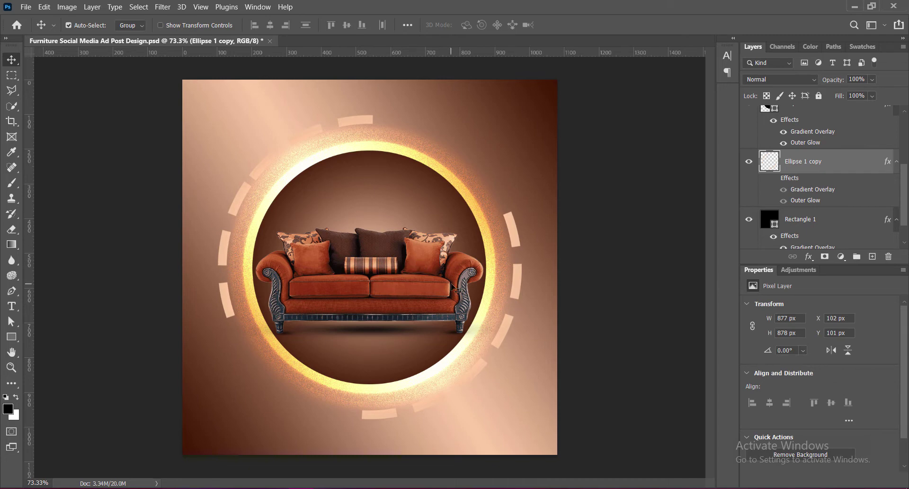
Inspect the ring's layer style settings, toggling its visibility to compare.
right_click(771, 162)
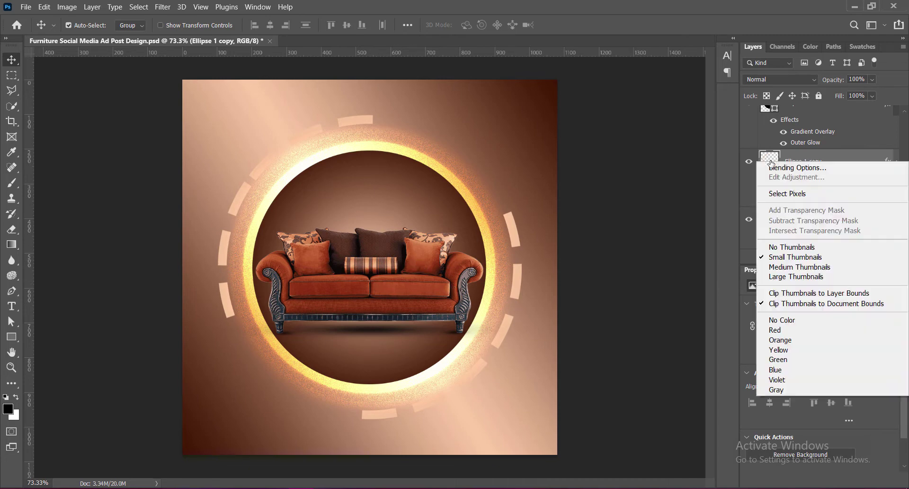
click(772, 168)
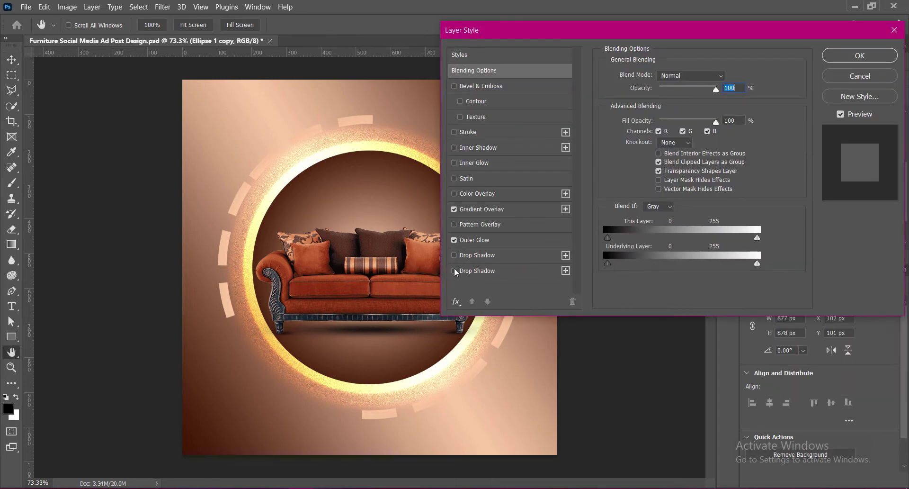
click(843, 75)
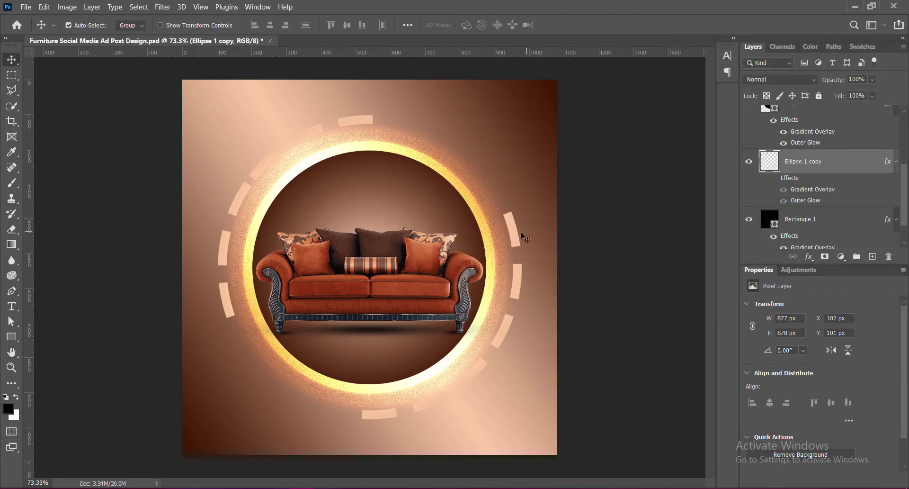
click(748, 163)
right_click(770, 161)
click(774, 170)
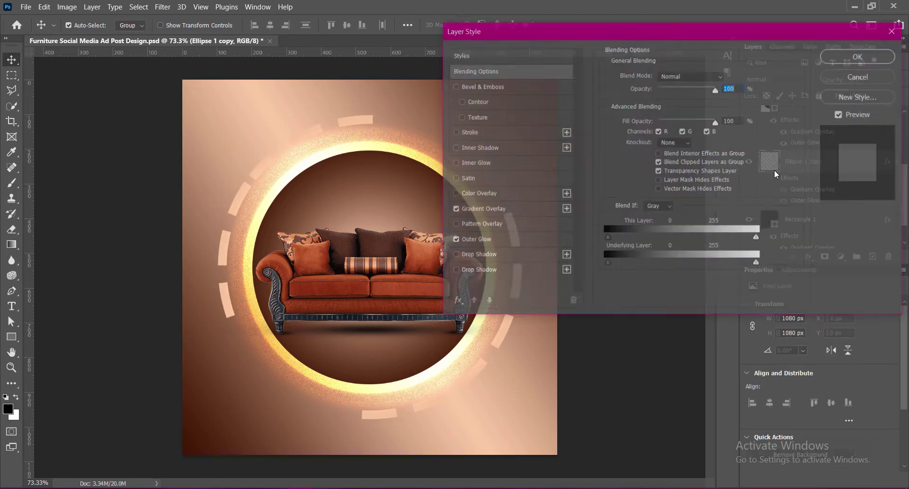
click(860, 75)
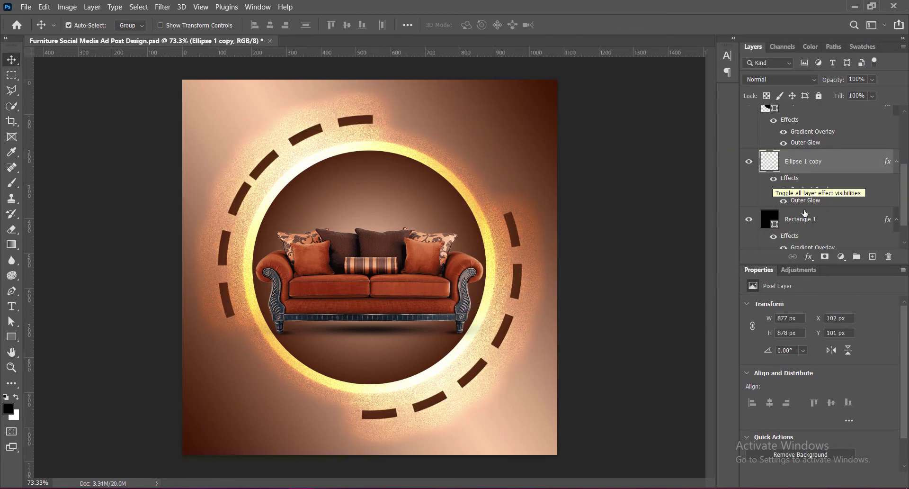
Turn off the ring's Outer Glow and Gradient Overlay and enable two Drop Shadows.
right_click(770, 161)
click(776, 169)
click(454, 240)
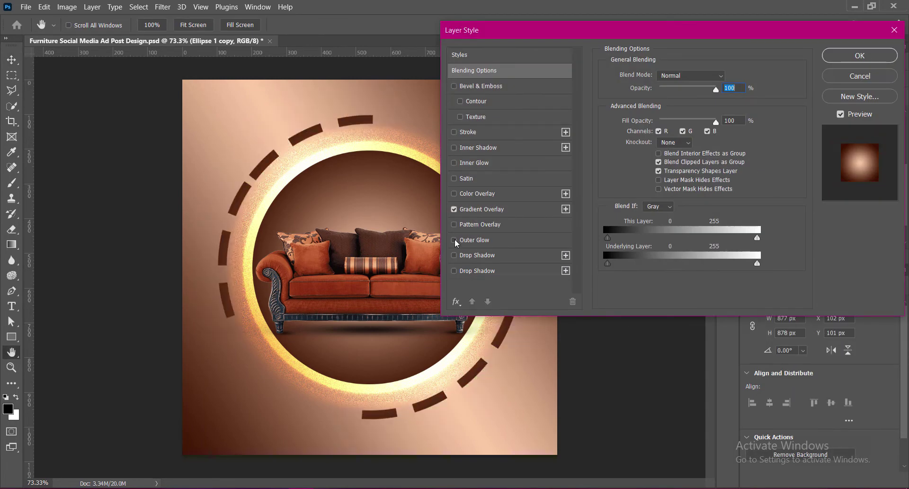
click(454, 209)
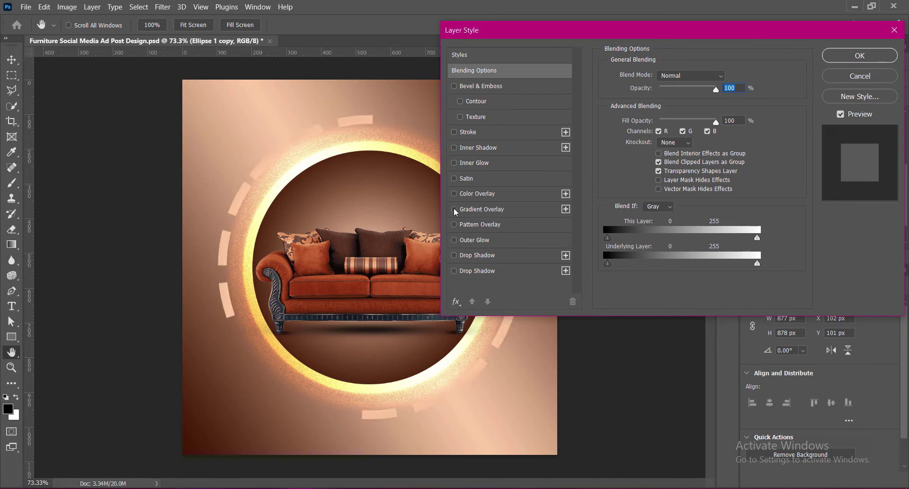
click(454, 254)
click(454, 271)
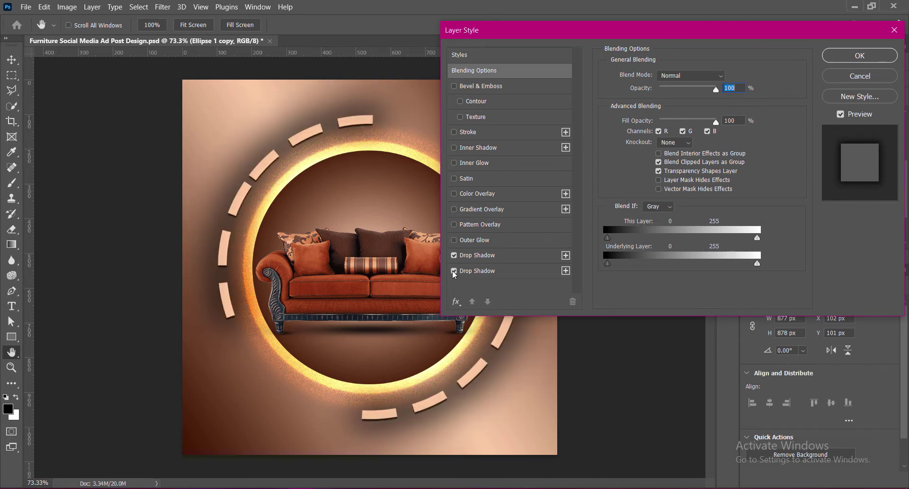
Sample a first brown from the canvas as the ring's drop shadow colour.
click(476, 256)
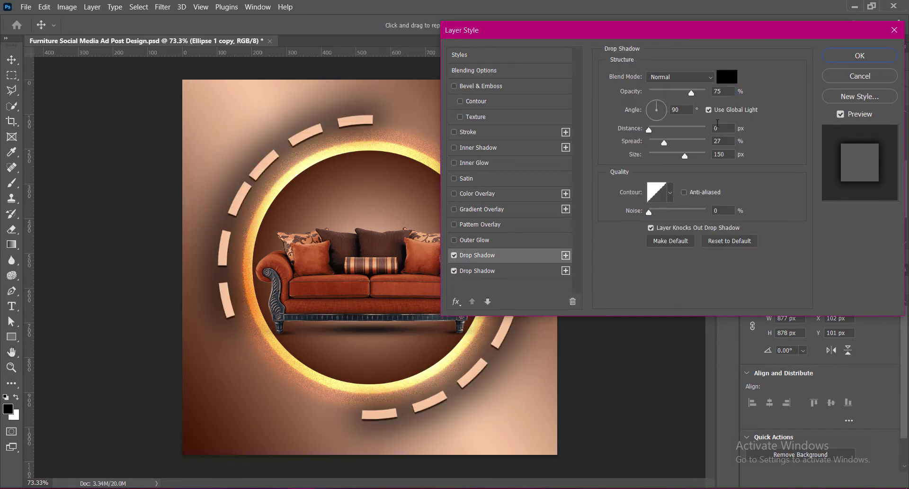
text(60)
click(727, 76)
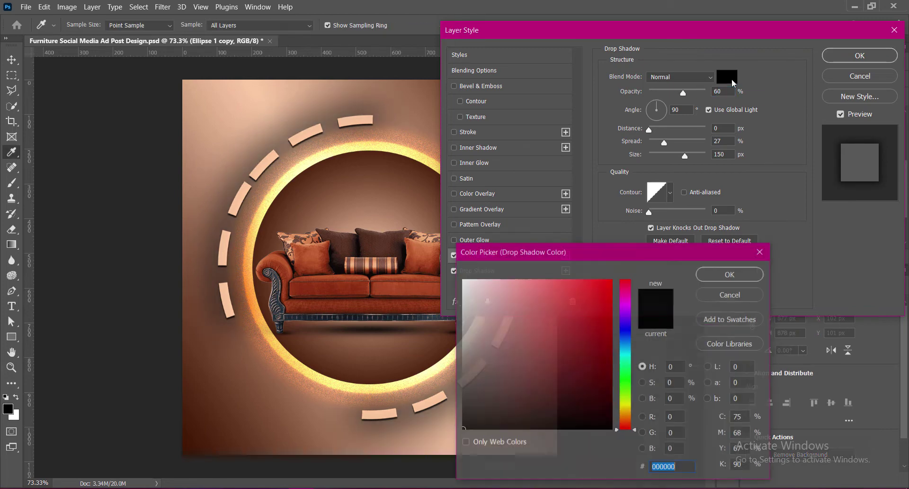
click(290, 190)
click(718, 274)
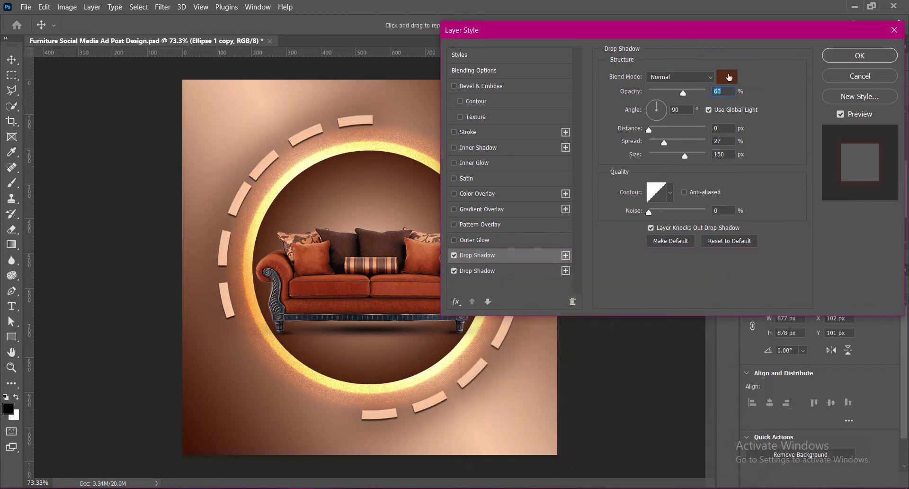
Resample a darker red-brown (320f01) shadow colour, then set size 68 px and spread 21%.
click(726, 76)
click(449, 326)
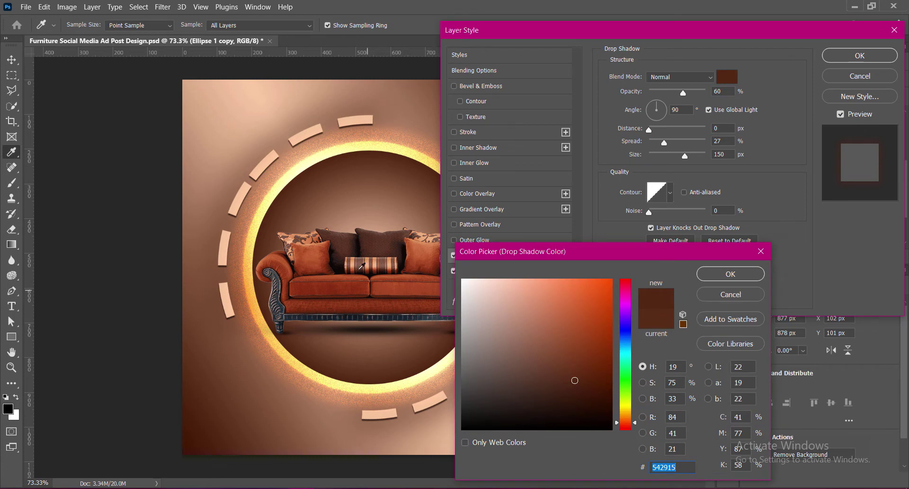
click(342, 233)
click(403, 251)
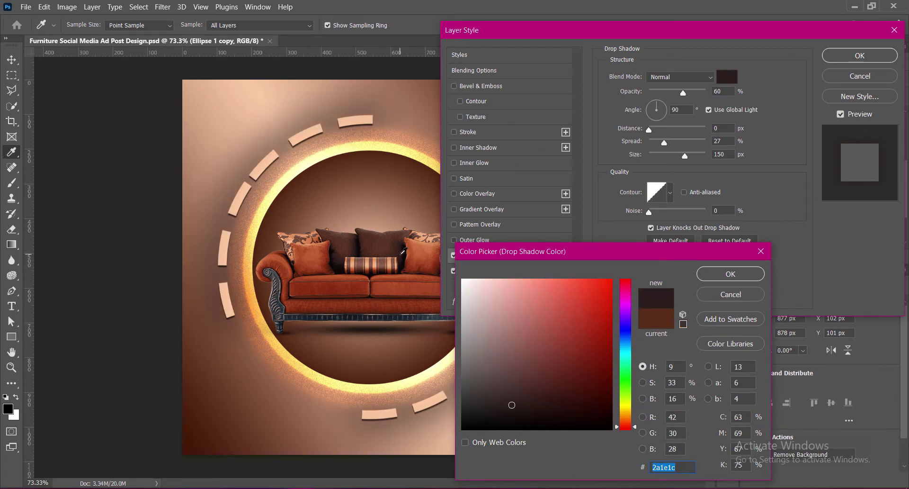
click(398, 242)
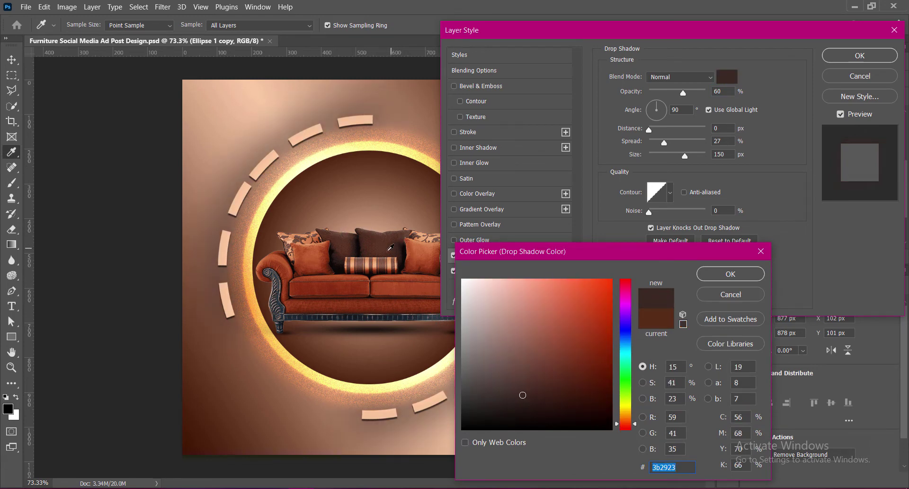
click(358, 308)
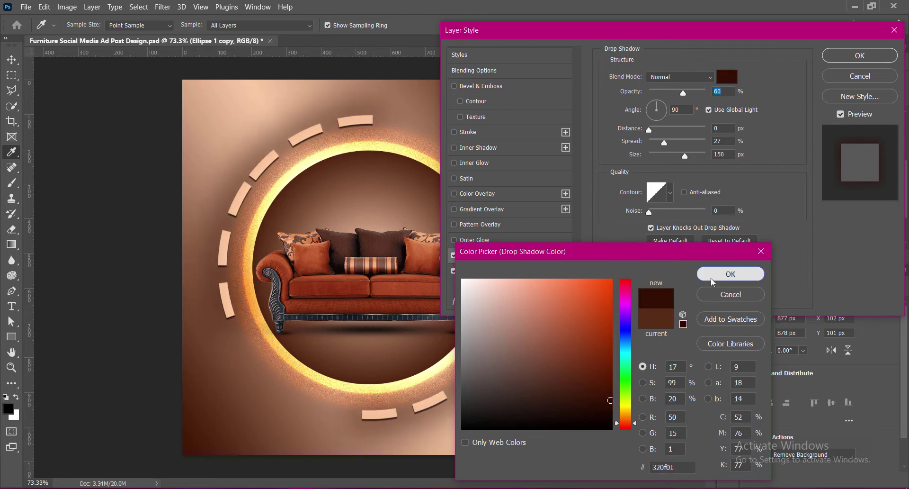
click(730, 273)
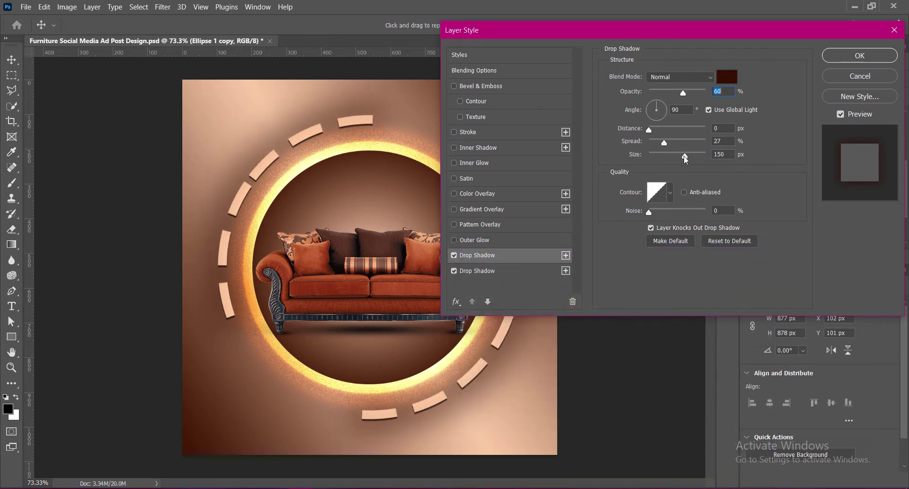
drag(685, 158, 666, 156)
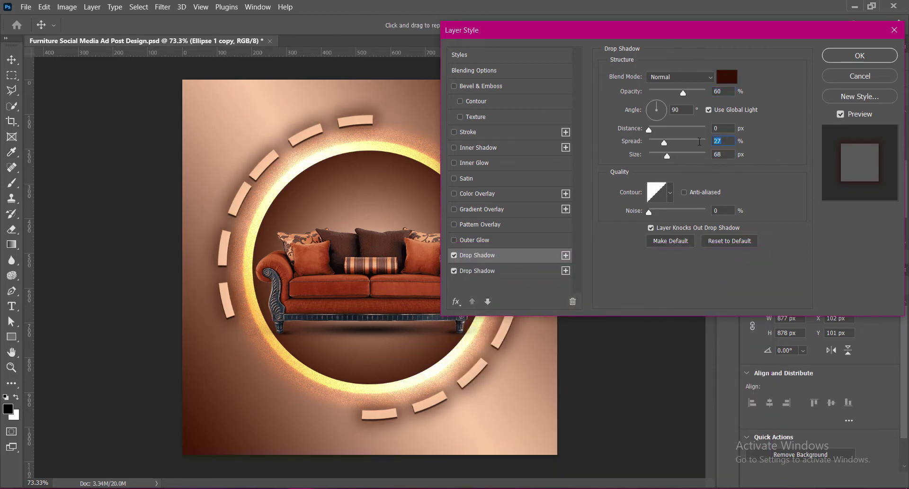
text(12)
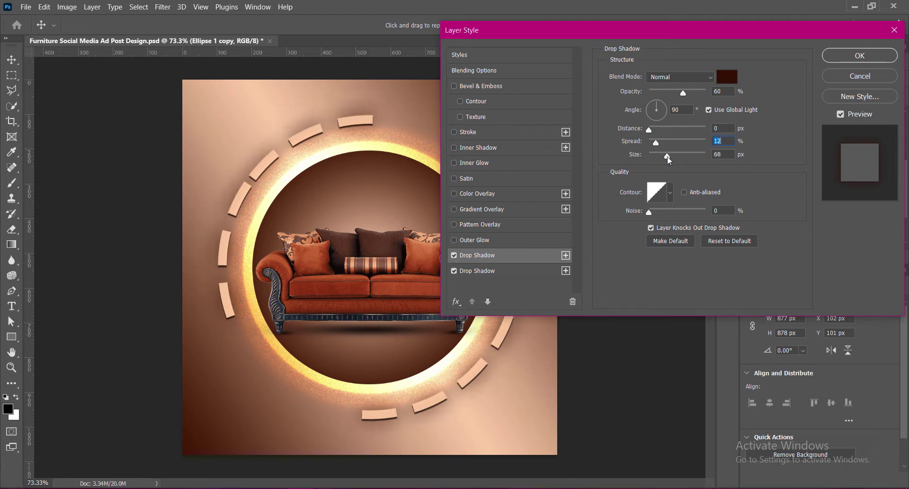
text(21)
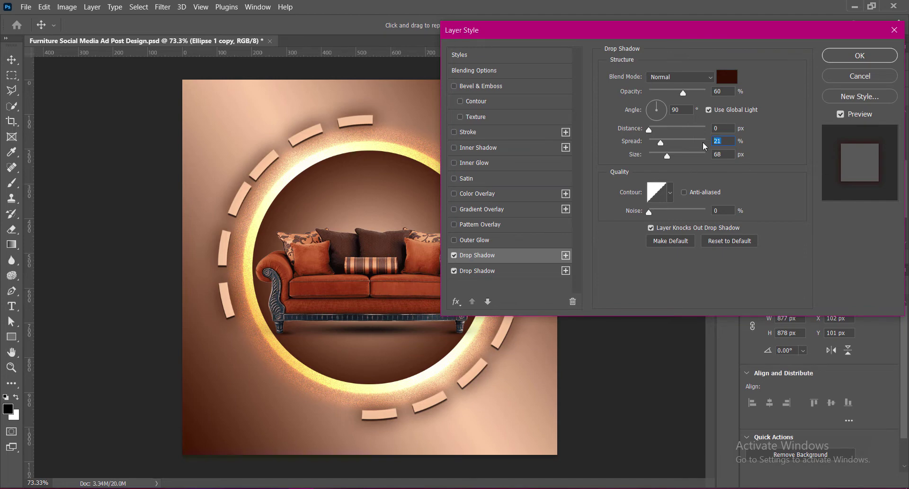
text(15)
Give the second Drop Shadow opacity 63%, distance 6 px, spread 3% and size 6 px.
click(484, 273)
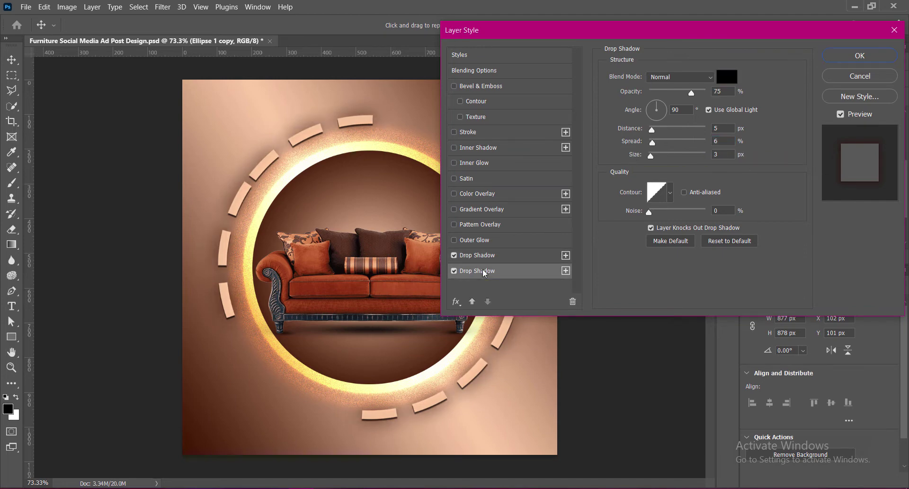
click(710, 91)
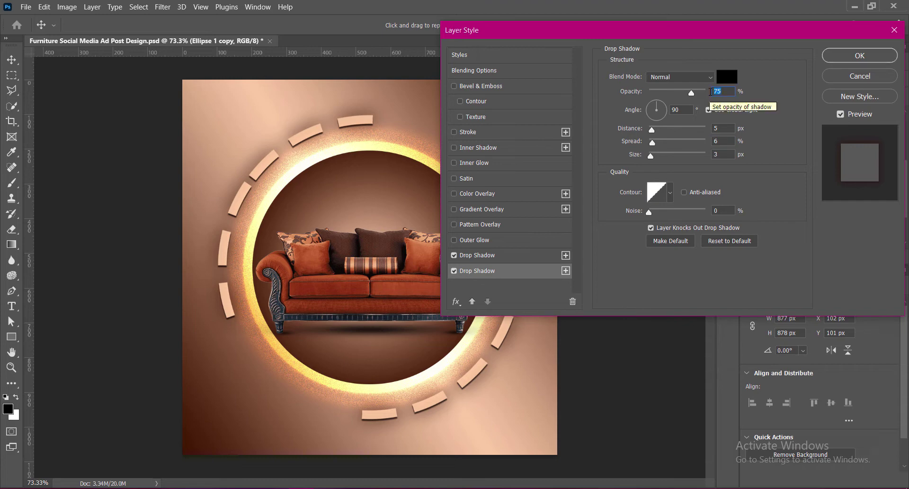
text(63)
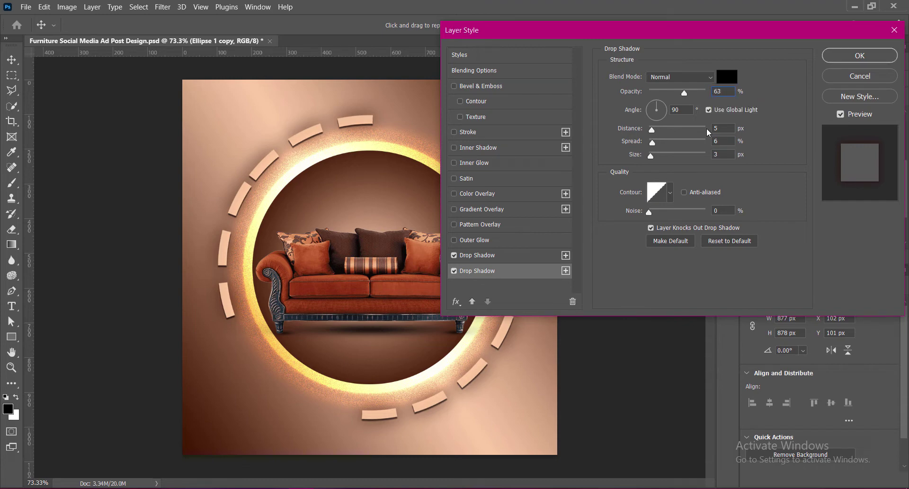
key(Tab)
text(9)
key(Up)
key(Up)
key(Up)
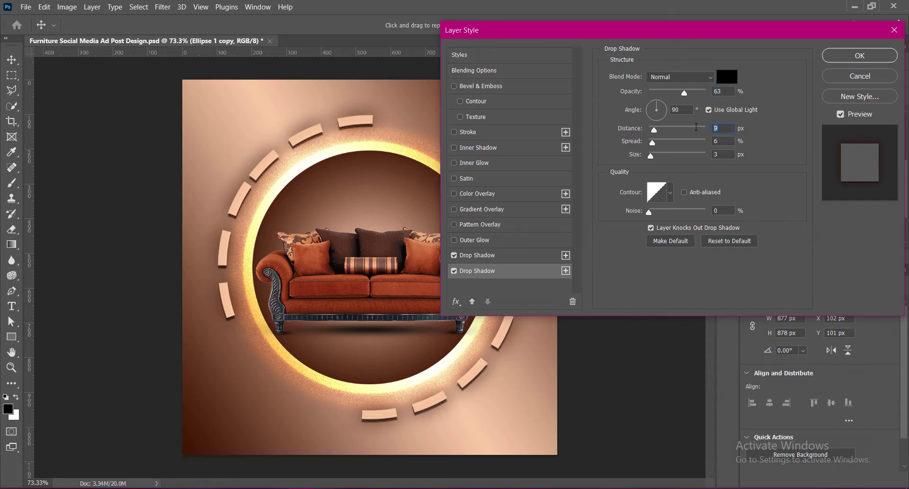
text(6)
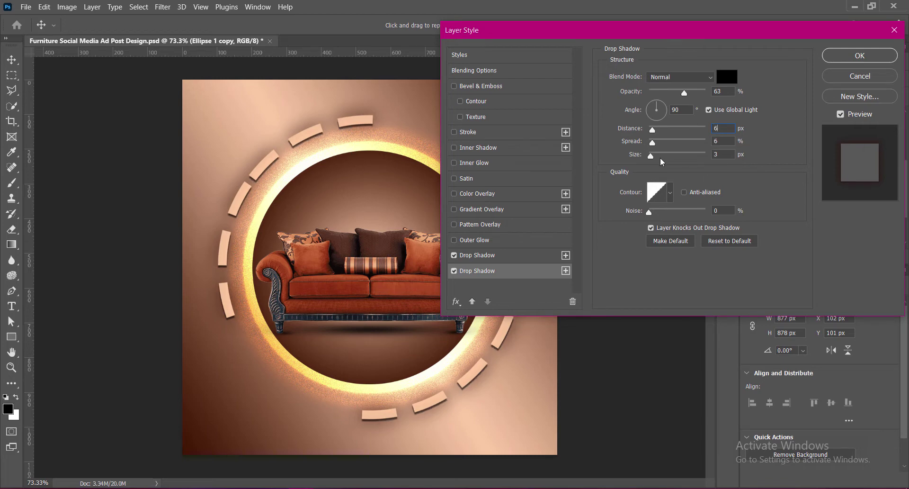
text(9)
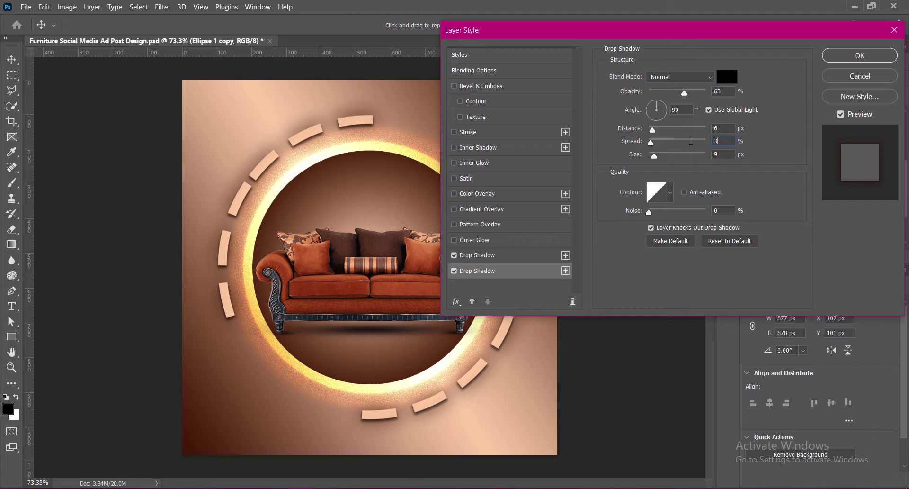
click(710, 154)
text(6)
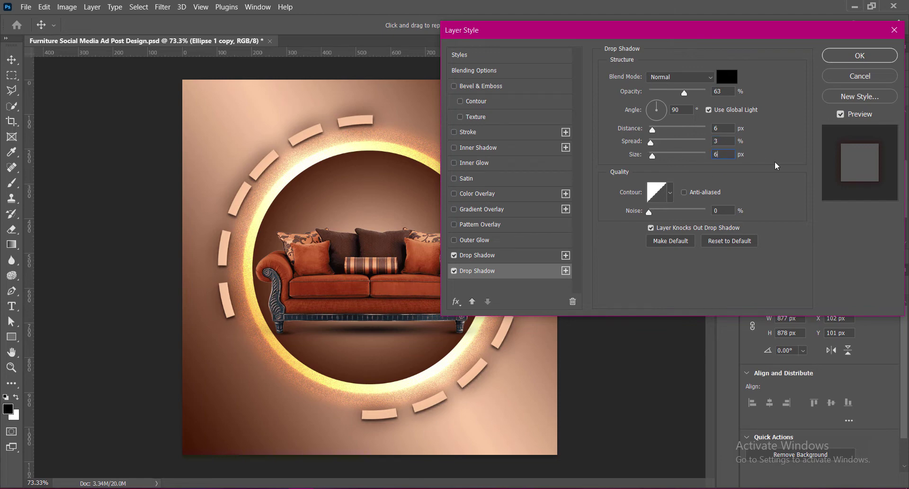
Enable Outer Glow with 0 noise and a pale yellow colour sampled from the canvas.
click(454, 240)
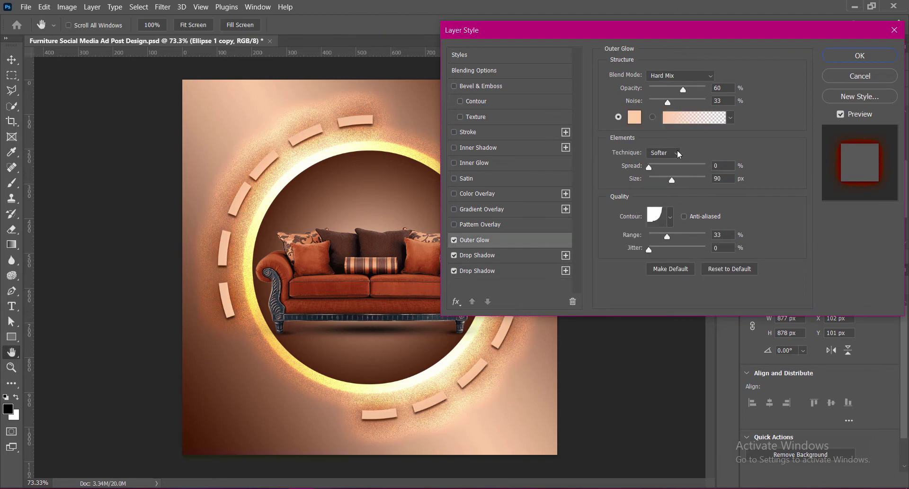
drag(668, 102, 648, 102)
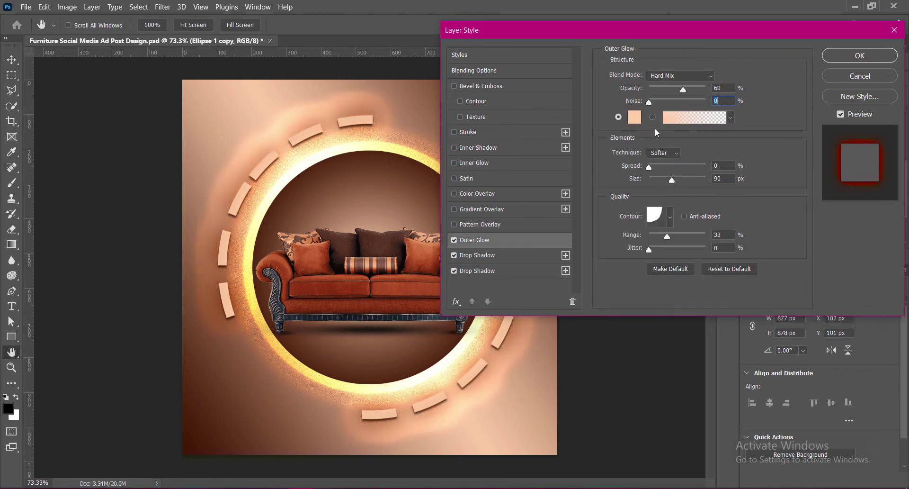
click(634, 117)
click(254, 231)
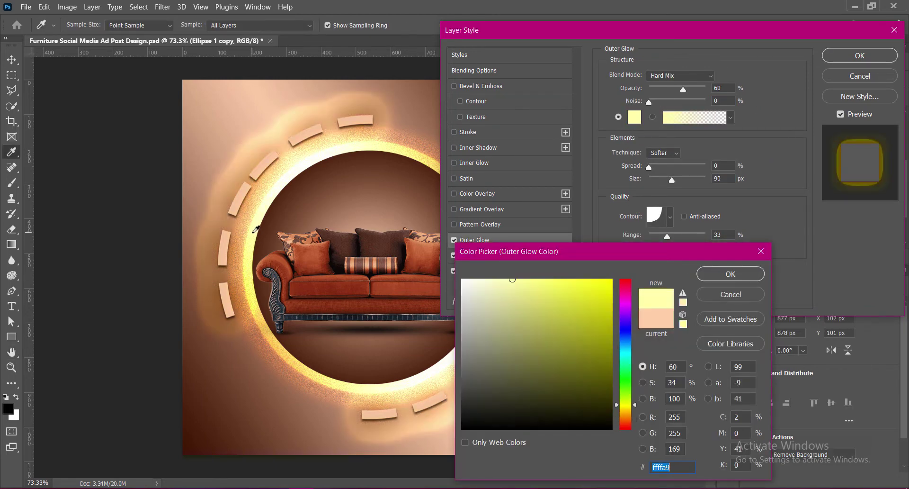
click(730, 274)
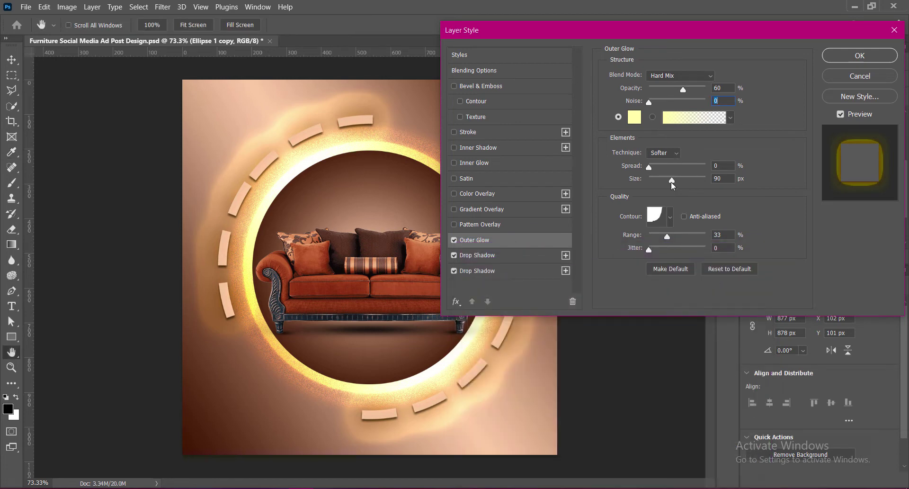
drag(672, 181, 656, 182)
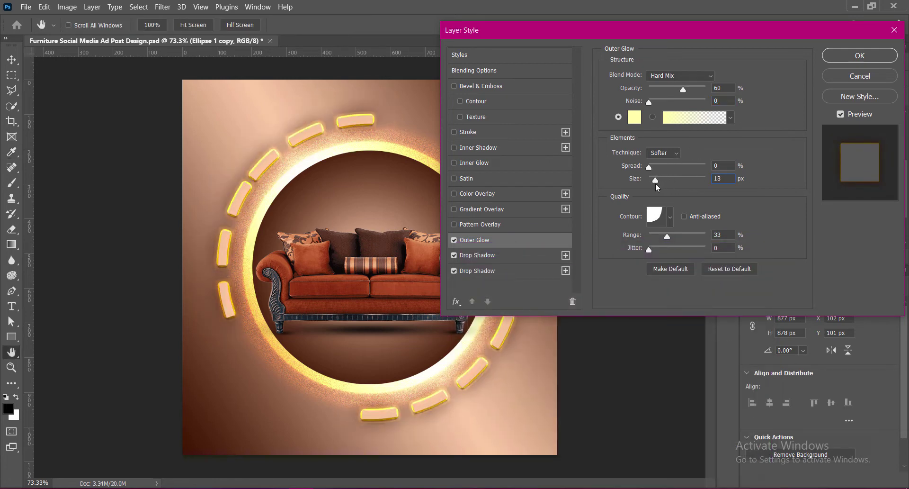
Compare several glow contours and settle on the double-peak contour.
click(670, 217)
click(578, 244)
click(578, 263)
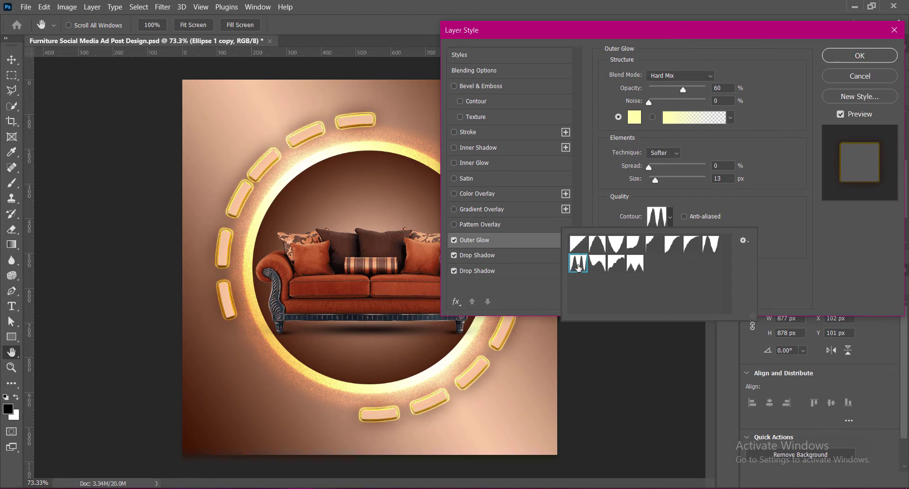
click(597, 245)
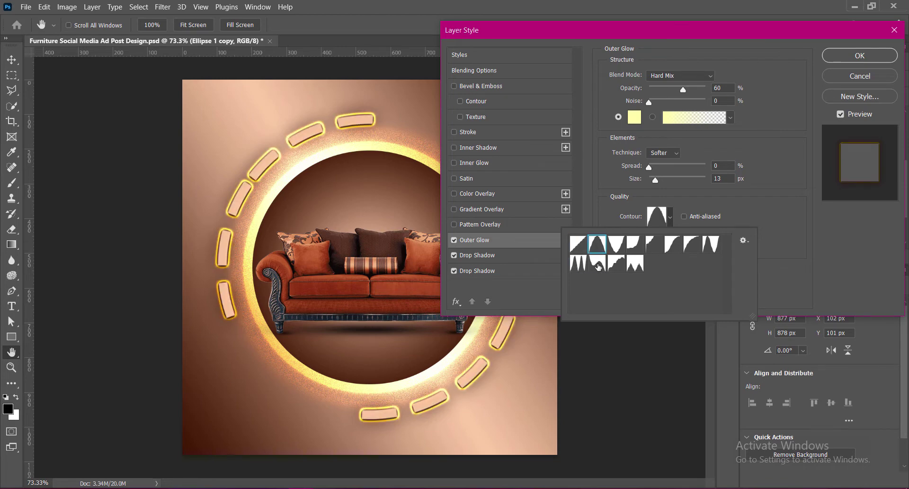
click(597, 264)
click(616, 264)
click(616, 244)
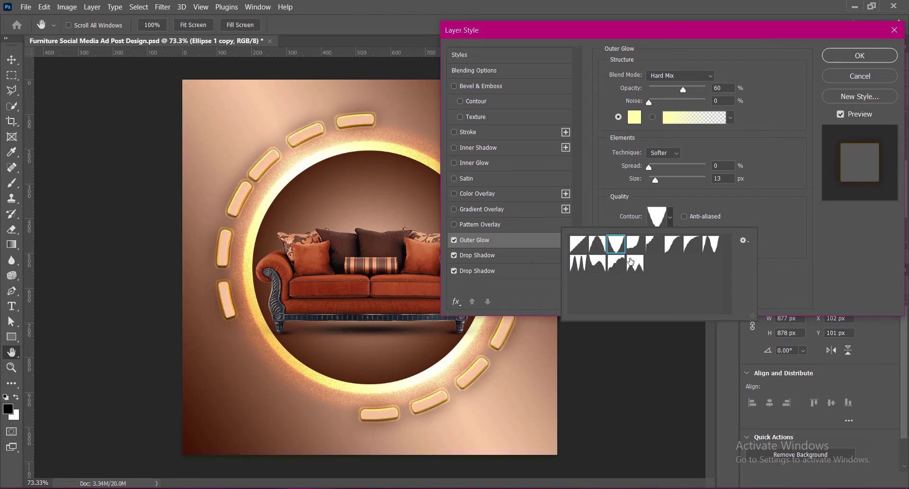
click(634, 243)
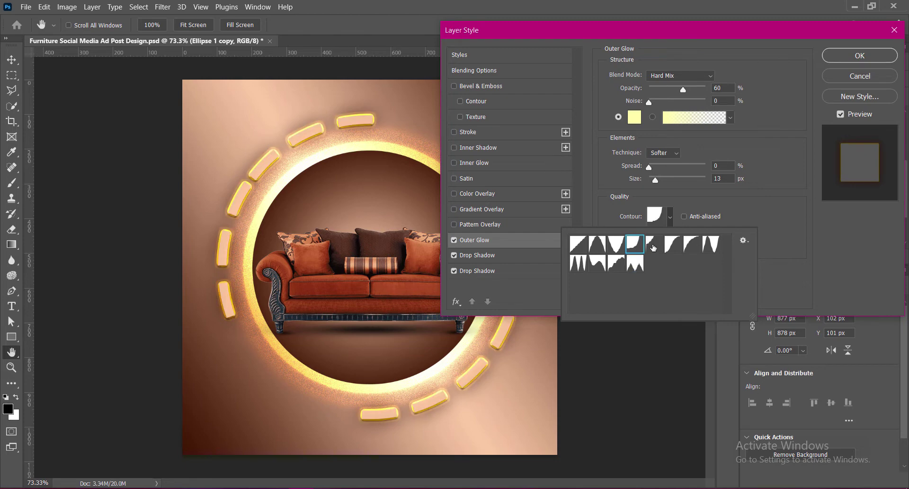
click(691, 244)
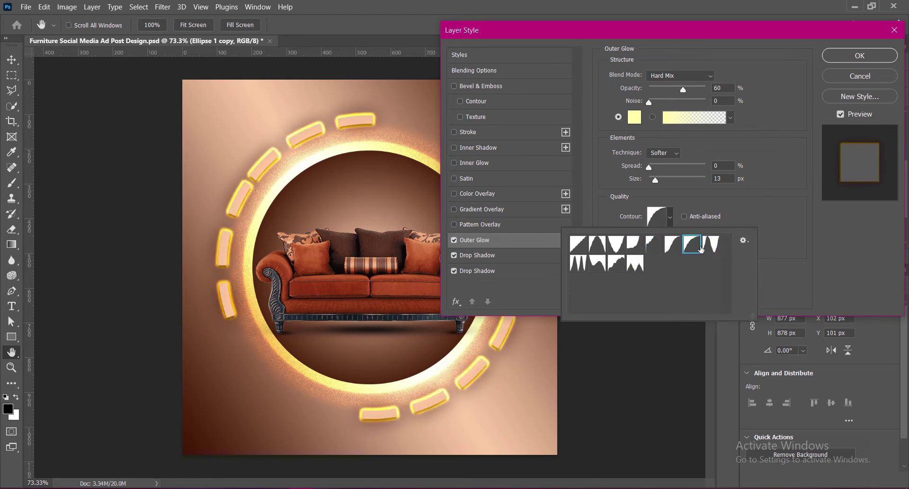
click(710, 244)
click(578, 263)
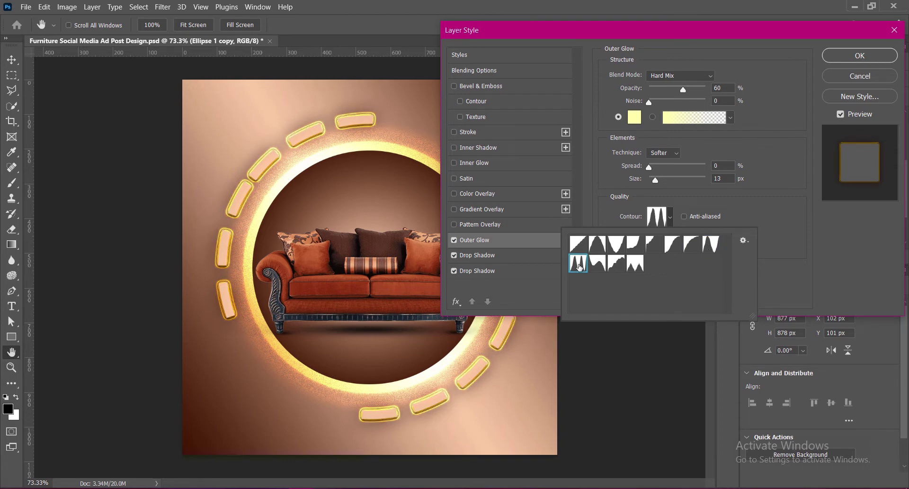
click(710, 246)
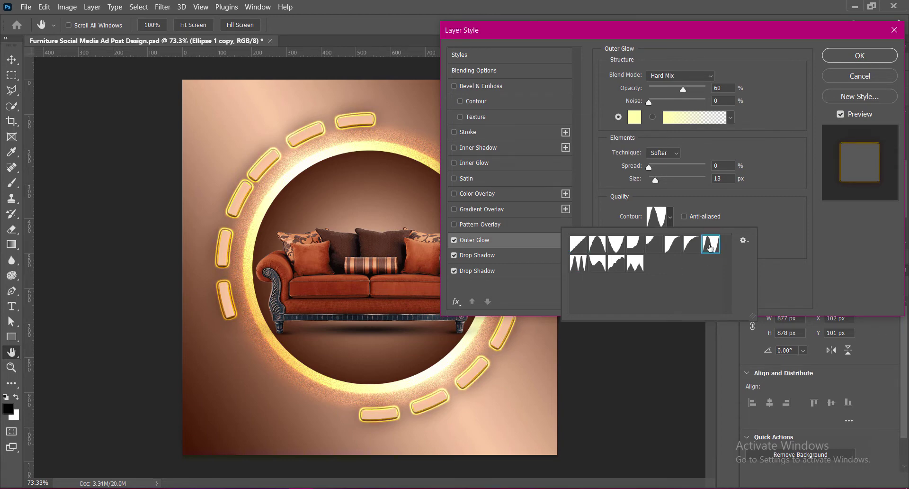
click(683, 189)
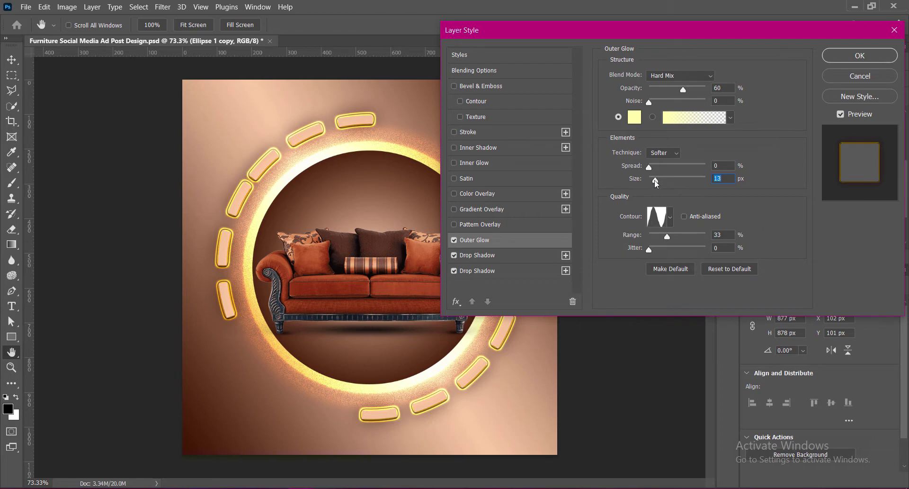
Set the outer glow size to 12 px and opacity to 63%.
drag(655, 184, 656, 183)
text(21)
key(BackSpace)
key(BackSpace)
text(15)
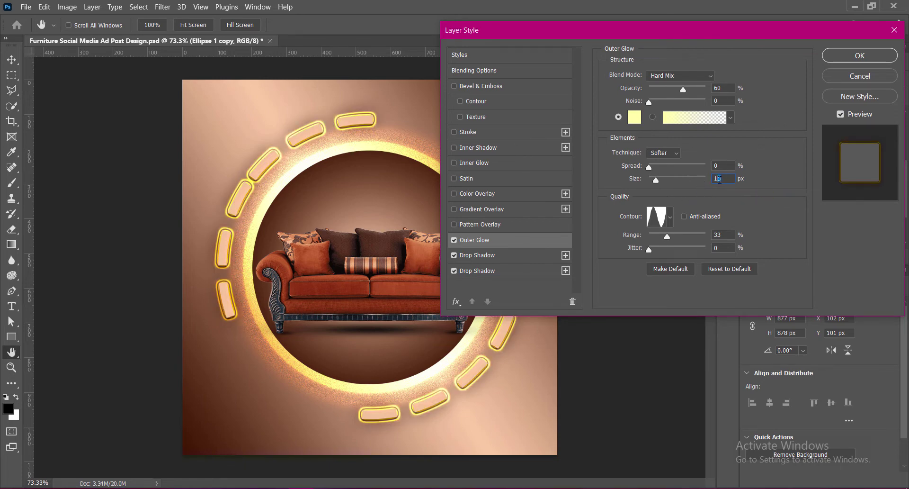
text(12)
click(722, 88)
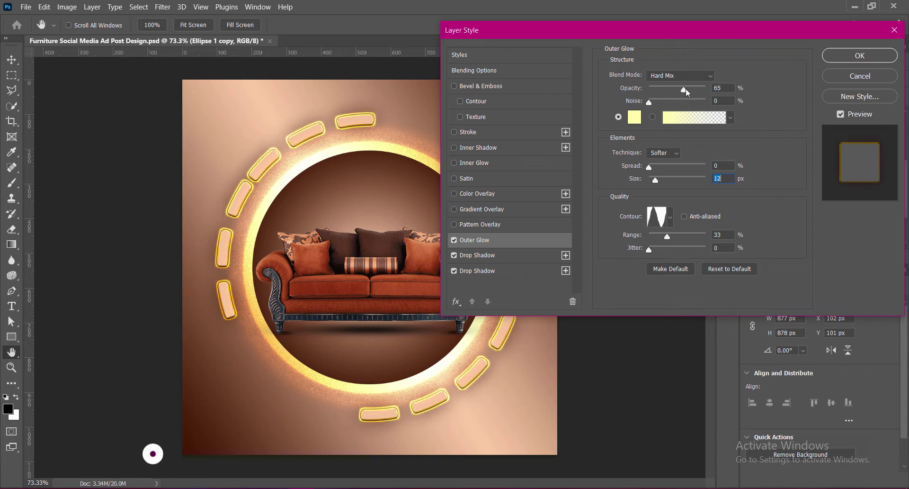
key(Up)
key(Up)
key(Up)
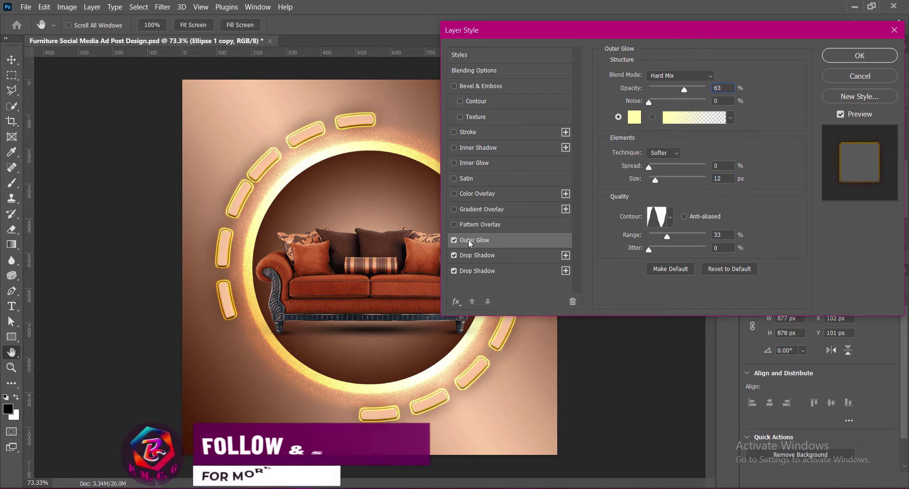
Set the first drop shadow to 75% opacity, 60 px size and 18% spread.
click(481, 255)
double_click(722, 91)
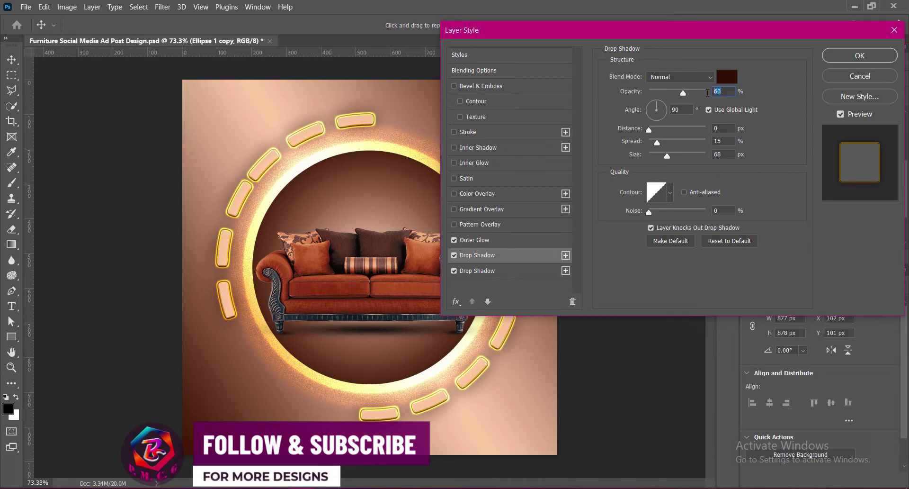
text(75)
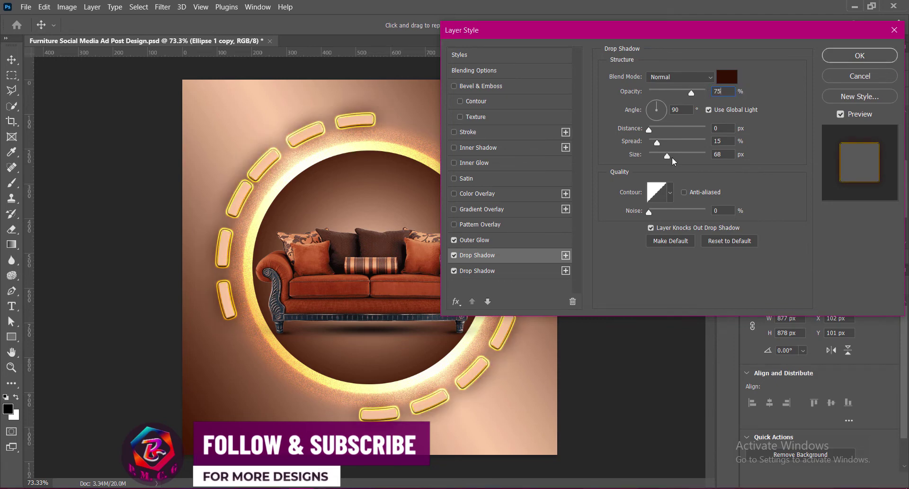
drag(672, 157, 665, 157)
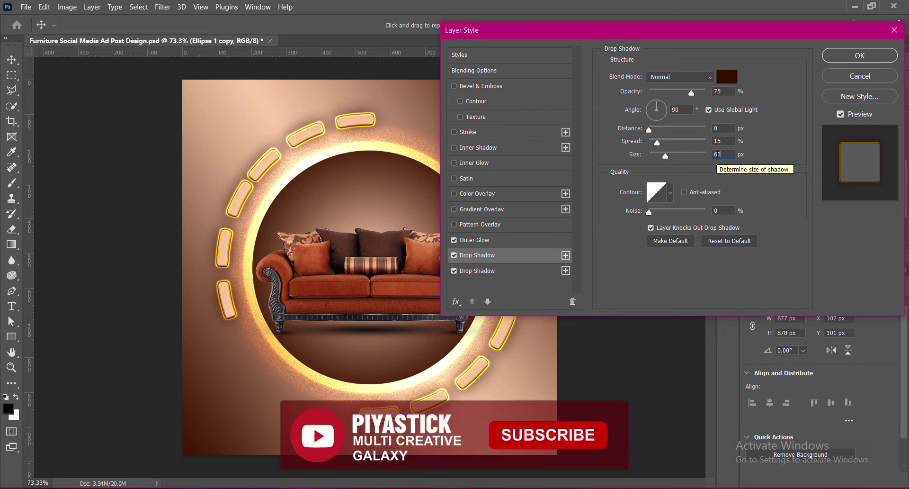
drag(664, 143, 660, 144)
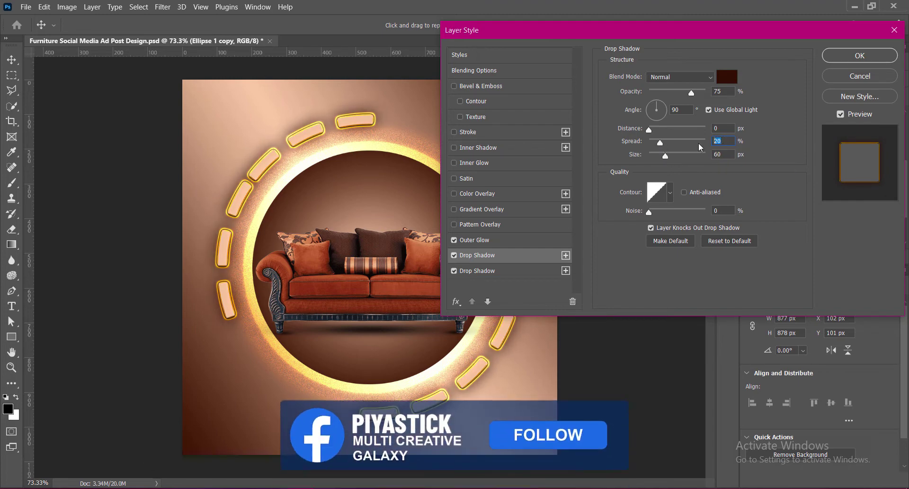
text(18)
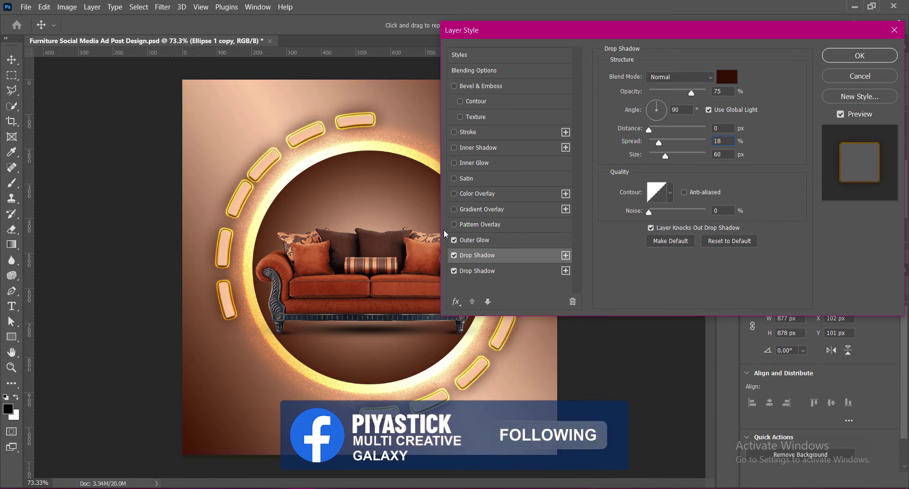
Offset the second drop shadow 9 px and apply the layer style.
click(477, 270)
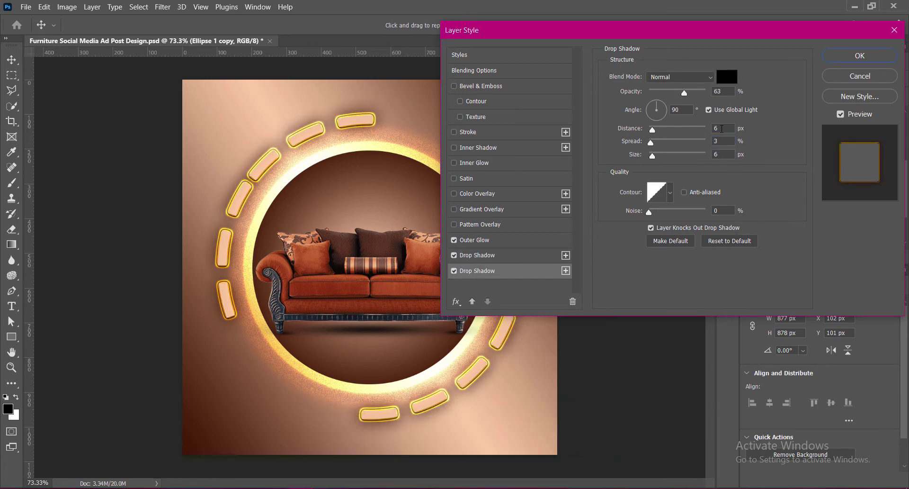
click(722, 129)
text(9)
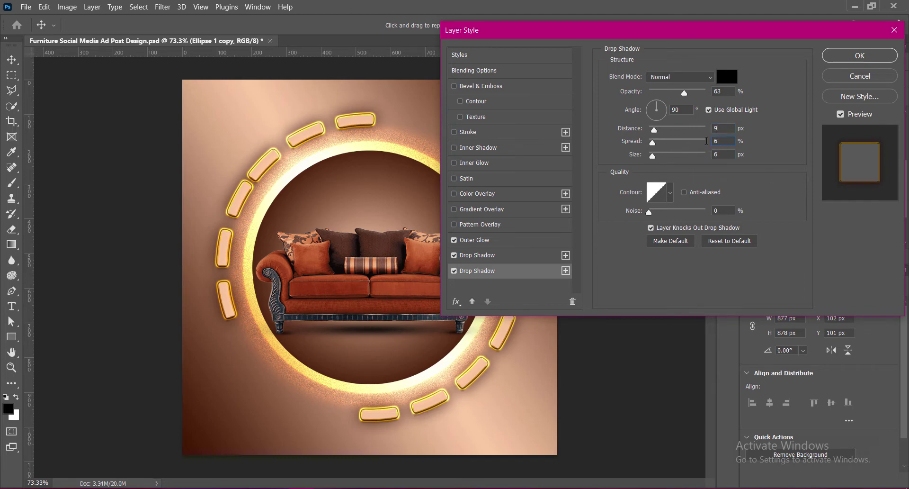
click(860, 55)
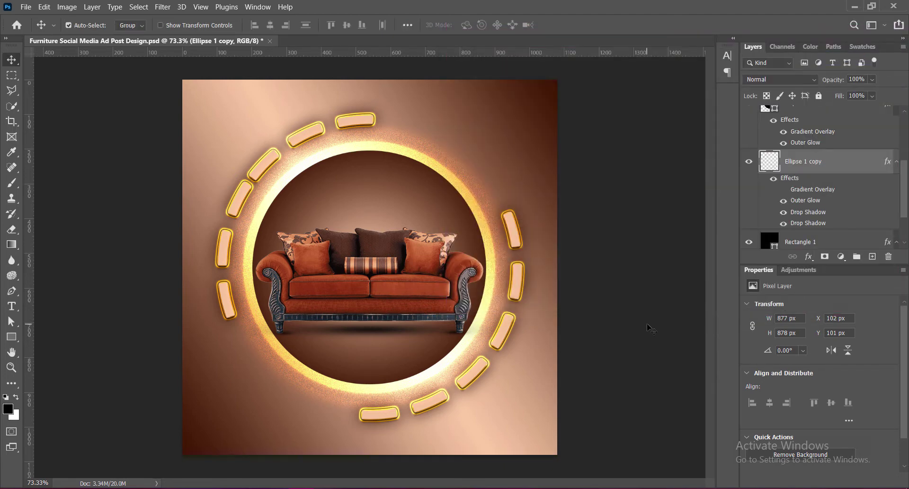
Scale the sofa and glowing circle layers down together and move them back to centre.
key(ctrl+s)
drag(906, 196, 906, 132)
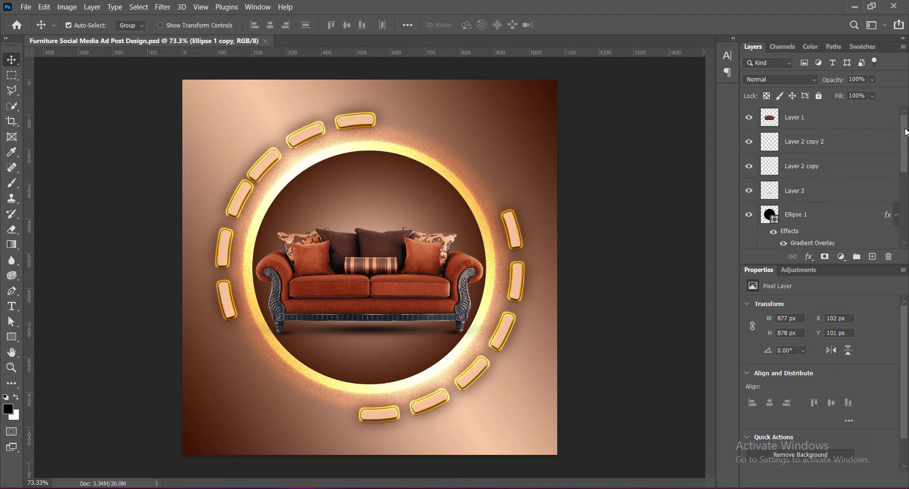
click(774, 118)
scroll(805, 180, down, 3)
scroll(805, 180, down, 2)
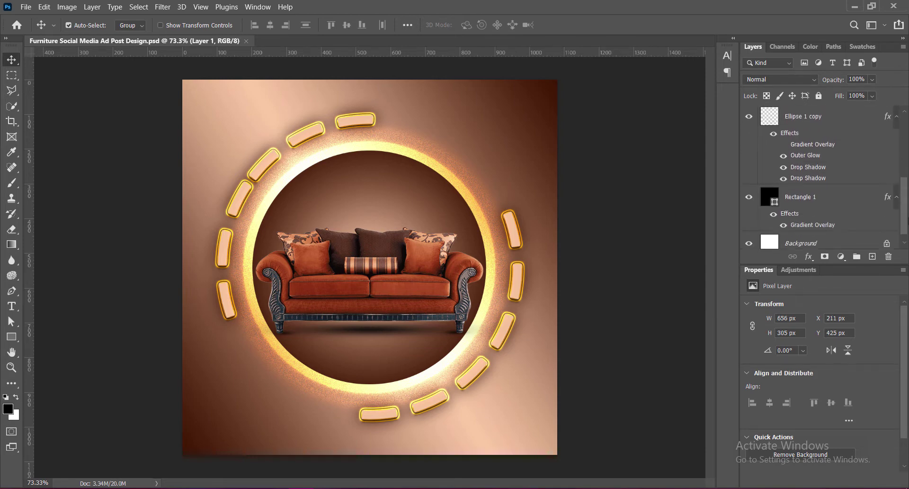
scroll(805, 180, down, 2)
click(765, 129)
key(ctrl+t)
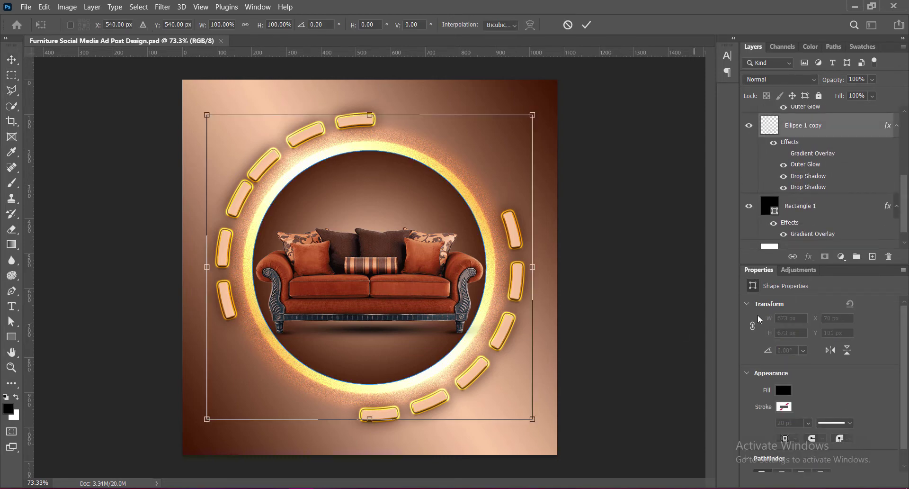
drag(370, 113, 369, 167)
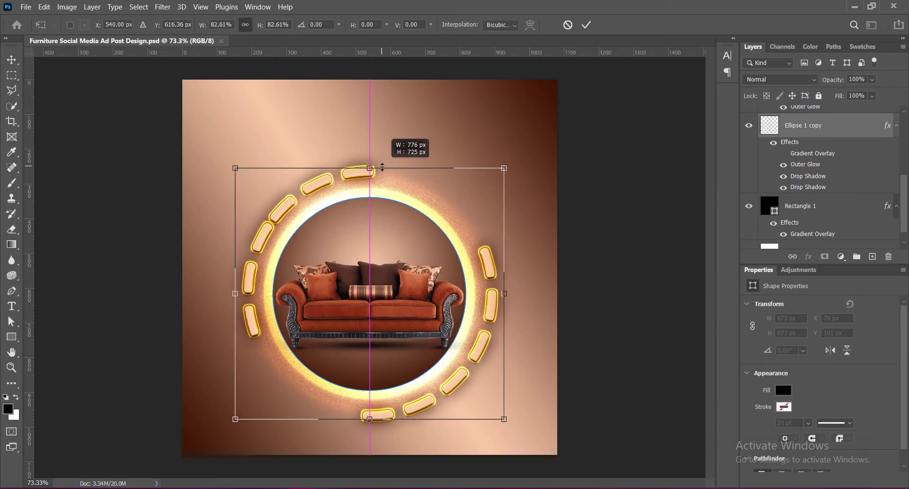
drag(391, 316, 396, 287)
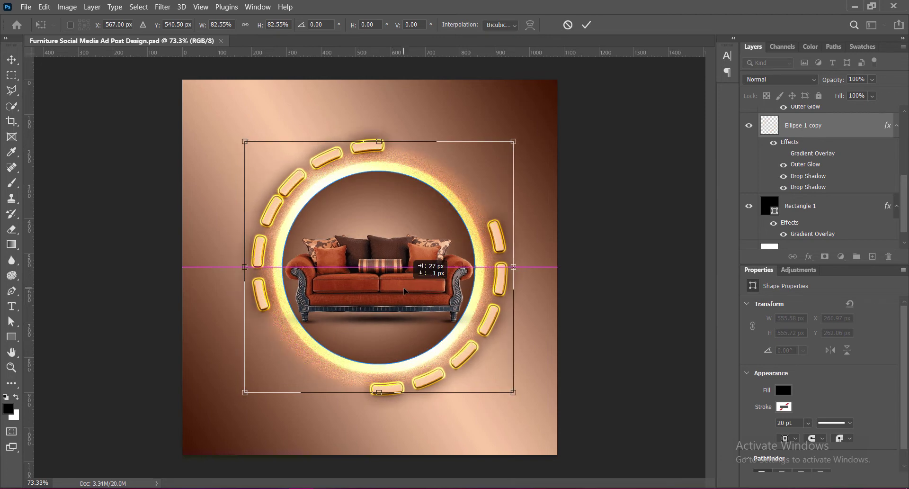
key(Return)
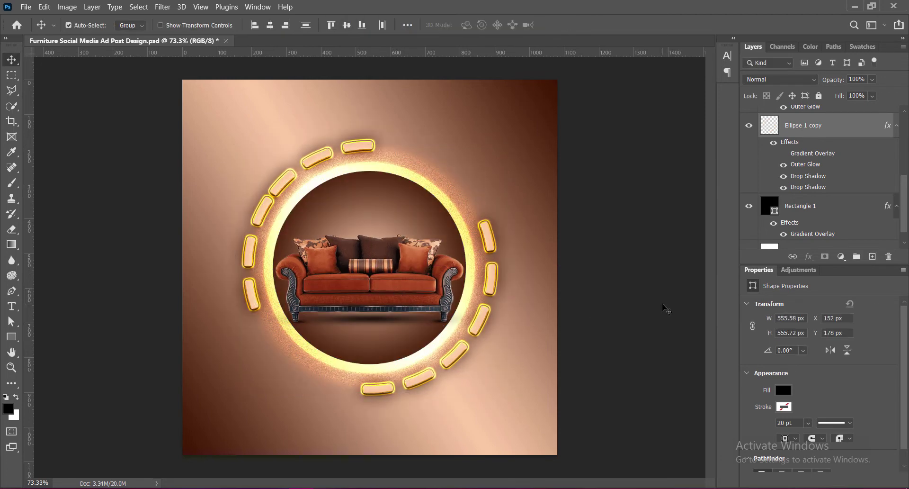
Enlarge the group slightly, recentre it on the post, and save.
key(ctrl+t)
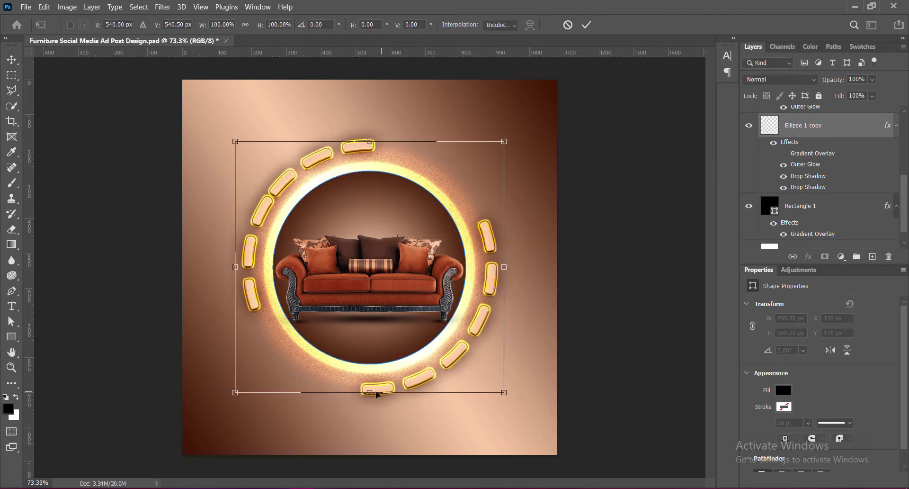
drag(370, 394, 370, 403)
drag(395, 320, 403, 316)
key(Return)
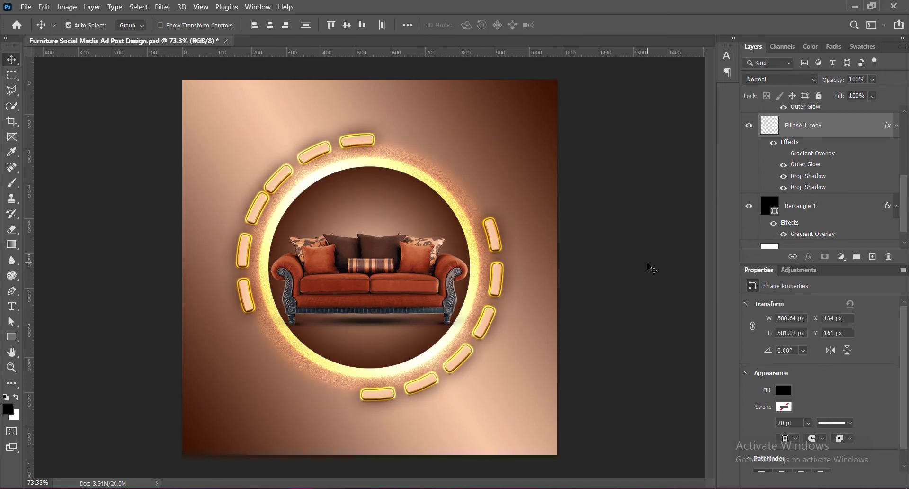
key(ctrl+s)
Draw a tall narrow triangle on a new layer and move it to the post's left side.
click(872, 256)
right_click(11, 336)
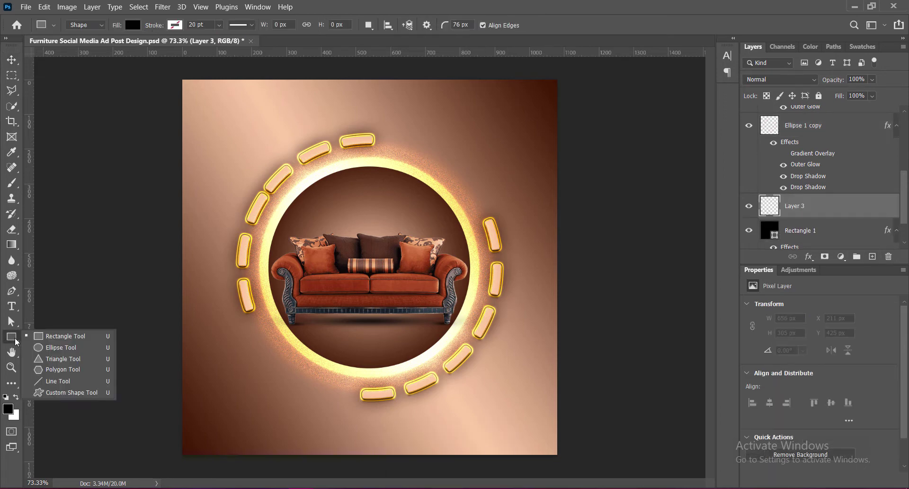
click(53, 358)
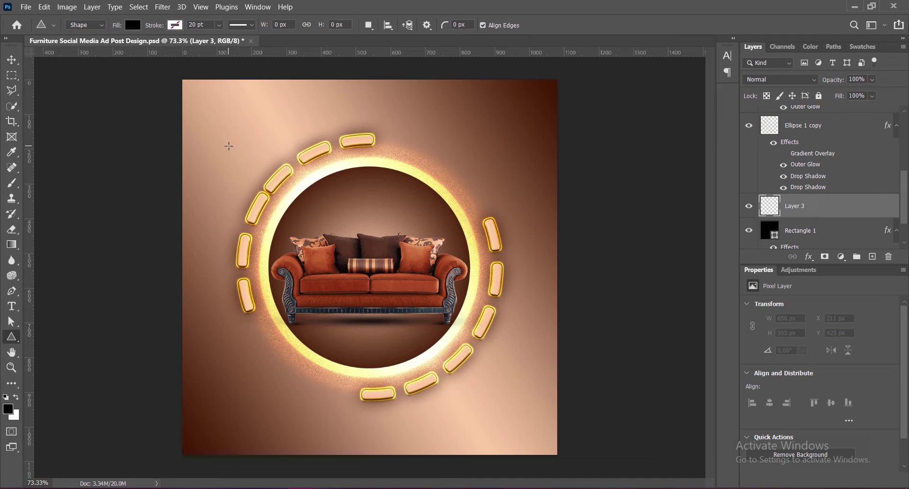
drag(224, 118, 249, 282)
key(v)
drag(239, 221, 219, 363)
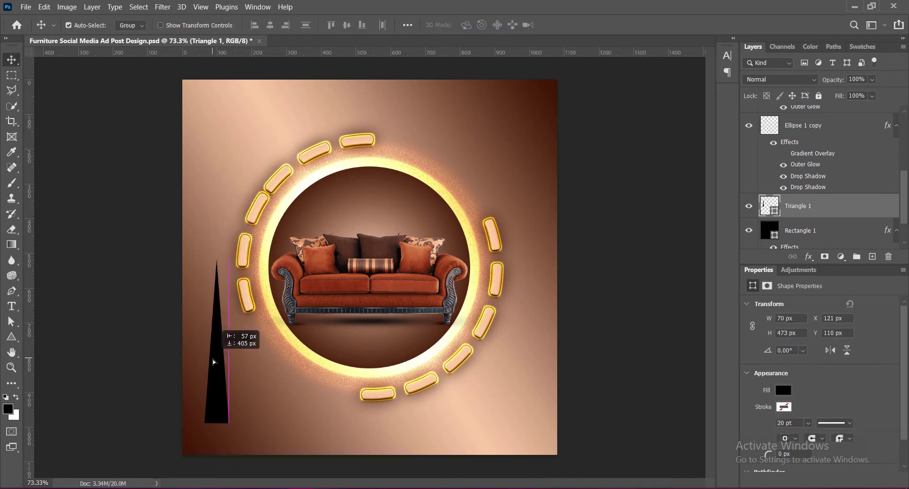
Flip the triangle vertically so it points downward.
key(ctrl+t)
right_click(218, 388)
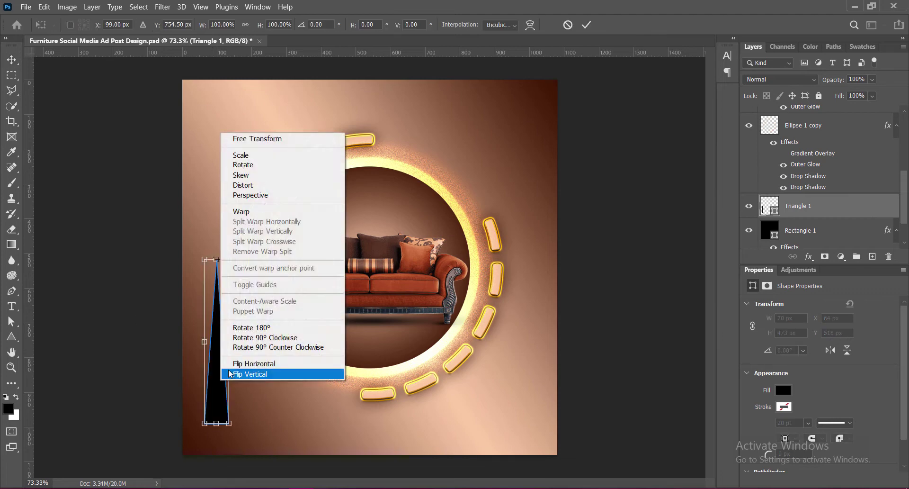
click(244, 372)
key(Return)
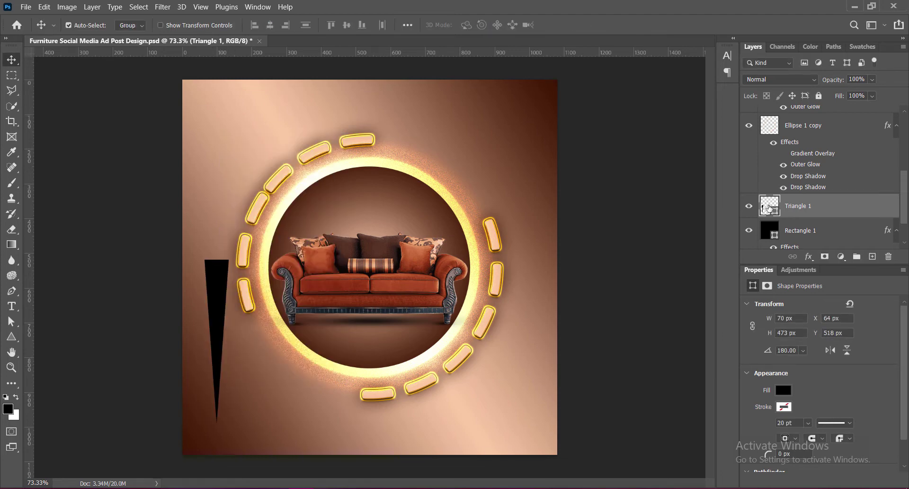
Fill the triangle with dark brown 52210f and save the document.
double_click(769, 208)
drag(367, 234, 366, 240)
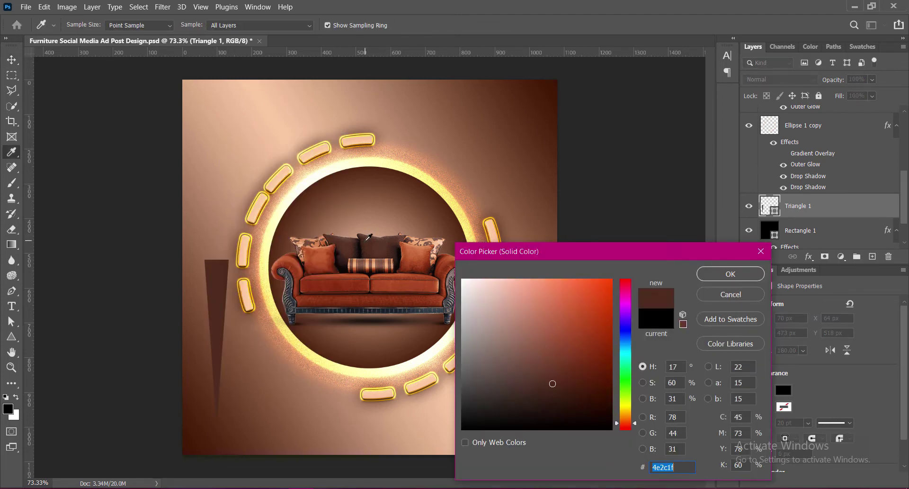
click(374, 232)
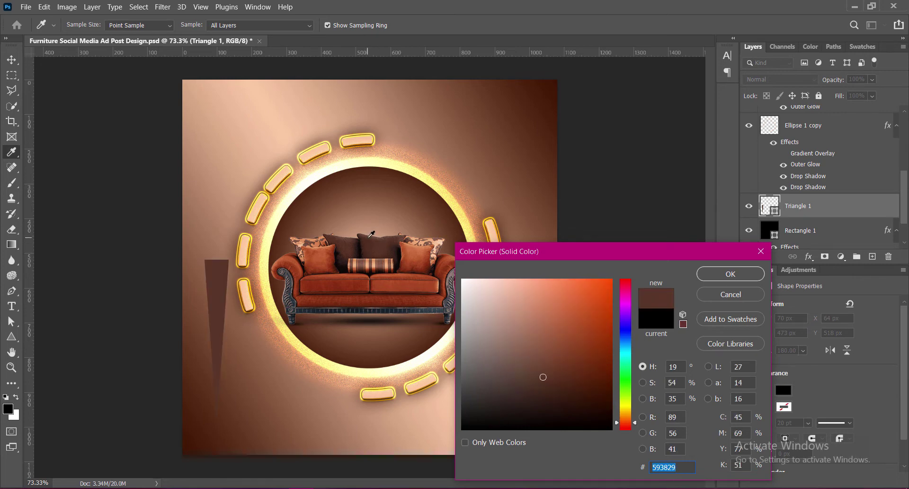
click(601, 393)
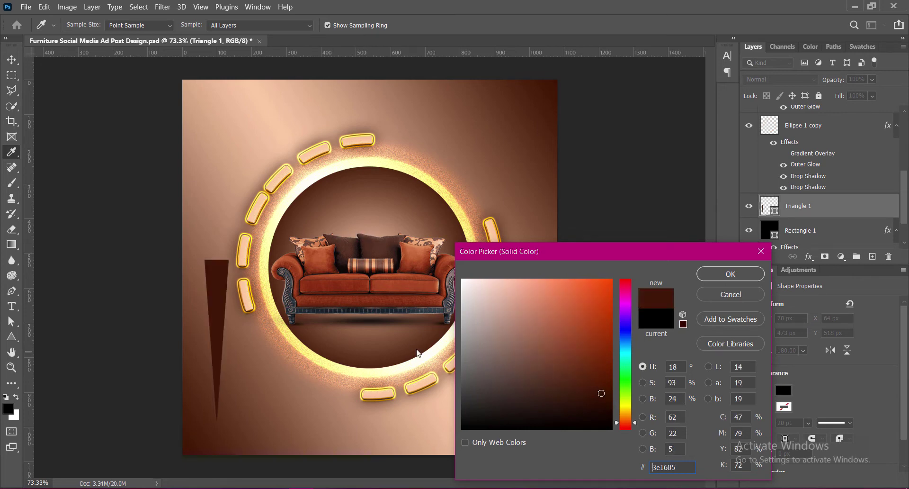
click(419, 349)
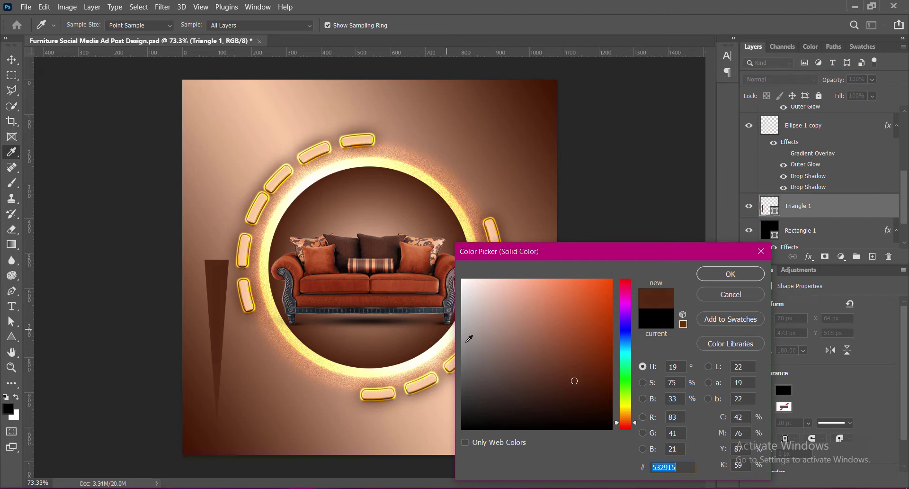
click(309, 242)
click(345, 361)
click(608, 391)
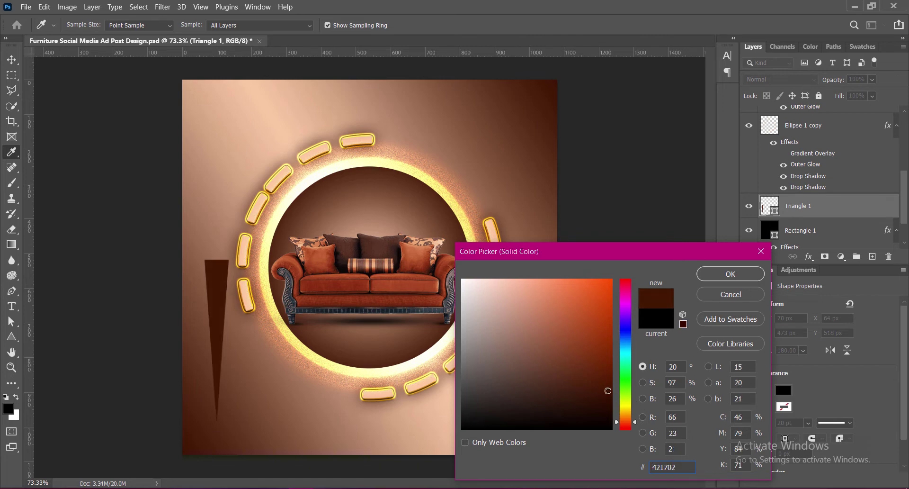
click(344, 256)
click(333, 234)
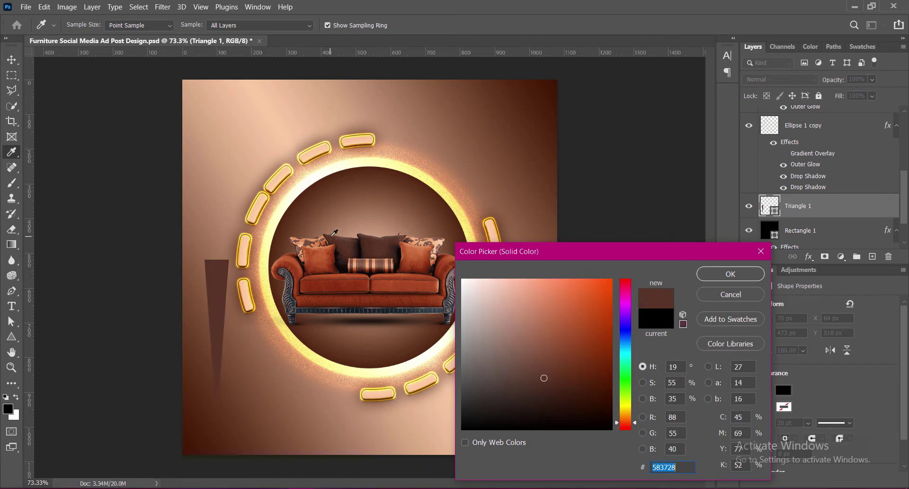
click(368, 236)
click(593, 392)
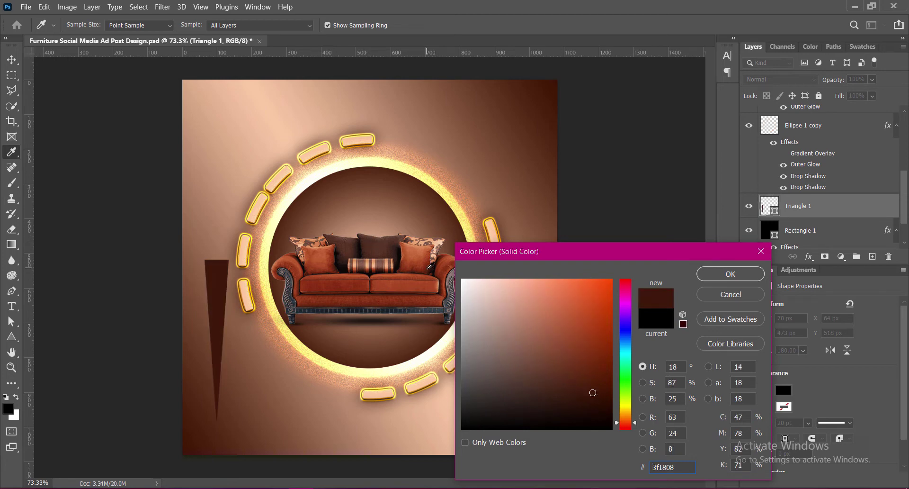
click(591, 372)
click(585, 381)
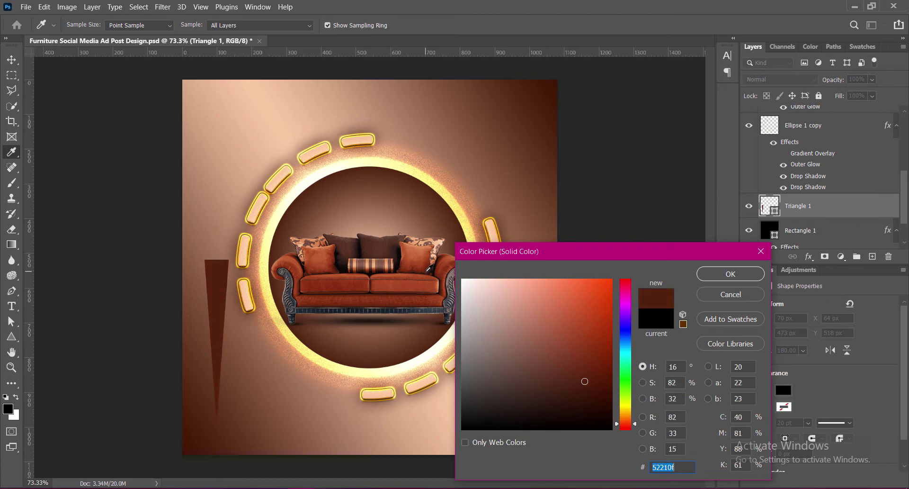
key(Return)
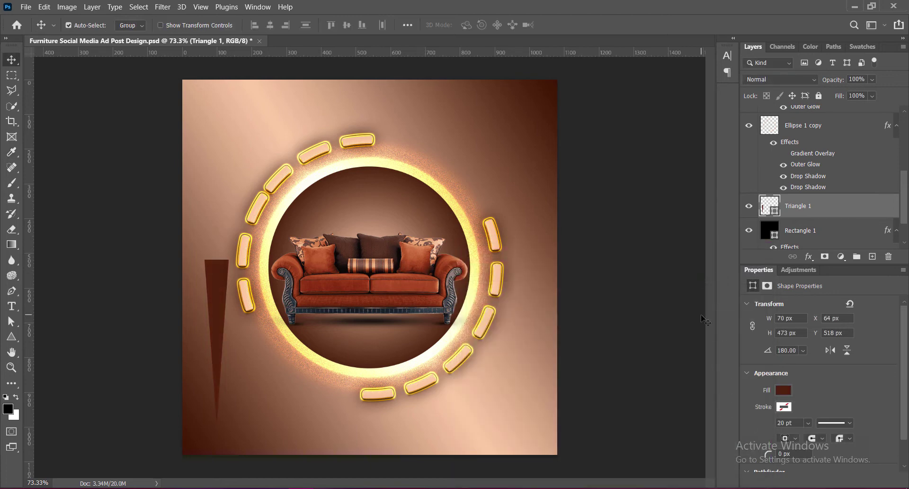
key(ctrl+s)
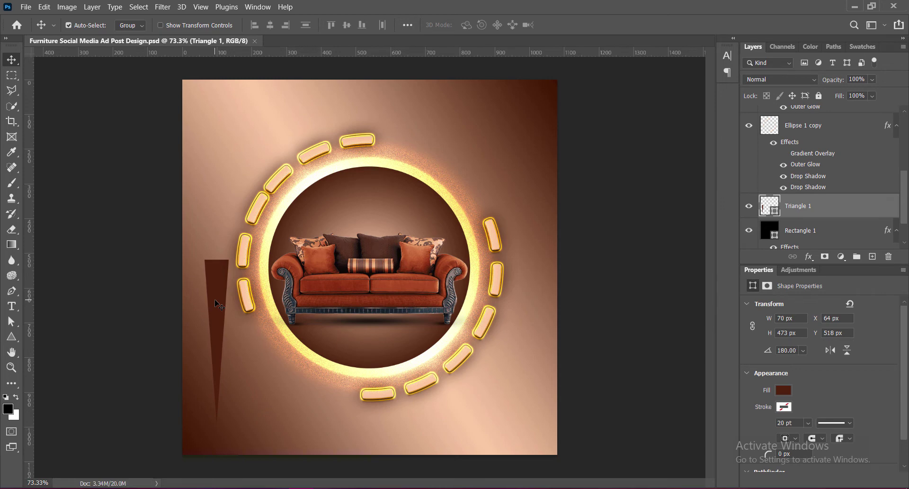
Move the brown triangle to the top edge, duplicate it, and select all the triangle layers.
mouse_move(218, 305)
mouse_down()
mouse_move(375, 136)
mouse_move(339, 119)
mouse_up()
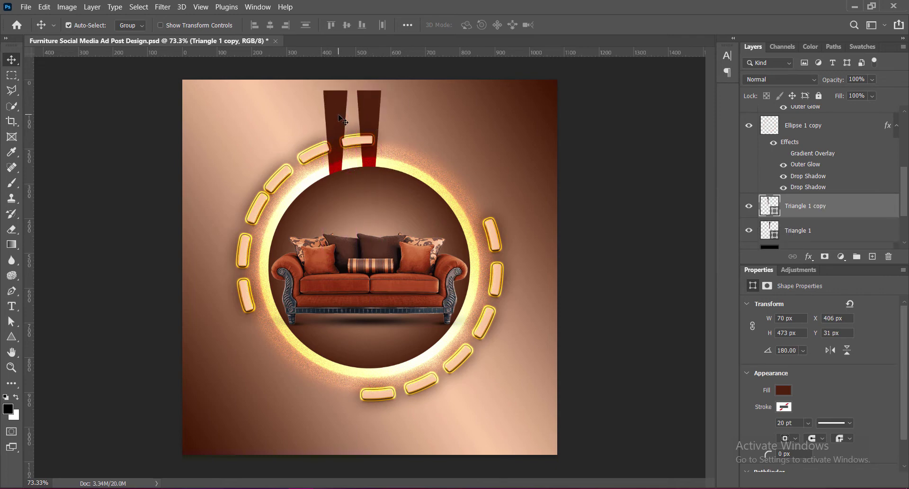
drag(340, 118, 199, 122)
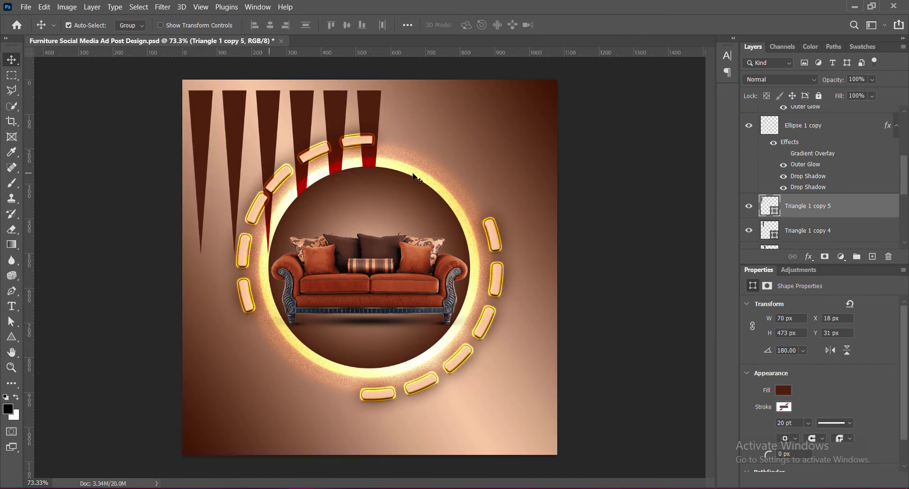
click(374, 116)
scroll(905, 191, up, 2)
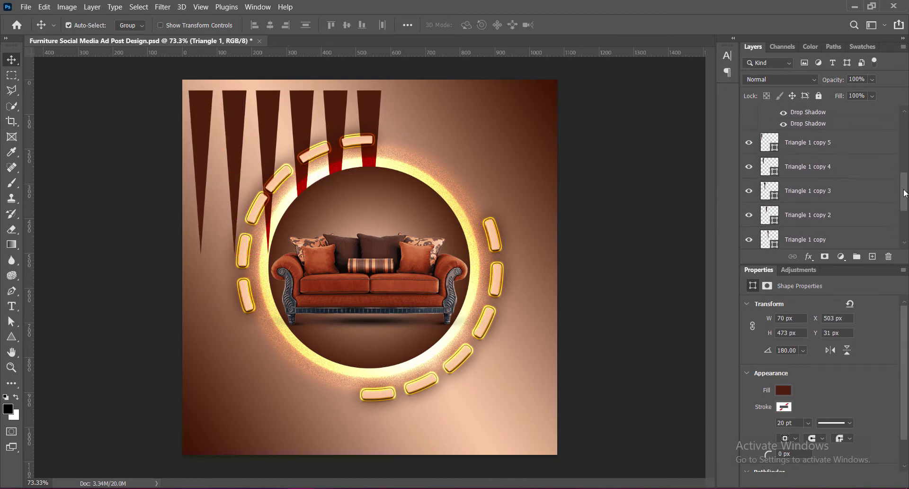
scroll(904, 191, down, 1)
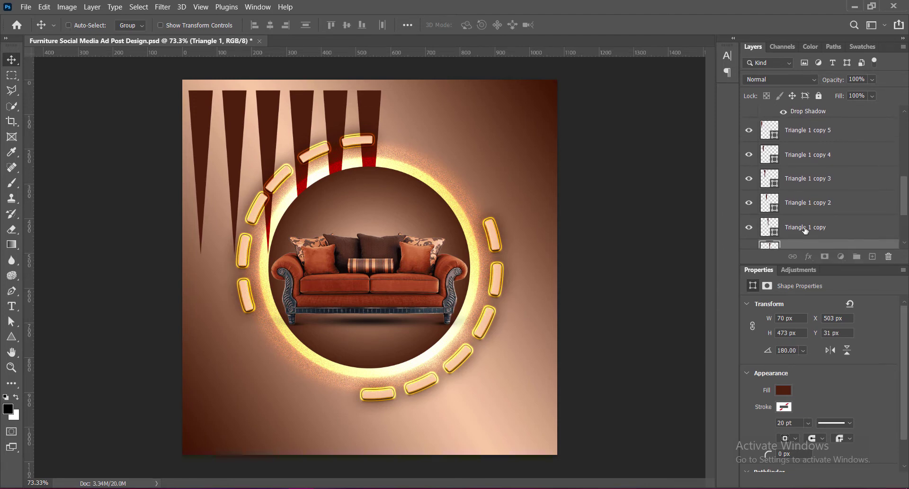
shift+click(800, 132)
Group the triangle layers into Group 1 and convert it to a smart object.
key(ctrl+g)
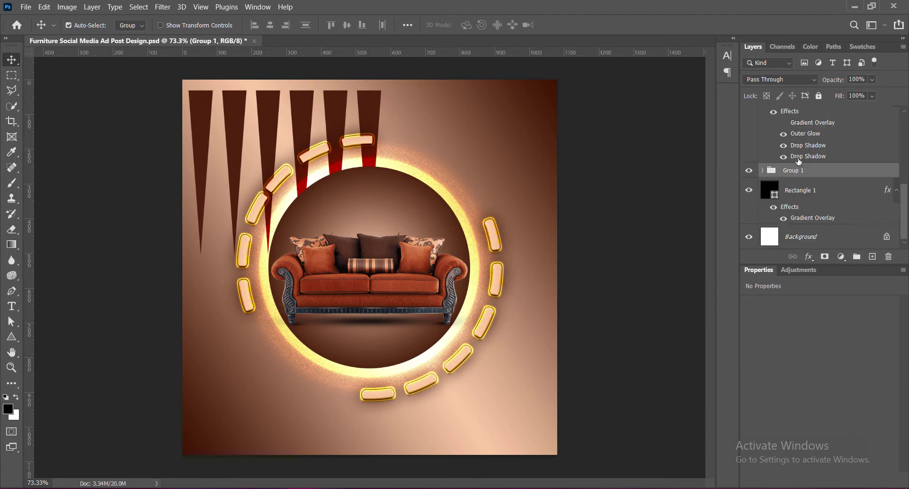
right_click(846, 175)
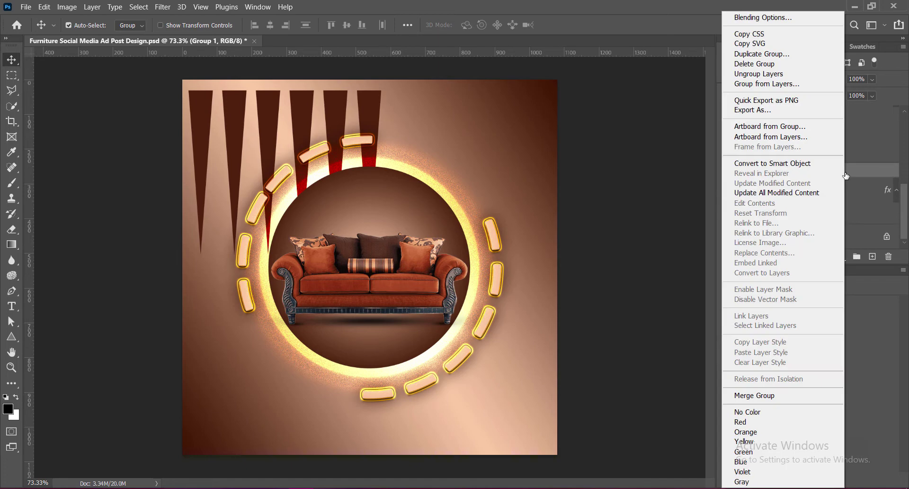
click(805, 166)
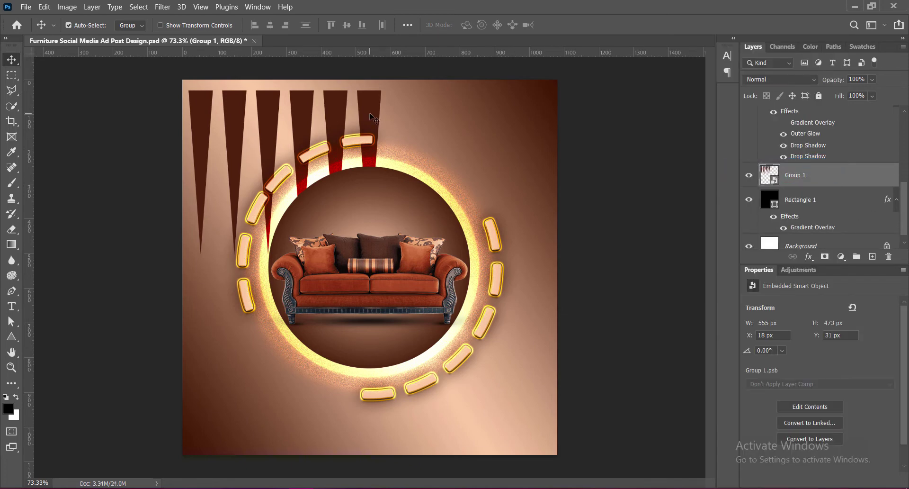
Warp the spikes with the Arc preset at a bend of about 83.
key(ctrl+t)
click(531, 25)
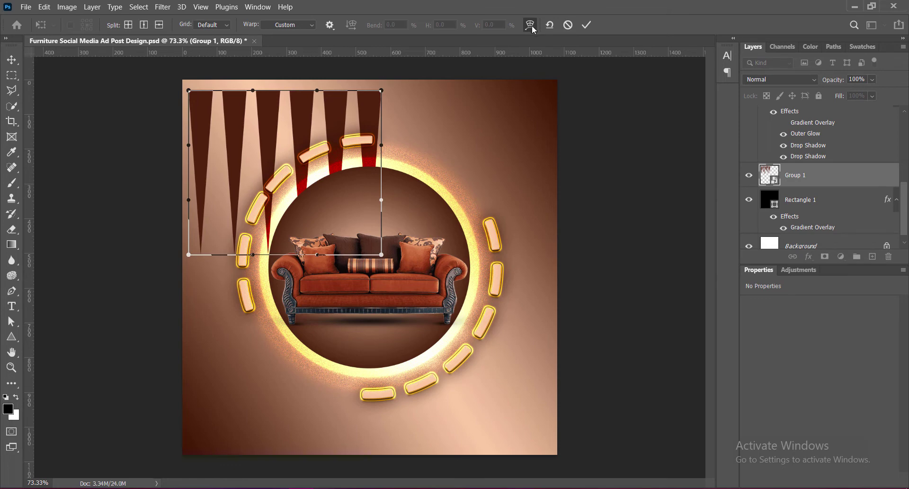
click(530, 25)
click(314, 25)
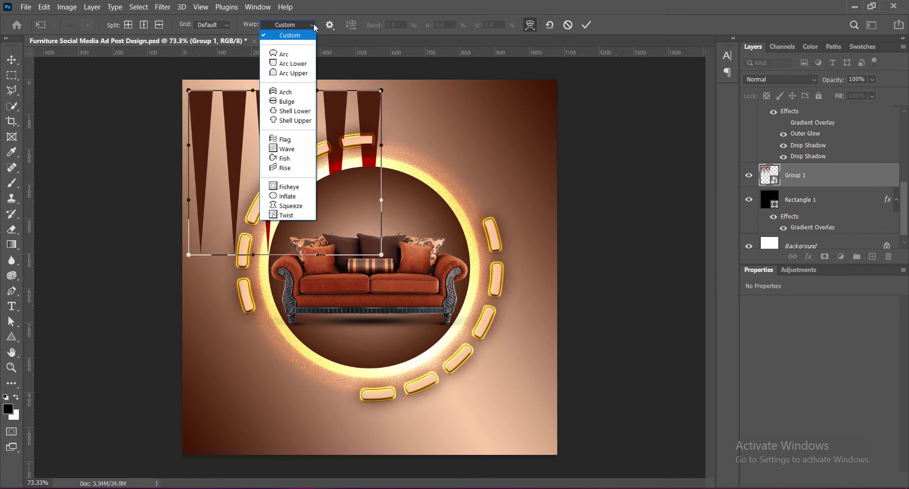
click(284, 54)
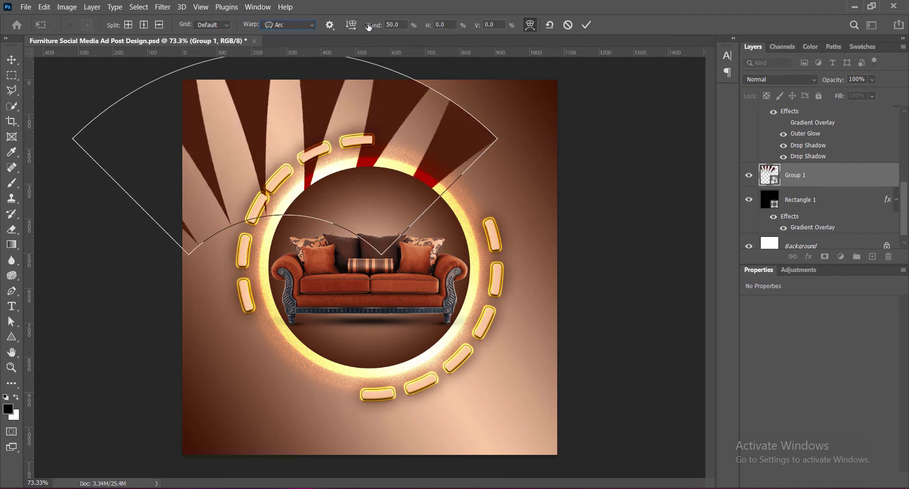
drag(369, 28, 593, 45)
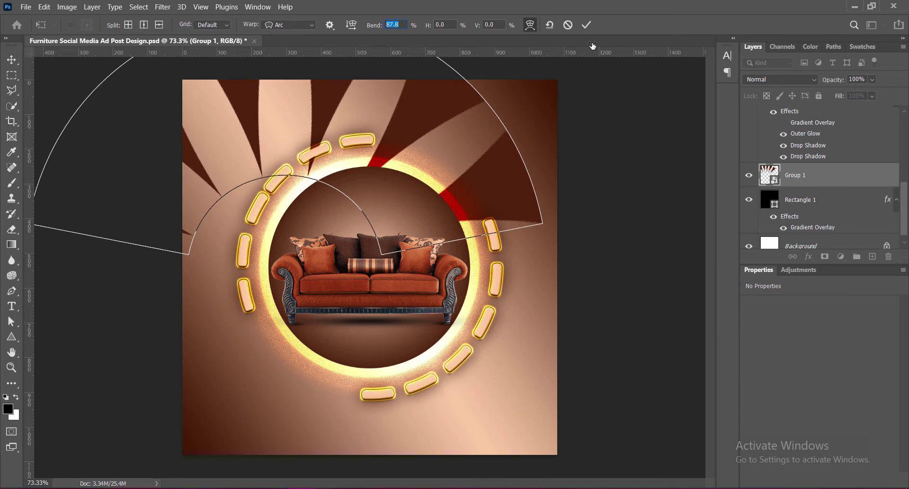
key(Return)
Reposition the warped rays so they sit centred behind the sofa ring.
drag(428, 115, 490, 156)
drag(537, 249, 543, 245)
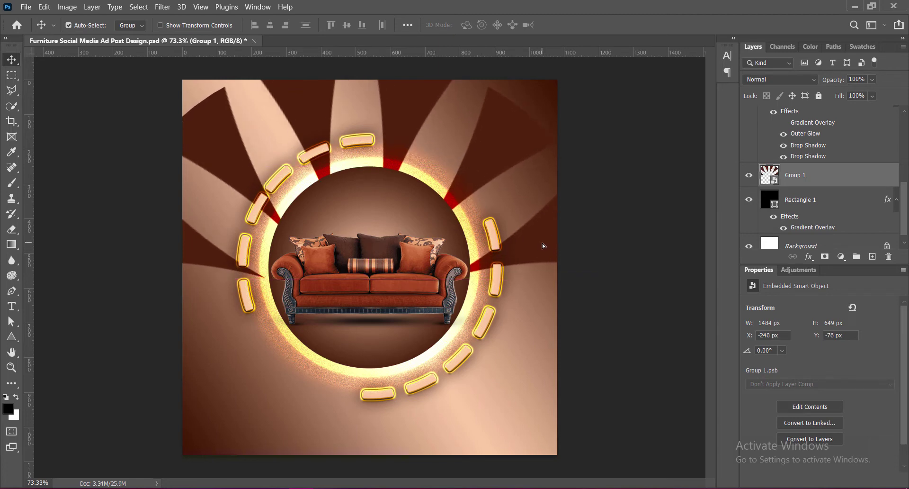
key(ctrl+t)
Scale the sunburst to about 107%, move it up, and centre it behind the ring.
drag(509, 154, 513, 166)
drag(360, 310, 360, 322)
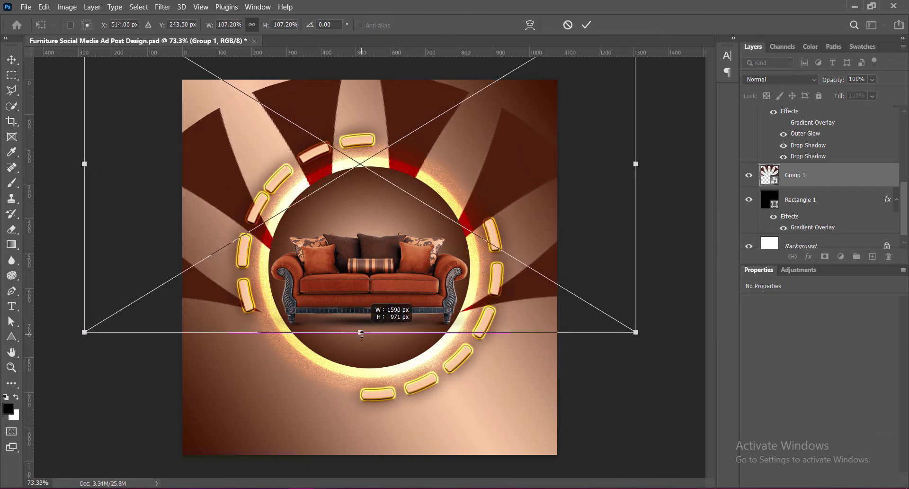
mouse_move(506, 187)
mouse_down()
mouse_move(503, 132)
mouse_move(514, 125)
mouse_up()
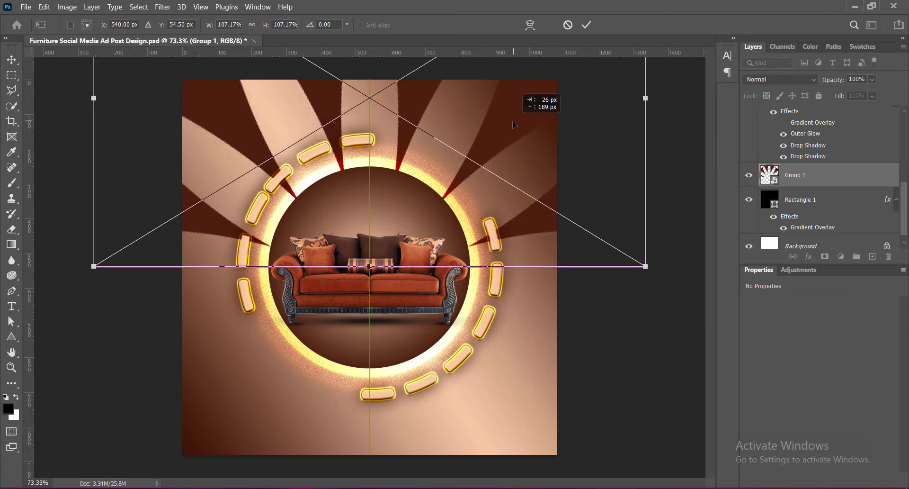
key(Down)
key(Down)
key(Down)
key(Down)
key(Down)
key(Down)
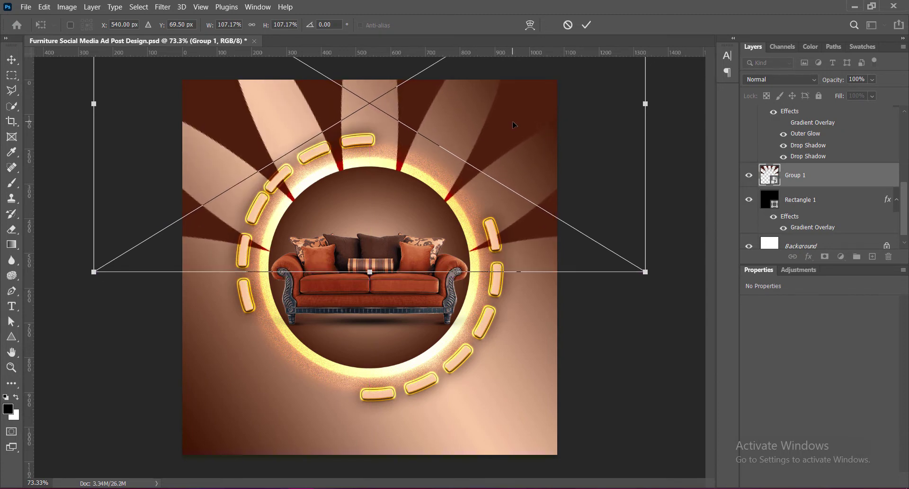
key(Down)
key(Down)
key(Down)
key(Down)
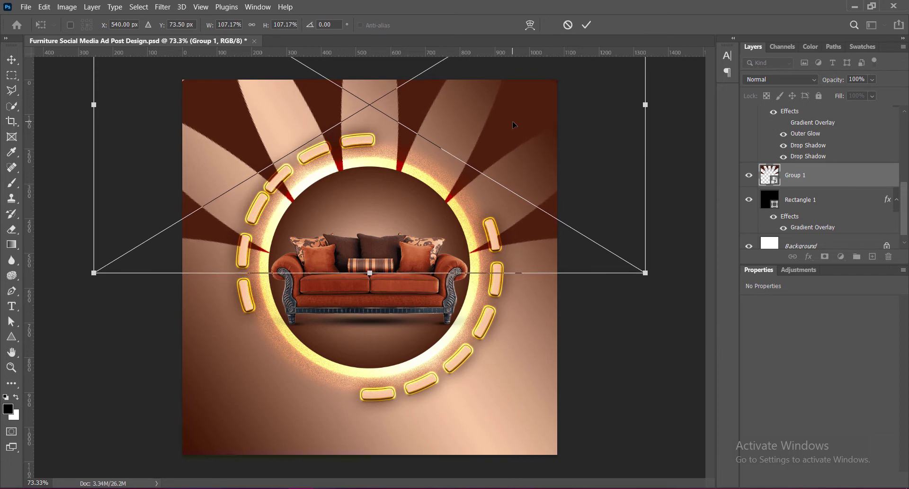
click(586, 25)
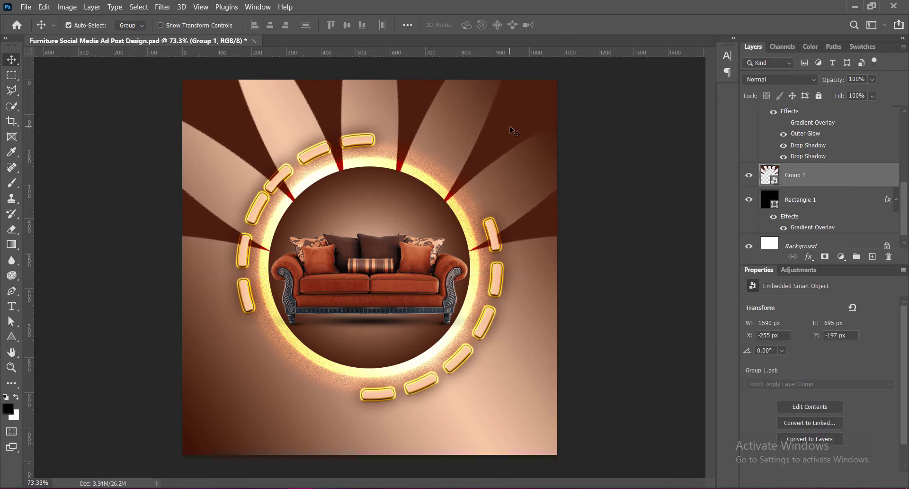
Duplicate the sunburst, flip the copy vertically, and place it below the ring.
drag(514, 131, 517, 328)
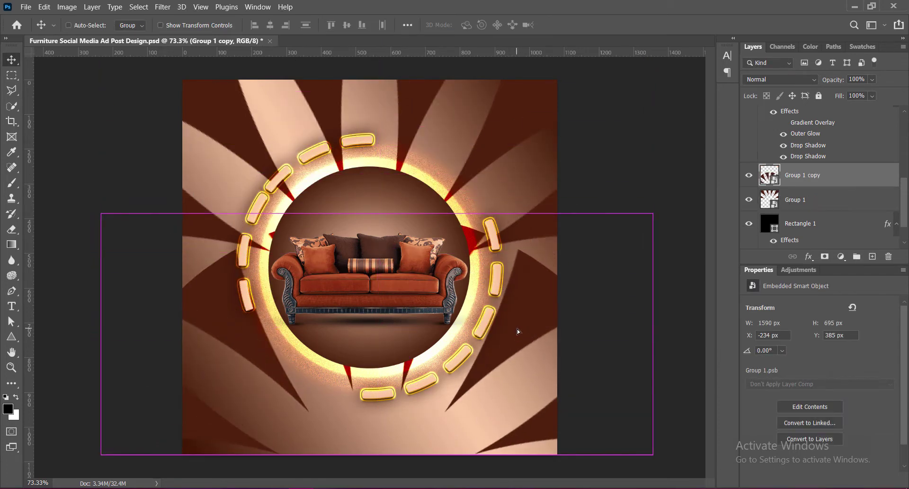
key(ctrl+t)
right_click(519, 324)
click(522, 317)
mouse_move(528, 317)
mouse_down()
mouse_move(519, 411)
mouse_move(498, 410)
mouse_up()
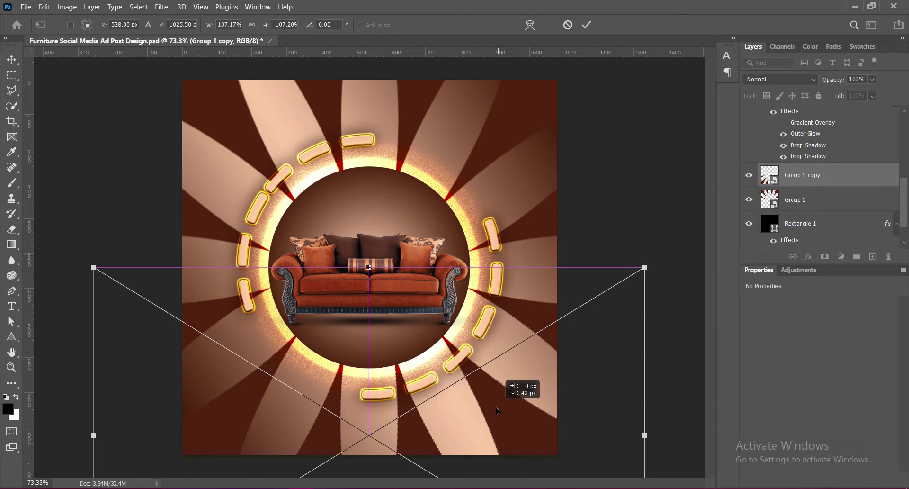
drag(497, 411, 504, 411)
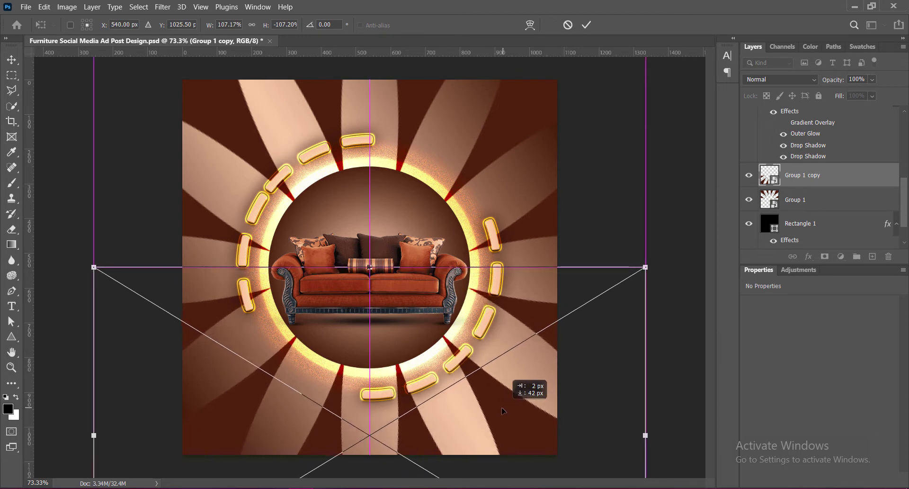
key(Return)
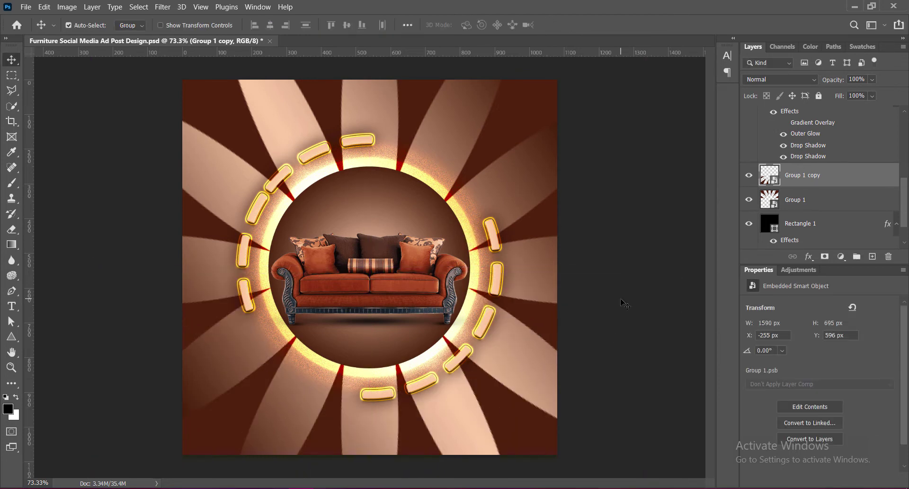
Set both Group 1 and Group 1 copy to 75% opacity.
click(800, 199)
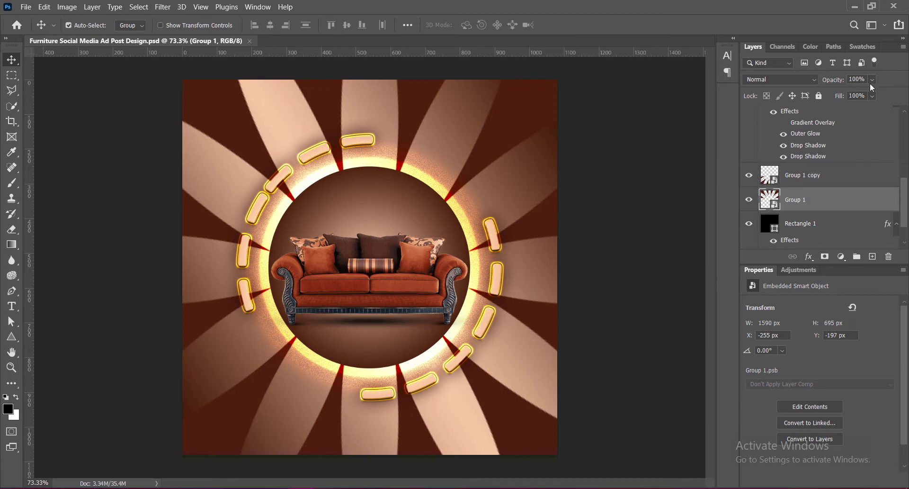
click(837, 80)
text(75)
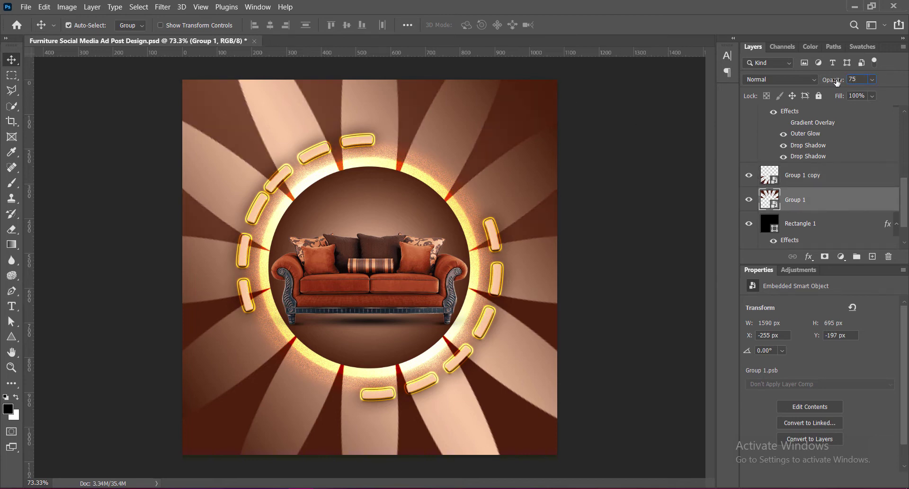
click(521, 438)
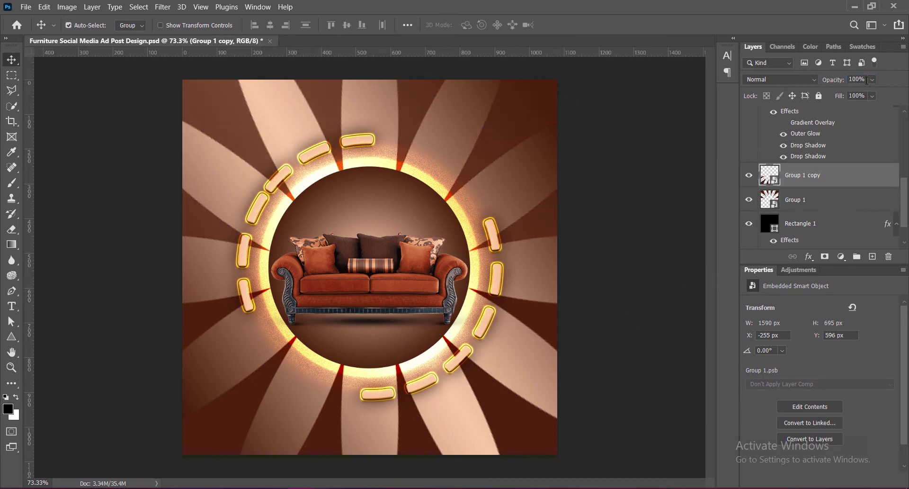
click(842, 80)
text(75)
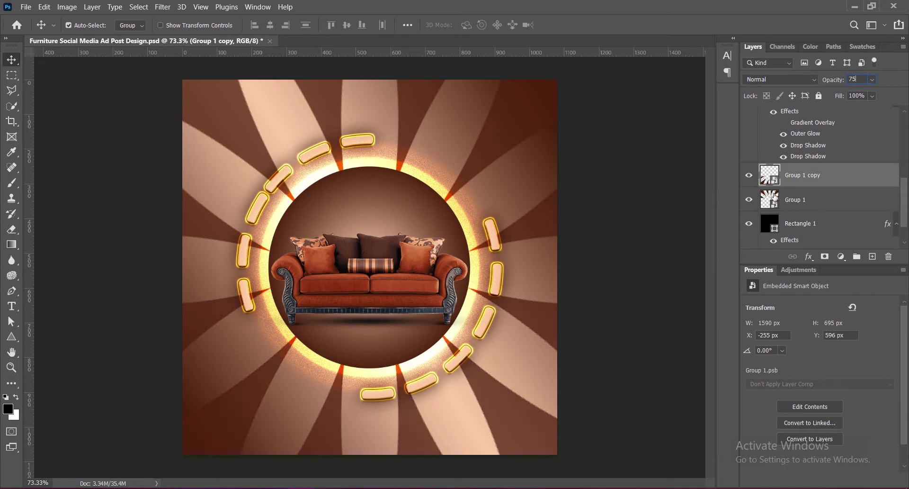
key(Return)
click(162, 7)
mouse_move(169, 148)
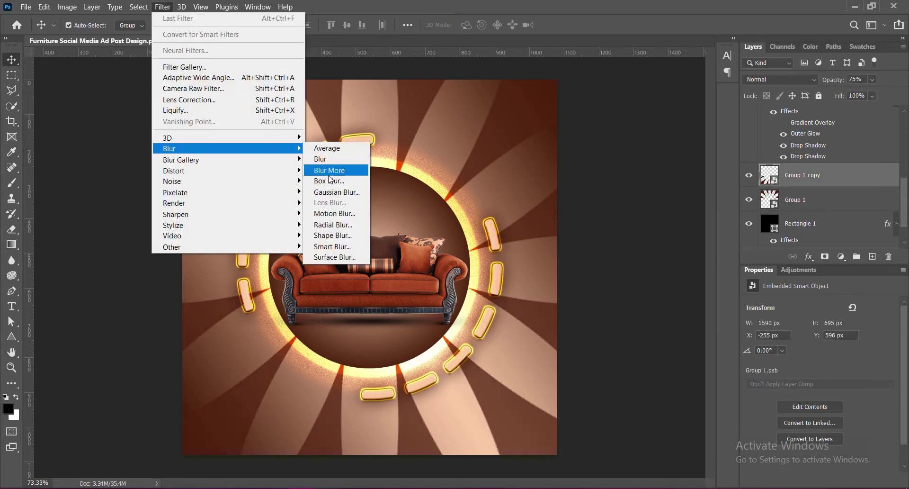
Apply a 12-pixel Gaussian Blur to the lower Group 1 copy rays.
click(333, 192)
text(12)
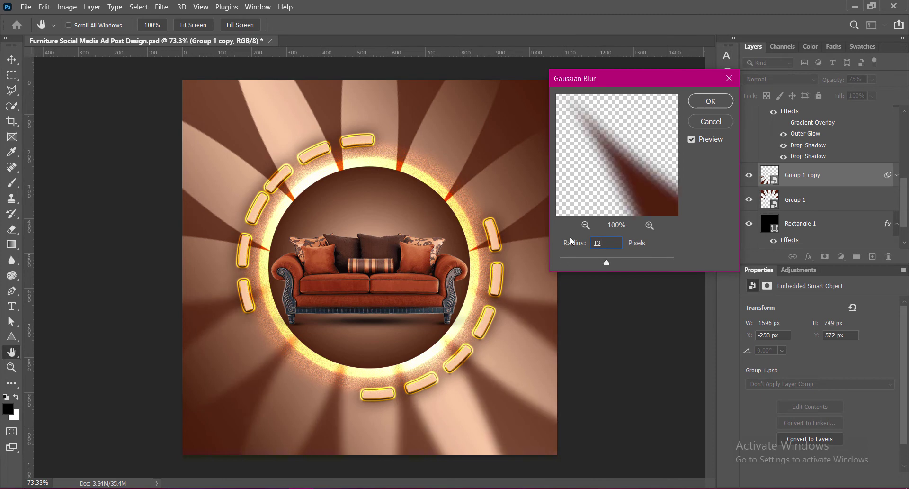
click(710, 101)
Apply the same 12-pixel Gaussian Blur to Group 1 and save the file.
click(521, 120)
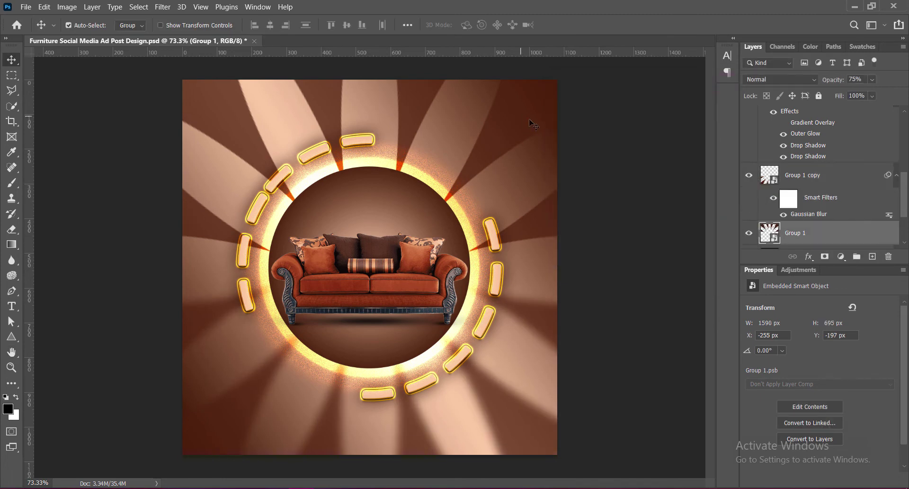
click(162, 7)
click(334, 192)
click(709, 100)
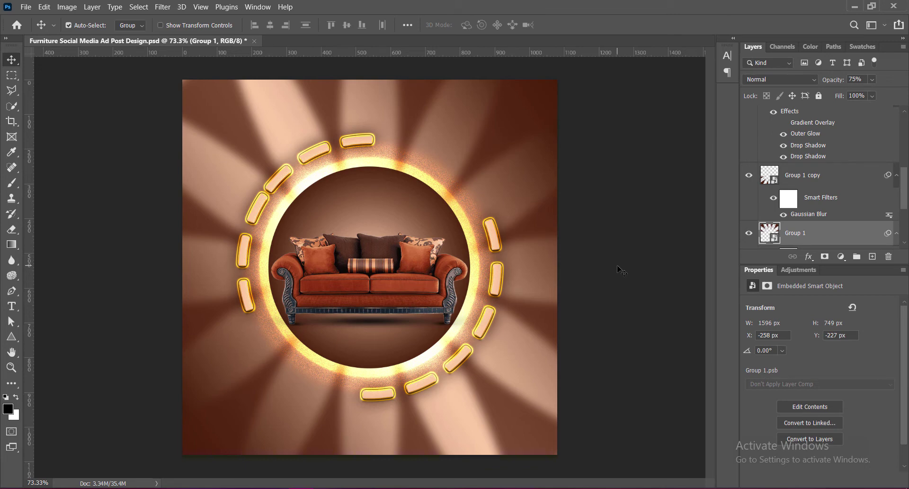
key(ctrl+s)
Enable an Outer Glow on Group 1 copy with added noise and a larger size.
right_click(765, 176)
click(800, 179)
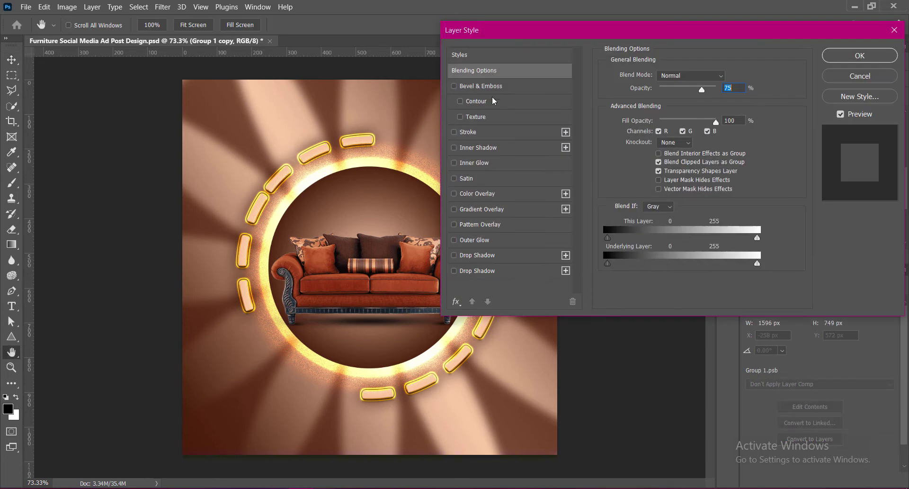
drag(543, 34, 588, 35)
click(501, 241)
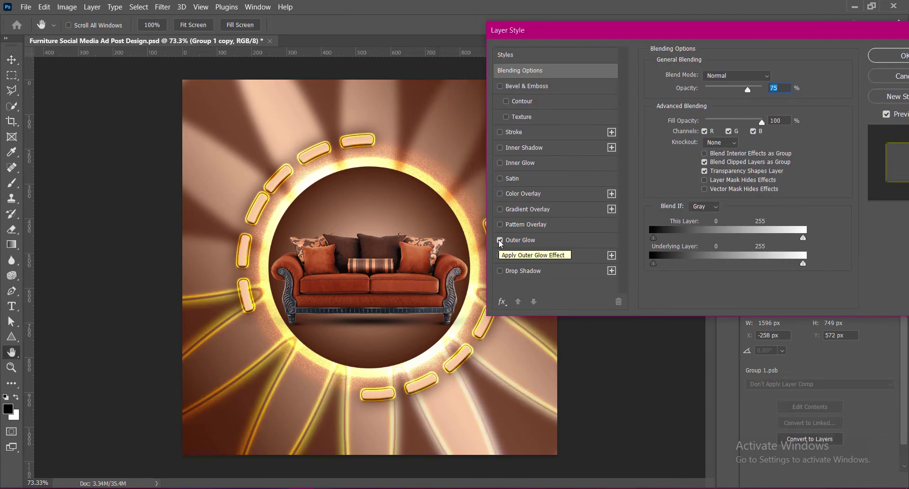
click(532, 240)
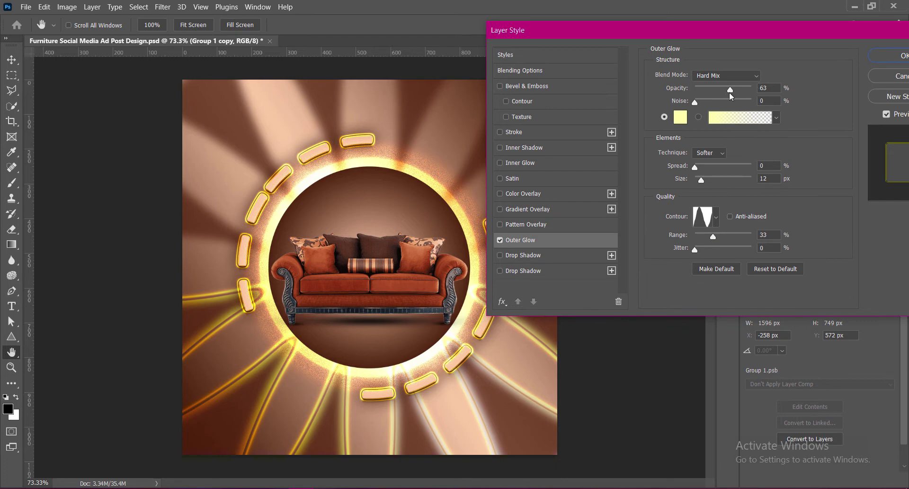
double_click(767, 88)
text(33)
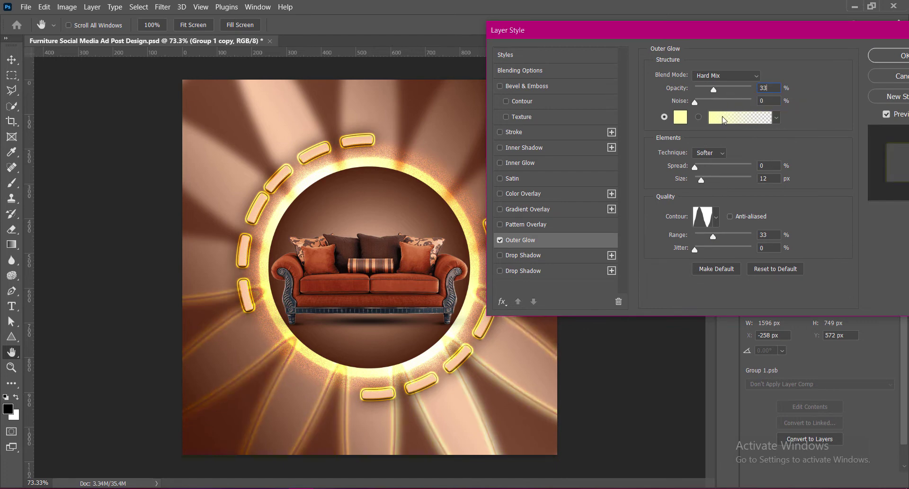
drag(695, 102, 706, 102)
drag(701, 180, 724, 180)
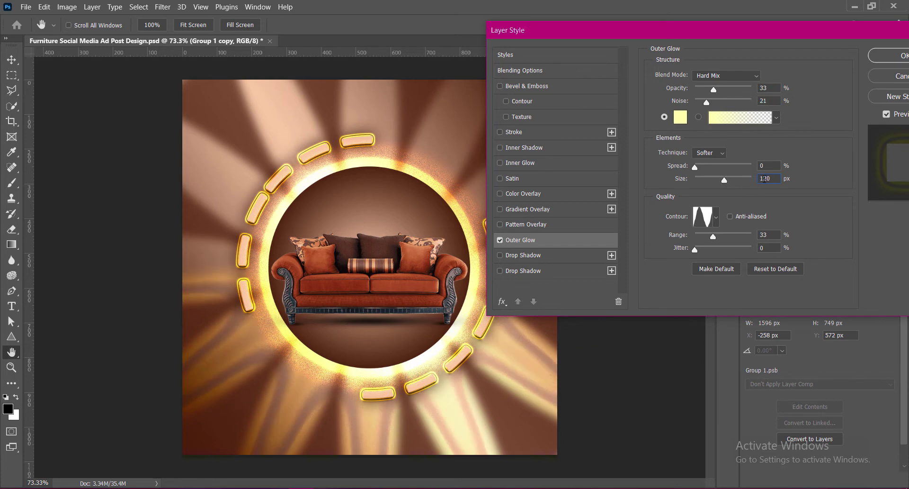
Pick a new glow contour, set size 111 px and opacity 39, and apply the glow.
click(716, 217)
click(662, 244)
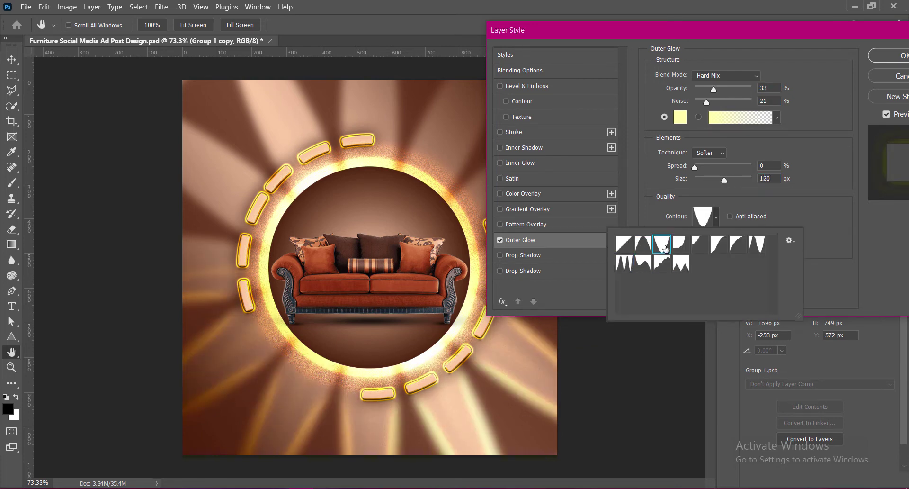
click(661, 263)
click(757, 244)
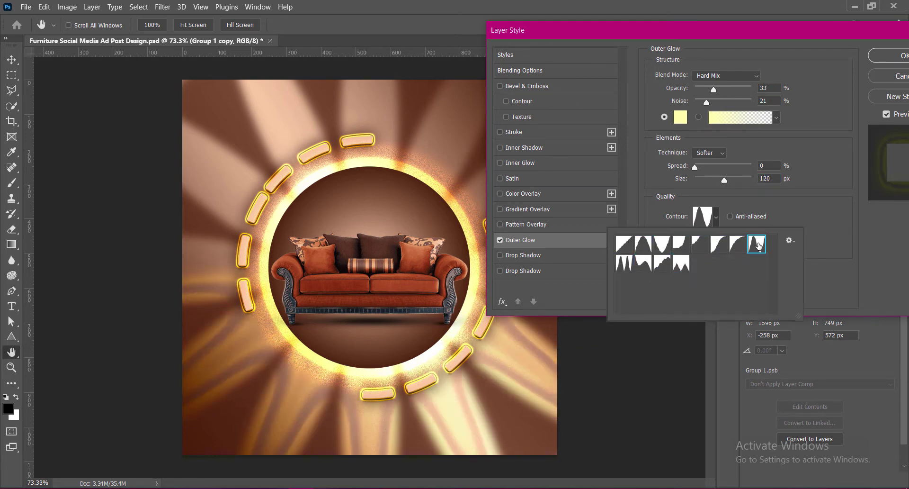
click(644, 243)
click(644, 264)
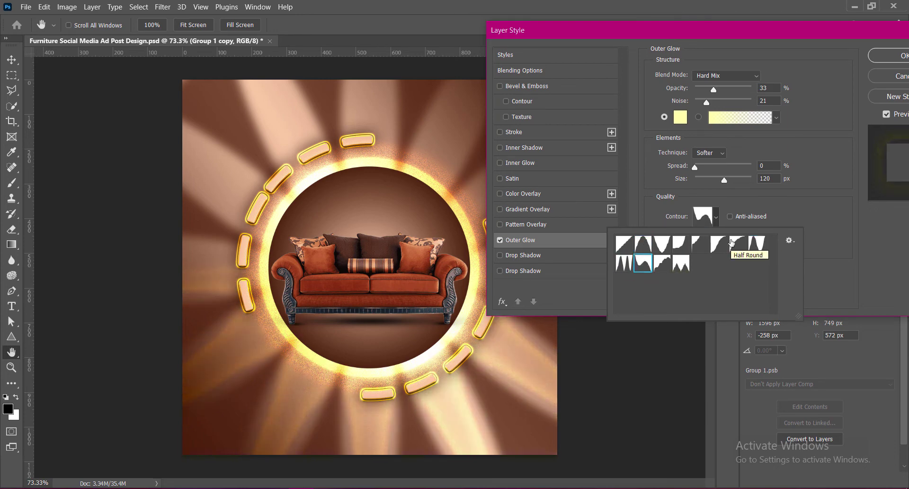
click(680, 244)
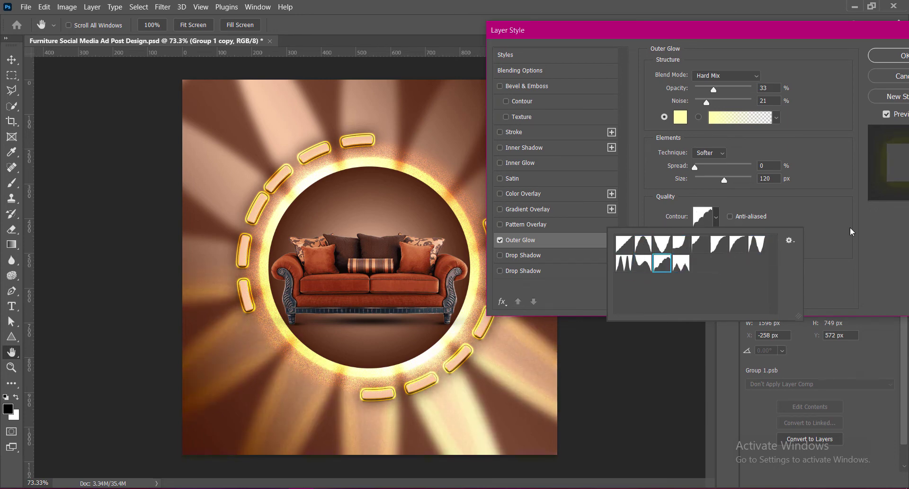
click(718, 182)
drag(718, 182, 721, 185)
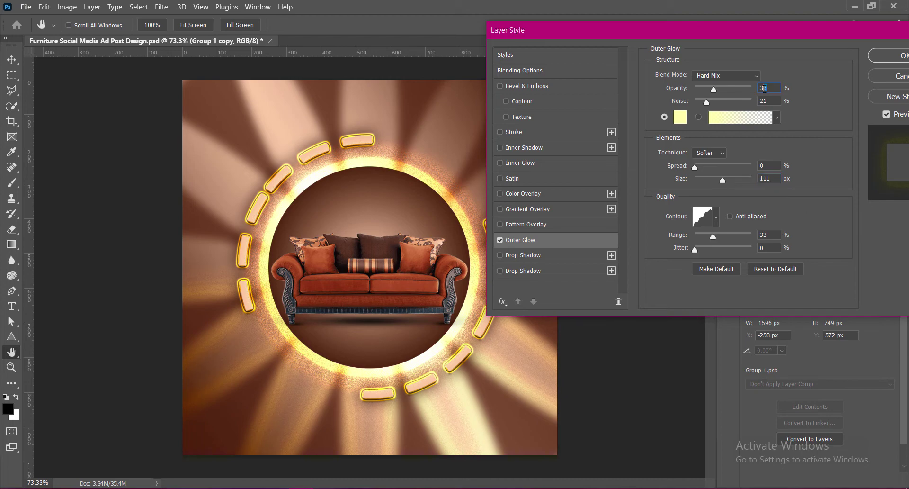
key(Up)
key(Up)
key(Up)
click(873, 61)
Enable the matching Outer Glow on the Group 1 rays.
right_click(757, 196)
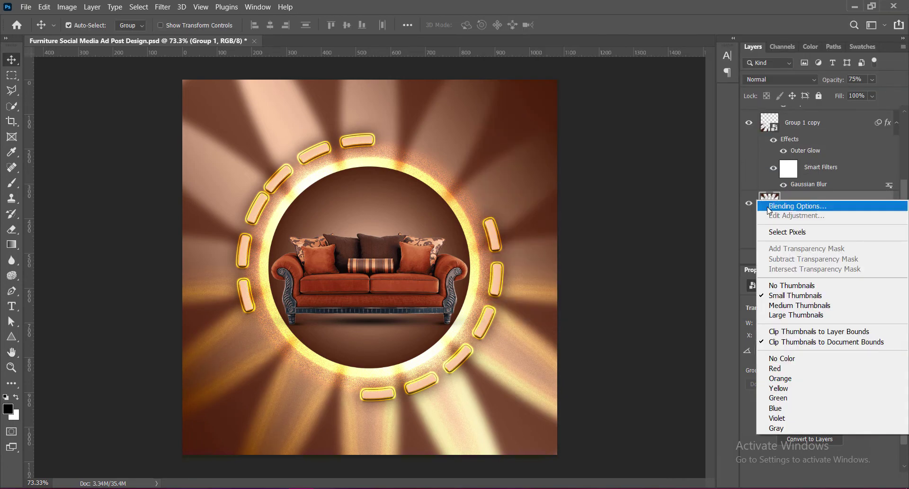
click(777, 203)
drag(568, 24, 594, 36)
click(485, 248)
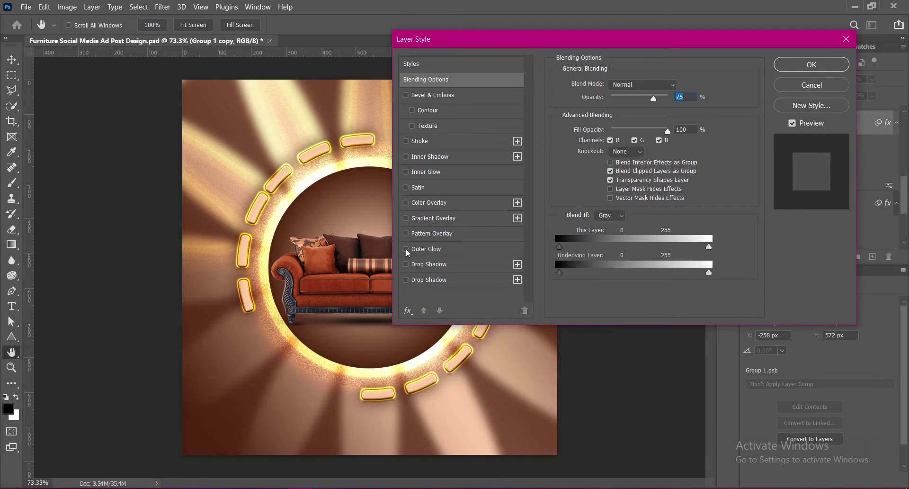
mouse_move(468, 38)
mouse_down()
mouse_move(696, 44)
mouse_move(544, 44)
mouse_up()
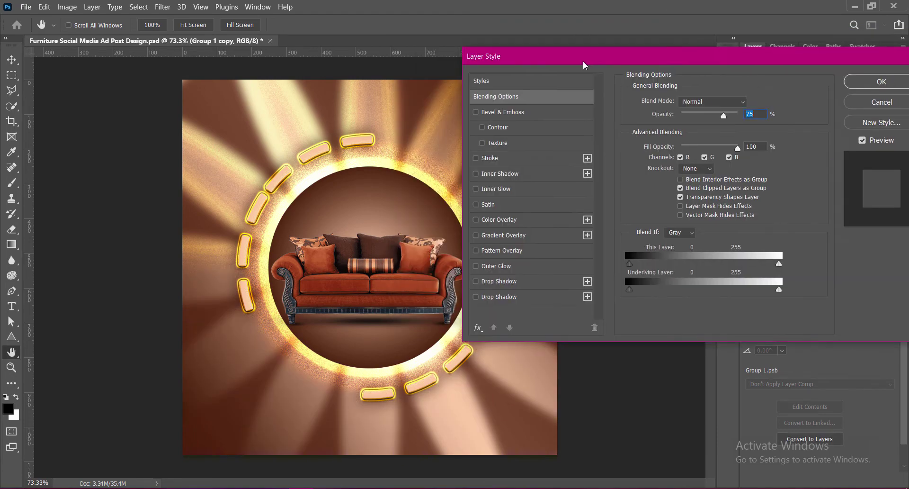
click(863, 67)
Change the Group 1 copy glow colour to peach and give it a different contour.
double_click(778, 149)
click(476, 267)
click(636, 145)
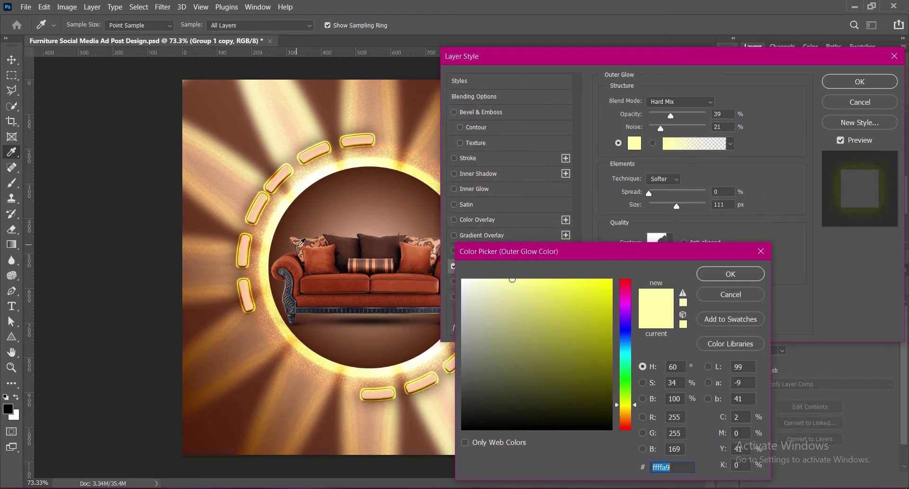
click(709, 274)
mouse_move(620, 58)
mouse_down()
mouse_move(766, 61)
mouse_move(632, 66)
mouse_up()
click(683, 248)
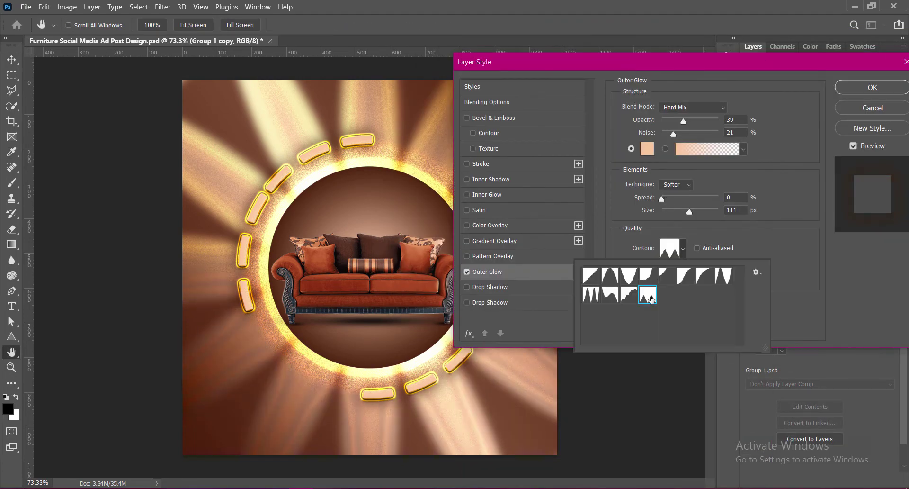
click(724, 277)
click(648, 294)
key(Return)
key(Return)
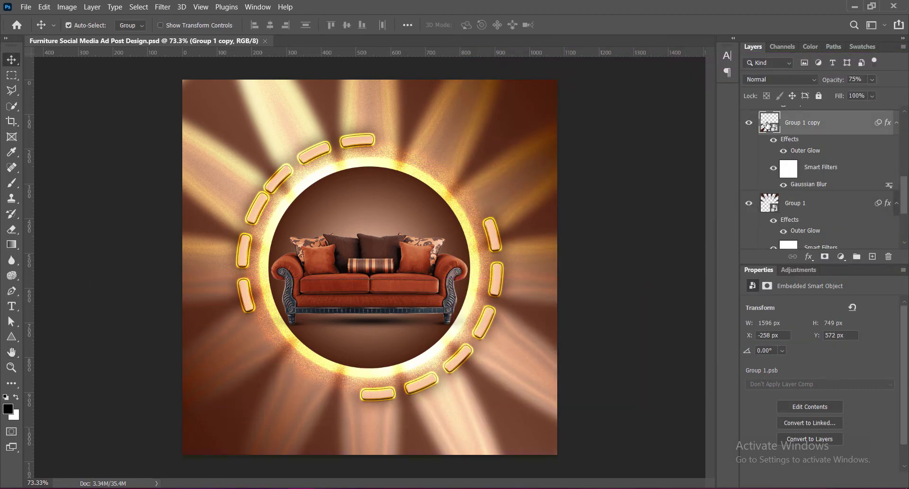
double_click(767, 126)
Confirm the Group 1 outer glow settings and select Layer 3.
key(Return)
double_click(769, 202)
click(469, 282)
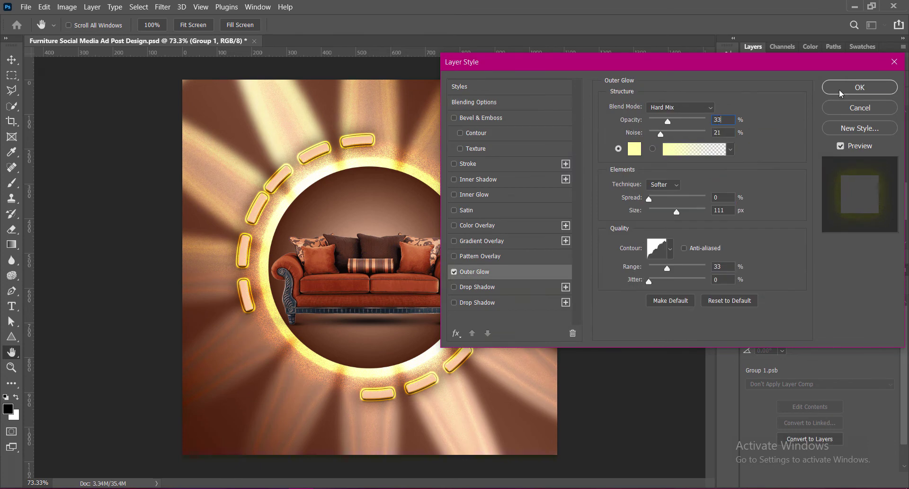
key(Return)
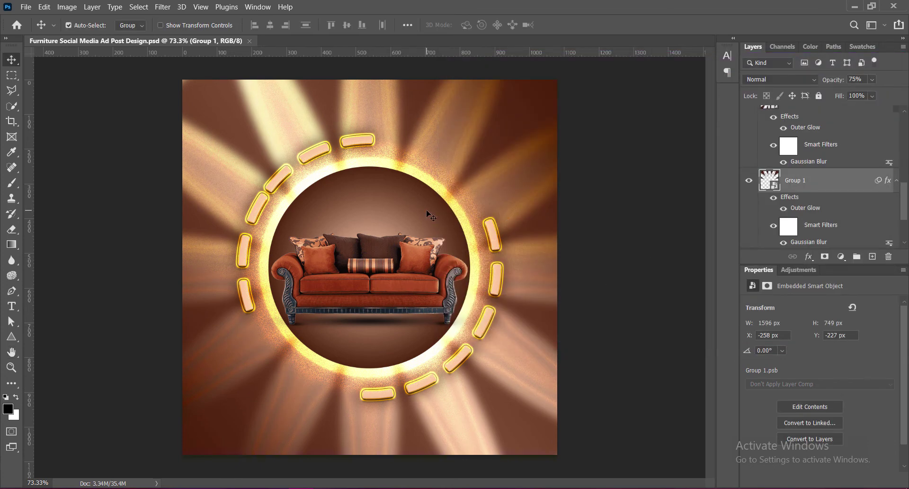
click(429, 213)
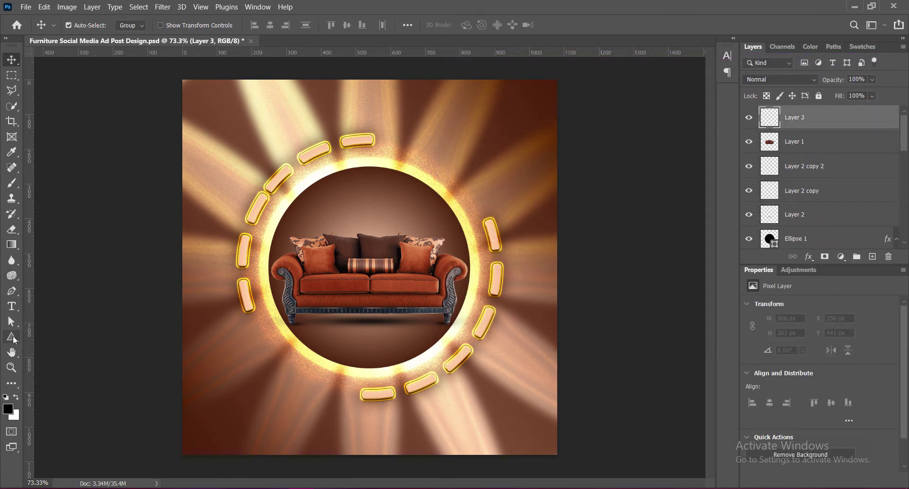
Draw a wave shape with the Custom Shape Tool near the top-left.
click(12, 336)
click(67, 398)
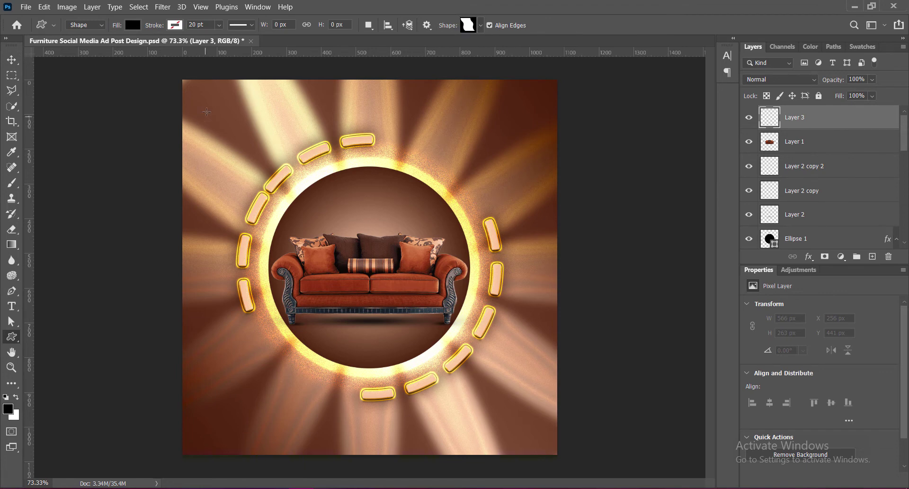
drag(206, 100, 301, 280)
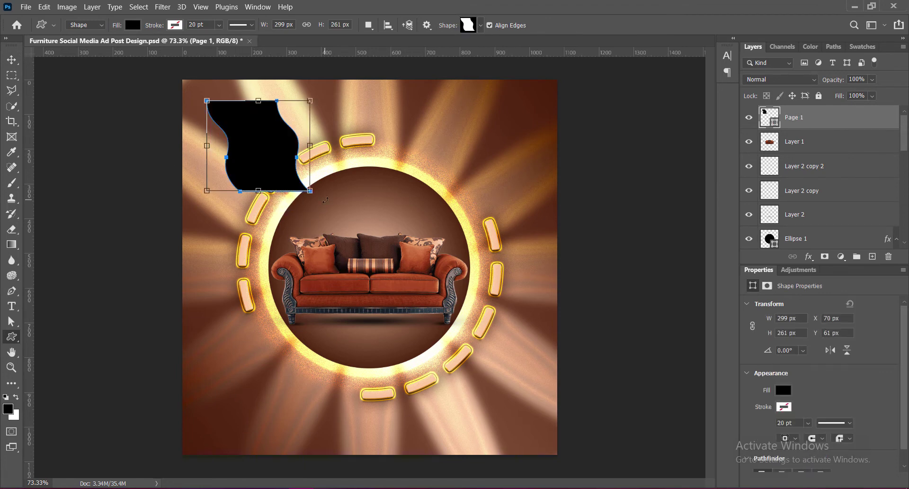
mouse_move(203, 187)
mouse_down()
mouse_move(267, 153)
mouse_move(219, 103)
mouse_up()
Scale and rotate the wave shape to cover the poster's top-left corner.
key(v)
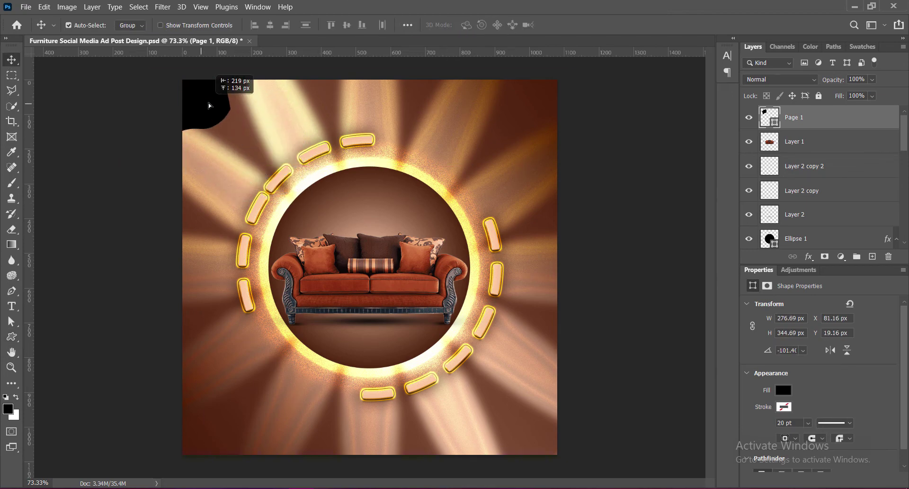
key(ctrl+t)
mouse_move(251, 157)
mouse_down()
mouse_move(326, 142)
mouse_move(318, 154)
mouse_move(267, 143)
mouse_move(263, 155)
mouse_up()
drag(149, 206, 158, 213)
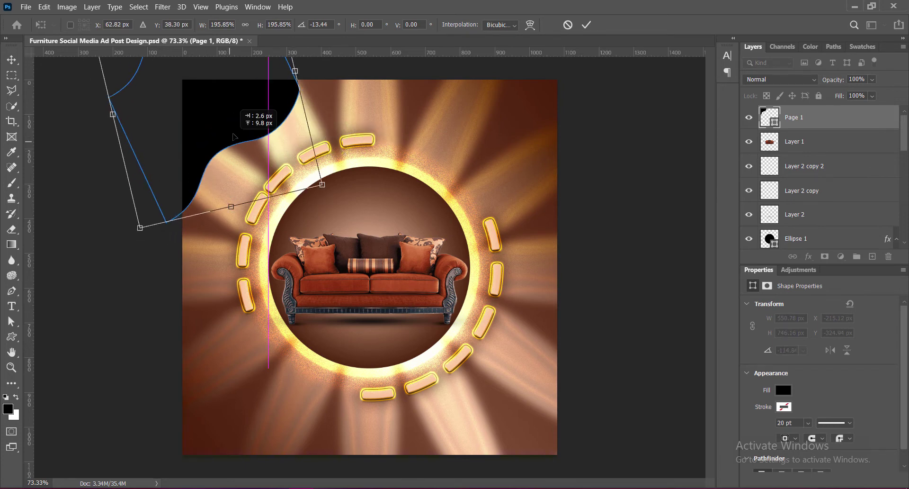
drag(232, 94, 240, 120)
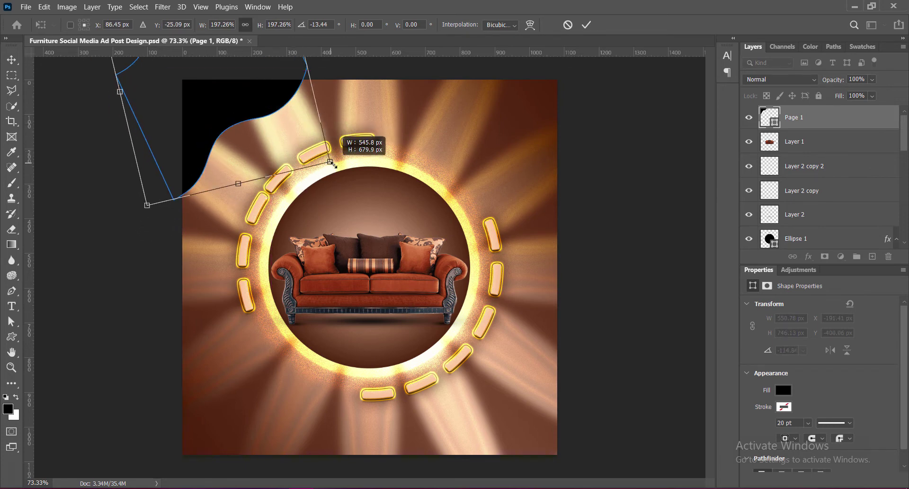
drag(330, 162, 340, 168)
drag(251, 119, 250, 121)
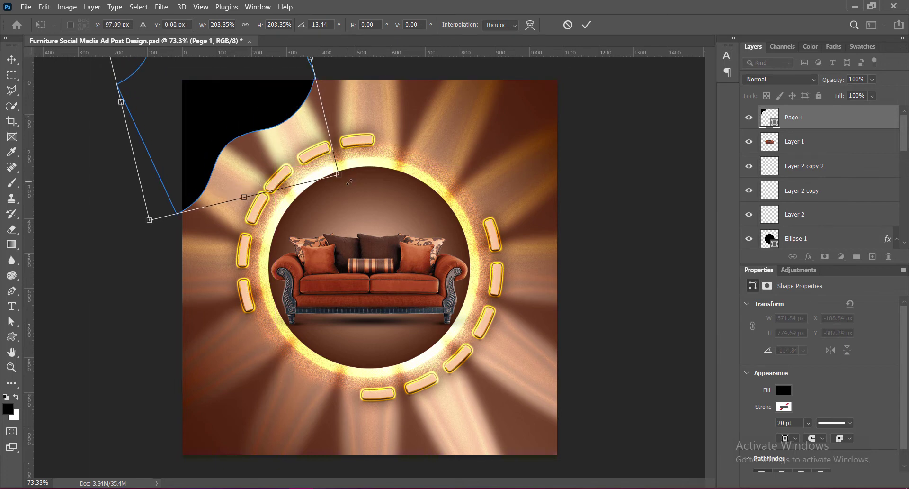
drag(349, 181, 353, 174)
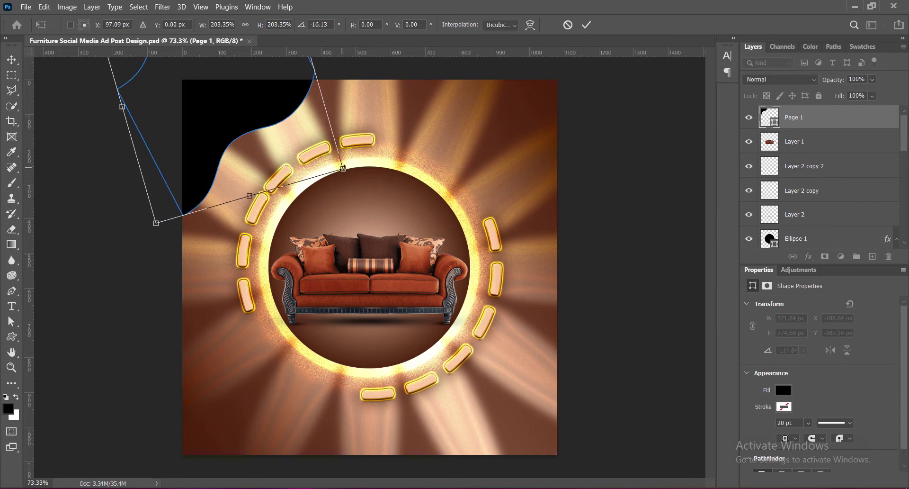
key(Return)
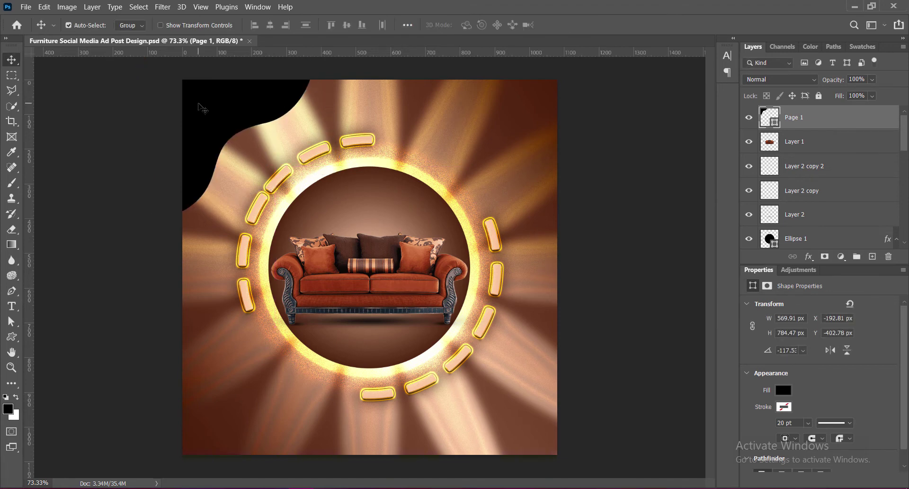
Fill the wave shape with a dark brown (#572b17) sampled from the poster.
double_click(763, 115)
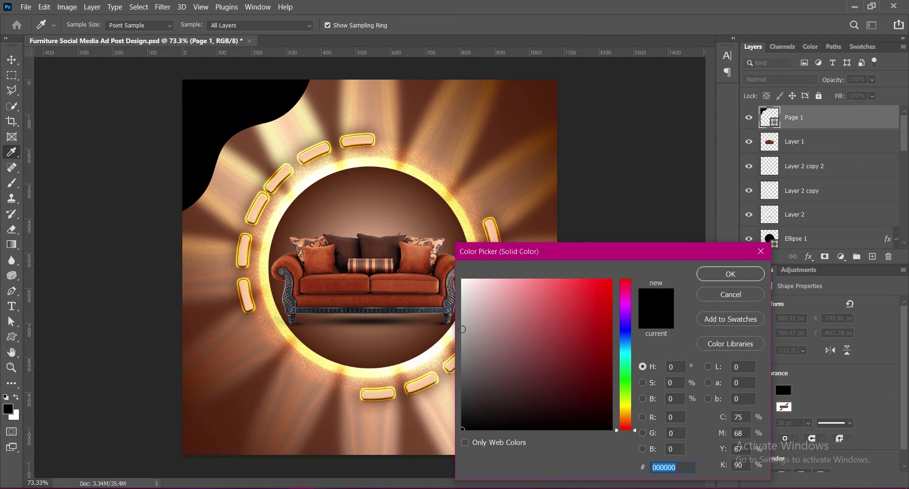
click(309, 339)
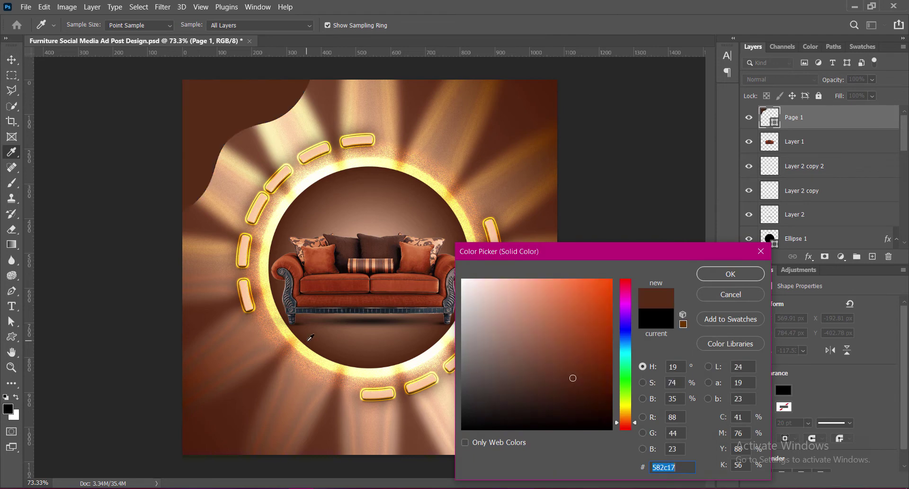
click(348, 259)
click(315, 343)
click(749, 275)
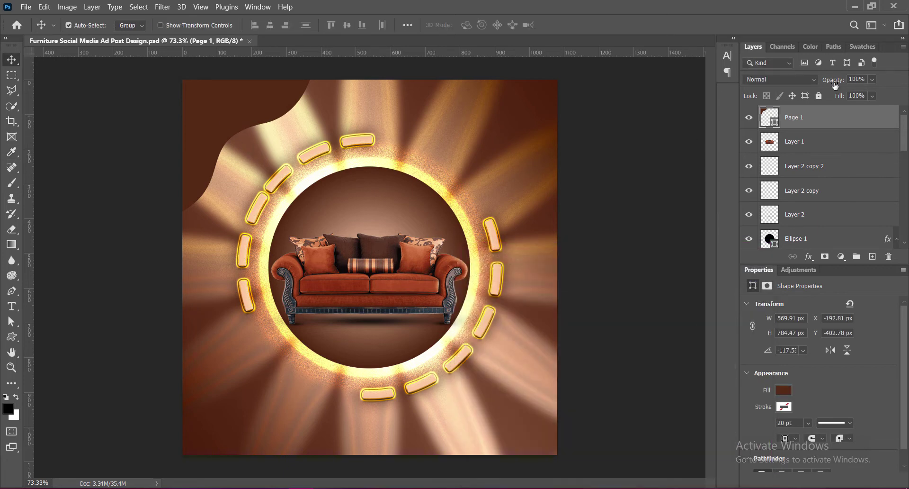
Add a Hard Mix outer glow of size 46 px to Page 1 and lower its opacity to 75%.
right_click(768, 115)
click(777, 119)
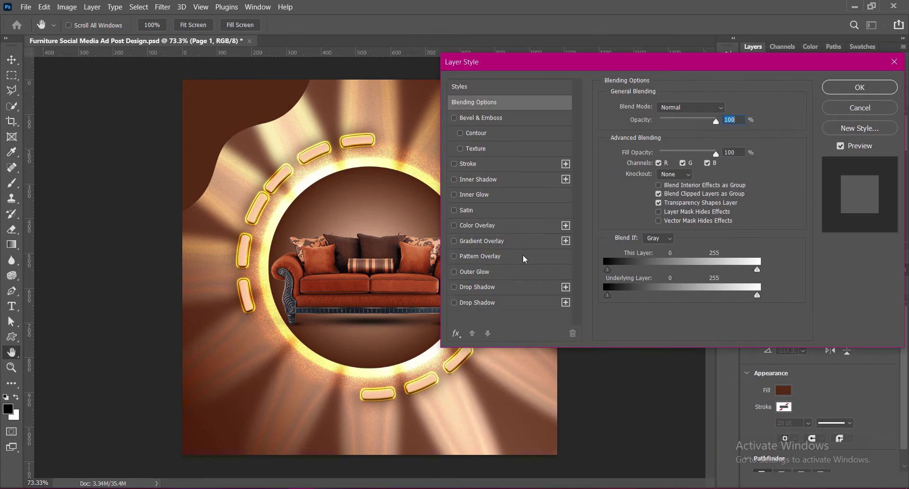
click(454, 272)
click(478, 272)
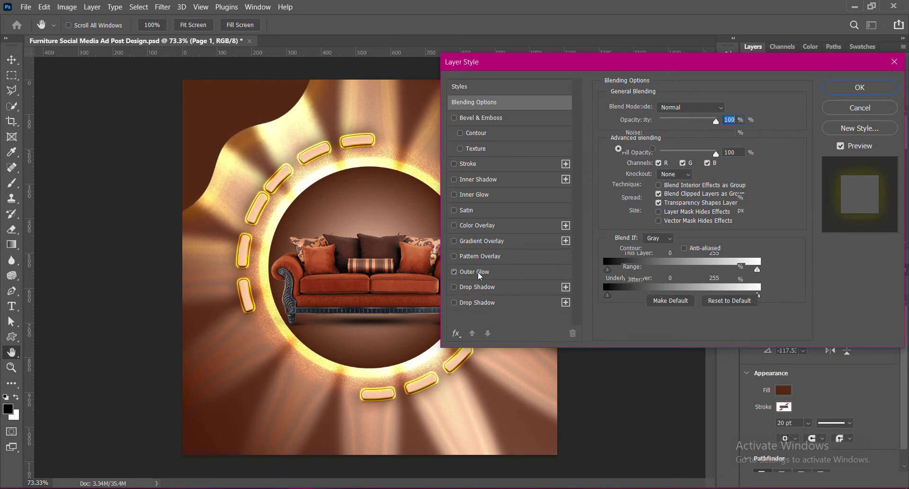
double_click(718, 120)
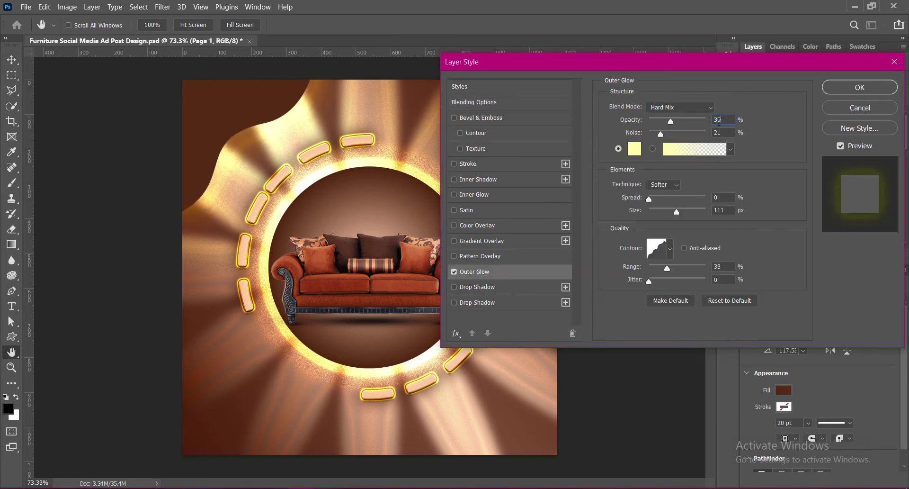
drag(676, 213, 663, 215)
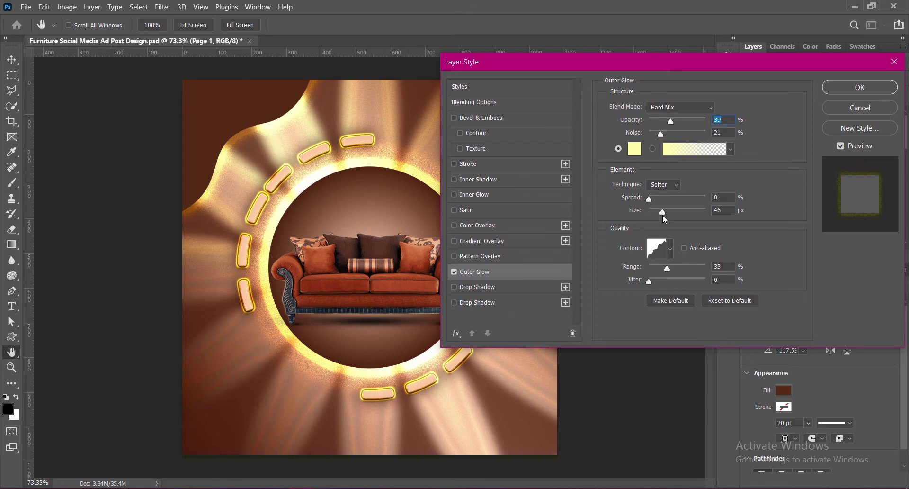
click(713, 212)
key(Return)
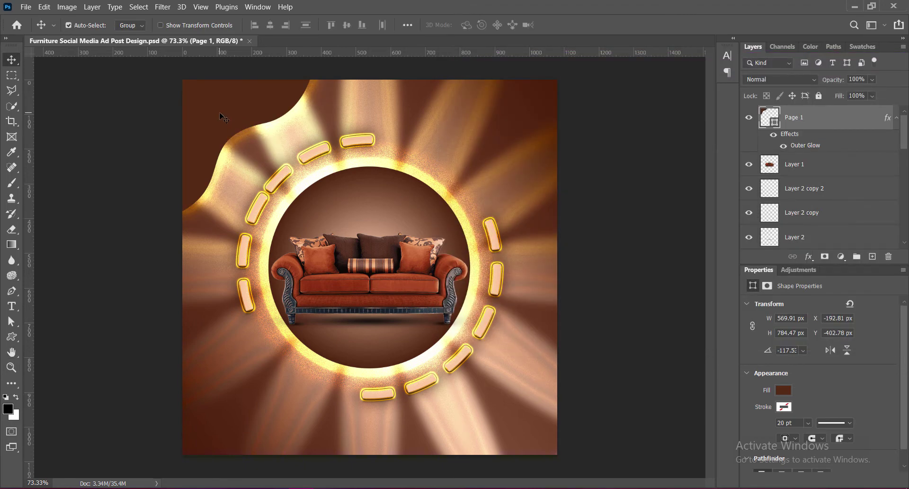
drag(857, 94, 864, 93)
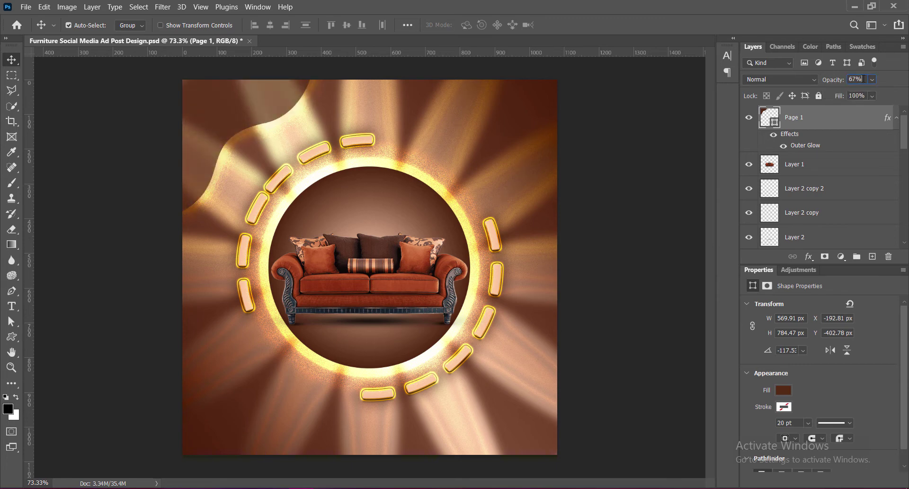
text(69)
text(75)
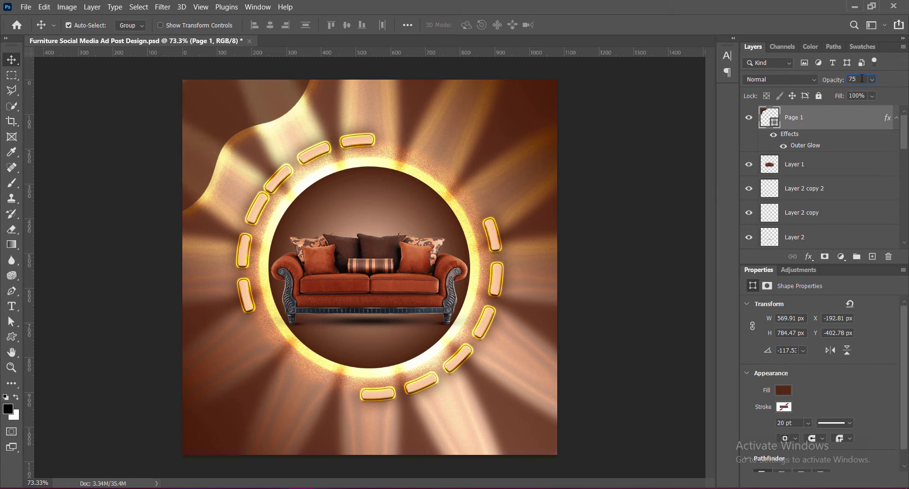
Duplicate the wave shape and flip the copy vertically and horizontally.
key(Return)
drag(226, 114, 467, 339)
key(ctrl+t)
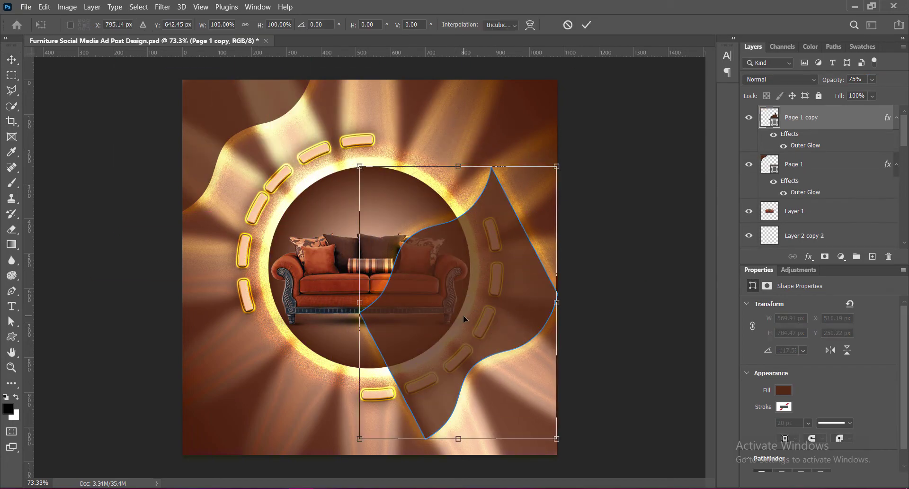
right_click(463, 314)
click(474, 311)
right_click(479, 308)
click(505, 292)
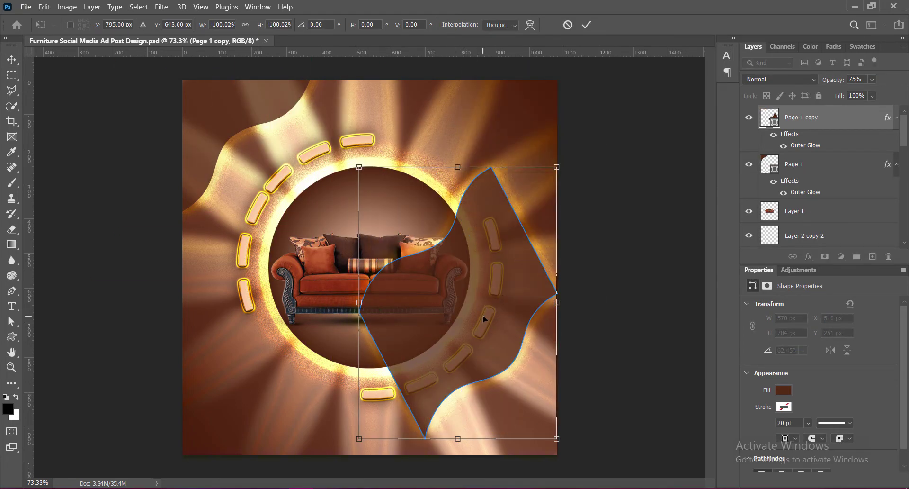
Move the flipped Page 1 copy into the poster's lower-right corner.
mouse_move(444, 288)
mouse_down()
mouse_move(534, 437)
mouse_move(518, 439)
mouse_move(527, 434)
mouse_move(517, 420)
mouse_up()
key(Return)
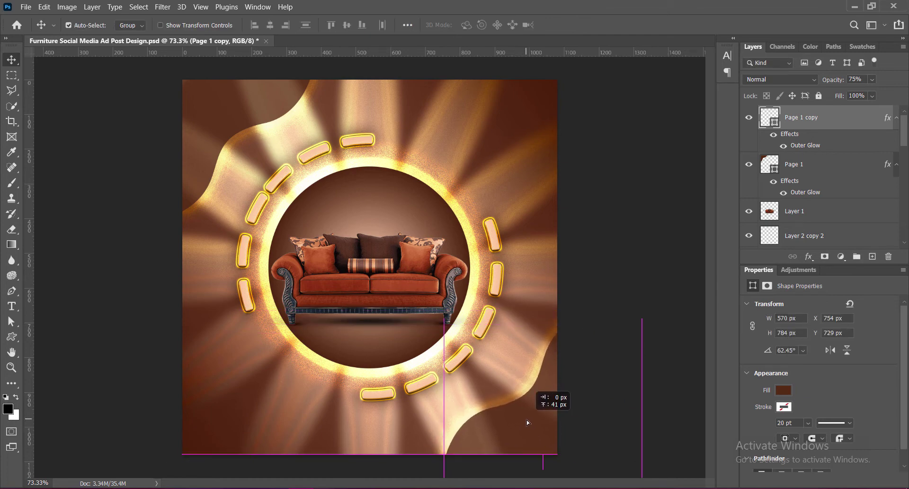
drag(517, 420, 508, 436)
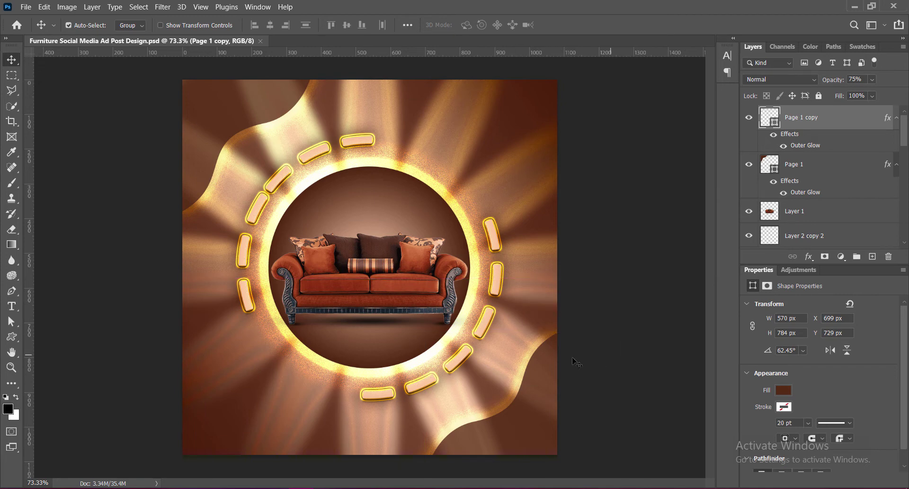
Type the two-line headline 'Great Range Of / EXCLUSIVE FURNITURE' near the top right.
key(ctrl+shift+alt+n)
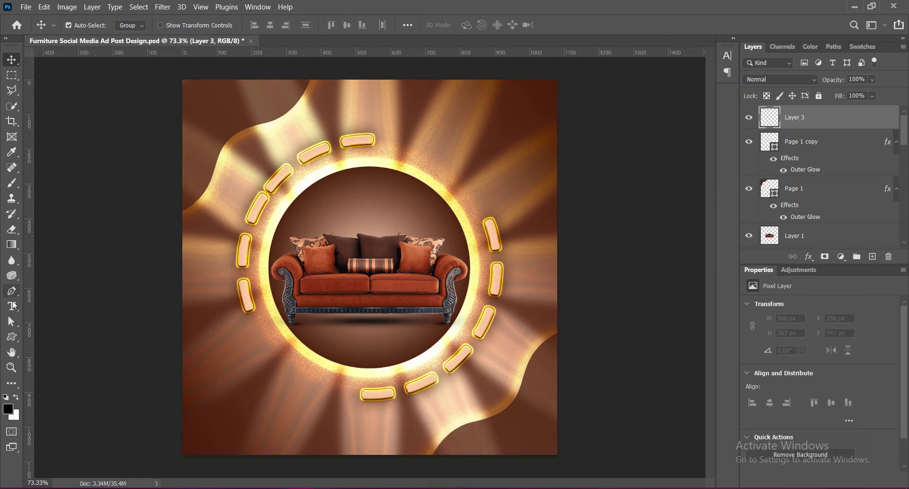
click(8, 310)
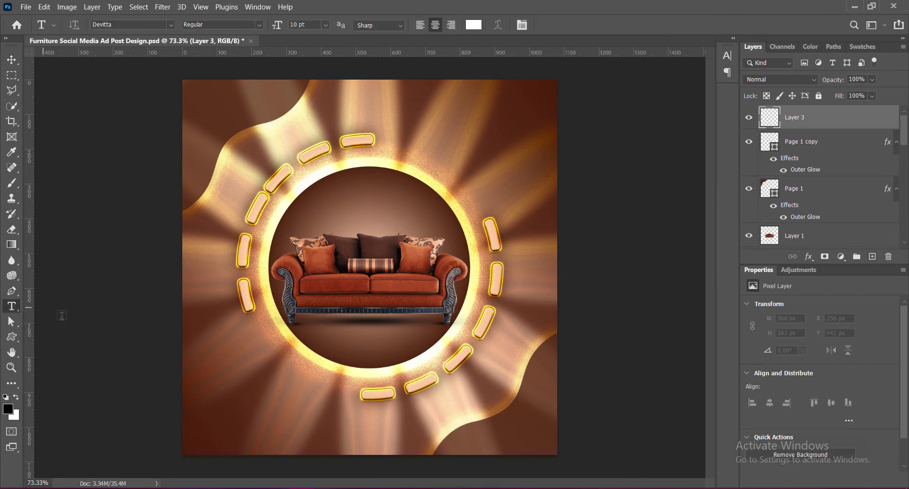
click(466, 129)
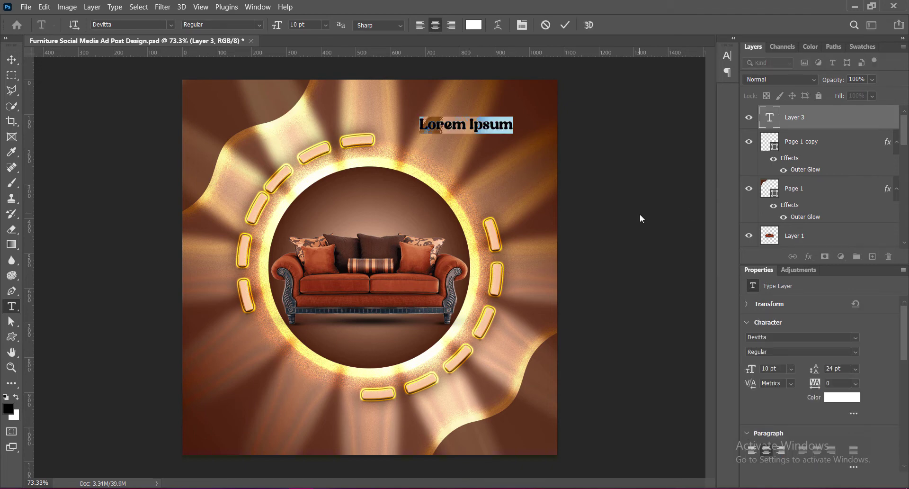
text(Great Rang)
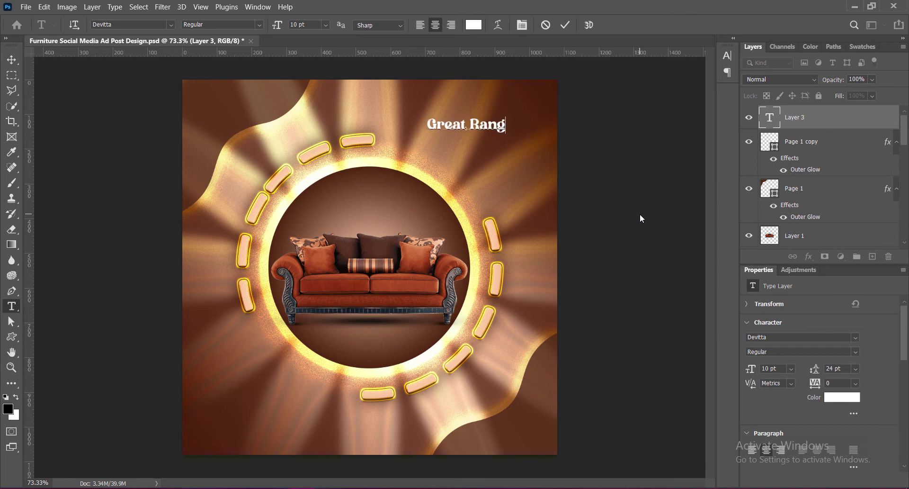
text(e Of)
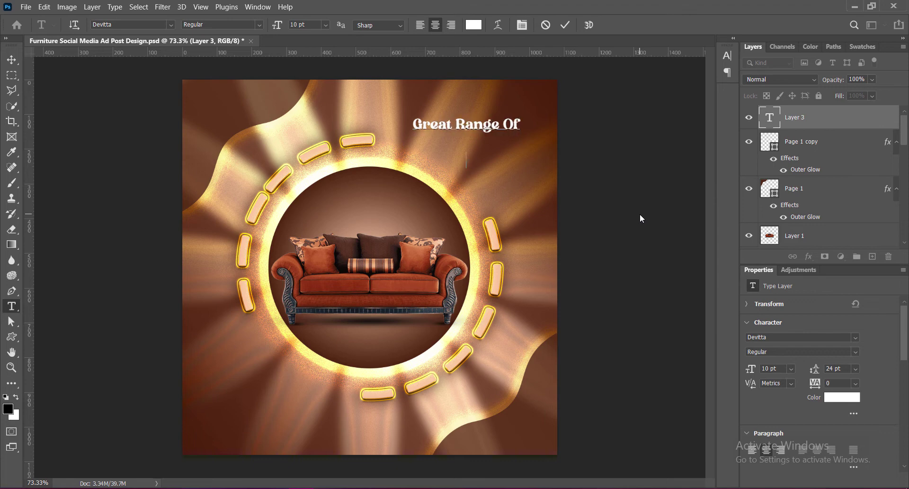
text( EXCLUSIV)
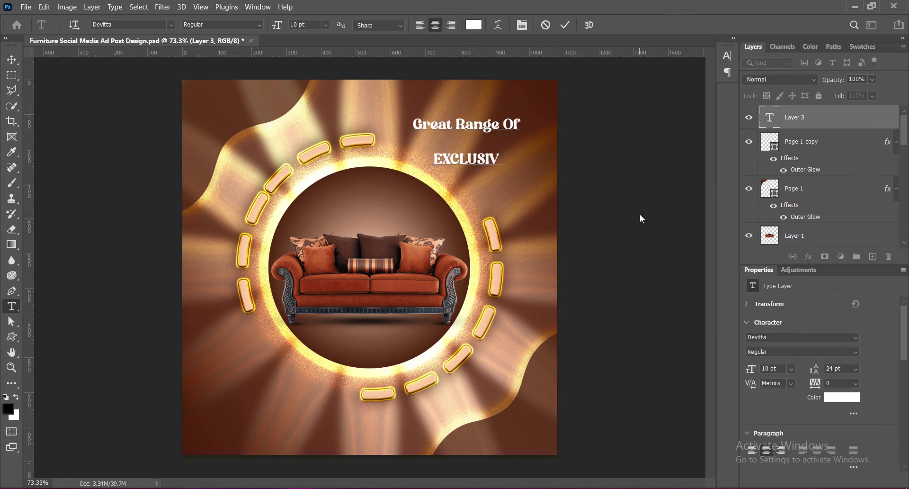
text(E FURNITURE)
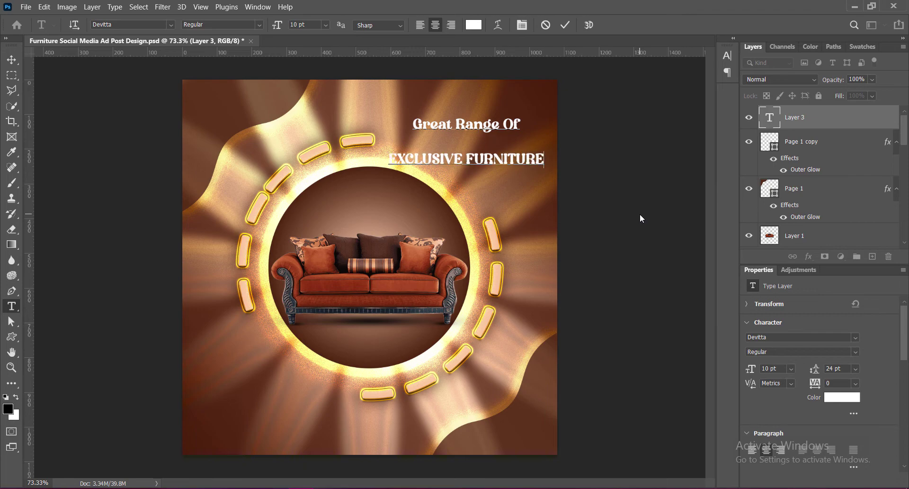
drag(391, 160, 544, 159)
Set EXCLUSIVE FURNITURE in Gemini Moon and move the headline up to the poster's top.
click(171, 25)
text(Arial)
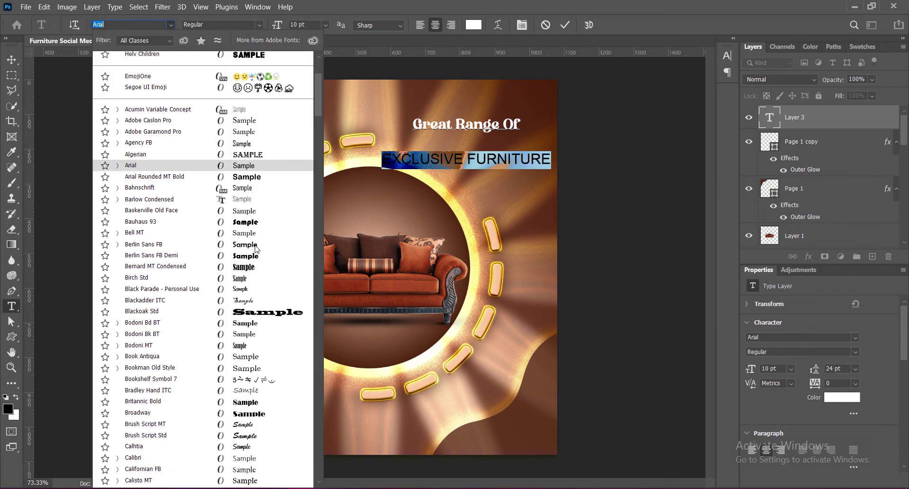
scroll(255, 249, down, 5)
scroll(256, 248, down, 5)
scroll(256, 249, down, 5)
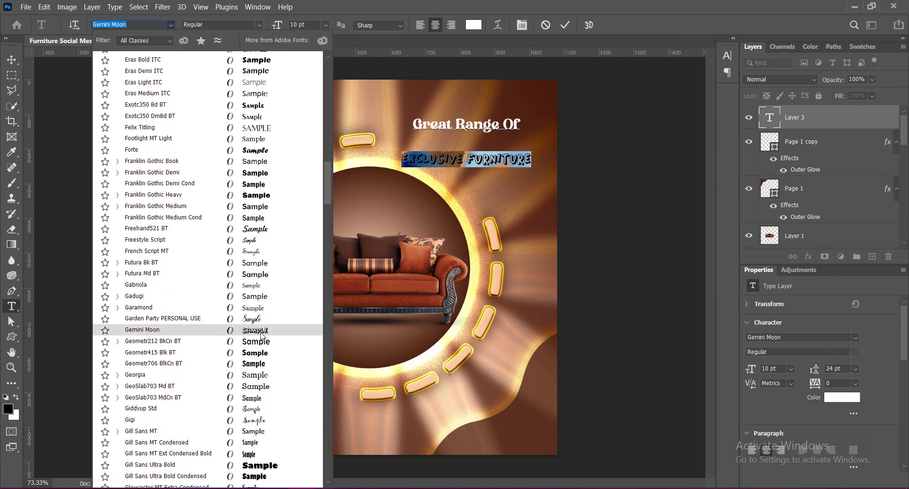
click(247, 333)
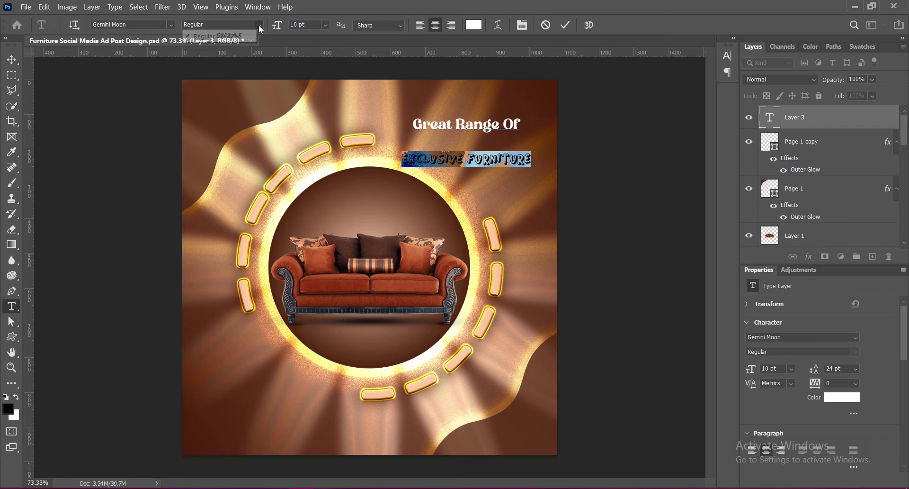
click(564, 25)
drag(538, 130, 502, 97)
Enlarge the headline block slightly and shift it down with Free Transform.
double_click(769, 117)
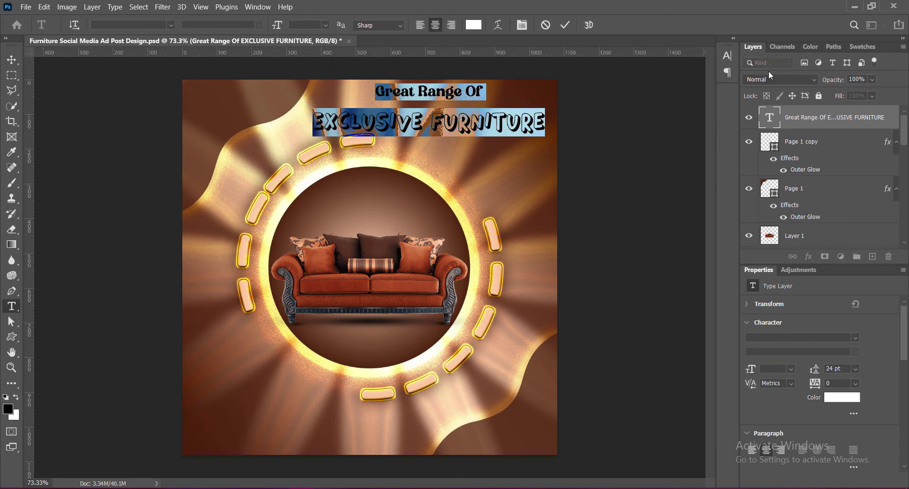
key(ctrl+t)
key(Escape)
key(ctrl+t)
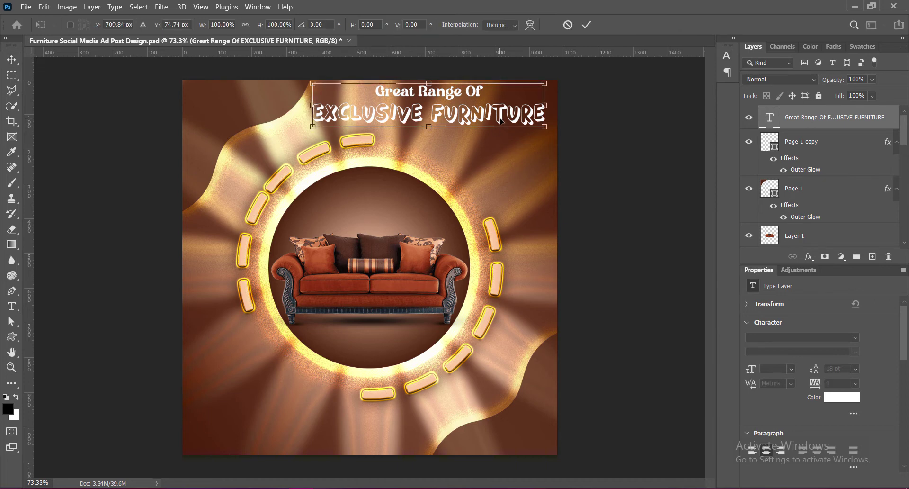
drag(415, 127, 467, 129)
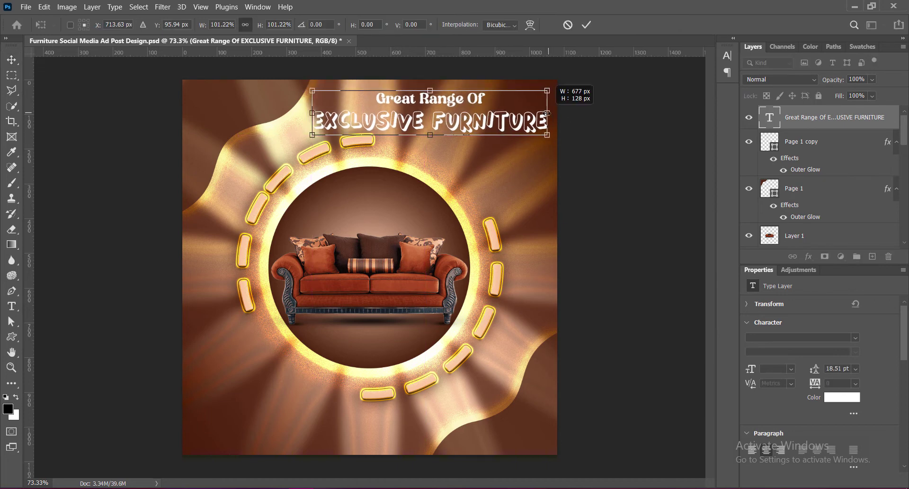
key(Return)
Colour the 'Great Range Of' line peach.
double_click(488, 131)
drag(376, 98, 484, 98)
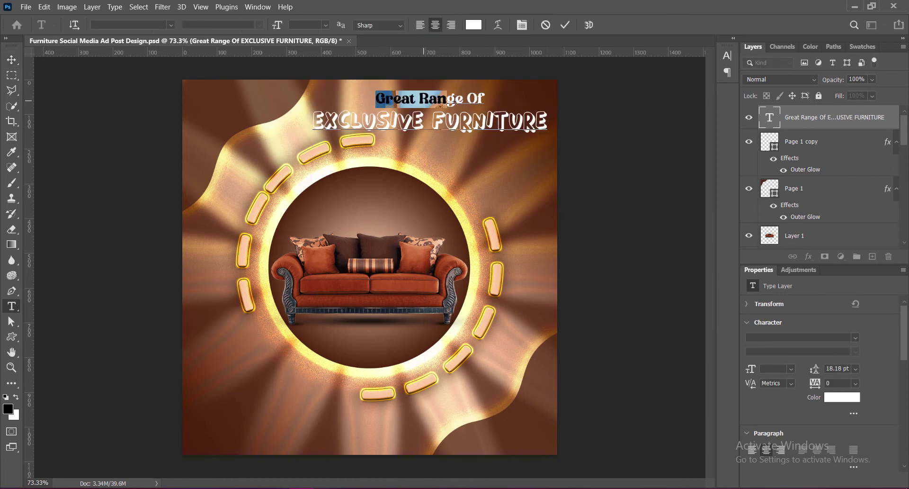
click(473, 25)
click(511, 280)
click(706, 274)
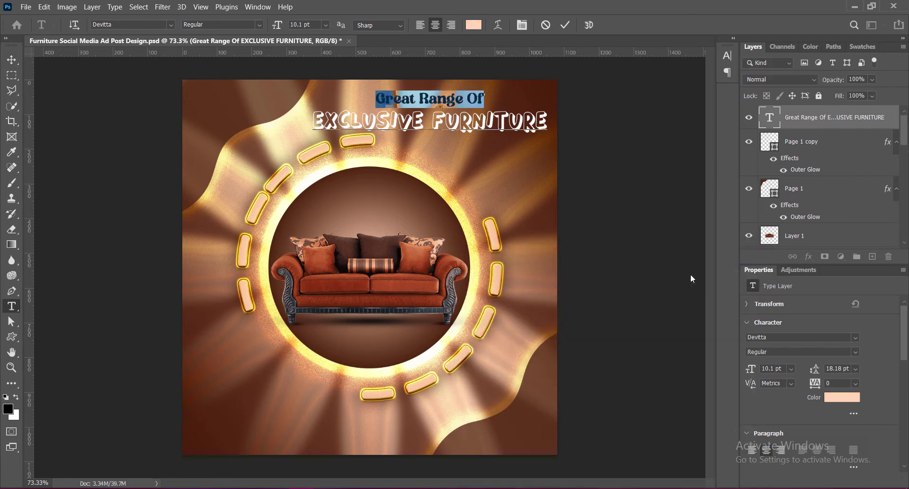
click(11, 352)
Add a Drop Shadow to the headline layer, entering 6 and fine-tuning it.
double_click(834, 122)
click(607, 299)
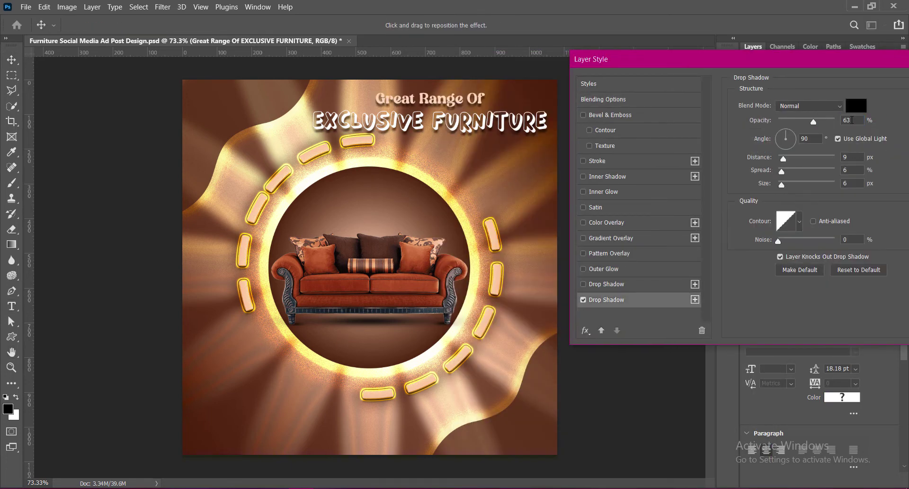
text(6)
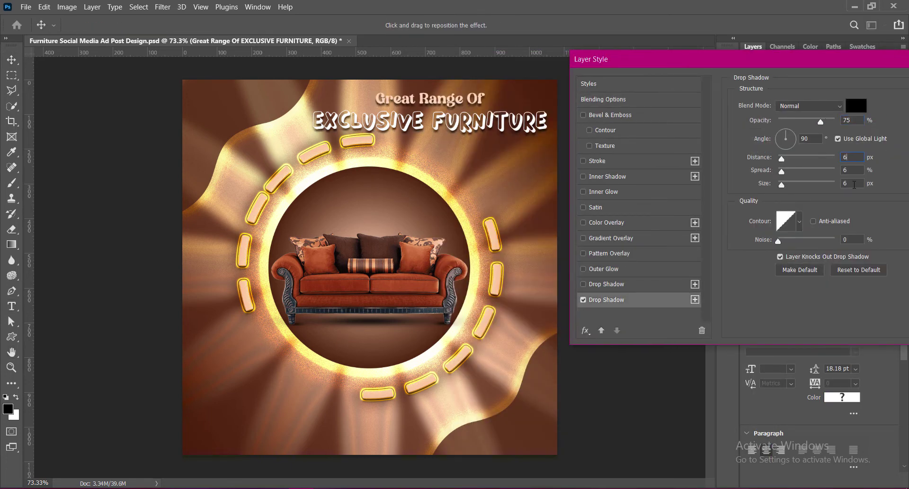
drag(797, 60, 735, 63)
click(898, 87)
Recolour the 'Great Range Of' line to #ffcf00.
double_click(770, 116)
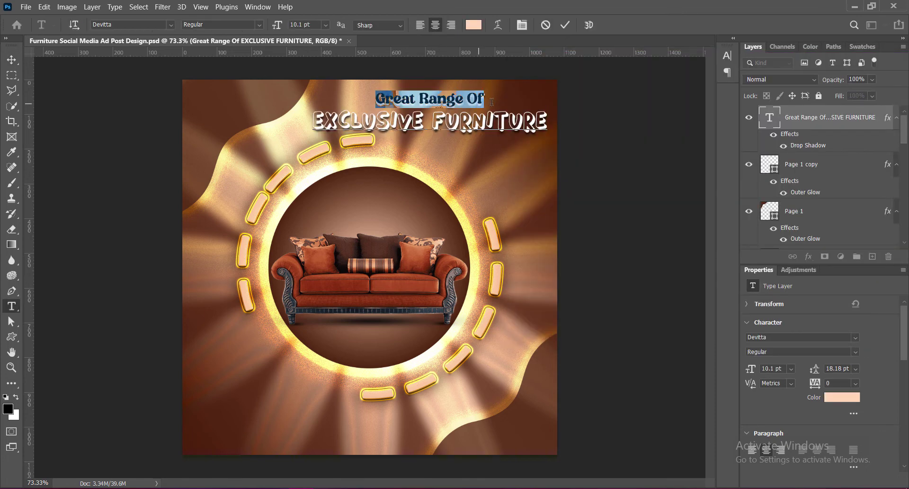
click(842, 397)
text(ffcf00)
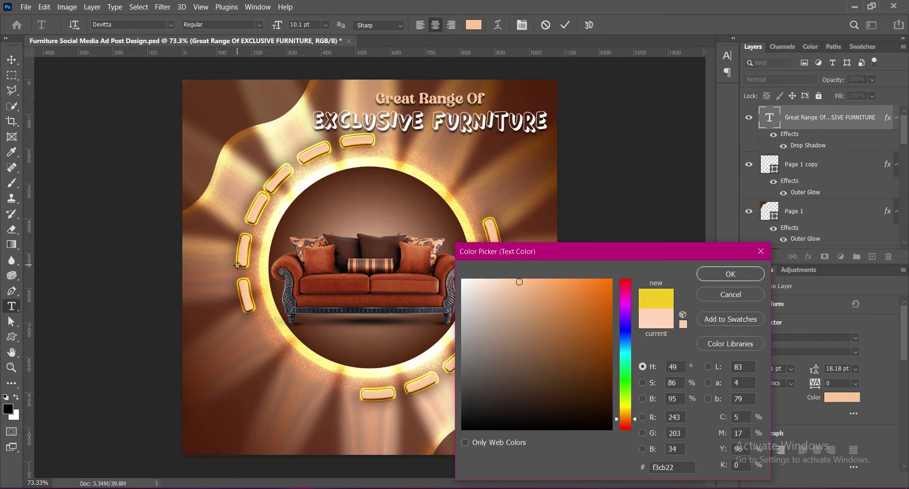
key(Return)
key(ctrl+Return)
key(v)
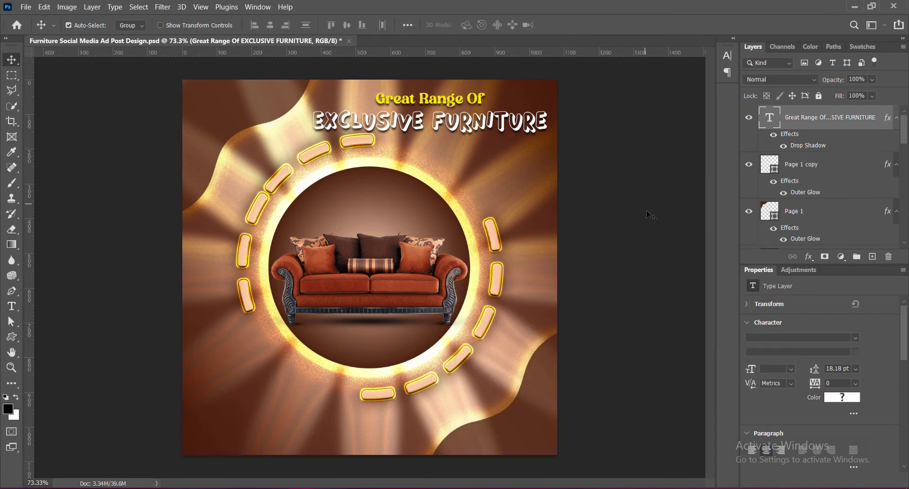
double_click(492, 126)
click(473, 25)
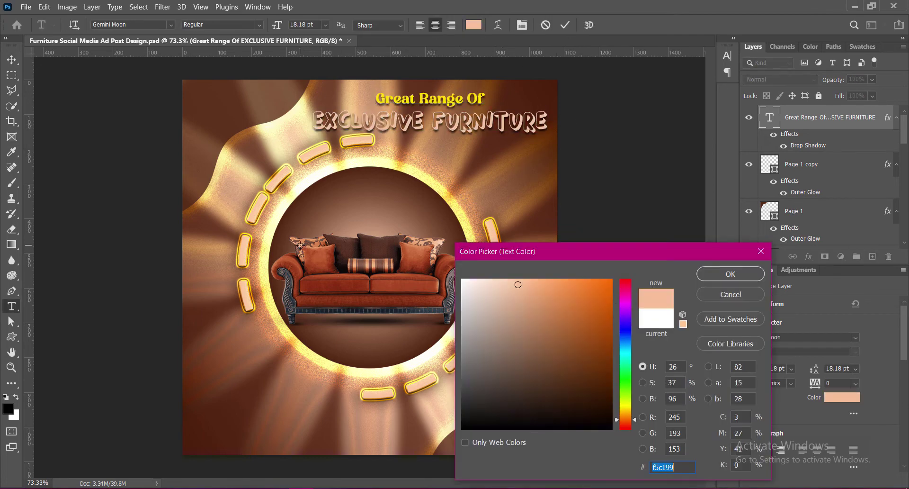
click(489, 277)
click(731, 274)
In Blending Options, enlarge the soft drop shadow to size 75 and add a second drop shadow.
right_click(805, 118)
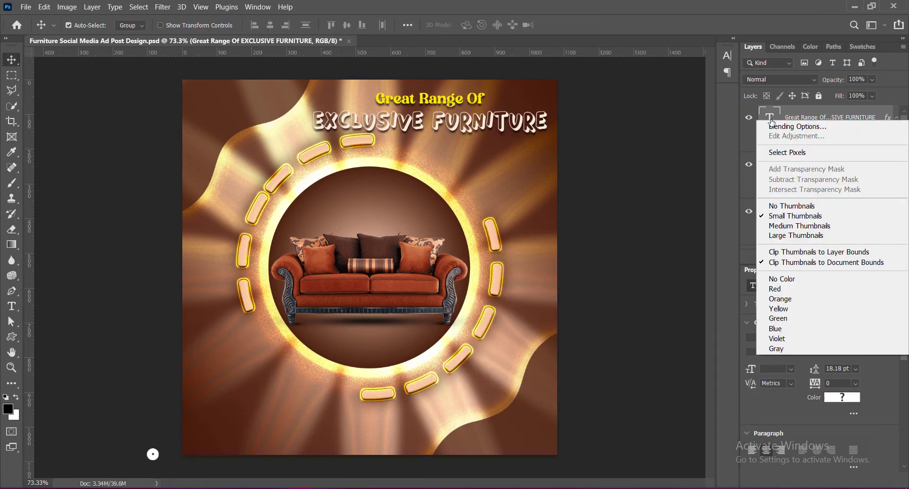
click(795, 95)
click(576, 284)
drag(763, 185, 767, 185)
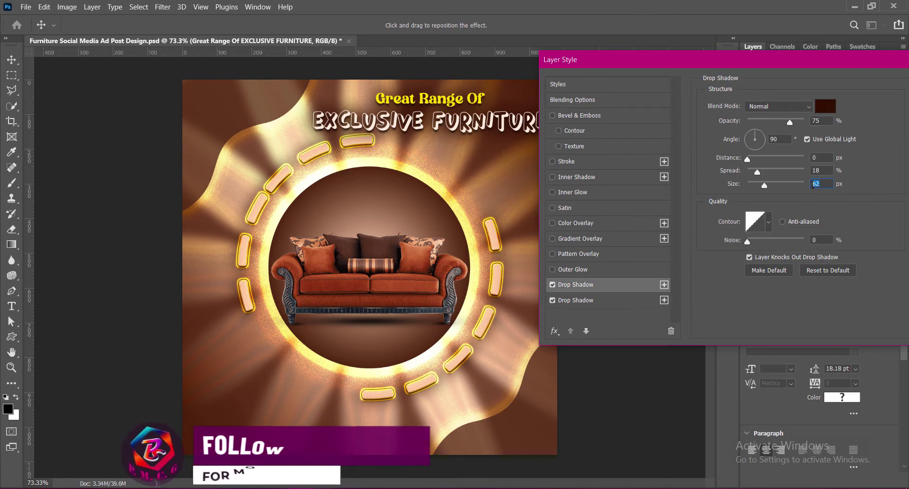
click(573, 300)
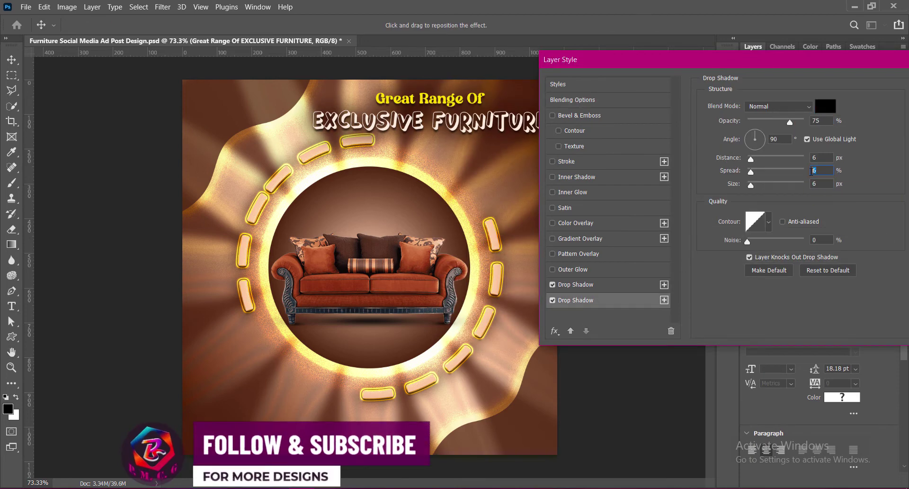
key(Return)
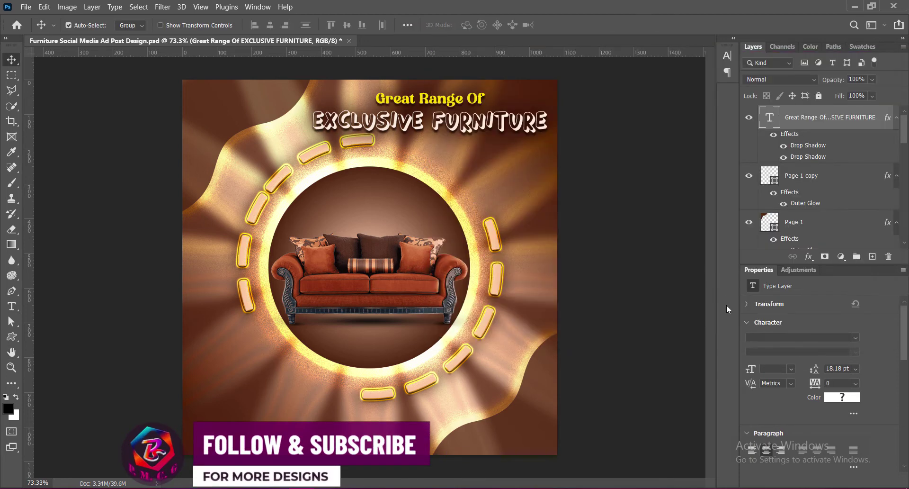
Raise the headline slightly and recheck its drop shadow settings.
drag(467, 105, 466, 102)
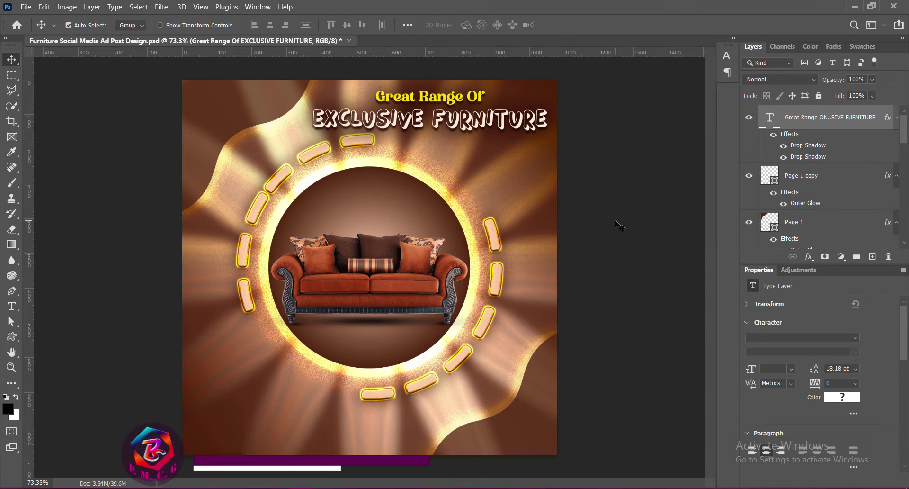
double_click(808, 145)
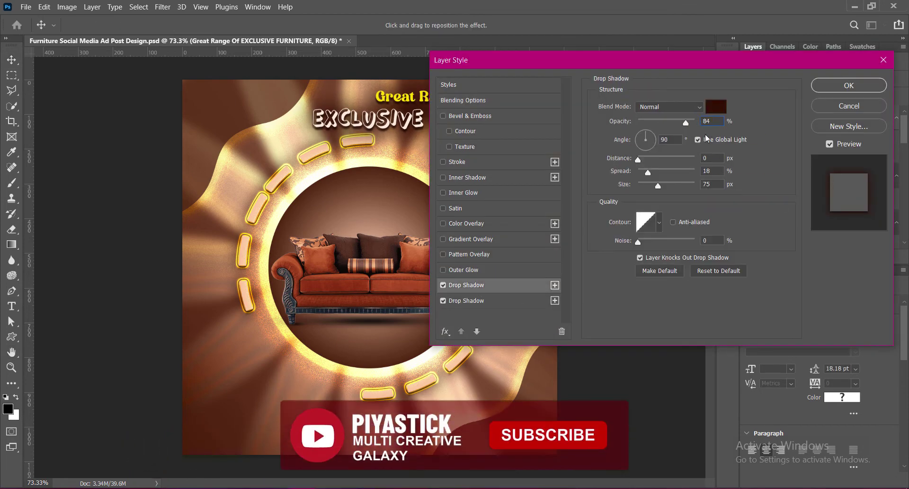
key(Return)
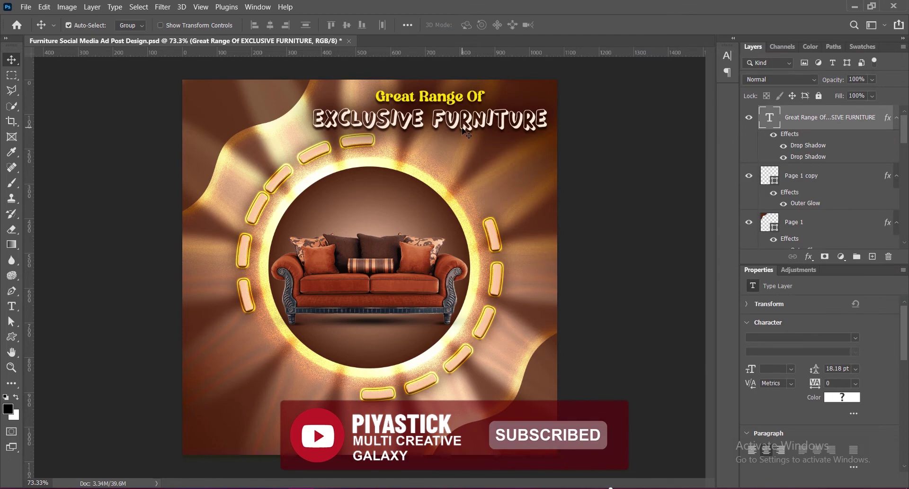
key(t)
key(Return)
Make the headline text white.
click(473, 25)
click(727, 272)
click(11, 60)
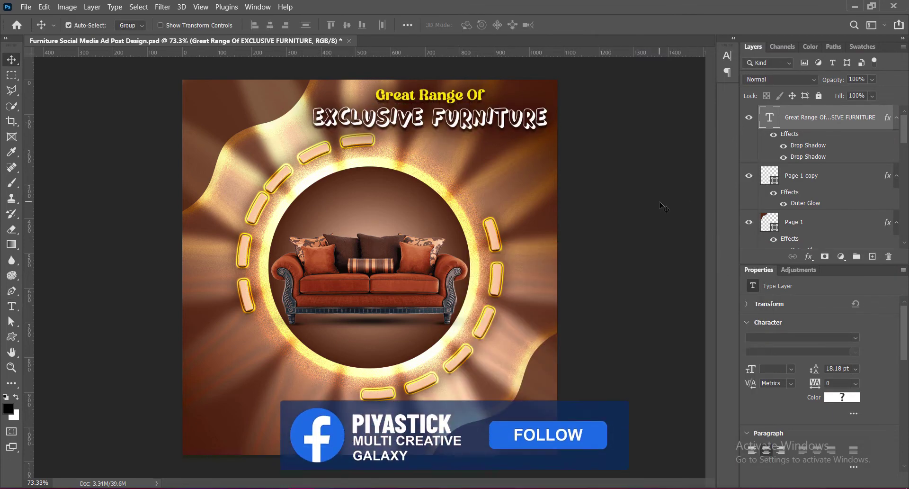
Type 'We Design Your Home More Beautiful' below the headline in Franklin Gothic Medium Cond 9 pt, #ffe600.
key(t)
click(427, 143)
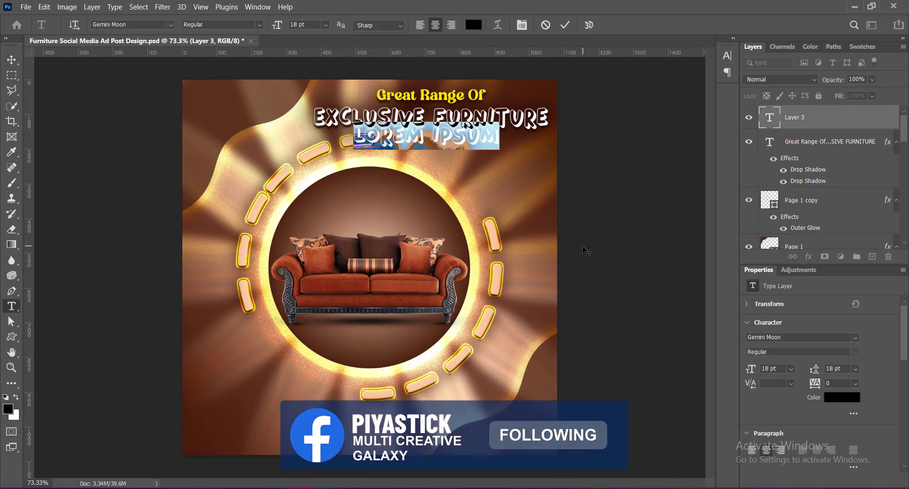
click(171, 25)
click(142, 59)
click(325, 25)
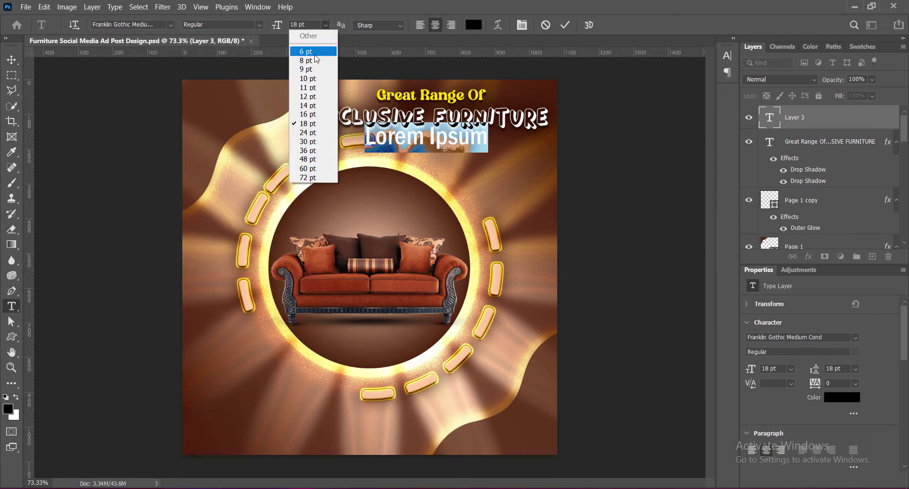
click(311, 68)
click(420, 27)
click(474, 24)
text(ffe600)
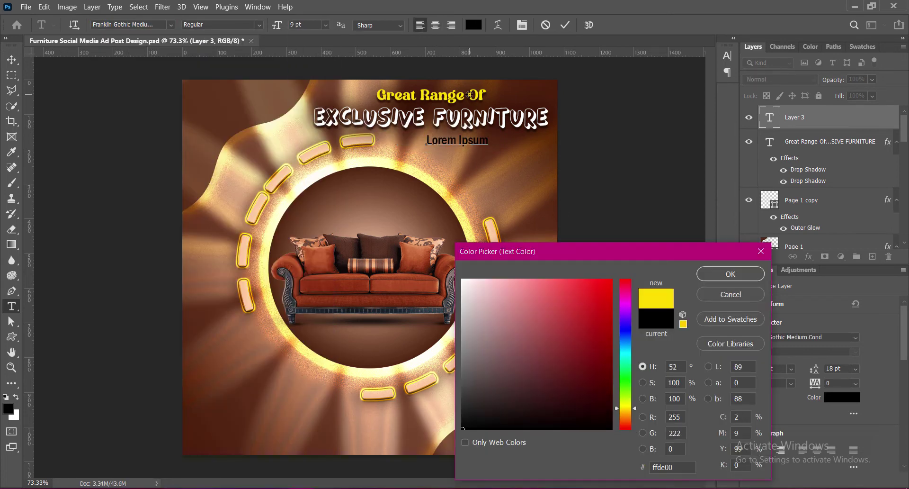
click(730, 270)
text(We Design Your Home)
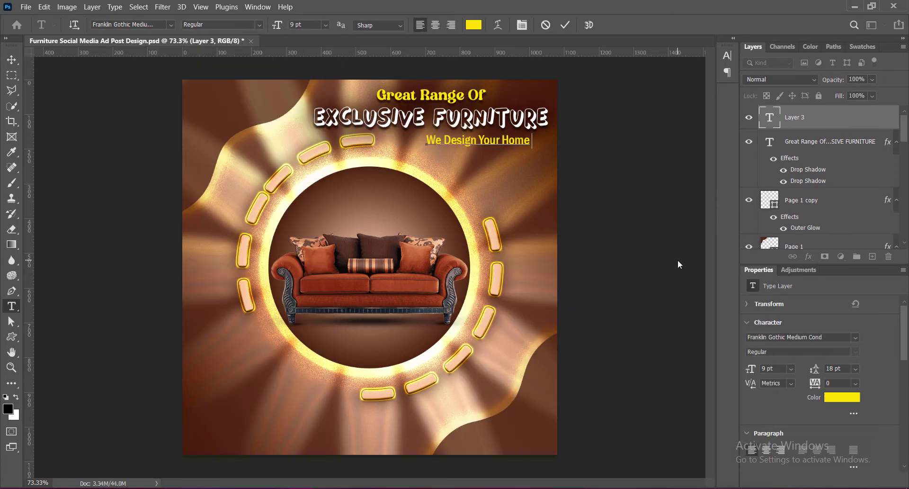
text( More Beautiful)
key(ctrl+Return)
Shrink the tagline slightly and make 'We Design Your Home' white.
key(ctrl+t)
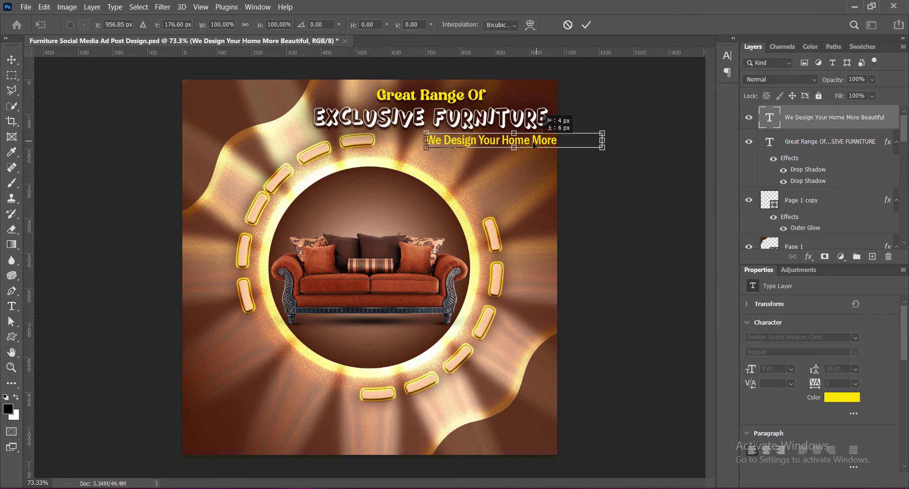
drag(598, 141, 512, 140)
key(Return)
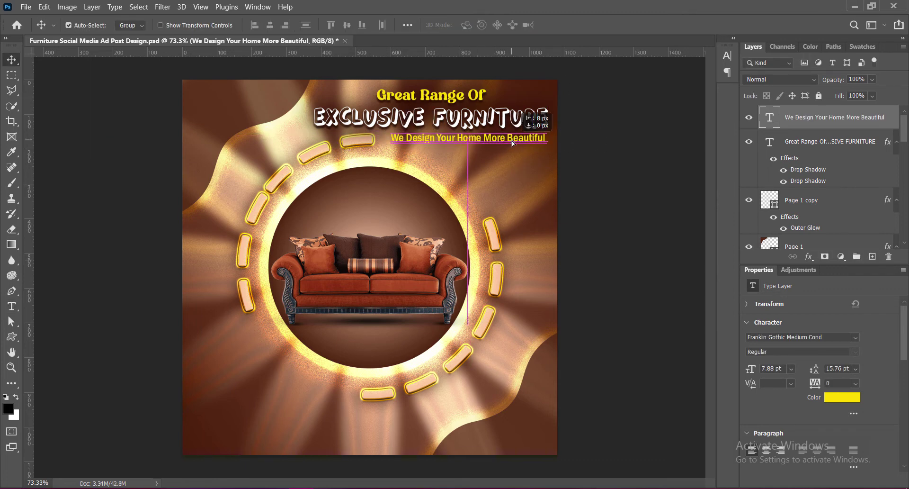
double_click(453, 142)
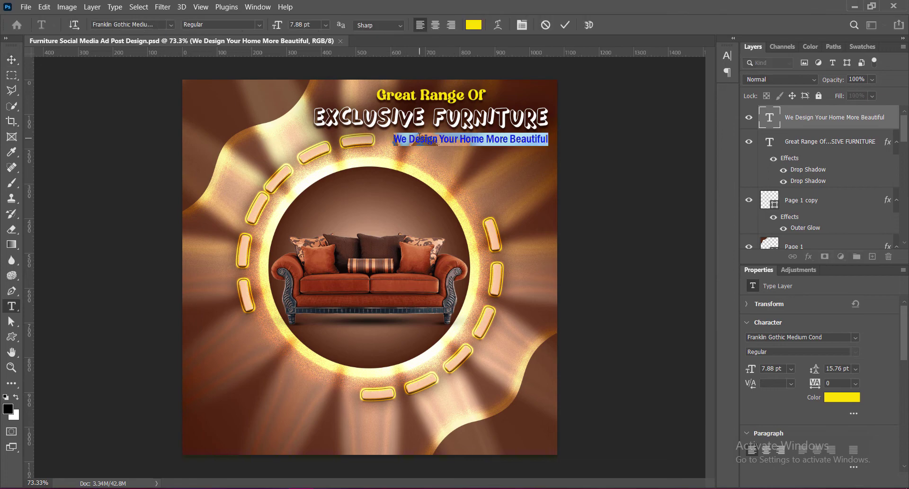
click(406, 139)
drag(407, 139, 486, 139)
click(473, 24)
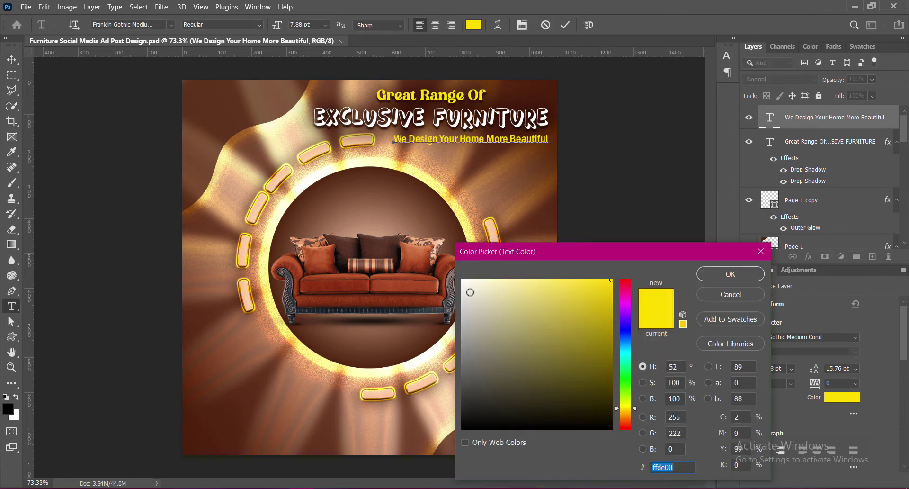
click(464, 287)
click(726, 272)
Give the tagline drop shadows with spread 3, size 4 and distance 5.
double_click(881, 118)
click(444, 285)
drag(524, 63, 658, 58)
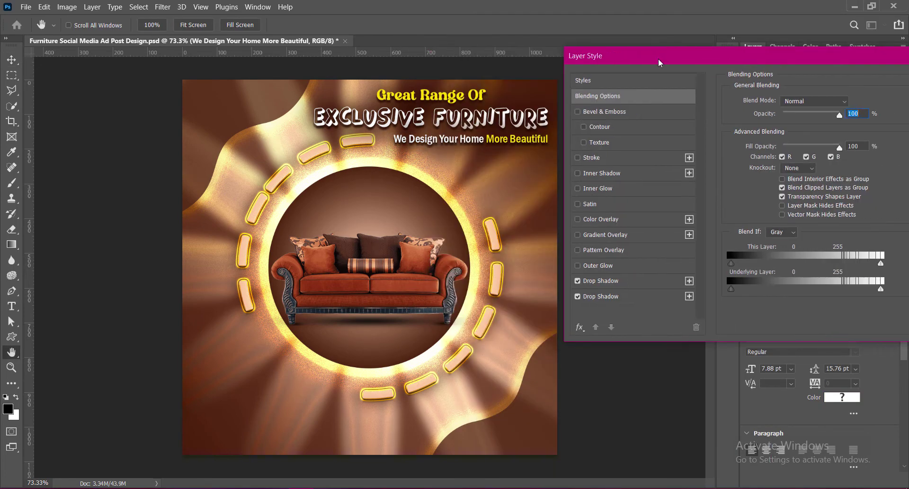
click(601, 296)
double_click(842, 167)
text(3)
key(Tab)
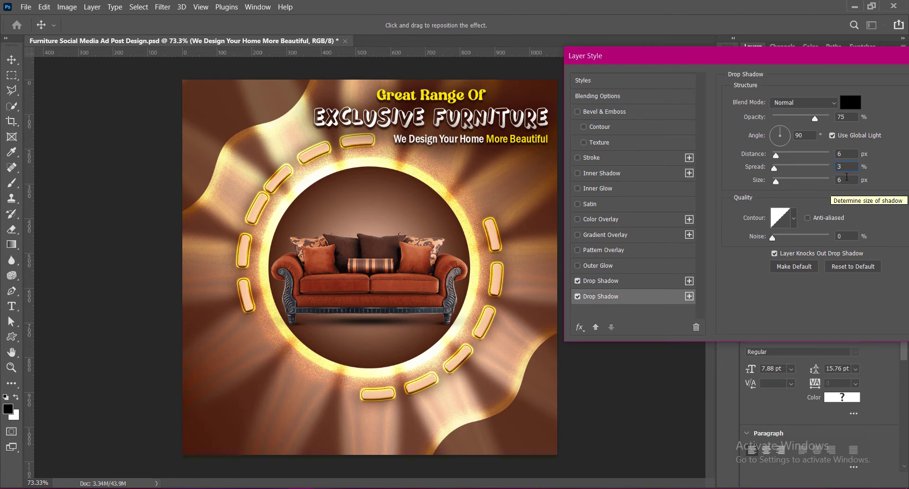
key(Down)
key(Down)
double_click(846, 153)
text(5)
drag(704, 62, 617, 70)
key(Return)
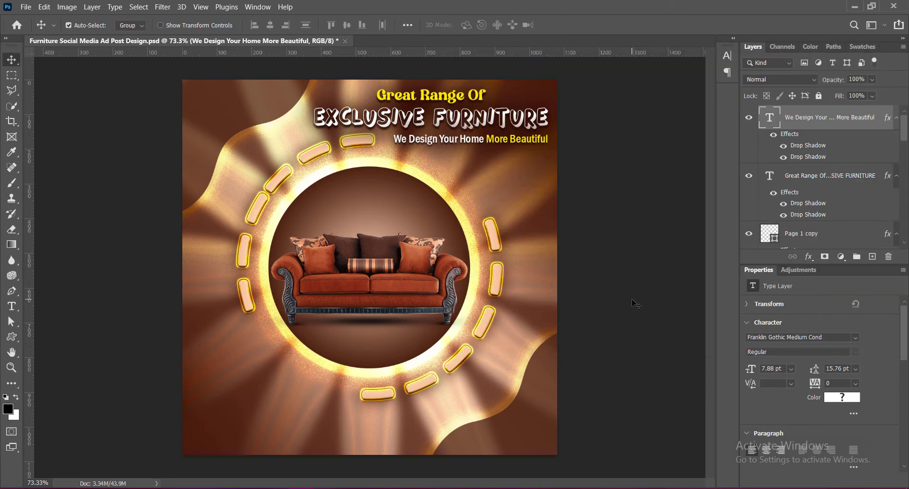
Duplicate the tagline into the ring and retype it as '65%' over 'DISCOUNT'.
drag(469, 144, 367, 211)
double_click(331, 205)
drag(293, 204, 396, 204)
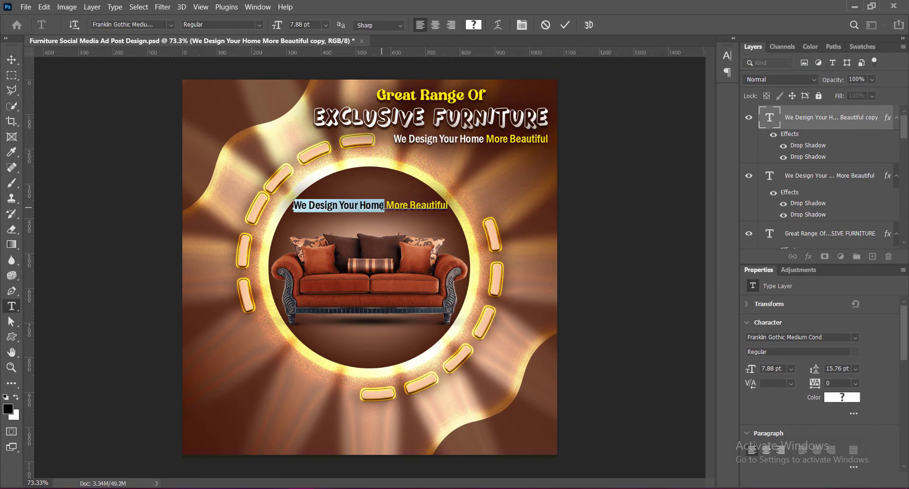
text(65%)
key(Return)
key(shift+End)
text(DISCO)
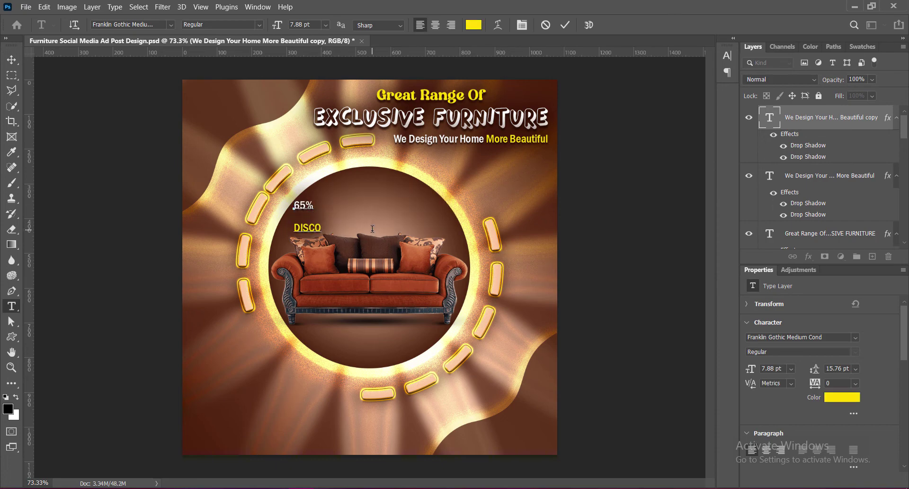
text(UNT)
Centre-align in Franklin Gothic Demi Cond, DISCOUNT yellow, 65% at 18 pt, 12 pt leading.
key(ctrl+a)
click(435, 25)
click(727, 55)
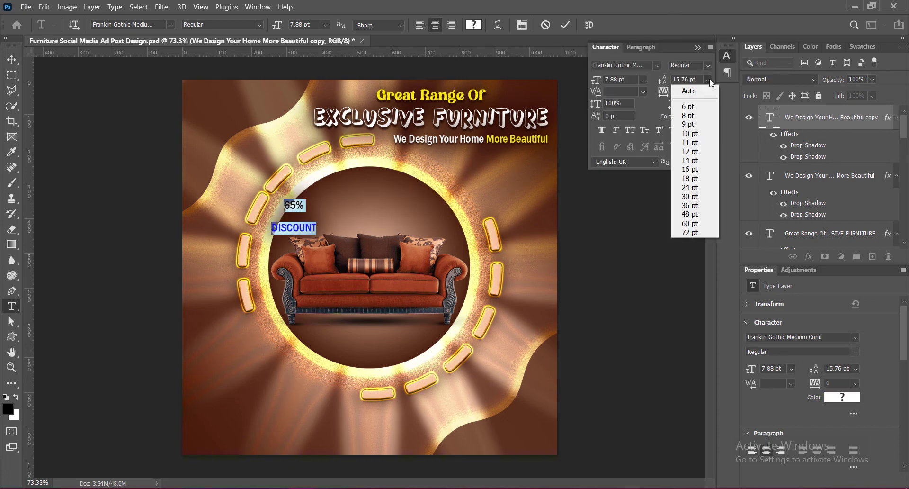
click(171, 25)
click(260, 24)
click(325, 24)
click(307, 123)
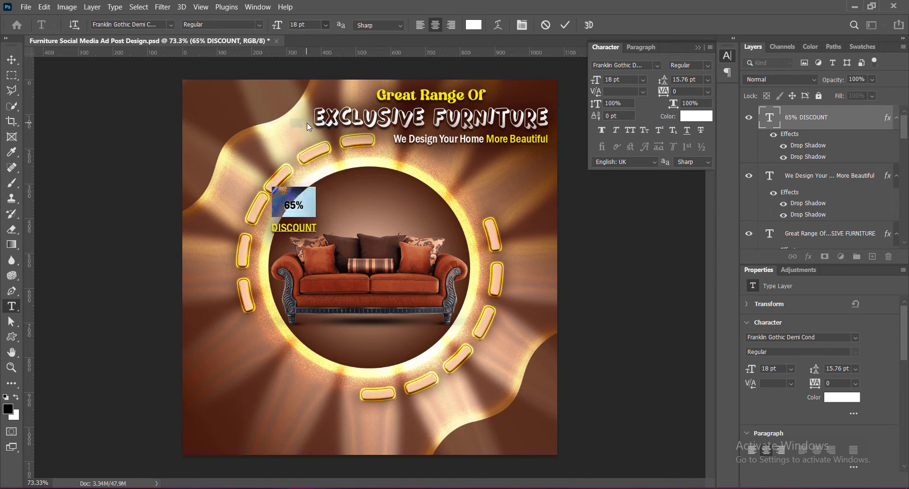
click(324, 24)
click(307, 94)
click(272, 229)
double_click(272, 229)
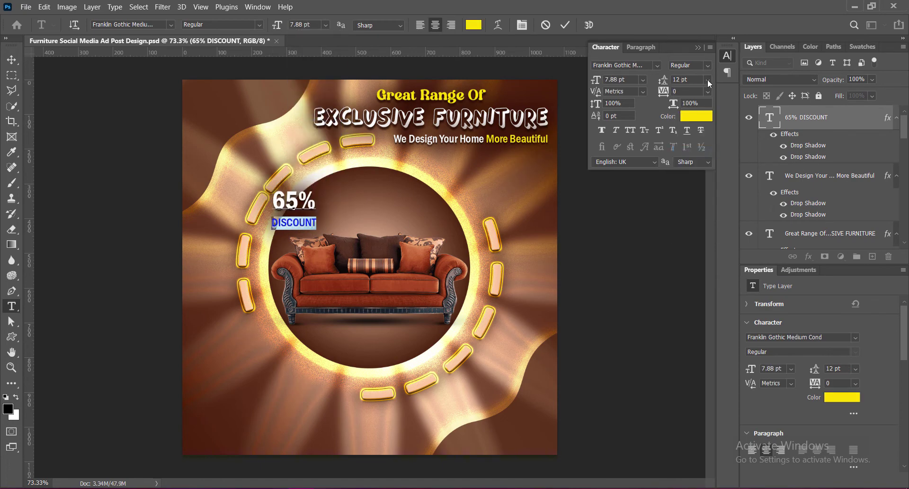
click(11, 60)
Centre 65% DISCOUNT above the sofa and adjust its two drop shadows, increasing spread.
drag(292, 205, 367, 208)
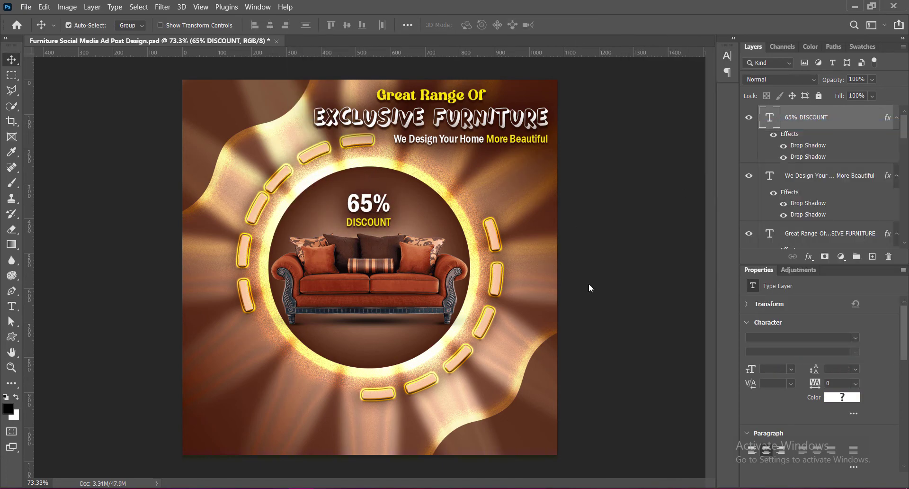
click(477, 305)
click(722, 162)
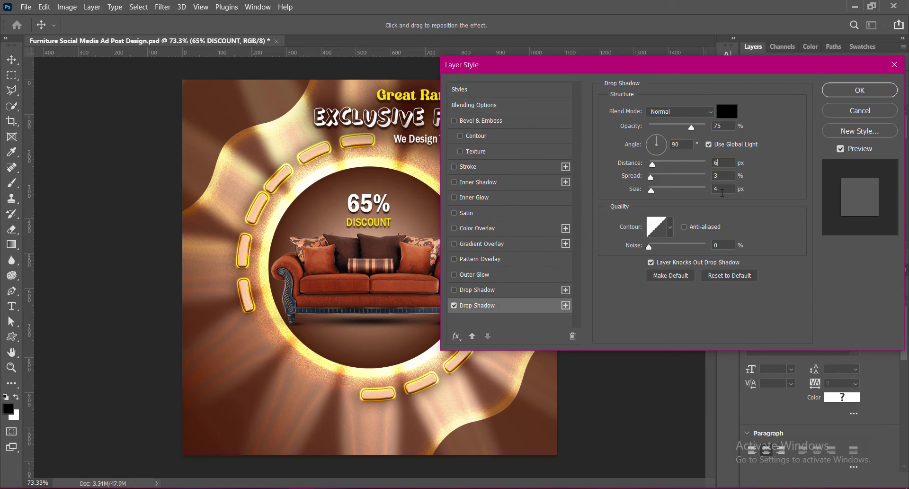
text(3)
drag(650, 177, 652, 190)
click(477, 290)
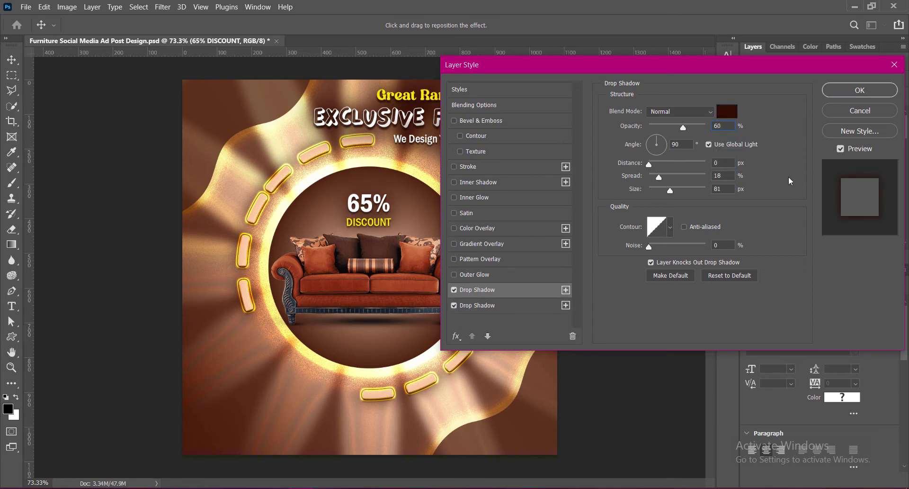
key(Return)
Enlarge and re-centre 65% DISCOUNT, tweak DISCOUNT spacing, and copy the tagline below the sofa.
key(ctrl+t)
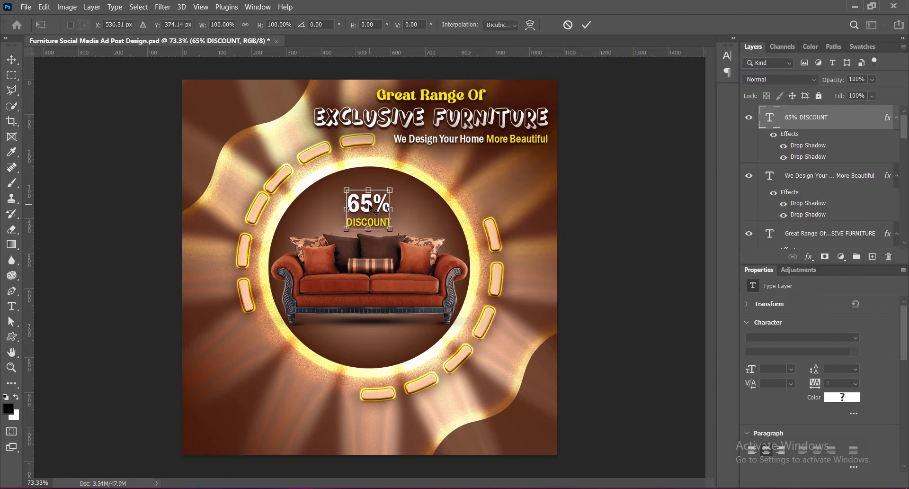
drag(391, 190, 401, 180)
key(Return)
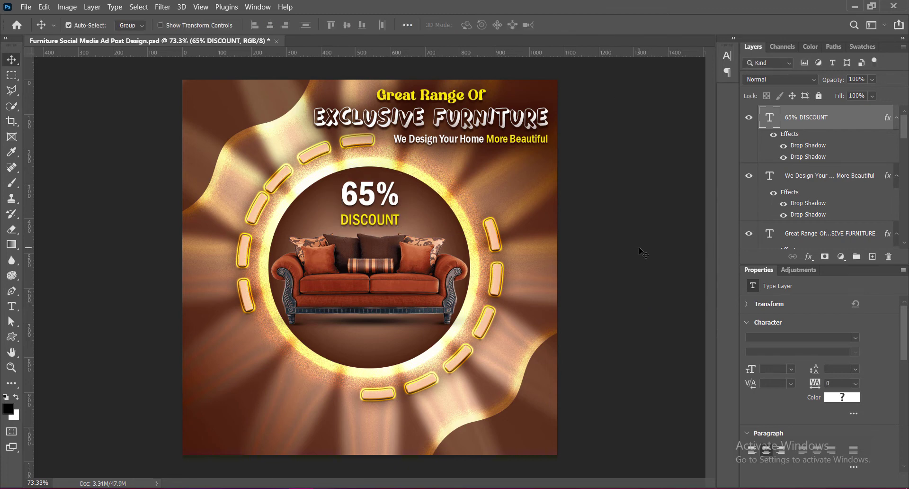
key(Down)
key(Down)
key(Down)
double_click(370, 220)
click(728, 56)
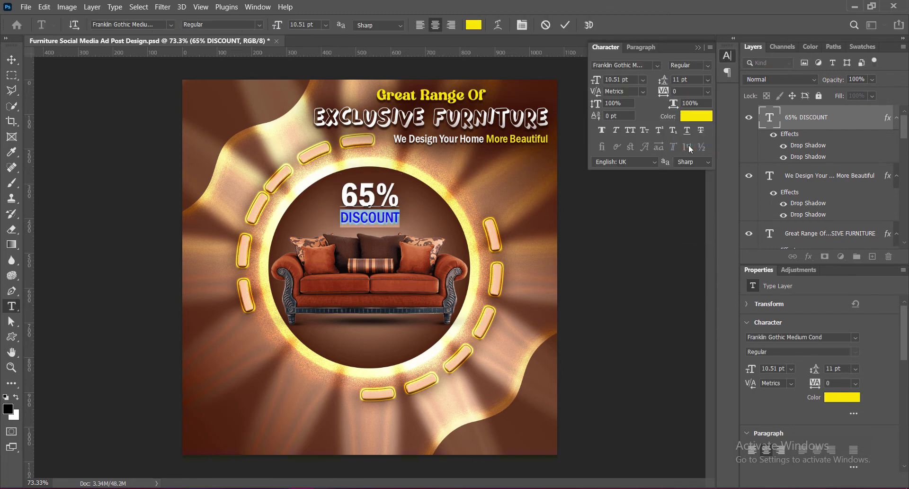
key(ctrl+Return)
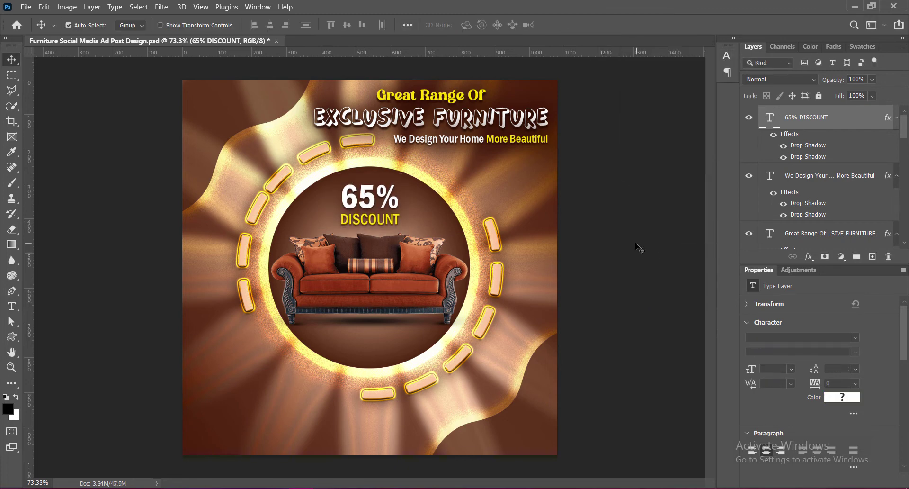
drag(466, 140, 381, 347)
Set the copied tagline in Gemini Moon and retype it as LIMITED OFFER.
double_click(381, 347)
click(171, 24)
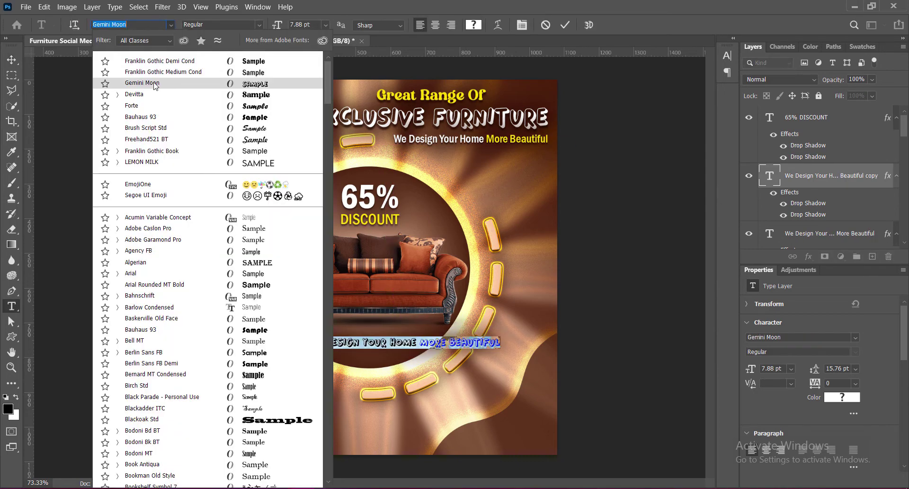
click(154, 83)
drag(308, 342, 416, 345)
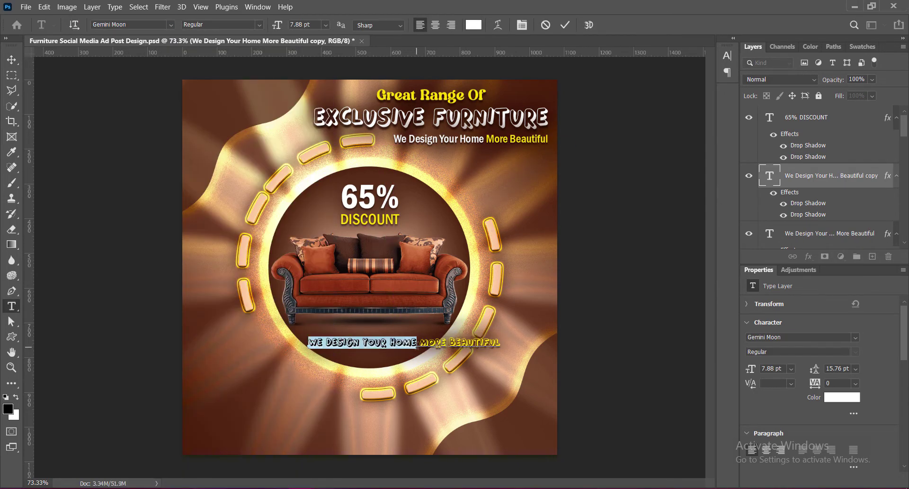
text(LIMITED)
key(shift+End)
text(OFER)
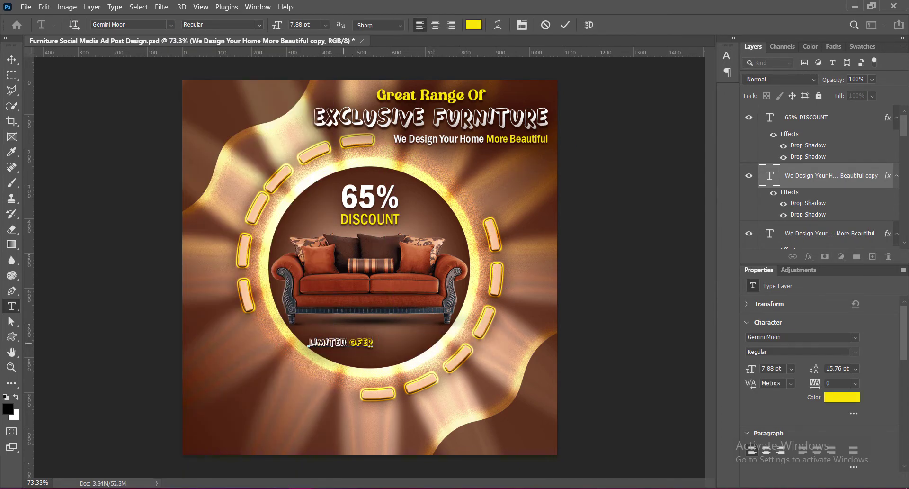
text(F)
Scale and centre LIMITED OFFER below the sofa, then copy the tagline to bottom-left.
key(ctrl+t)
drag(374, 349, 404, 347)
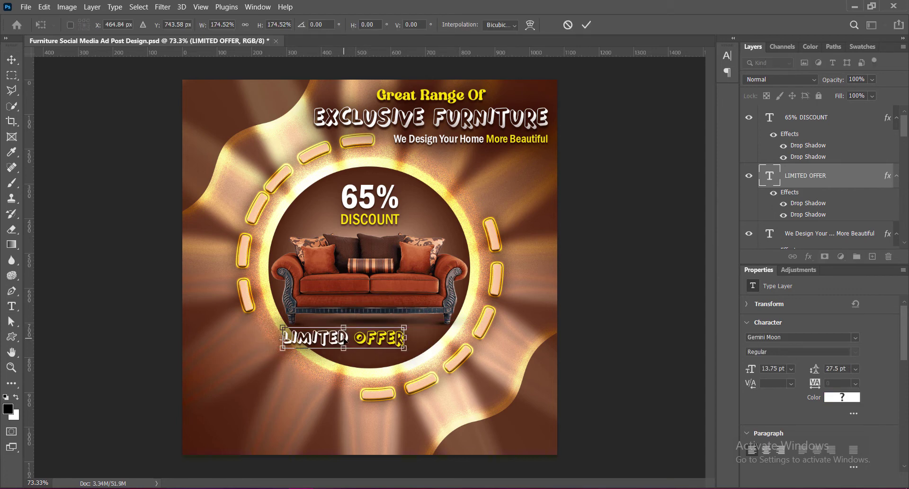
drag(344, 340, 370, 340)
key(Return)
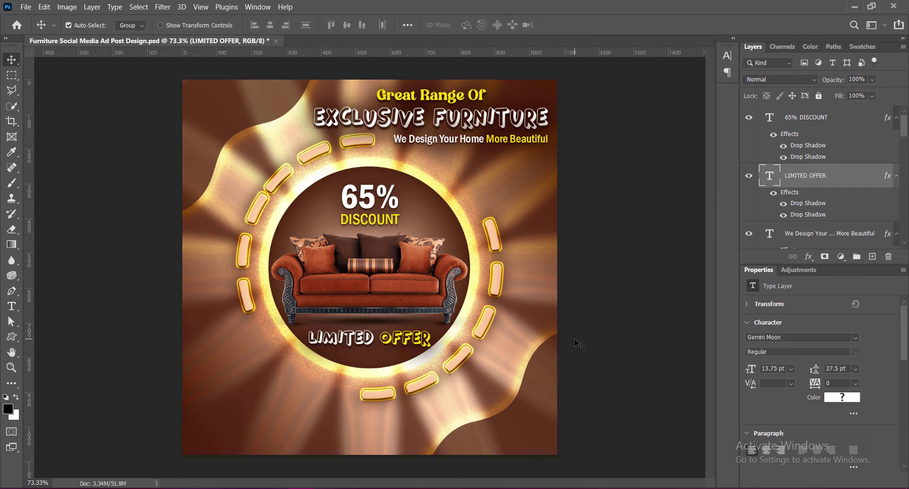
key(ctrl+t)
drag(370, 351, 371, 351)
key(Return)
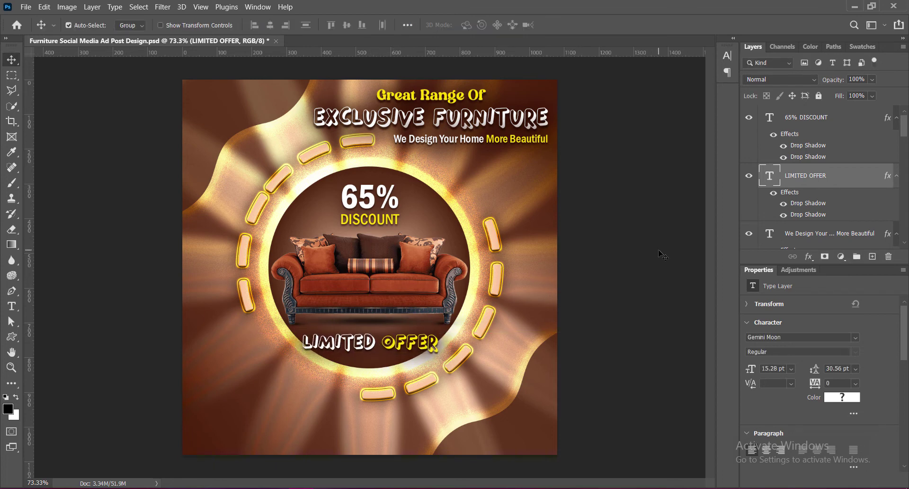
key(Left)
key(Left)
key(Left)
key(Left)
key(Left)
key(Left)
key(Left)
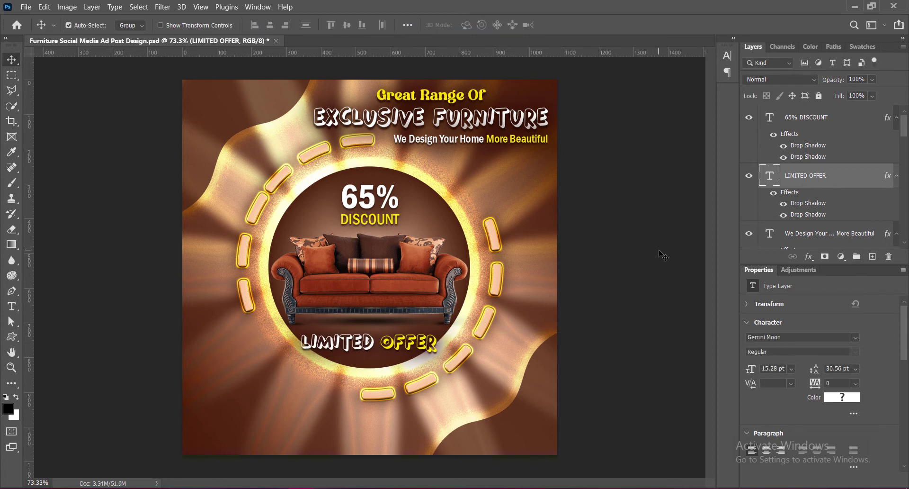
key(Down)
key(Down)
key(Down)
key(Down)
key(Down)
key(Down)
key(Down)
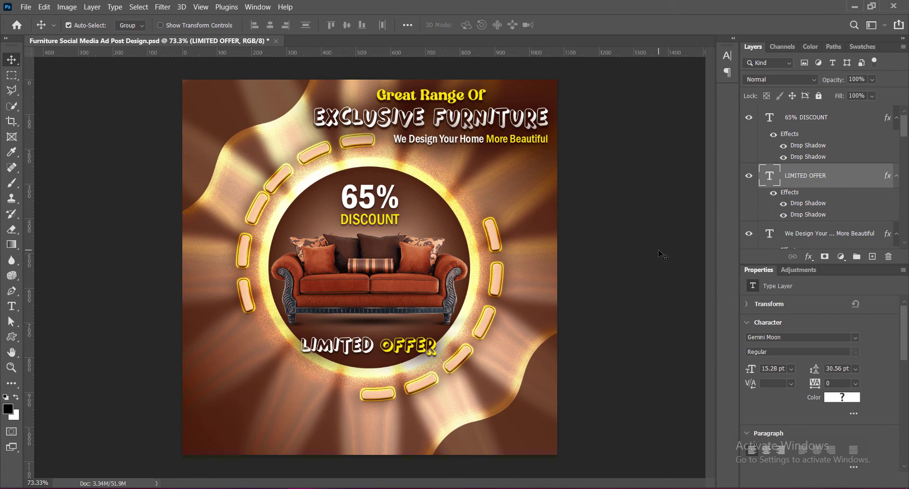
click(468, 144)
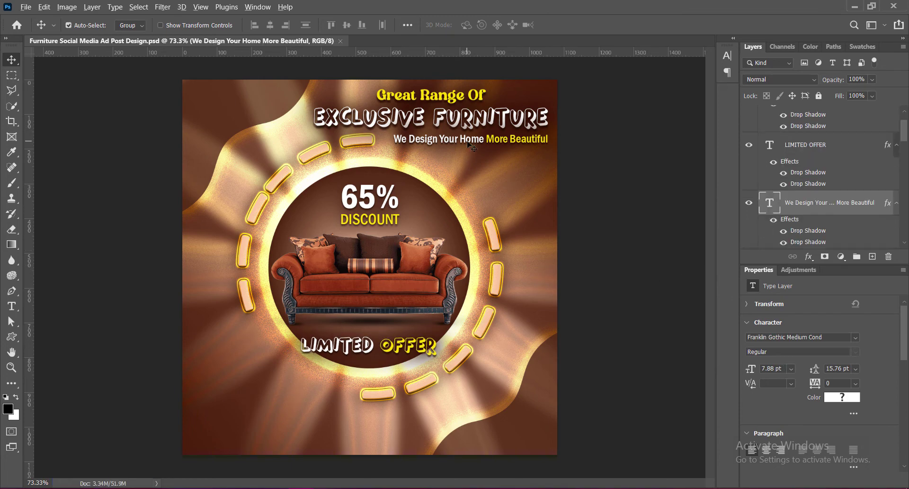
drag(468, 144, 293, 417)
Replace the copied tagline with 'Contact Us:' and the phone number on a second line.
double_click(293, 416)
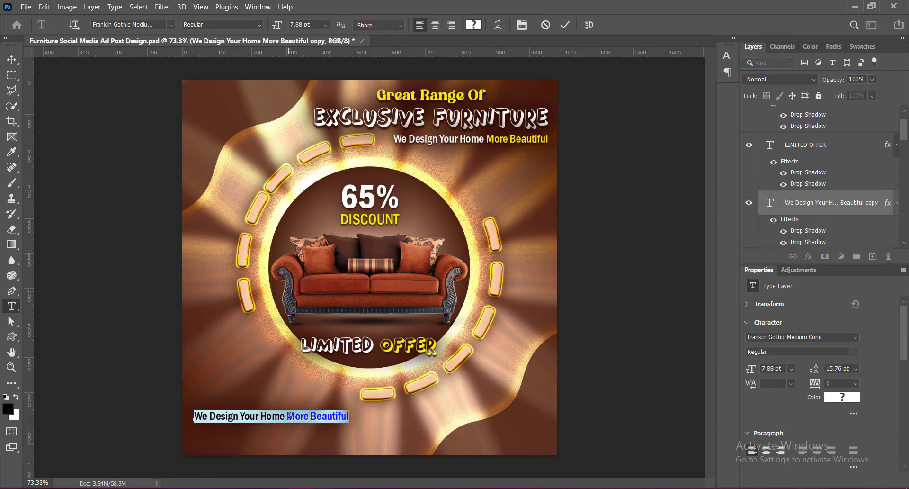
click(286, 417)
key(Return)
drag(199, 414, 301, 416)
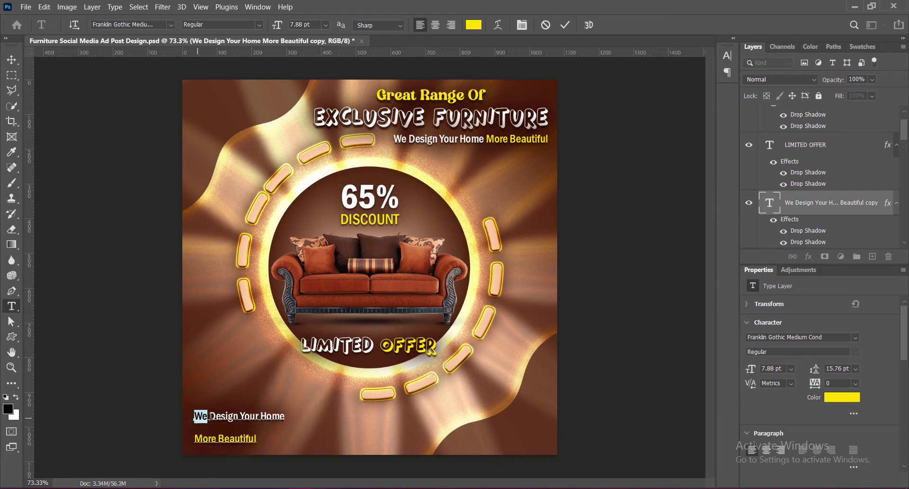
text(Contact Us:)
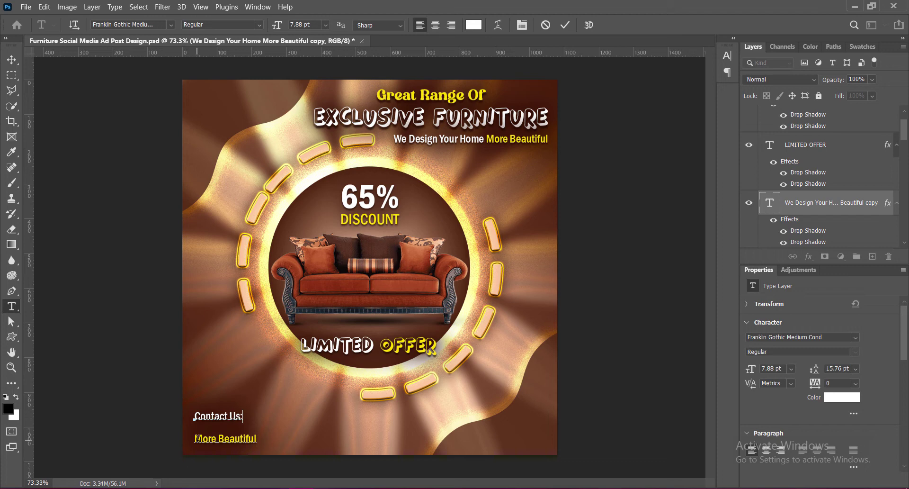
drag(195, 438, 281, 438)
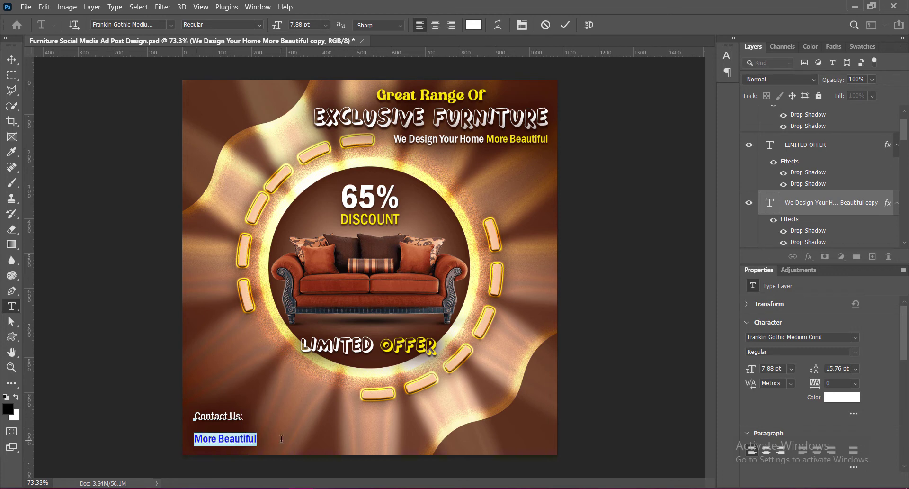
key(BackSpace)
text(+000 123 456)
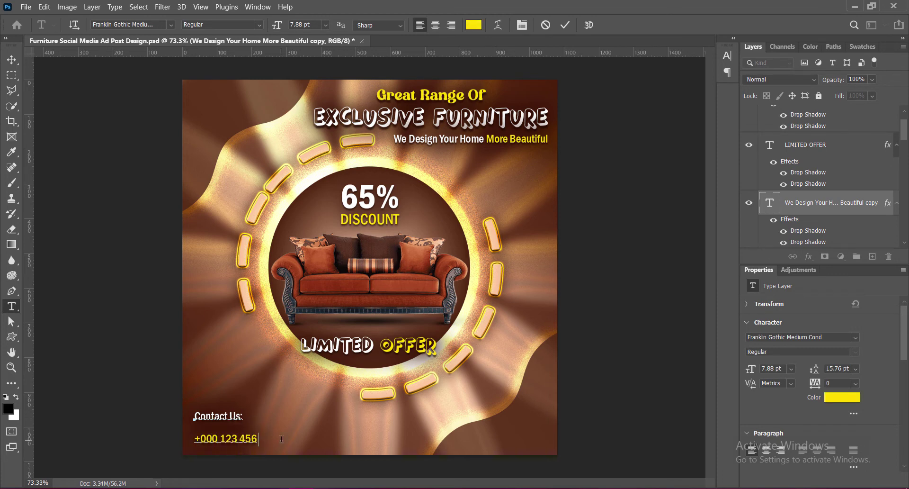
text(7890)
Set the phone number to Franklin Gothic Demi Cond at 10 pt.
key(ctrl+a)
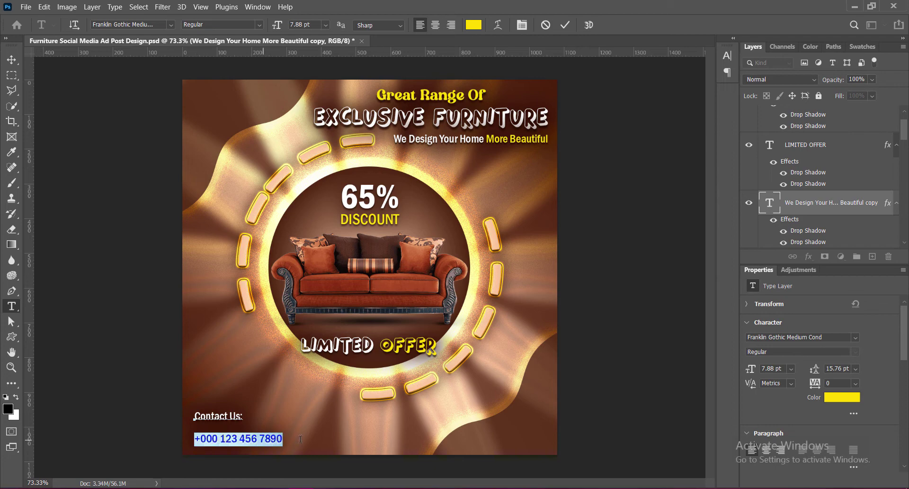
click(176, 72)
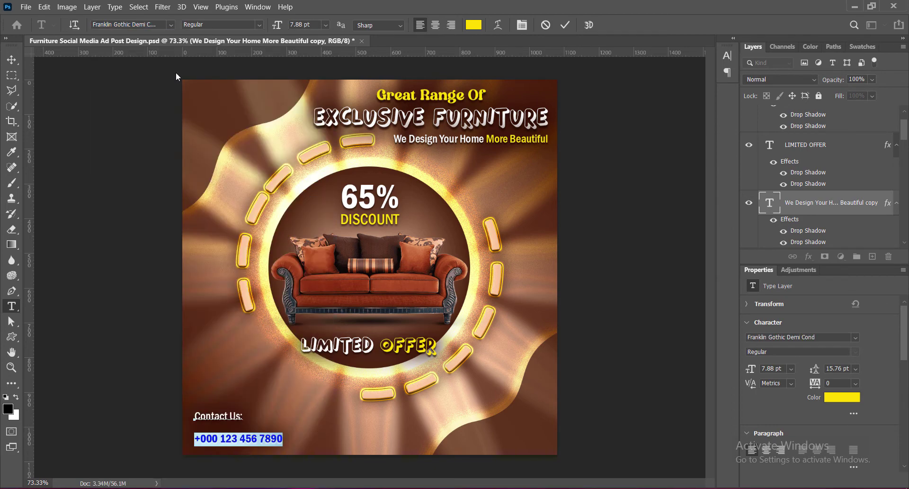
click(325, 25)
click(316, 70)
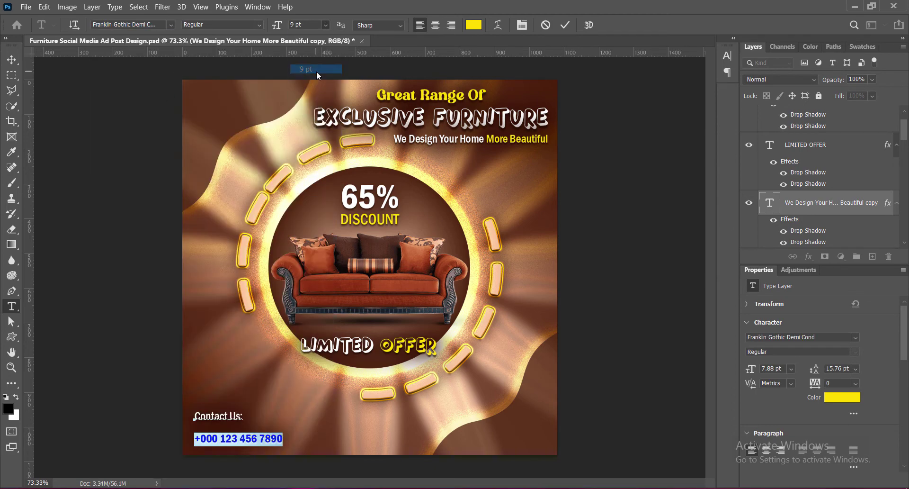
click(325, 25)
click(307, 97)
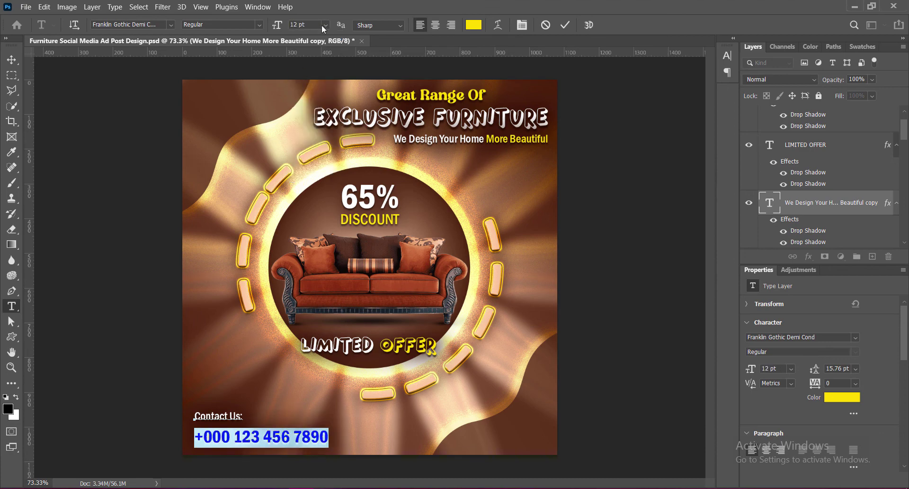
click(324, 25)
click(312, 78)
Give the contact text 10 pt leading and shift it slightly down and right.
click(728, 56)
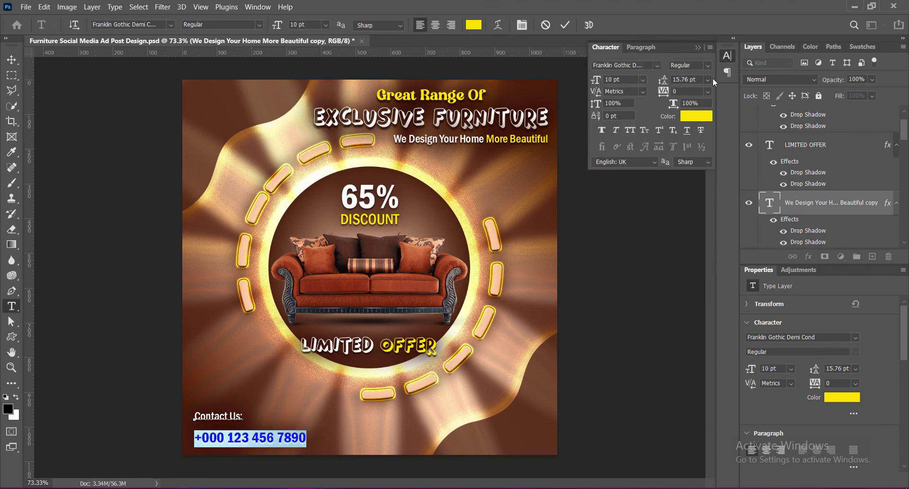
click(707, 79)
click(691, 135)
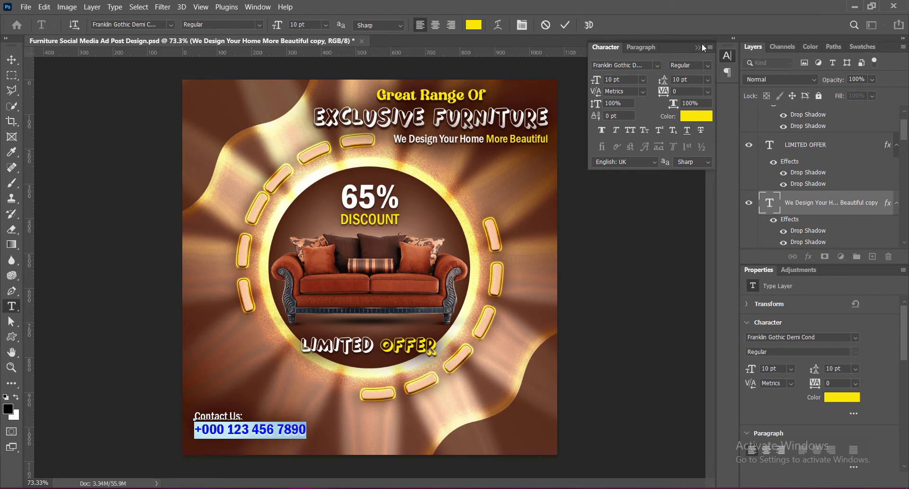
click(565, 25)
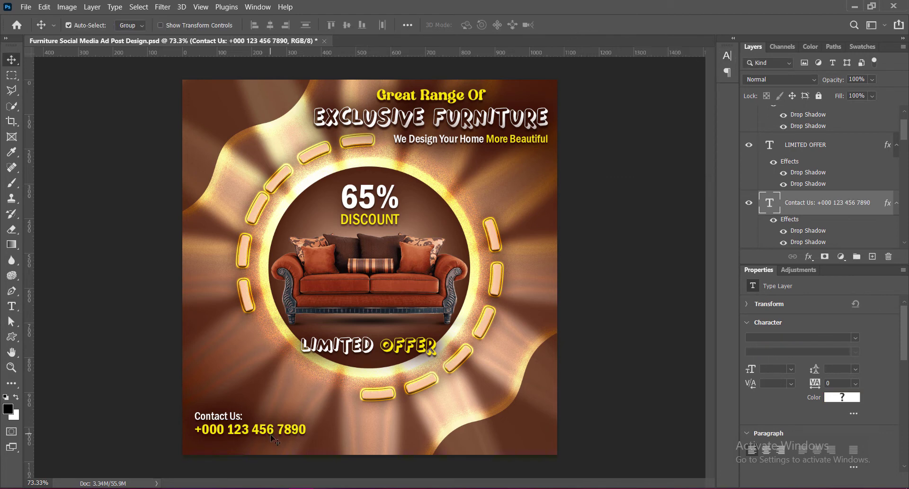
drag(271, 431, 271, 436)
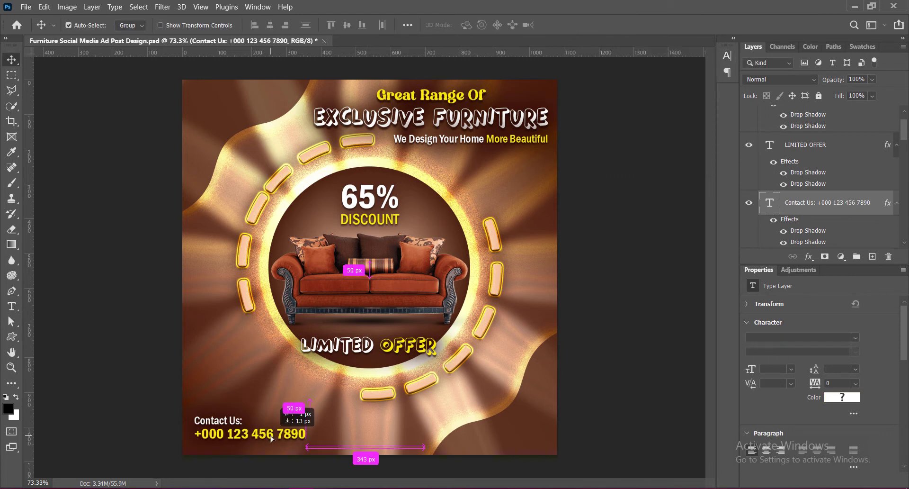
drag(271, 436, 293, 437)
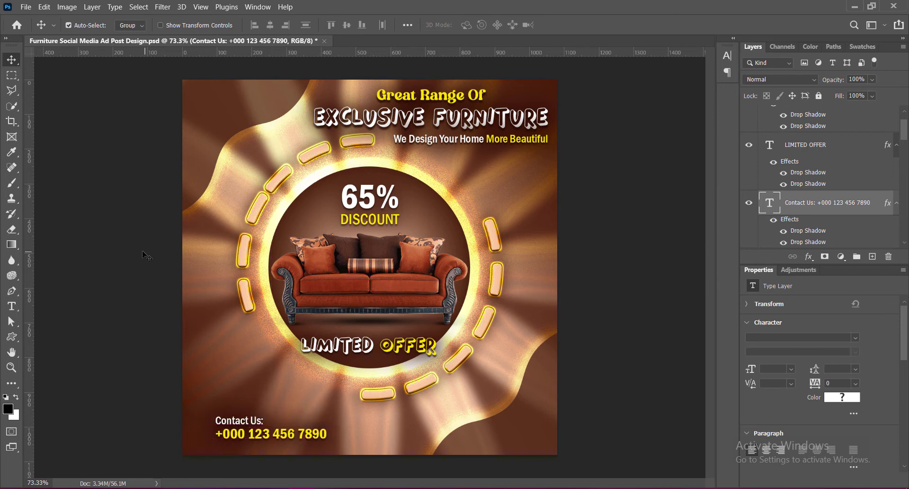
Paste a white phone icon and scale it down beside the contact text.
key(ctrl+v)
key(ctrl+t)
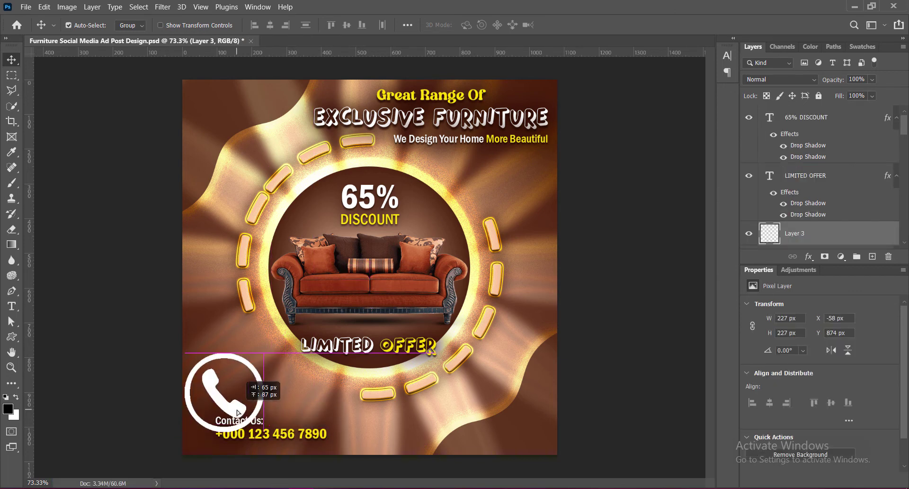
drag(243, 383, 220, 426)
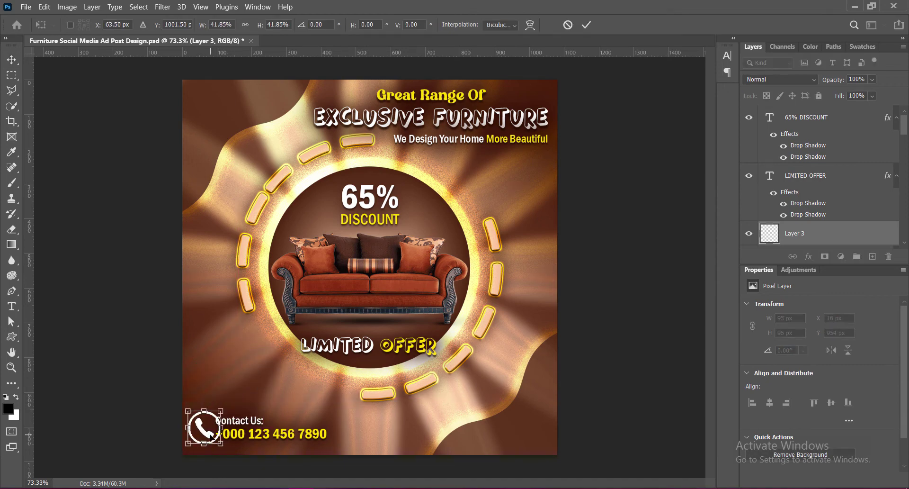
drag(205, 445, 205, 441)
key(Return)
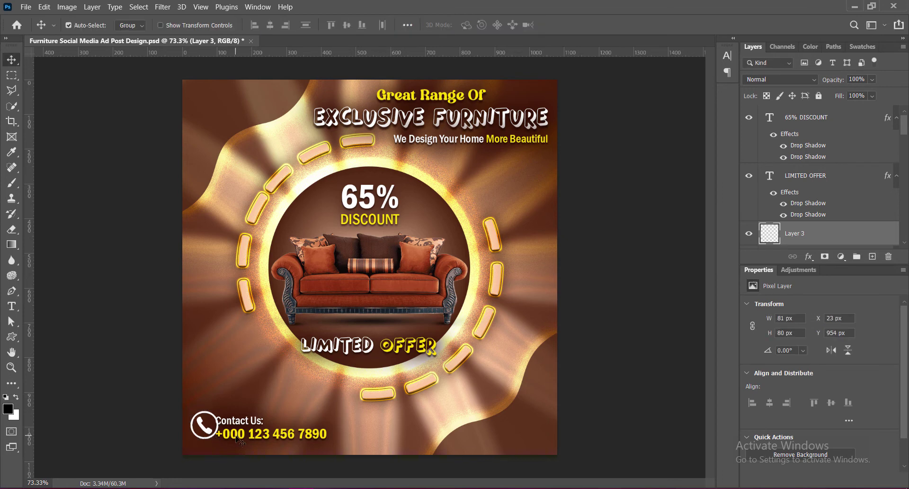
Nudge the contact text into line and shrink the phone icon slightly more.
click(241, 420)
key(Right)
key(Right)
key(Right)
key(Right)
key(Right)
key(Right)
key(Right)
key(Right)
key(Right)
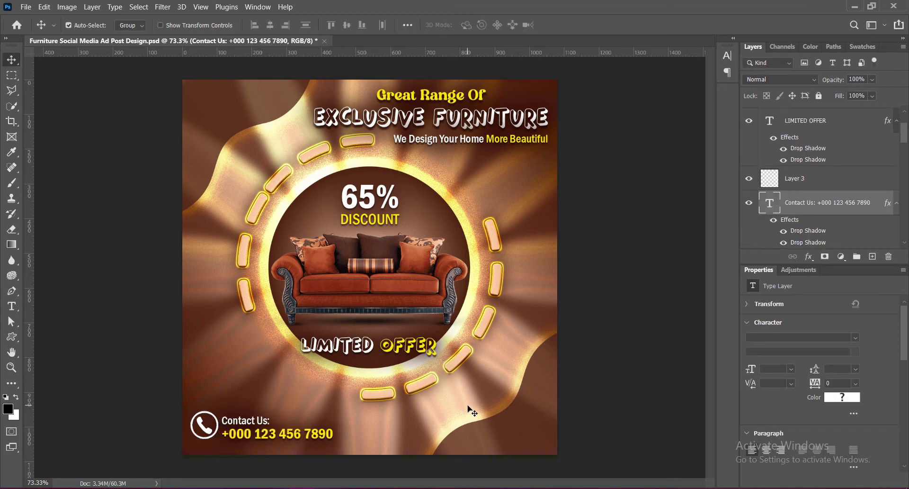
key(Right)
key(Right)
key(Right)
ctrl+click(208, 435)
key(ctrl+t)
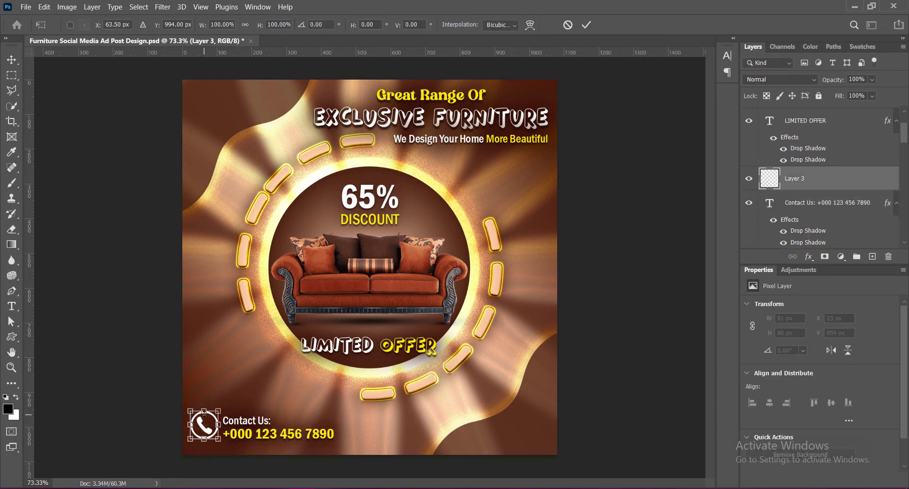
drag(190, 412, 193, 415)
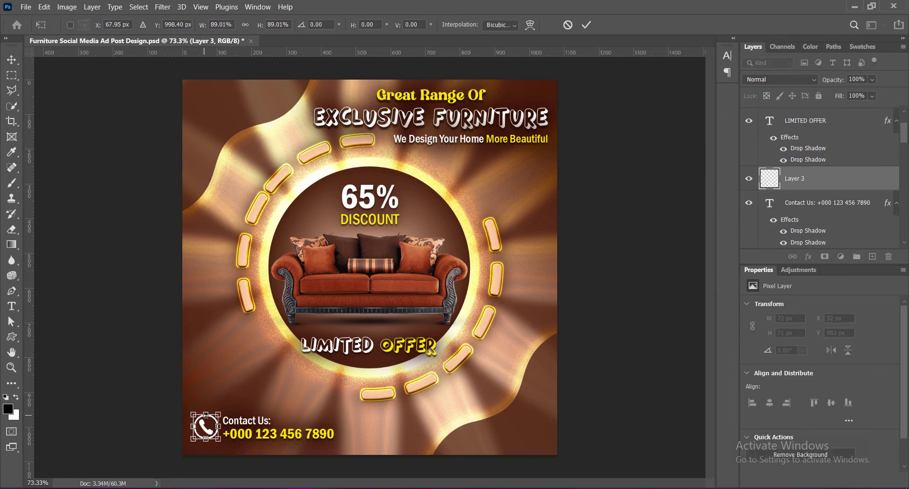
key(Return)
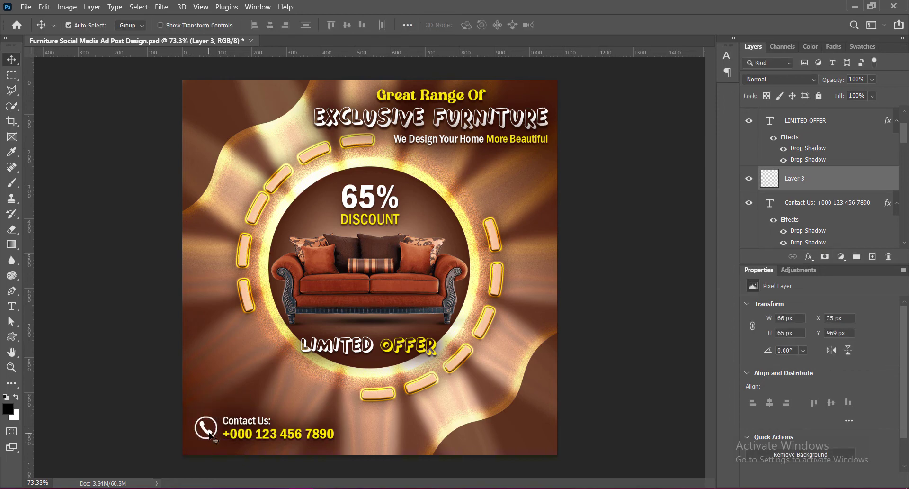
click(251, 442)
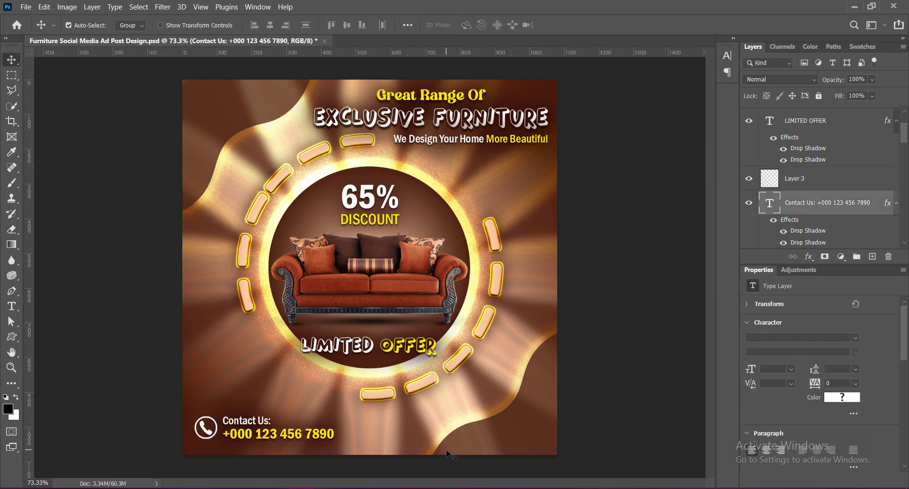
key(Left)
key(Left)
key(Left)
Apply the two drop shadows to the phone icon layer and save.
click(805, 178)
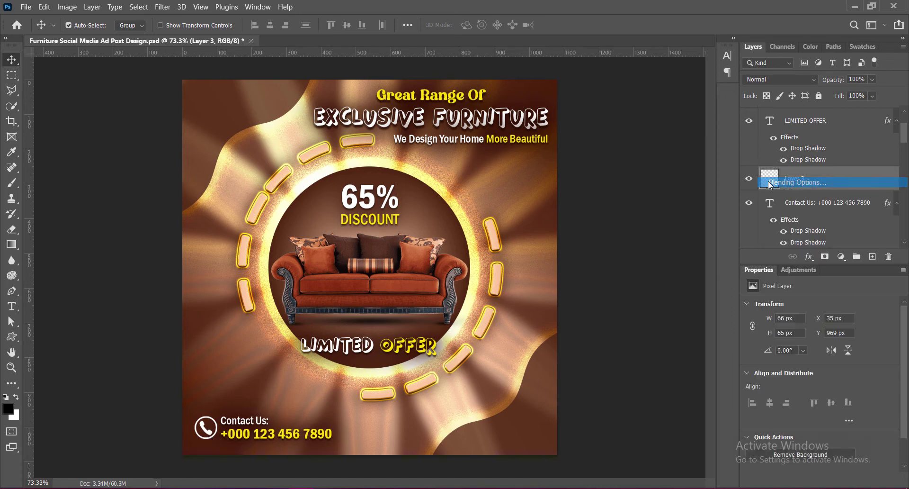
double_click(833, 178)
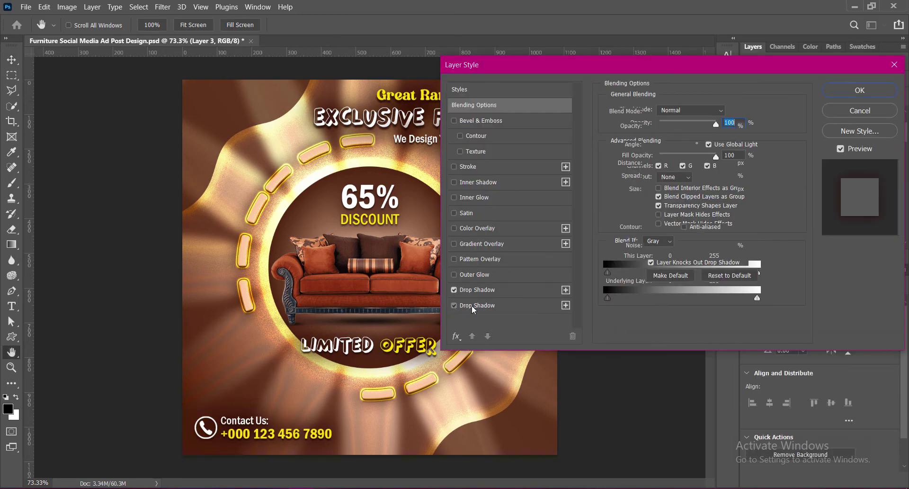
click(472, 305)
click(841, 96)
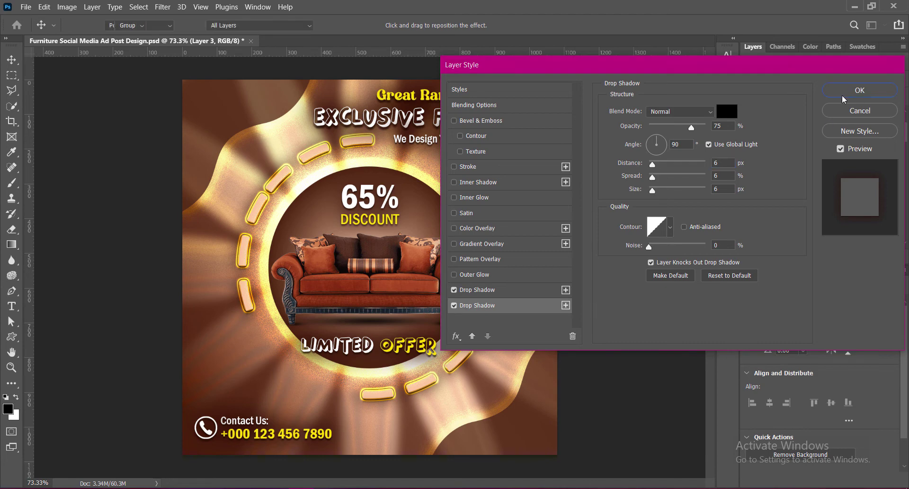
key(ctrl+s)
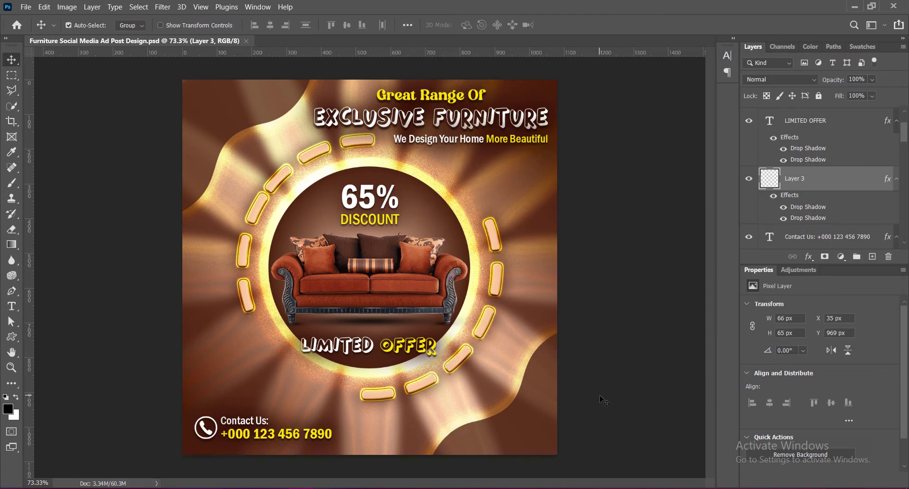
Nudge the icon and contact text together down and left, deselect, and save.
click(265, 440)
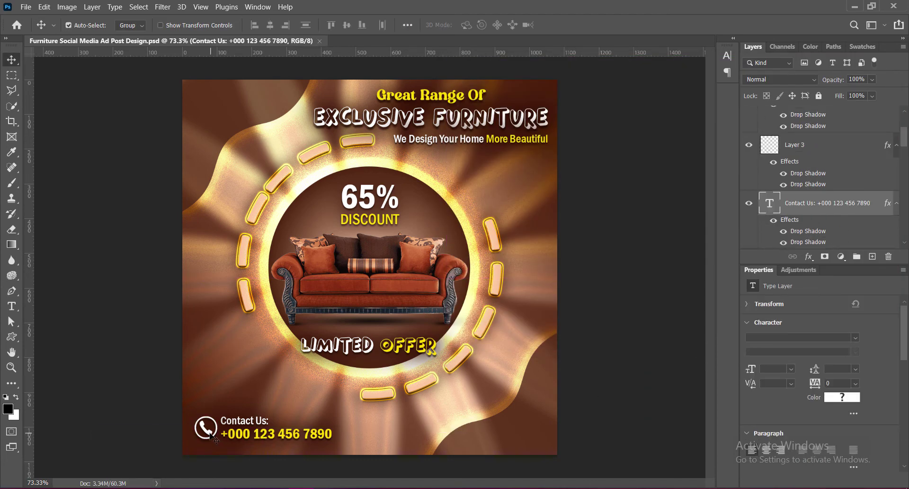
click(492, 462)
key(Down)
key(Down)
key(Down)
key(Down)
key(Down)
key(Down)
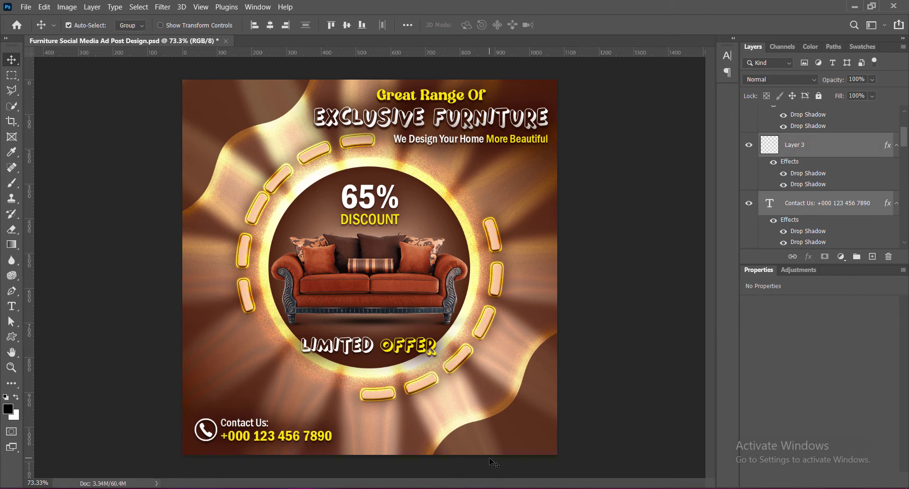
key(Down)
key(Down)
key(Left)
key(Left)
key(Left)
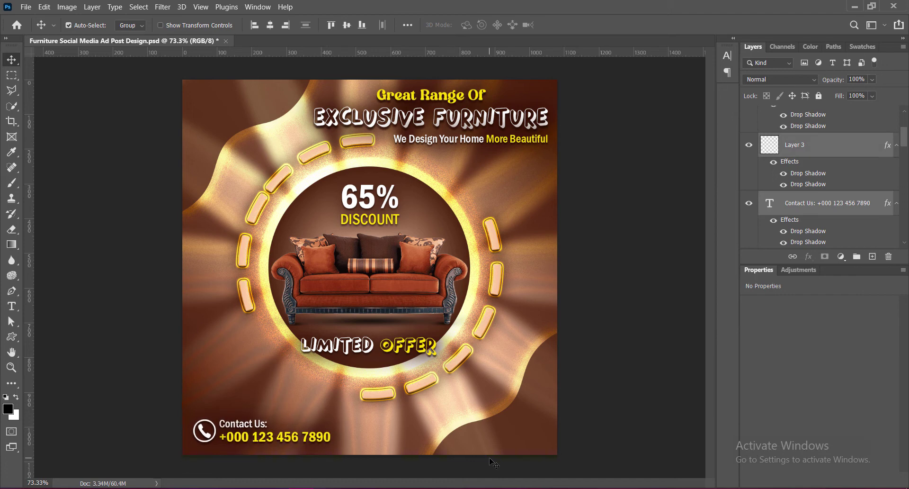
click(604, 388)
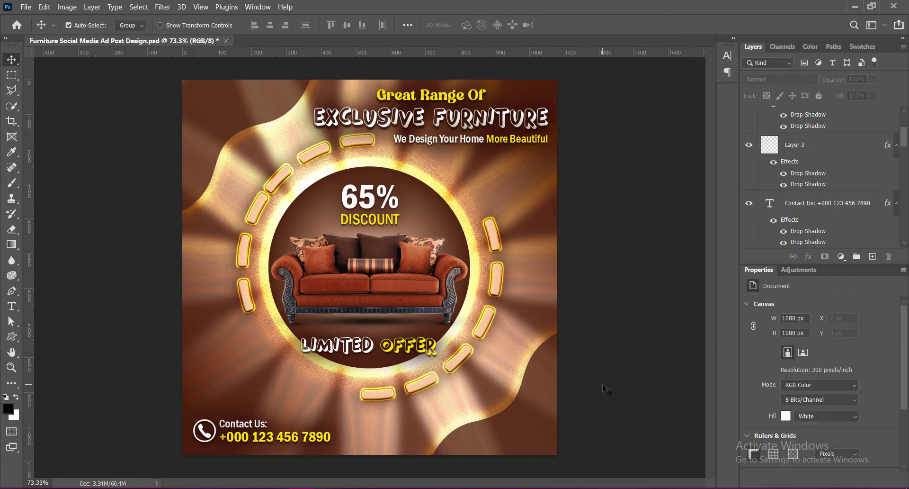
key(ctrl+s)
Draw a black rectangle at the lower right on a new layer with 20 px rounded corners.
scroll(824, 117, up, 3)
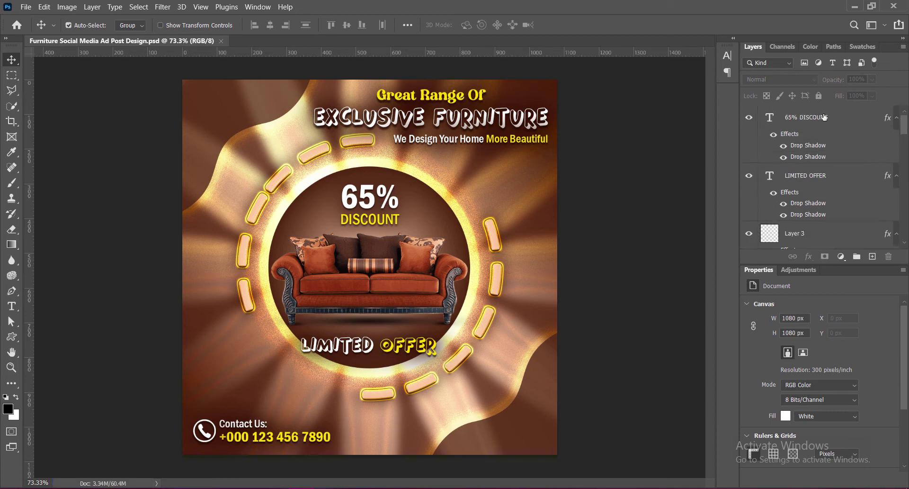
click(873, 256)
click(11, 336)
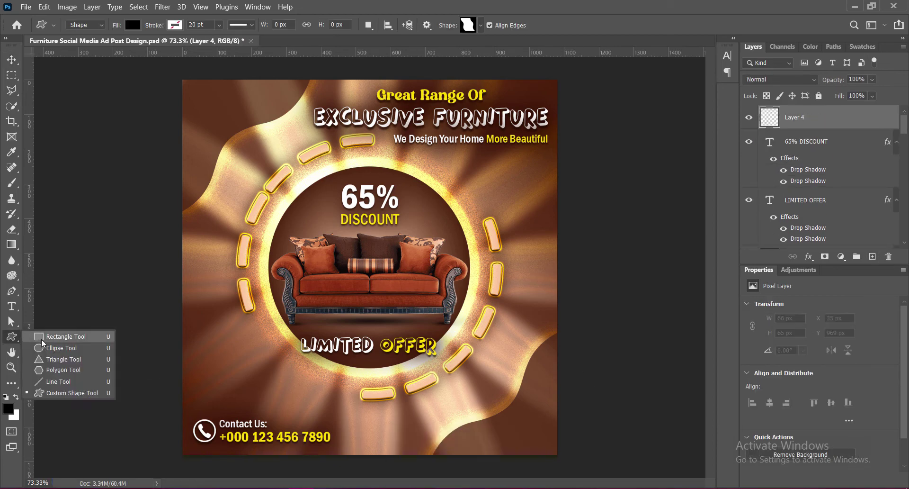
click(42, 339)
drag(487, 426, 544, 439)
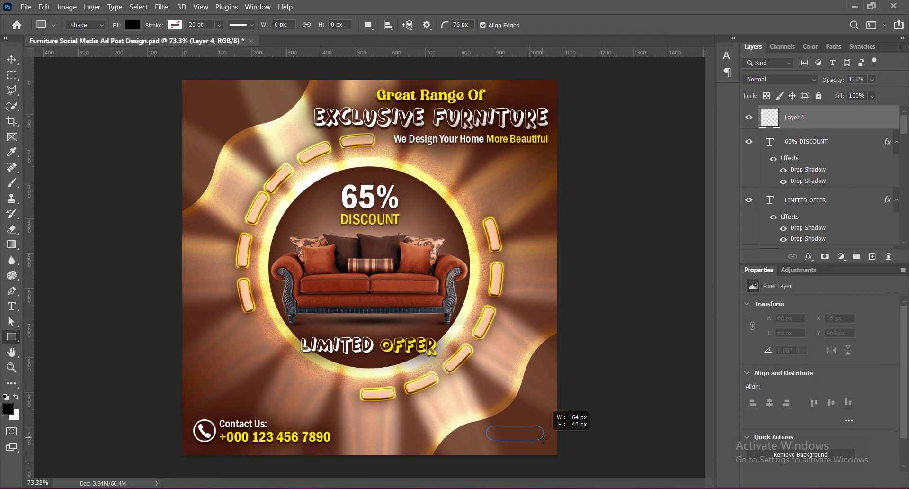
click(12, 59)
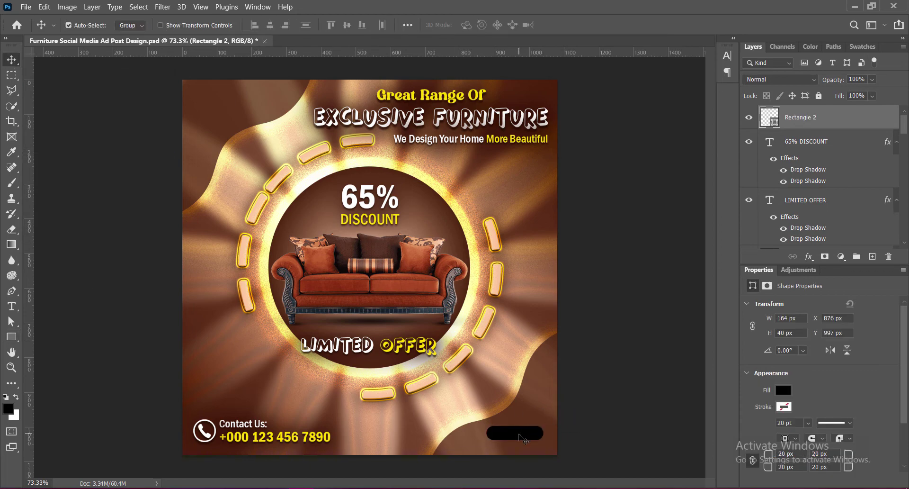
drag(521, 434, 525, 427)
scroll(824, 378, down, 2)
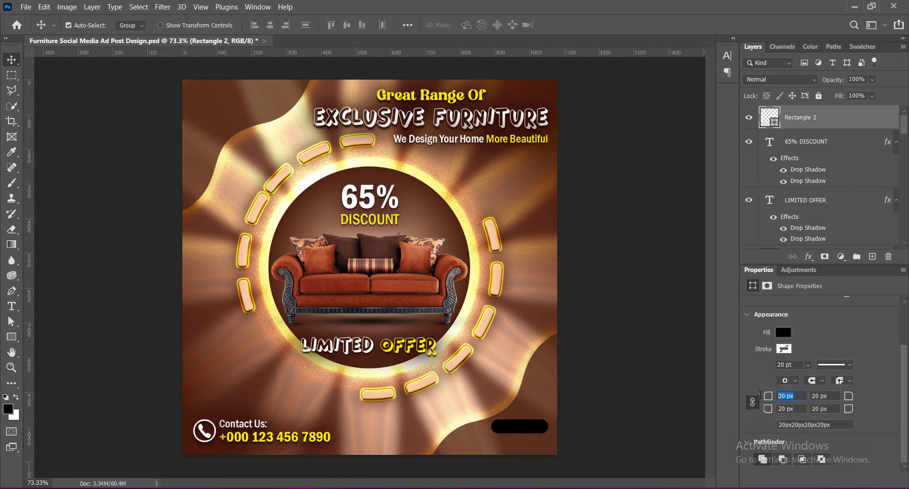
key(Return)
Move the rectangle beside the contact details and scale it to about 89%.
key(ctrl+t)
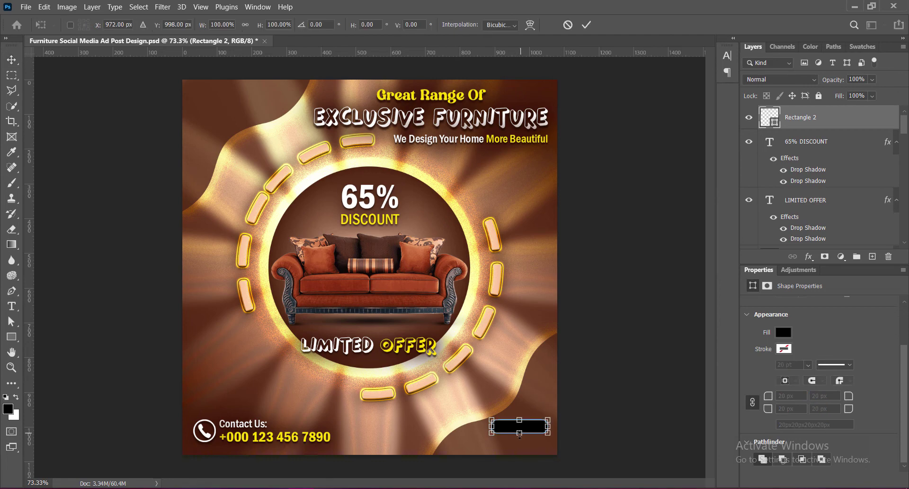
key(Return)
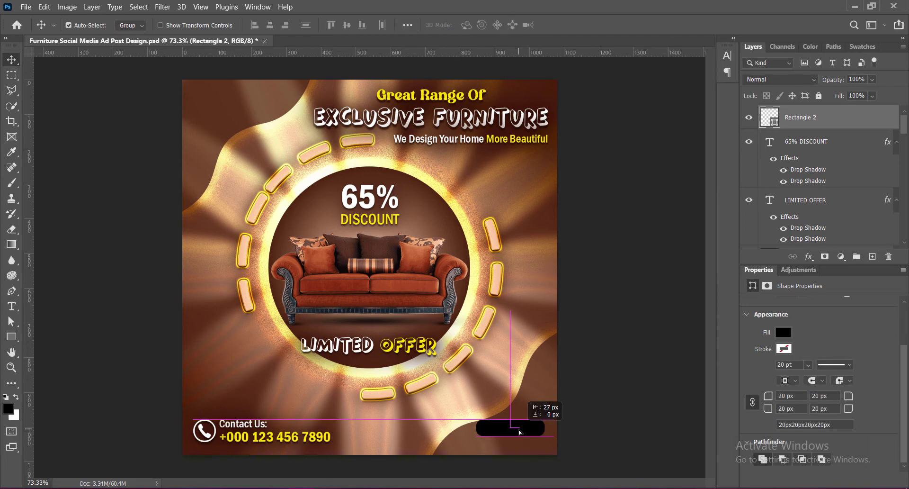
drag(527, 431, 523, 432)
key(ctrl+t)
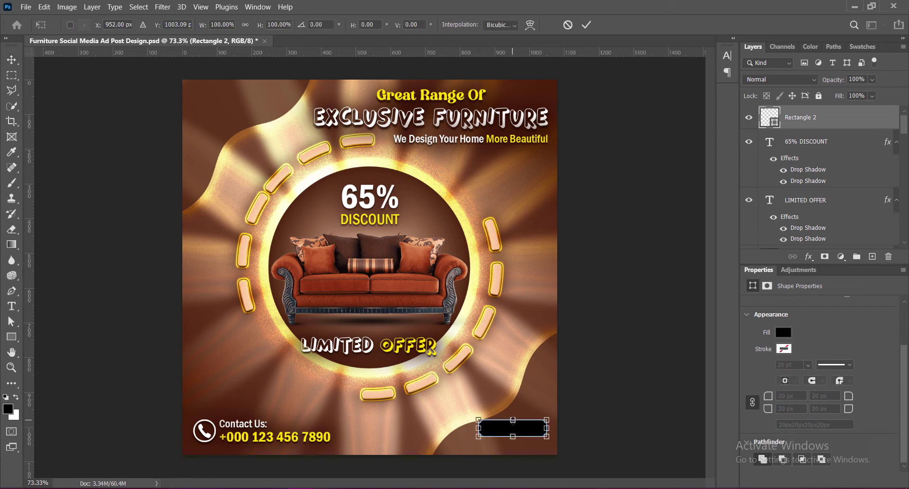
drag(478, 419, 484, 421)
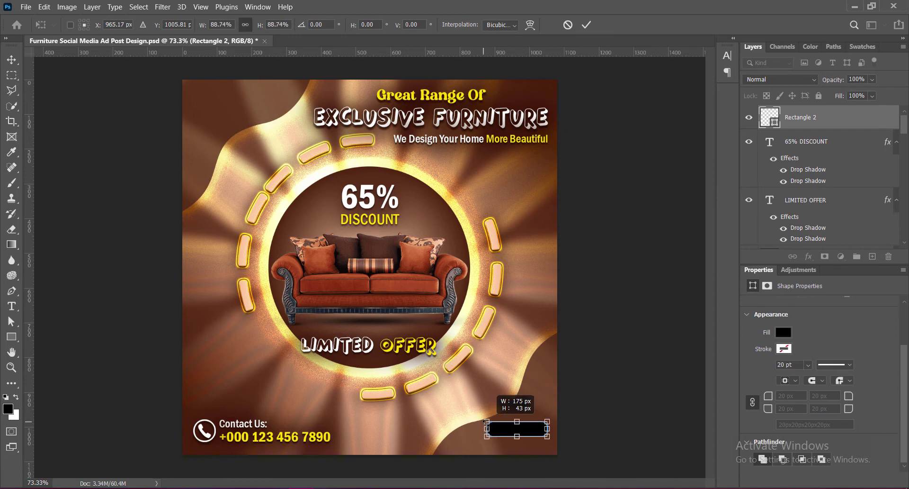
key(Return)
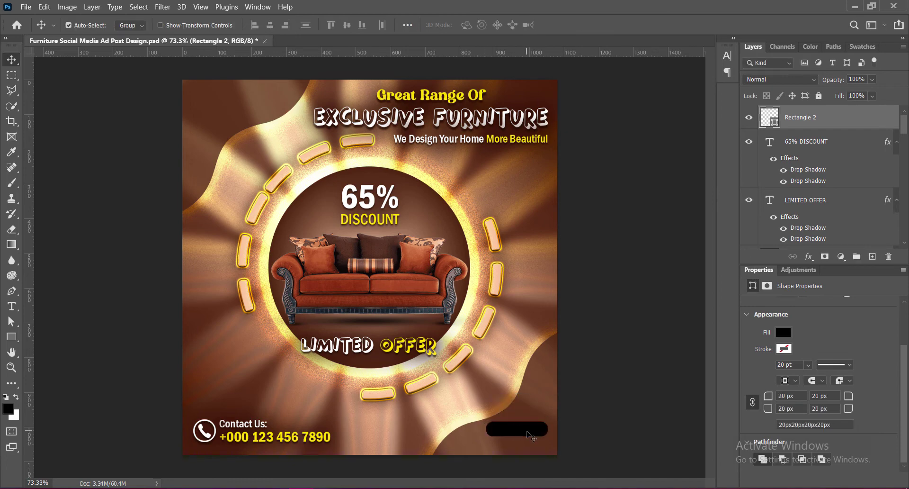
Enable a Reflected Gradient Overlay on the rectangle with a yellow ffe500 left stop.
double_click(786, 123)
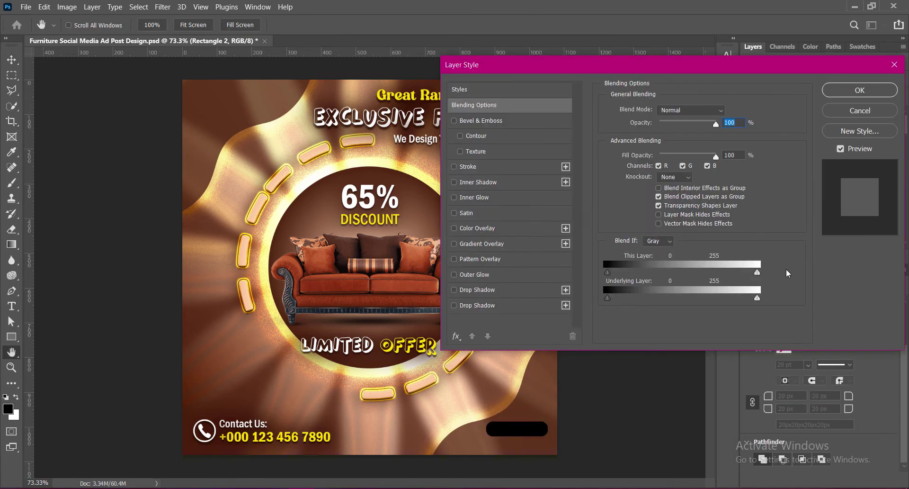
click(454, 243)
click(478, 244)
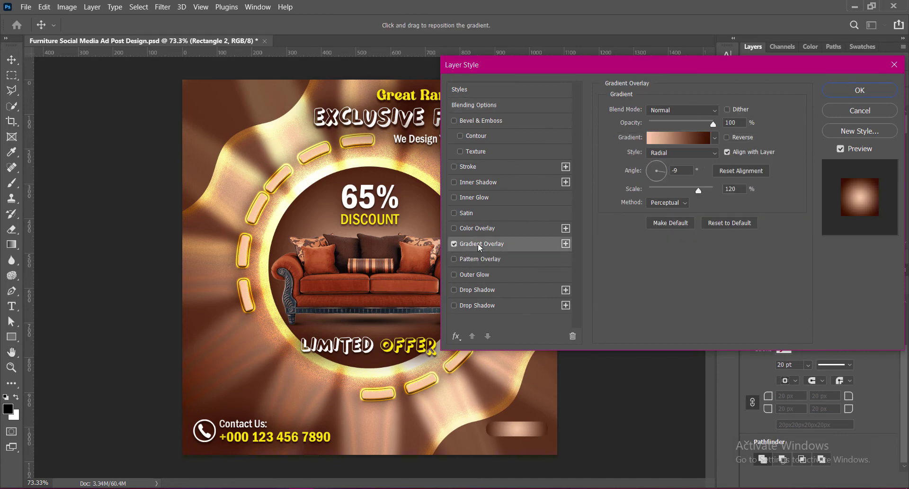
click(686, 152)
click(666, 191)
click(678, 138)
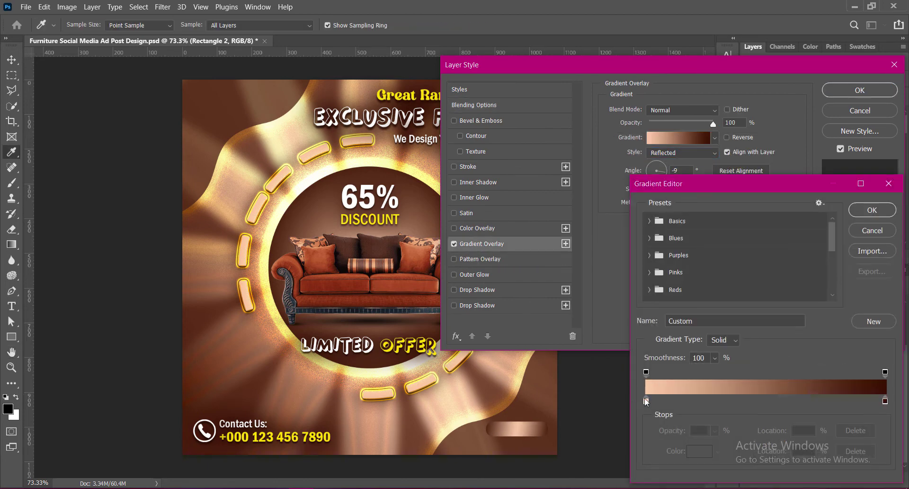
double_click(647, 401)
text(ffe500)
click(723, 279)
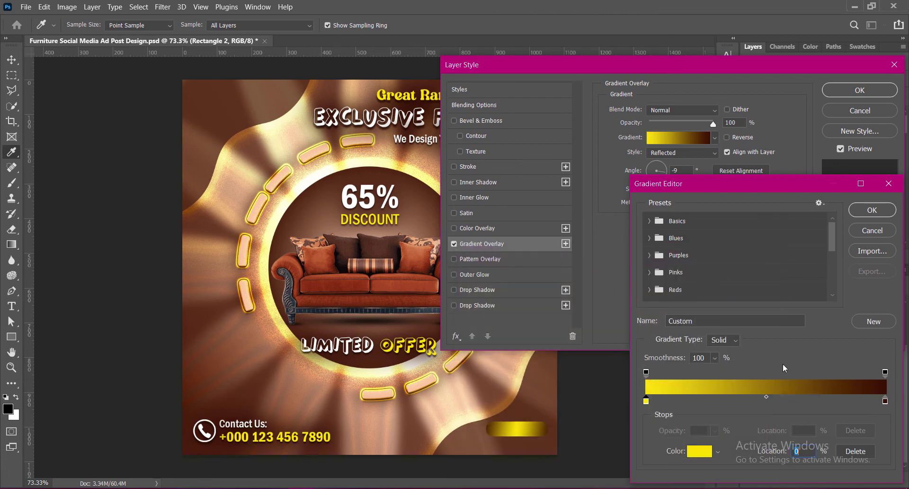
click(862, 210)
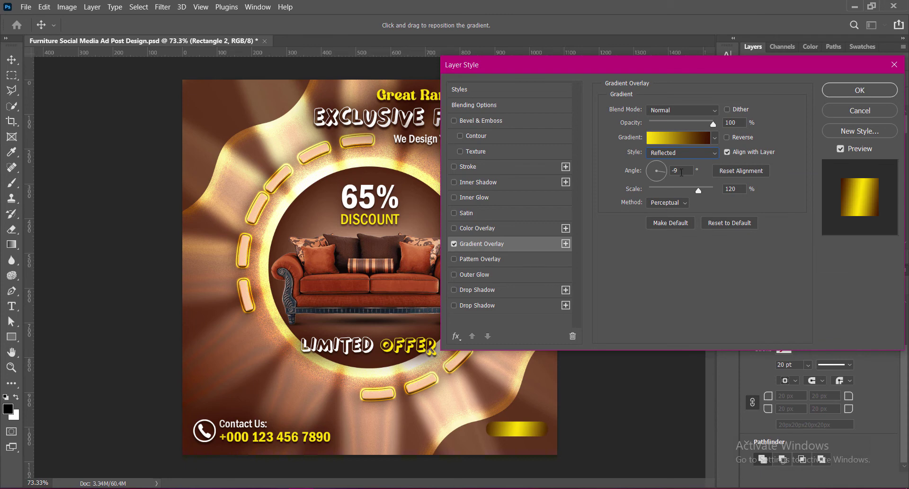
Set the gradient angle to 81° and scale to 130%, keeping the Perceptual method.
text(6)
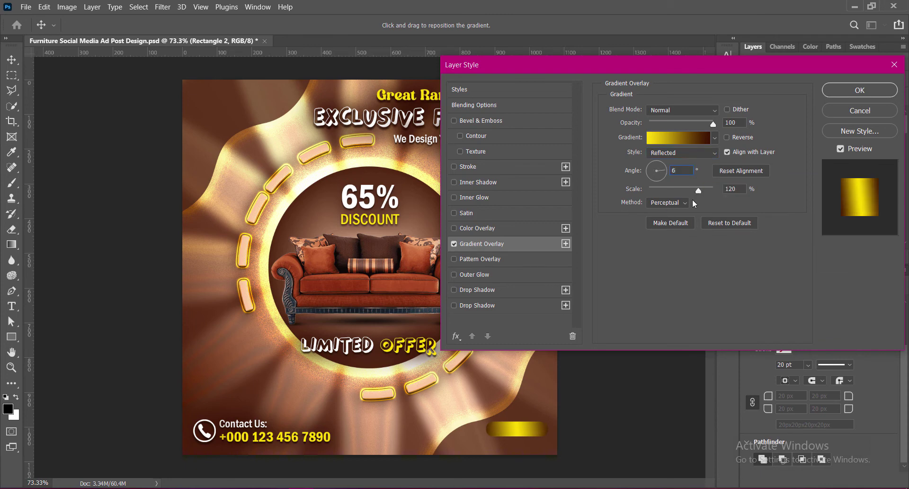
click(682, 202)
click(667, 223)
click(667, 212)
text(75)
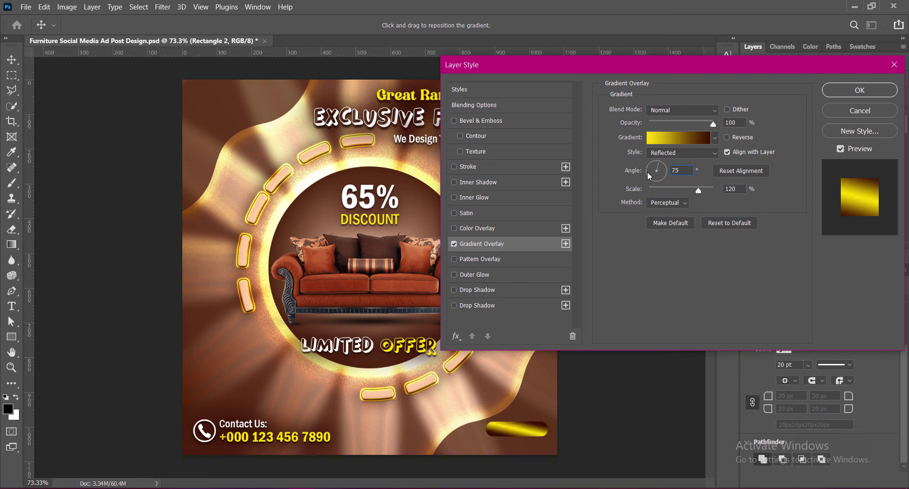
key(BackSpace)
key(BackSpace)
text(60)
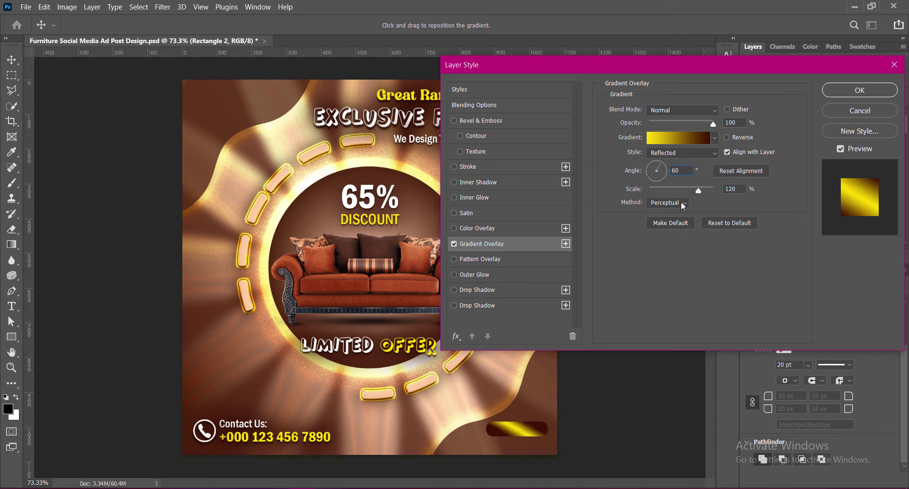
click(682, 205)
click(685, 201)
drag(698, 190, 714, 190)
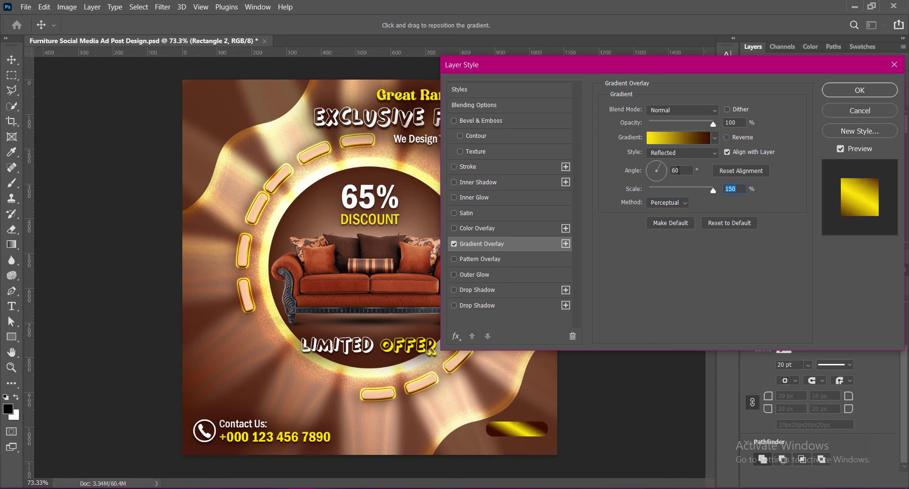
double_click(679, 170)
text(81)
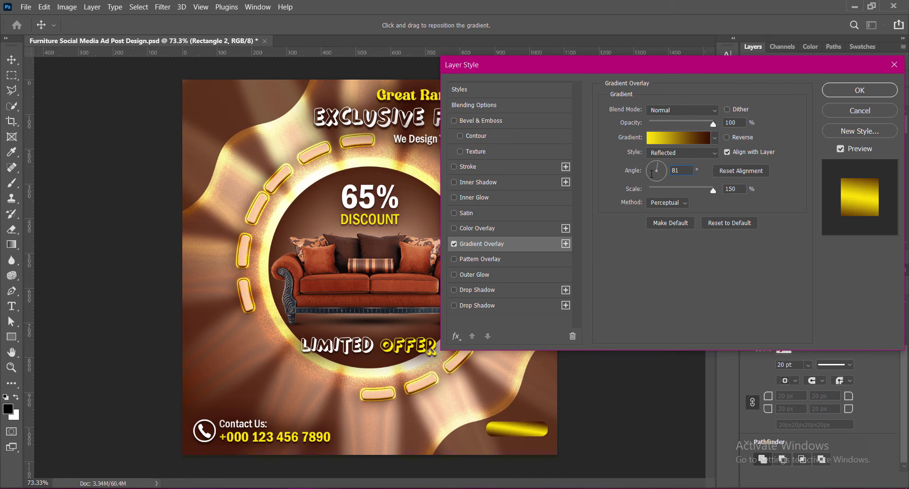
drag(714, 190, 705, 190)
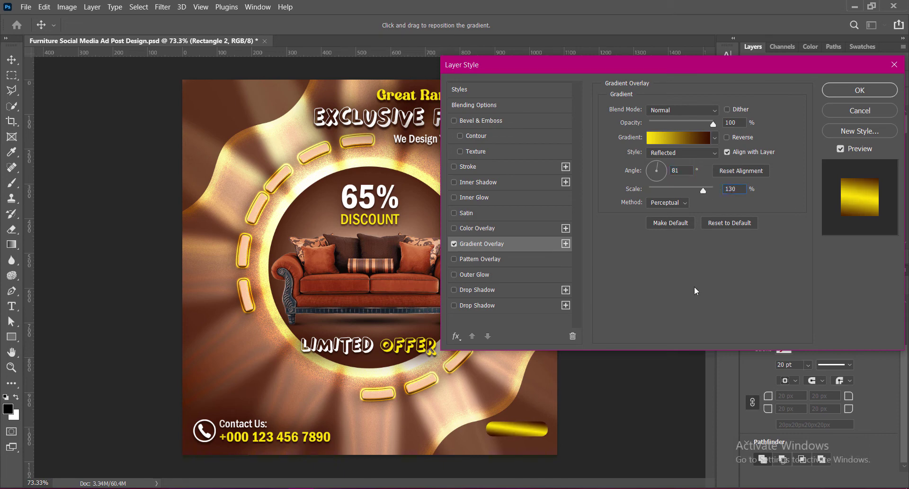
Change the left gradient stop to peach #ffca9e and apply the overlay.
click(678, 137)
click(646, 401)
double_click(646, 401)
text(ffca9e)
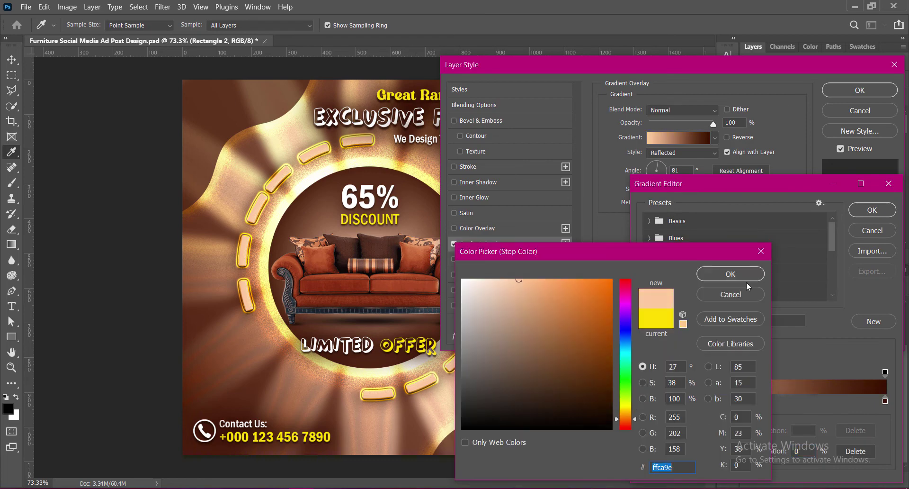
click(741, 272)
key(Return)
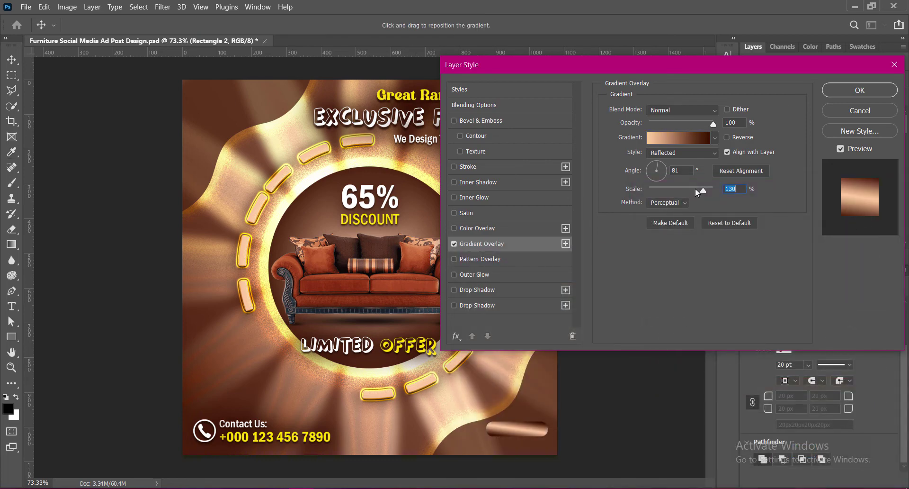
click(862, 91)
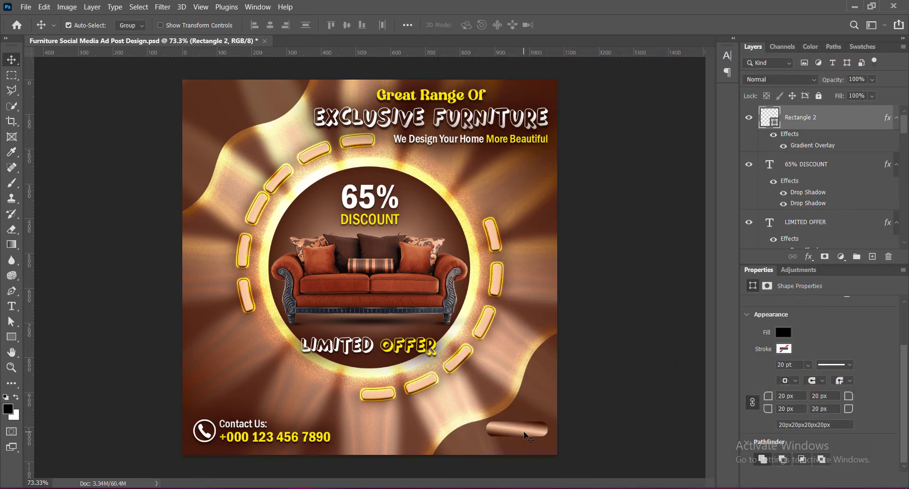
Enable both drop shadows on the button with distance 4, spread 3 and size 4.
right_click(765, 117)
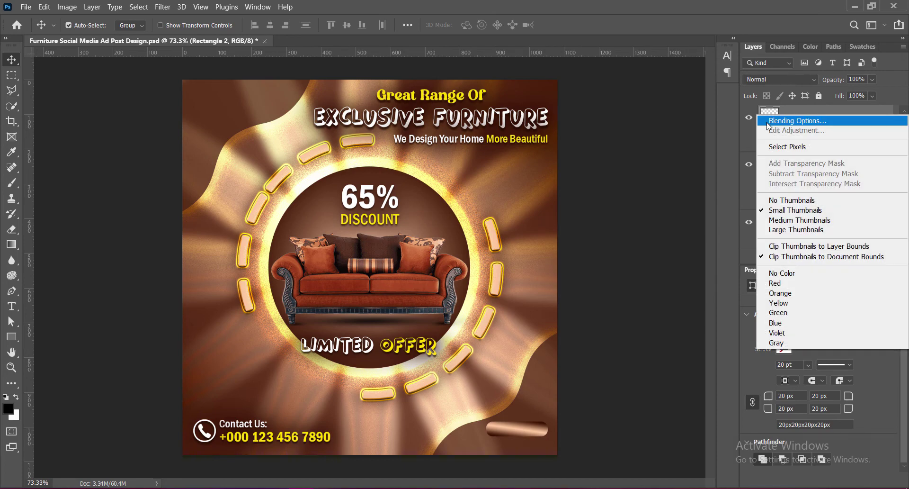
click(777, 122)
click(454, 305)
click(454, 289)
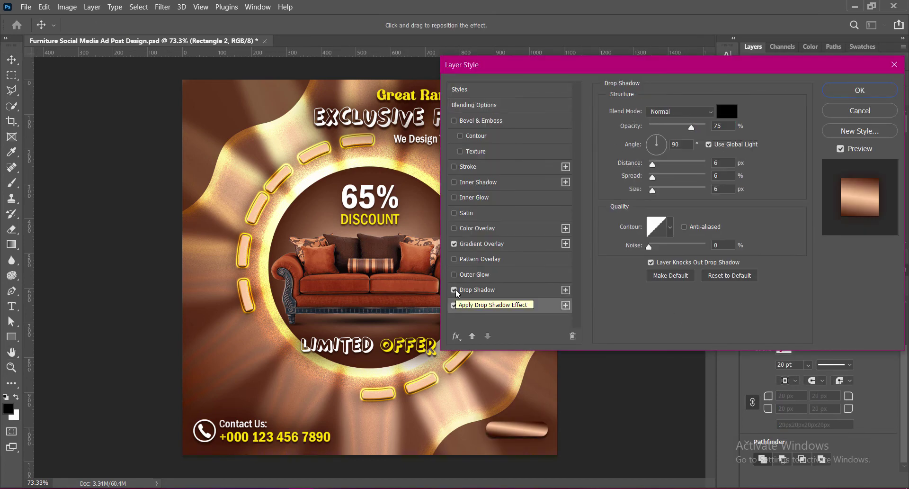
double_click(722, 162)
text(4)
key(Tab)
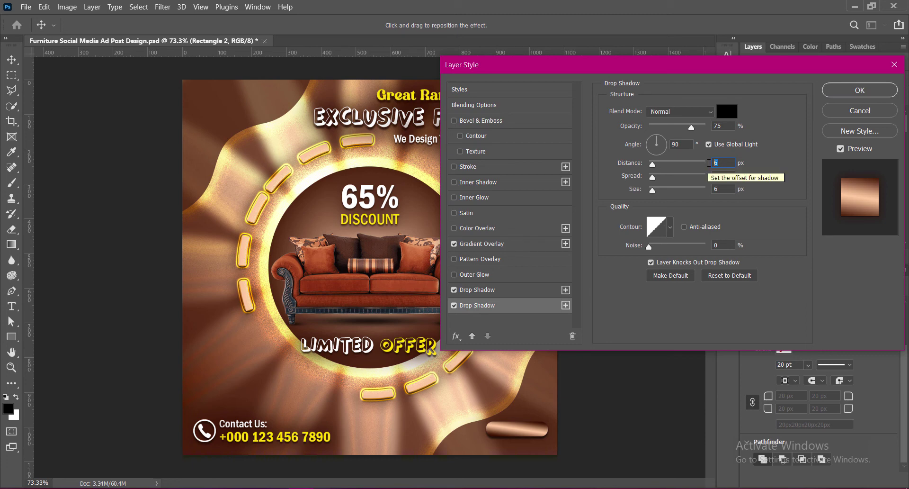
text(3)
key(Tab)
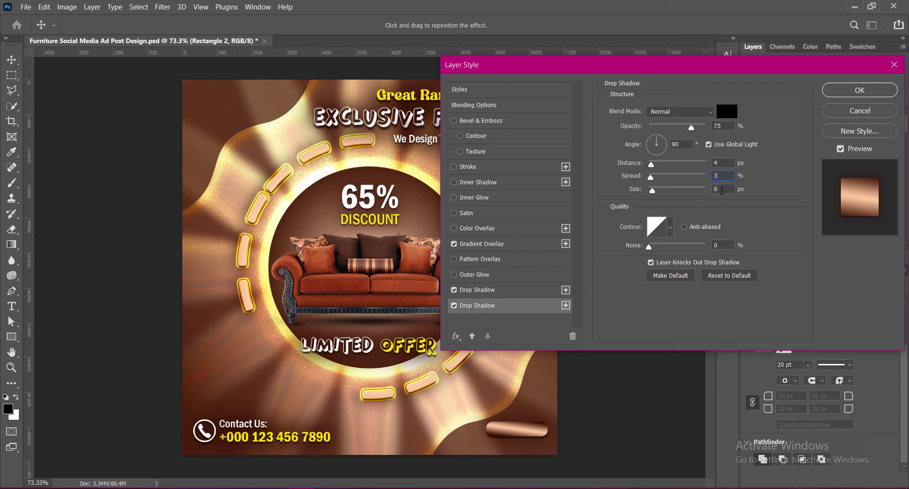
text(4)
Refine the shadows to 60% opacity, spread 0 and size 6, then apply.
double_click(722, 126)
text(60)
drag(652, 177, 644, 181)
key(Tab)
text(6)
click(831, 98)
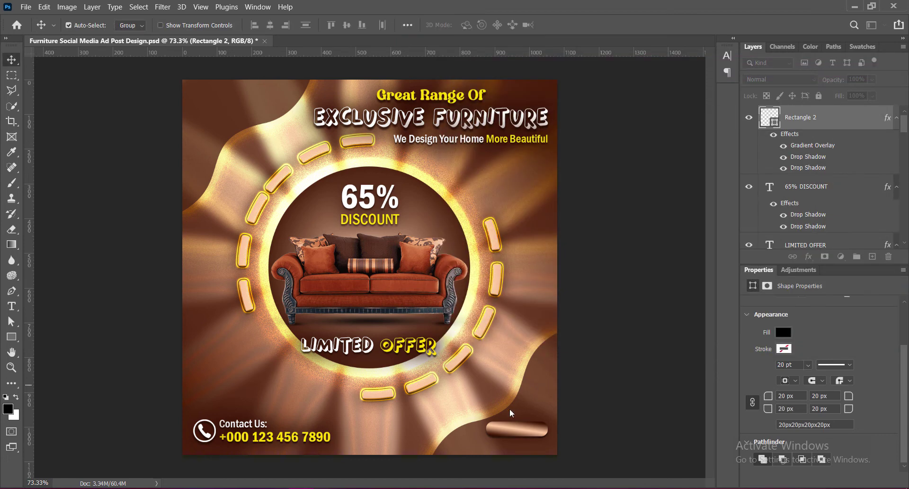
Stretch the button bar slightly wider to the left.
key(ctrl+t)
drag(484, 431, 480, 432)
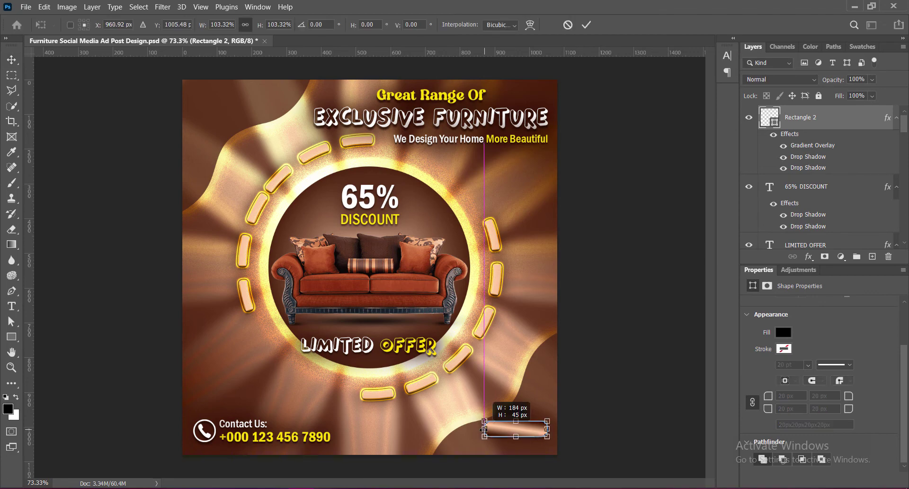
key(Return)
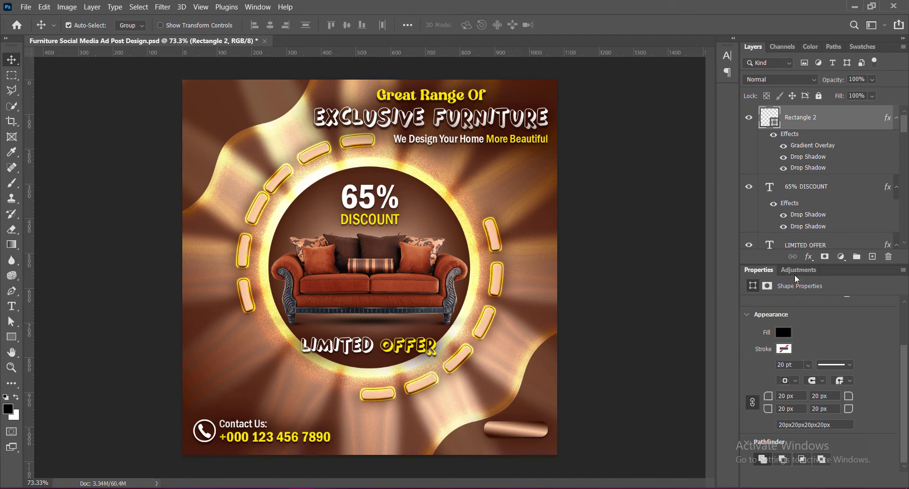
Type 'BUY NOW' as a new text layer on the button bar.
click(872, 256)
click(11, 306)
click(501, 429)
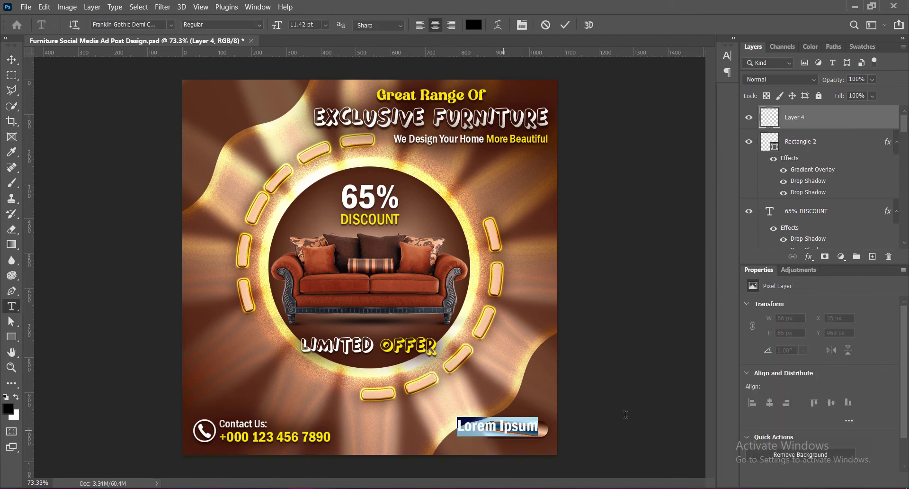
text(BUY NOW)
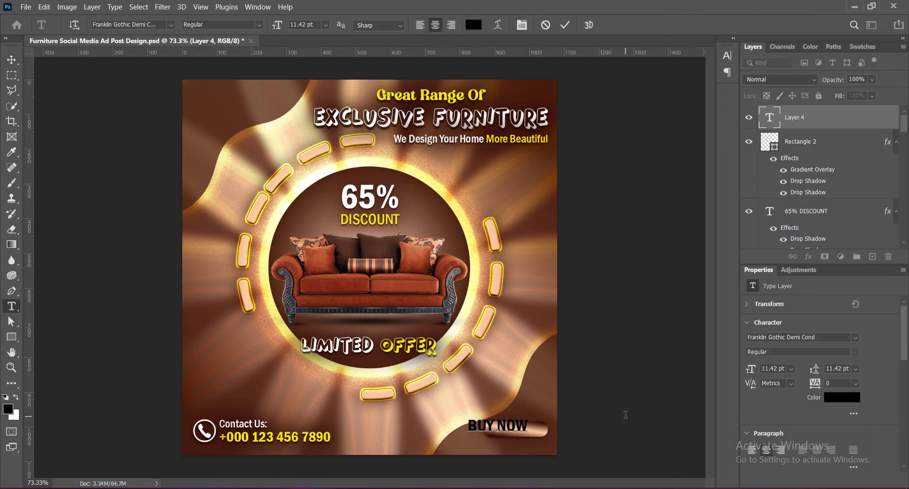
Make BUY NOW white at 9 pt and centre it on the button.
key(ctrl+a)
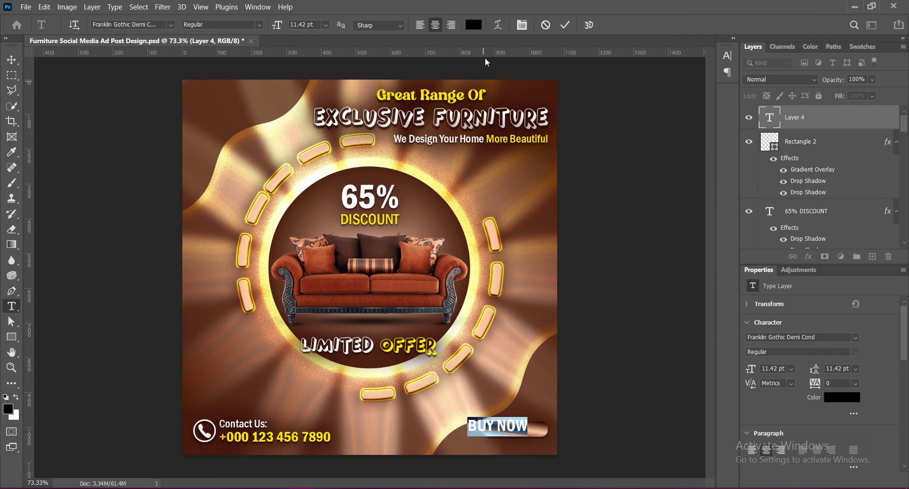
click(474, 25)
click(464, 279)
click(756, 274)
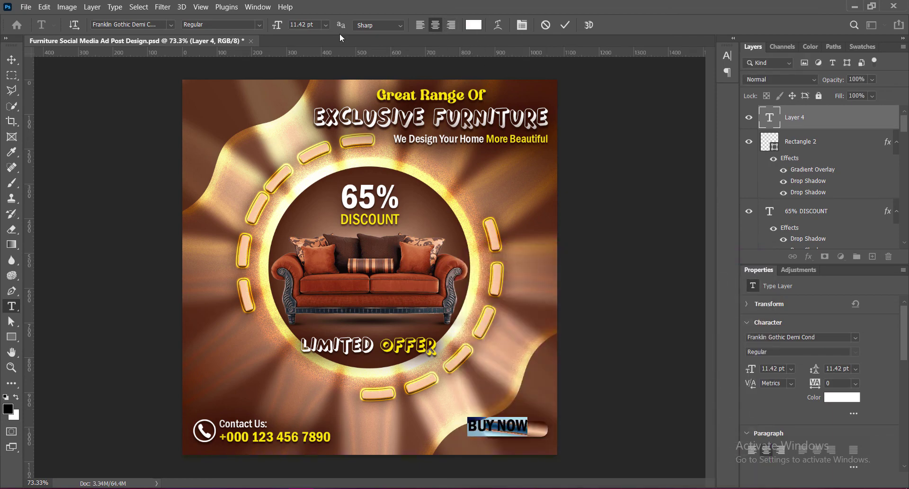
click(326, 25)
click(322, 72)
click(565, 25)
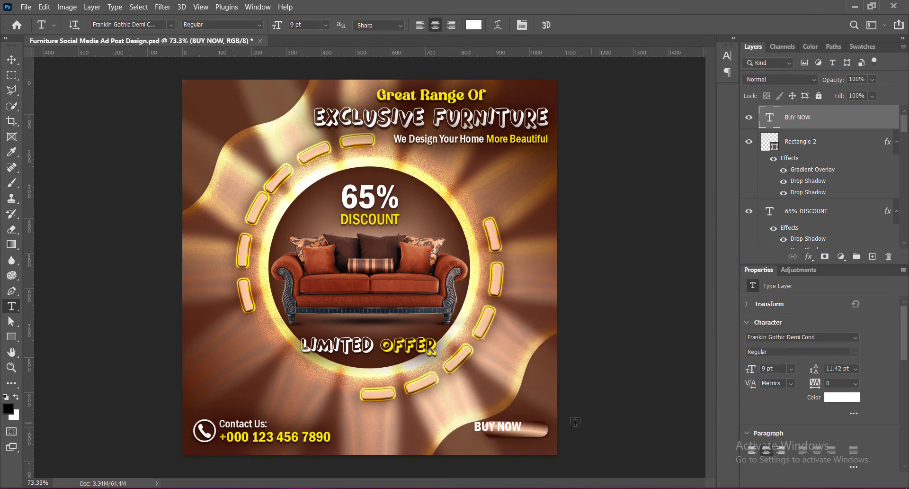
click(11, 59)
drag(518, 428, 537, 433)
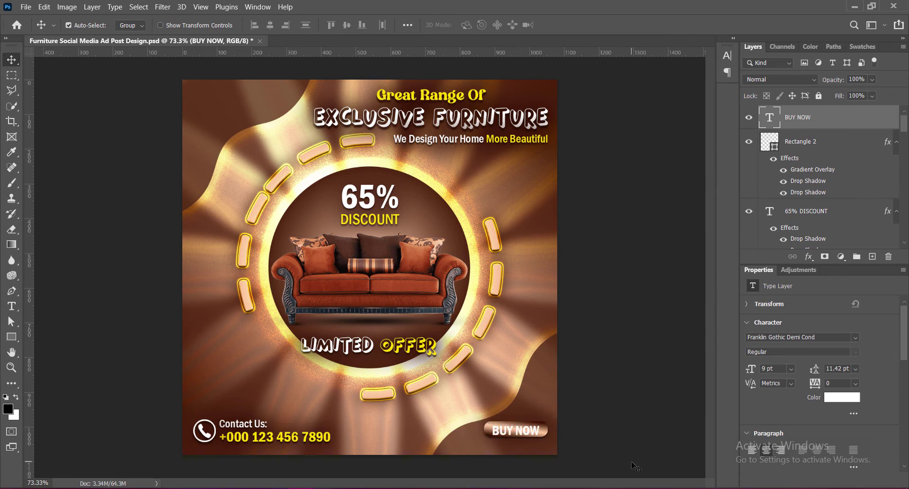
key(Up)
key(Up)
key(Up)
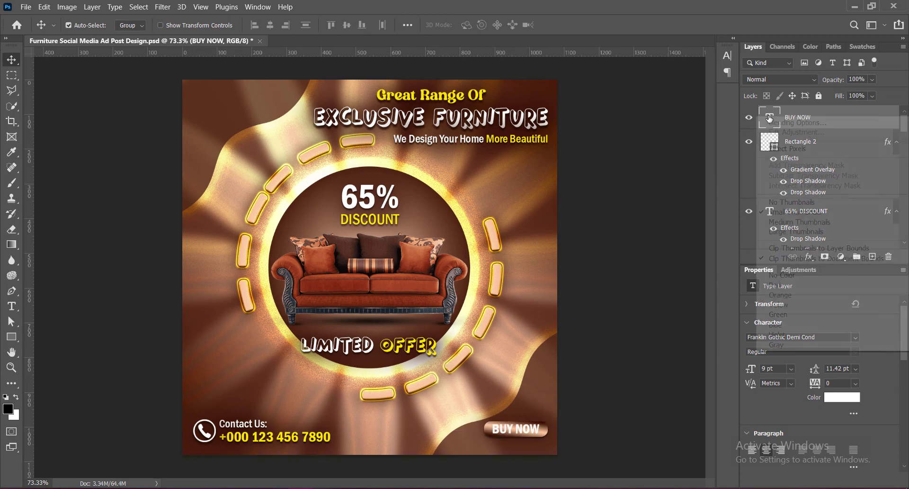
Add a drop shadow to BUY NOW with distance 5 and size 4.
double_click(833, 117)
click(454, 306)
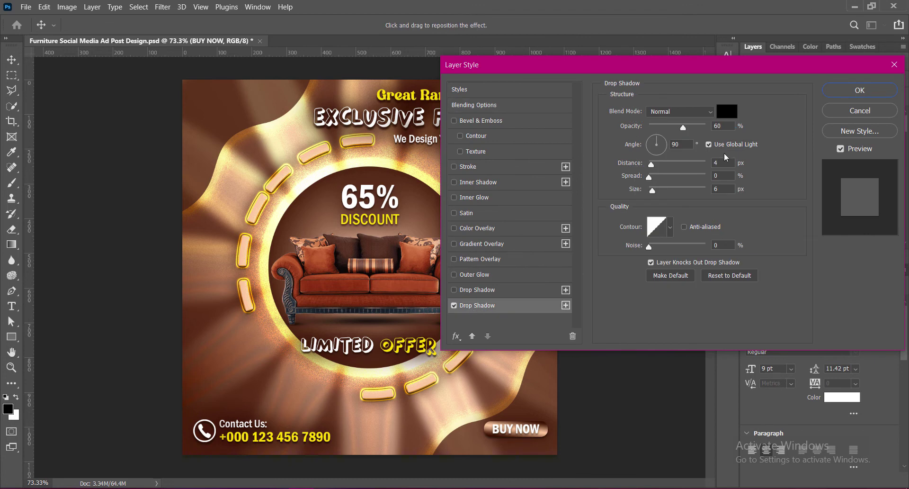
text(5)
key(Tab)
text(3)
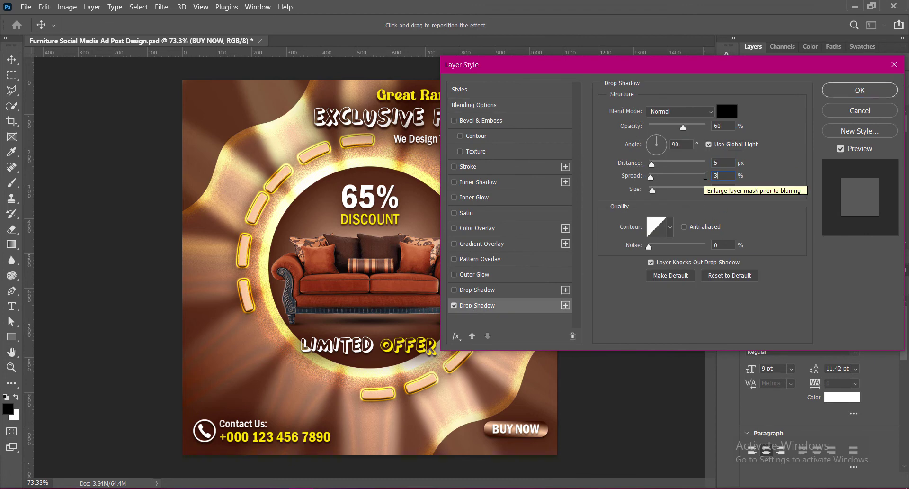
key(BackSpace)
text(6)
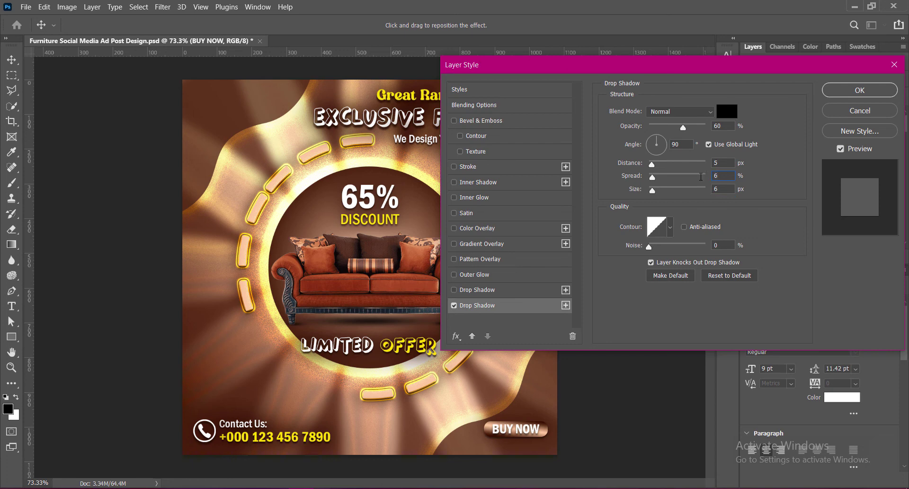
key(Tab)
text(3)
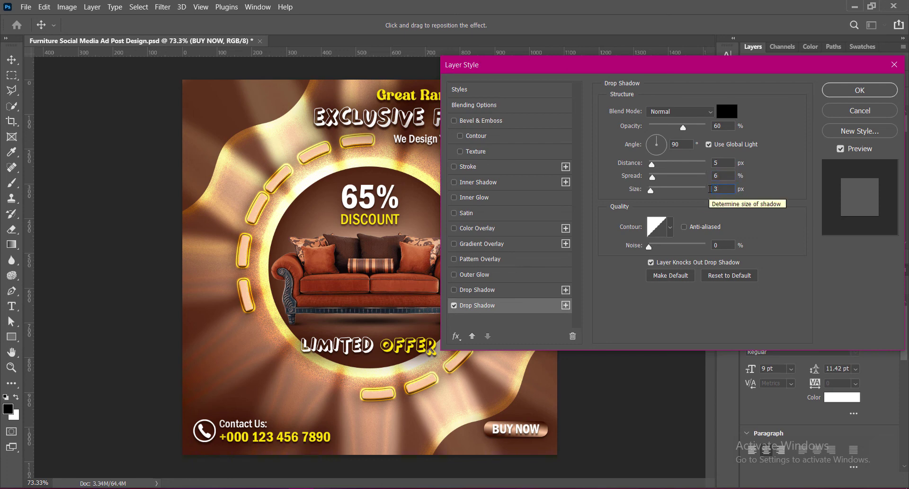
key(BackSpace)
text(4)
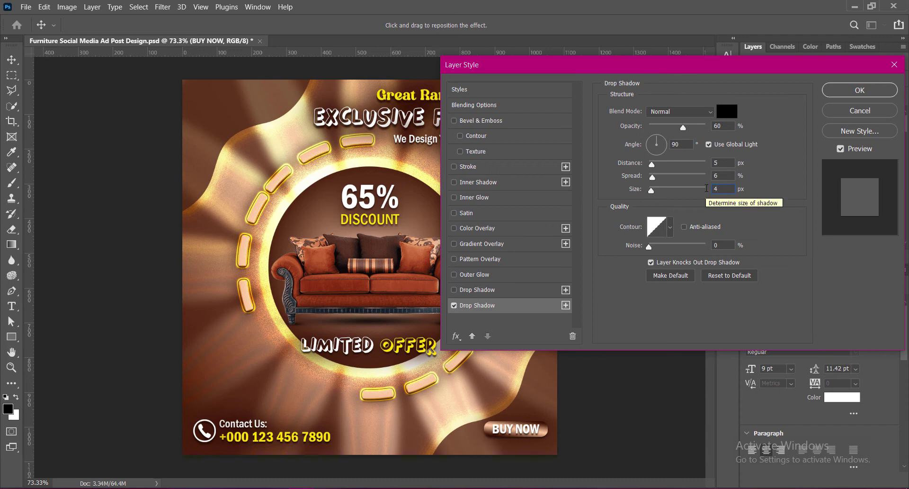
Set the BUY NOW shadow to 75 opacity and spread 3, and apply it.
double_click(717, 126)
text(75)
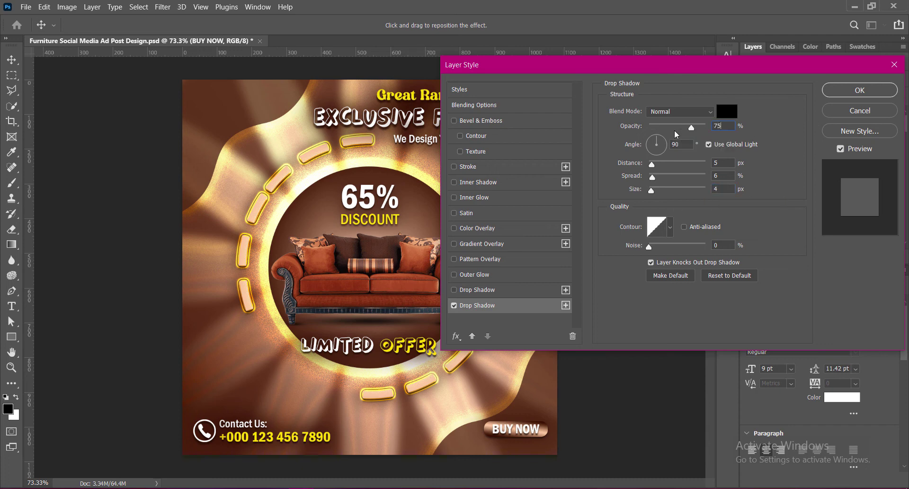
double_click(724, 175)
text(3)
click(859, 89)
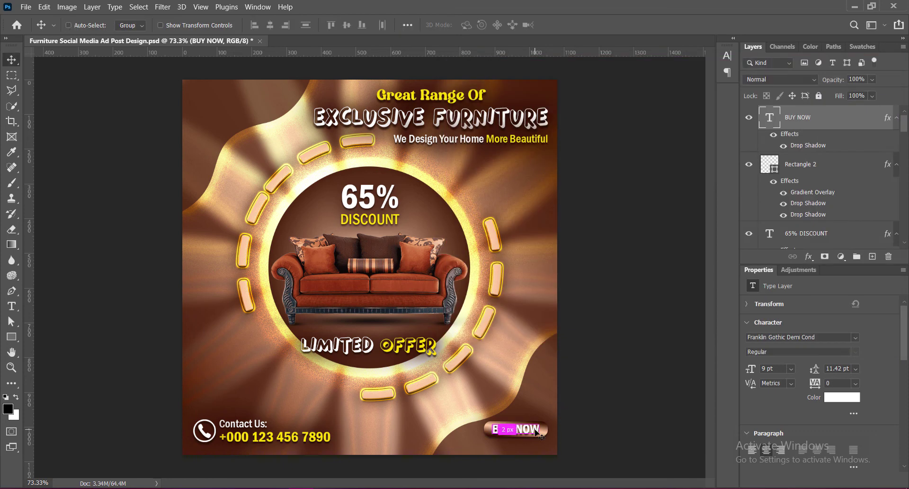
Reduce the BUY NOW text to 8 pt.
key(ctrl+t)
click(587, 25)
double_click(769, 117)
click(327, 25)
click(306, 60)
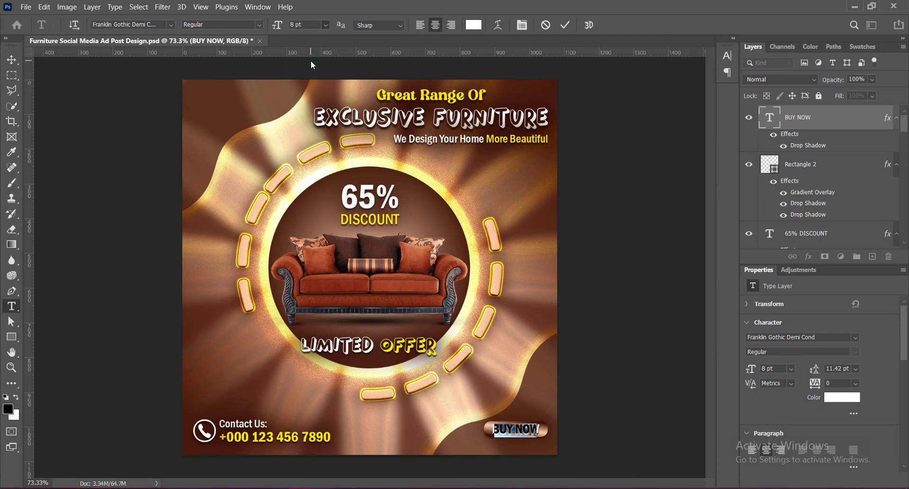
click(565, 25)
Nudge BUY NOW vertically until it sits centred on the button.
key(v)
key(Up)
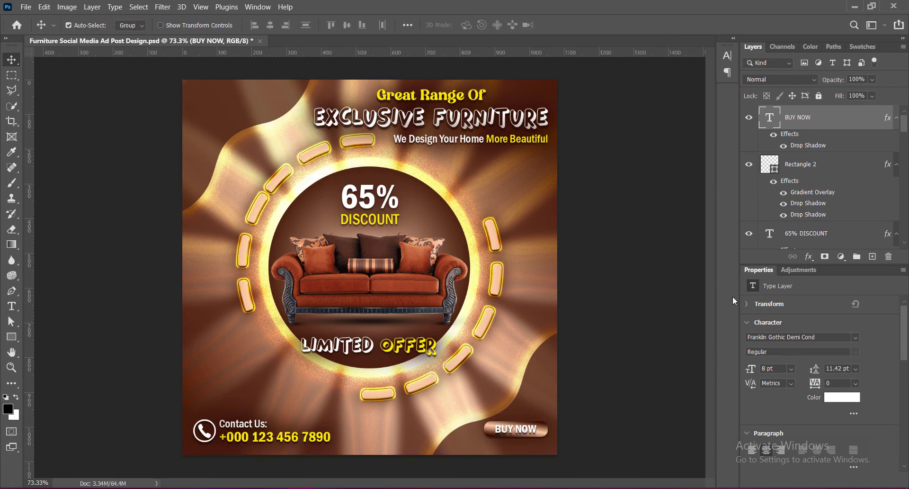
key(Up)
key(Down)
key(Down)
key(Down)
key(Down)
key(Up)
key(Up)
click(813, 164)
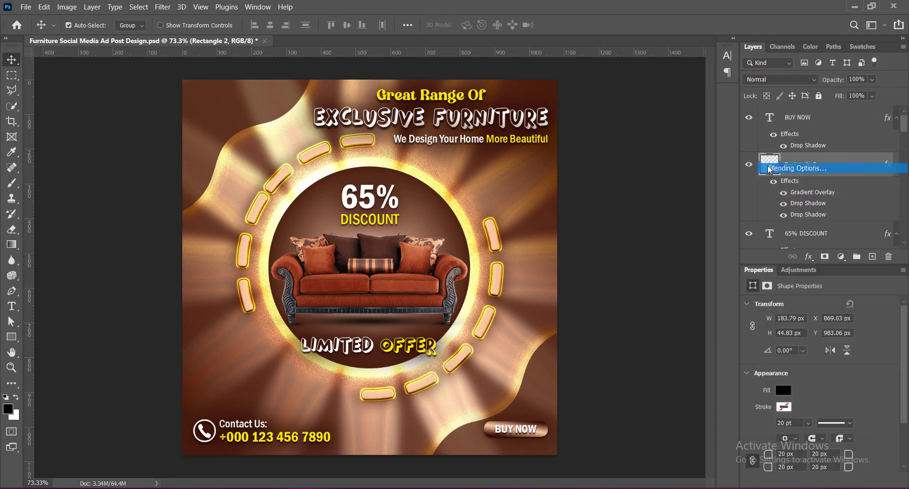
Change the button gradient's right stop to dark brown and enlarge the gradient scale.
double_click(847, 165)
click(482, 244)
click(693, 137)
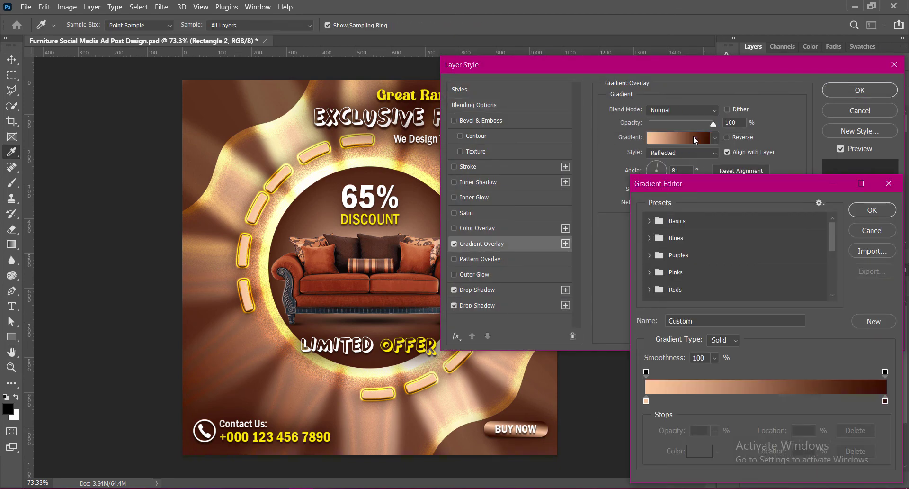
double_click(885, 401)
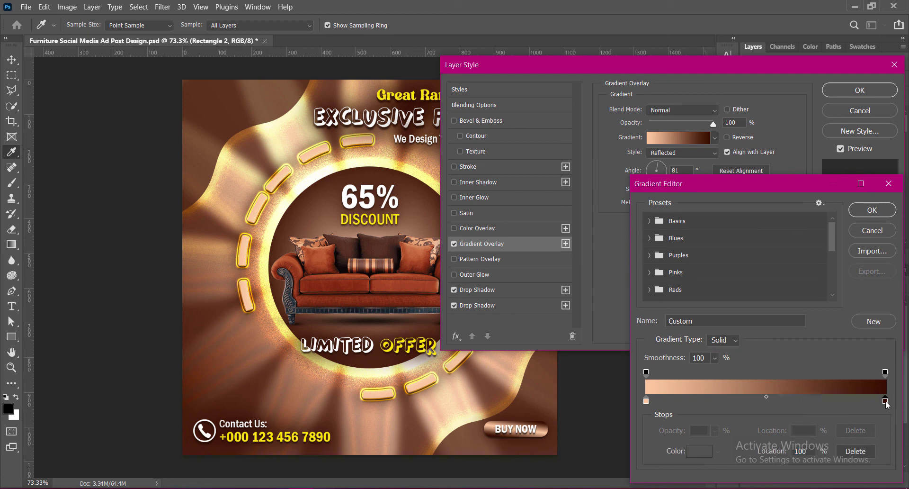
click(720, 273)
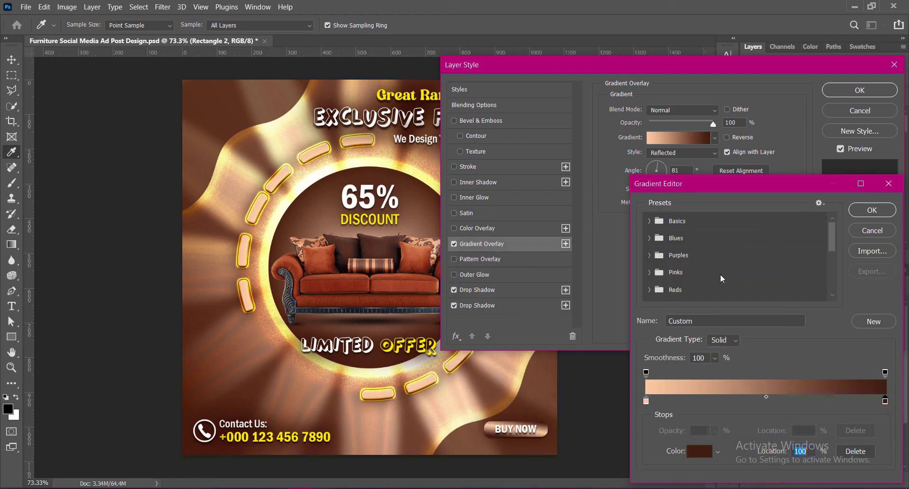
click(872, 210)
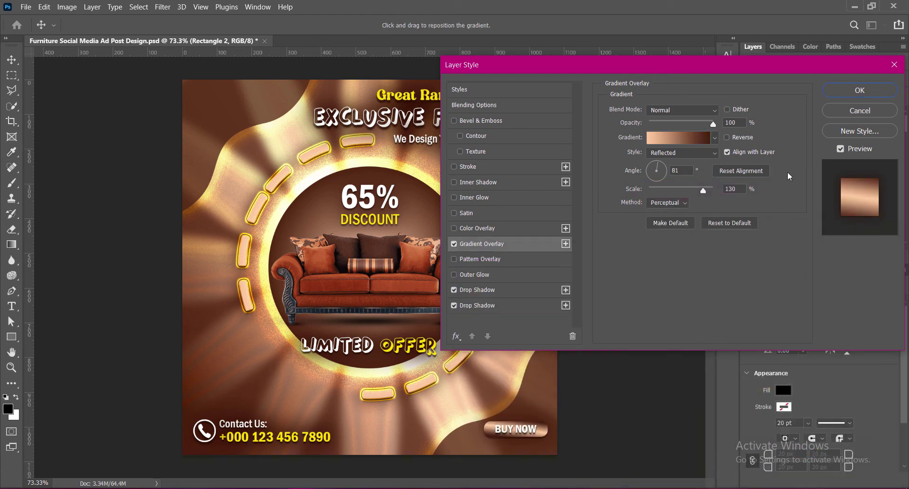
drag(702, 191, 712, 191)
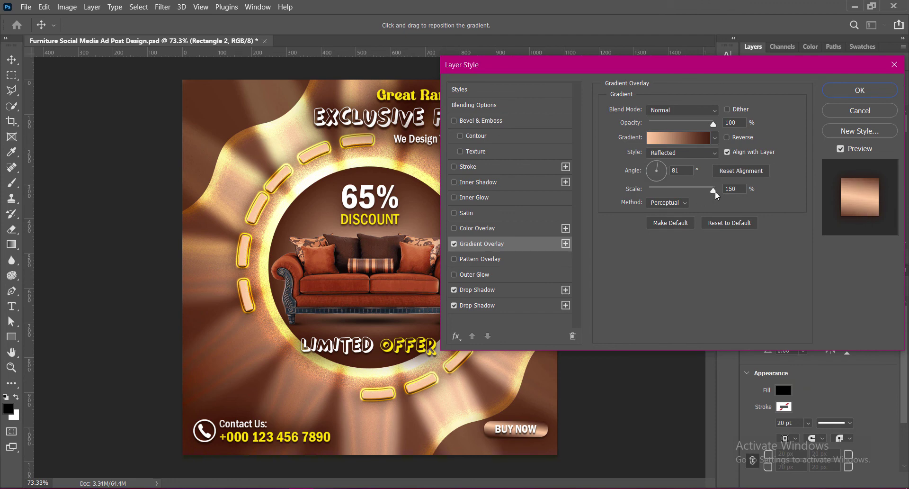
click(869, 90)
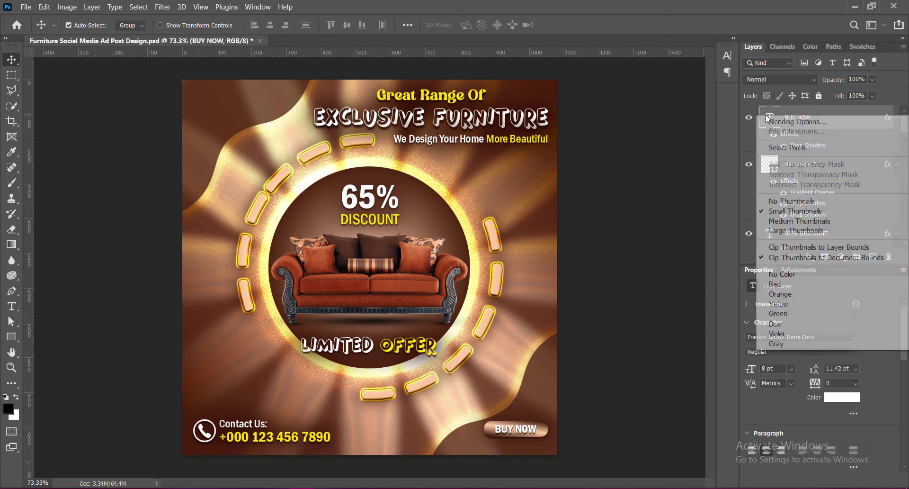
Review BUY NOW's drop shadow distance and keep the shadow settings.
double_click(807, 145)
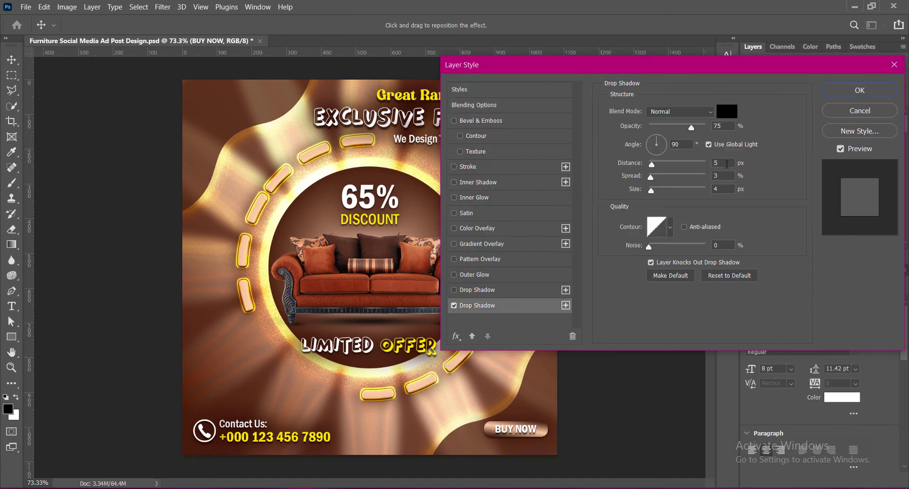
click(717, 163)
click(856, 93)
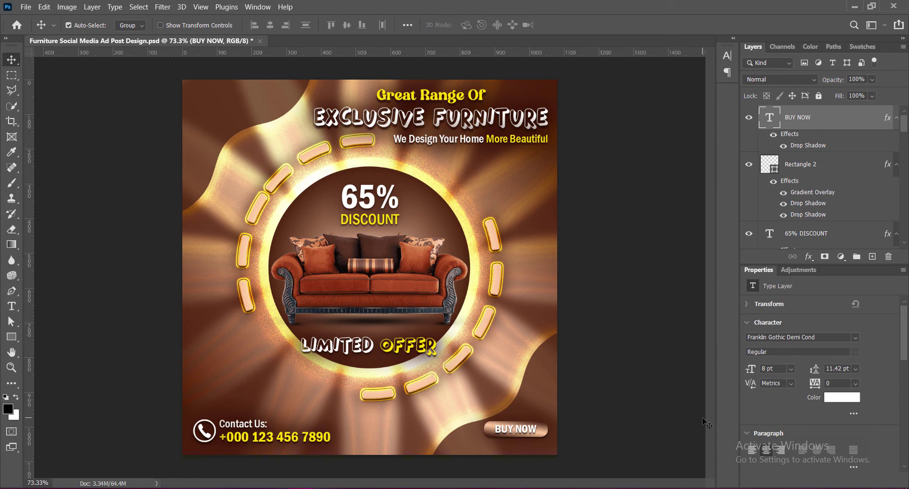
Save the ad and recolour BUY NOW with the phone number's sampled yellow.
key(ctrl+s)
double_click(536, 432)
click(474, 23)
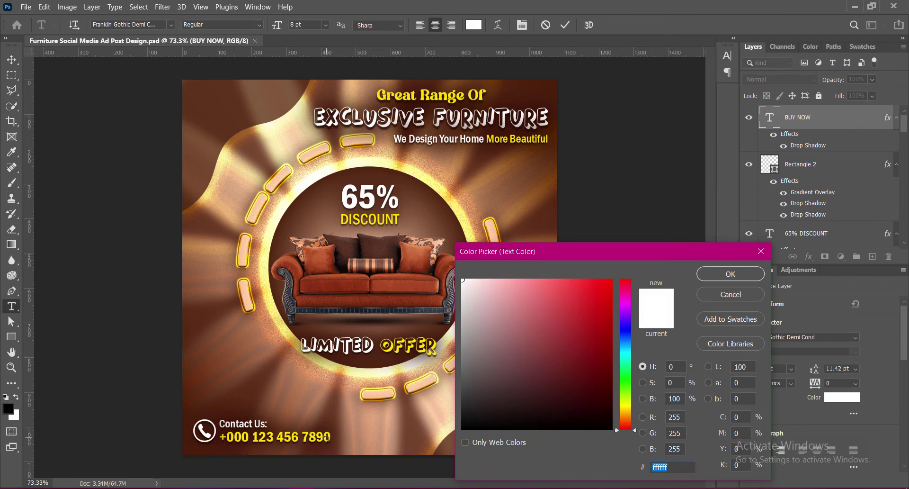
click(323, 437)
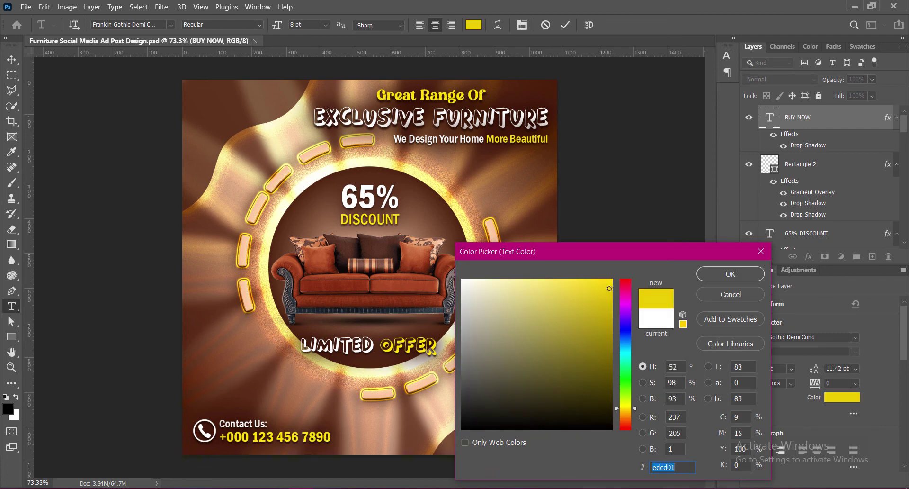
click(730, 274)
Undo the yellow so BUY NOW returns to white, and add a new empty layer.
key(ctrl+Return)
key(v)
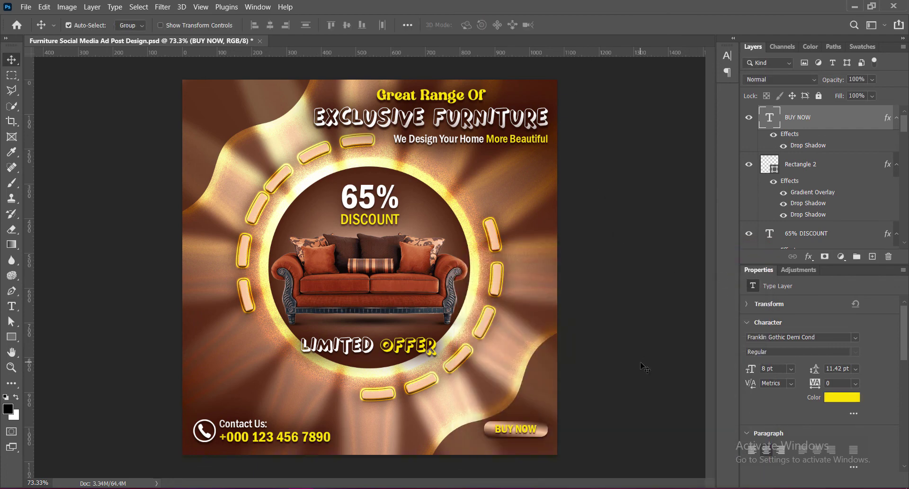
key(ctrl+z)
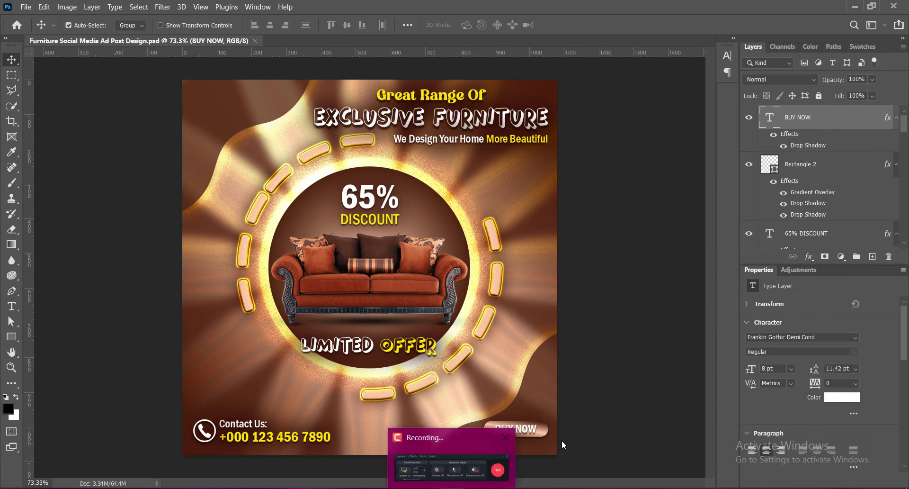
click(871, 257)
click(11, 306)
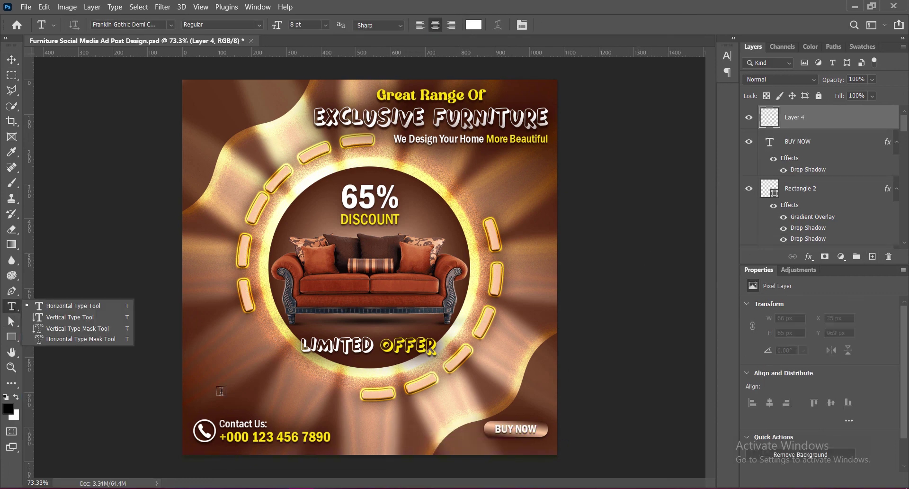
click(47, 308)
click(475, 446)
click(171, 25)
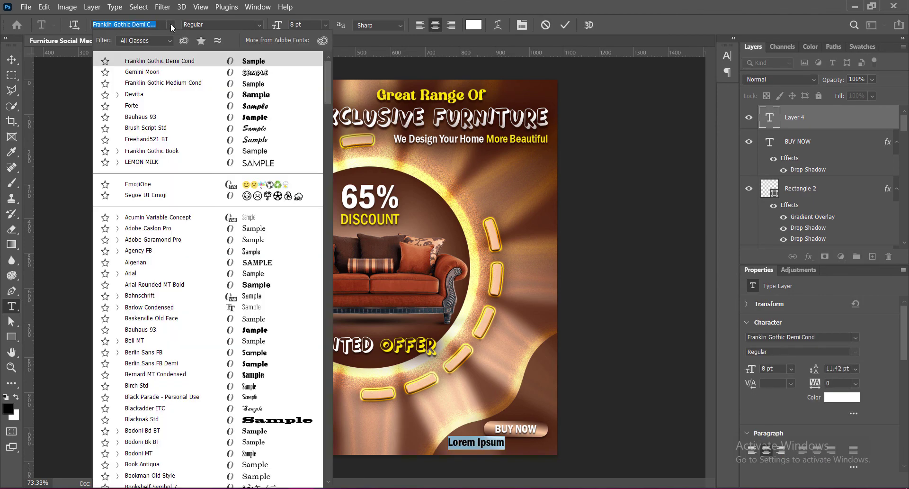
click(177, 71)
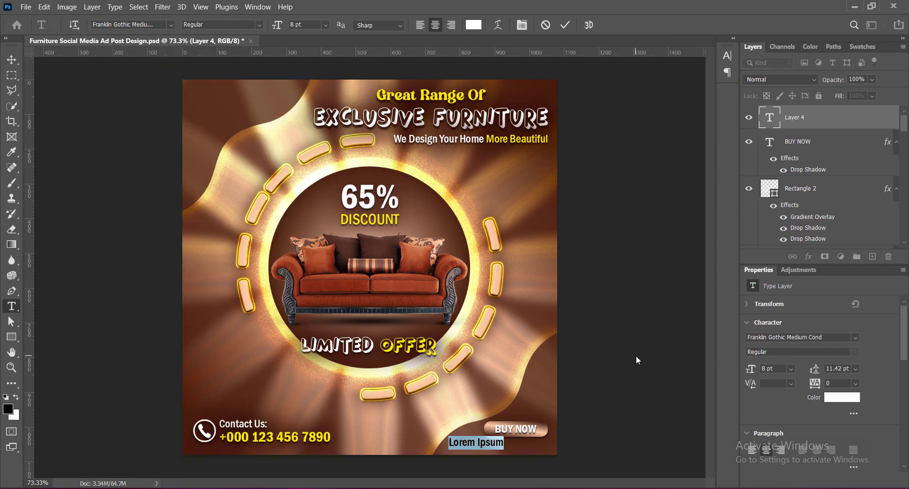
text(www.brandweb)
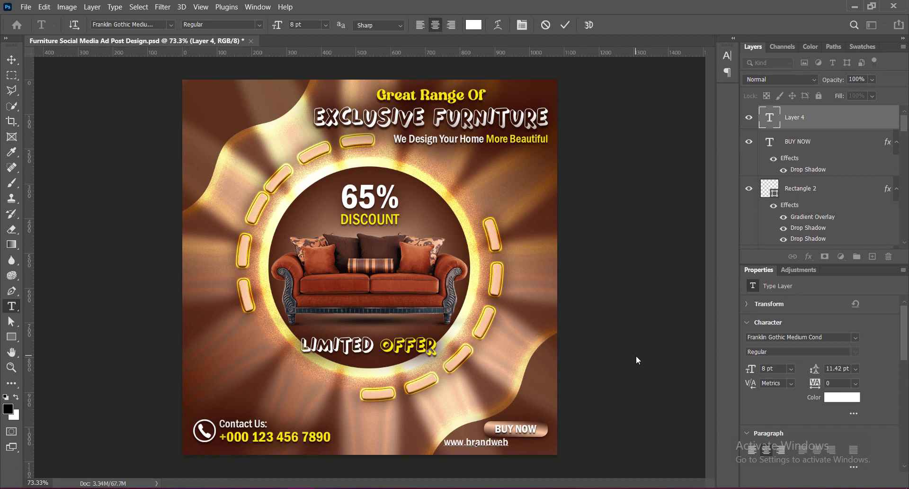
text(site.com)
Set the website text to 6 pt, add a drop shadow, and move it under the button.
key(ctrl+a)
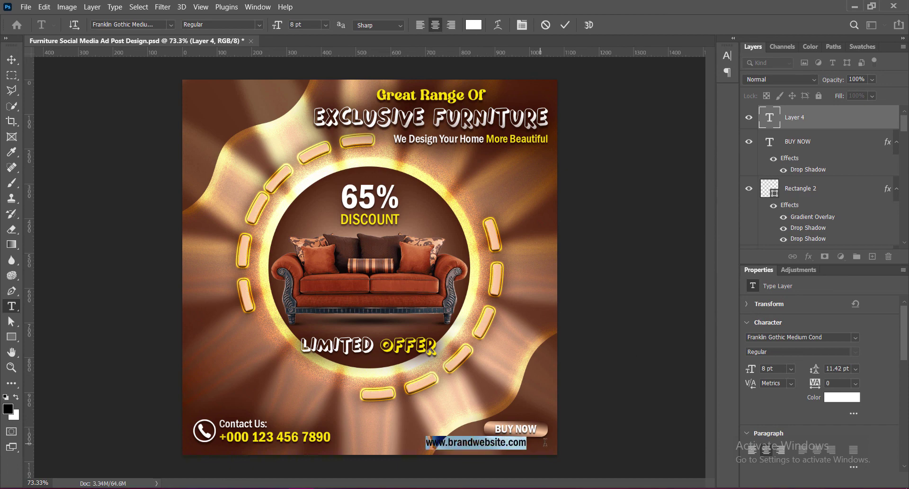
click(326, 25)
click(565, 24)
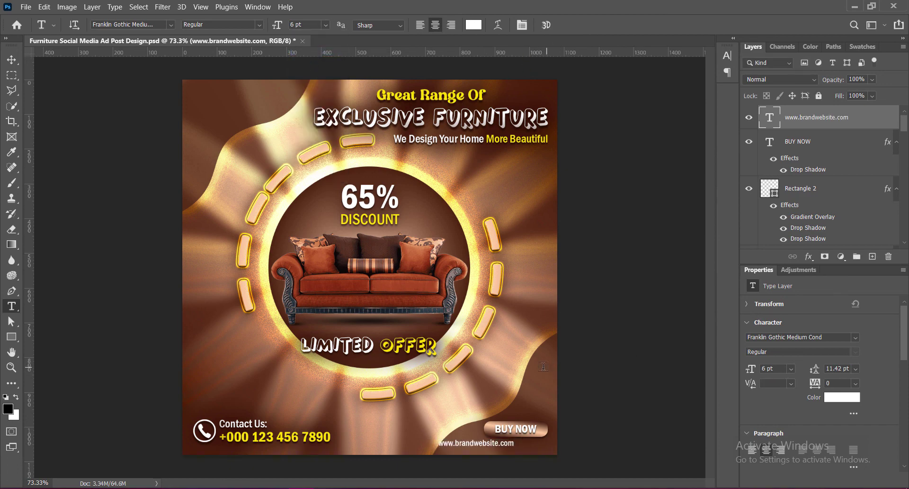
double_click(852, 118)
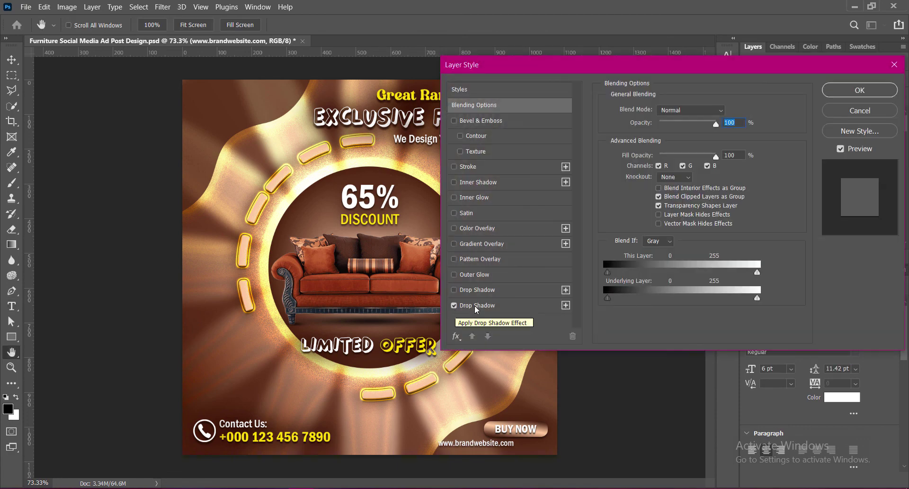
click(860, 89)
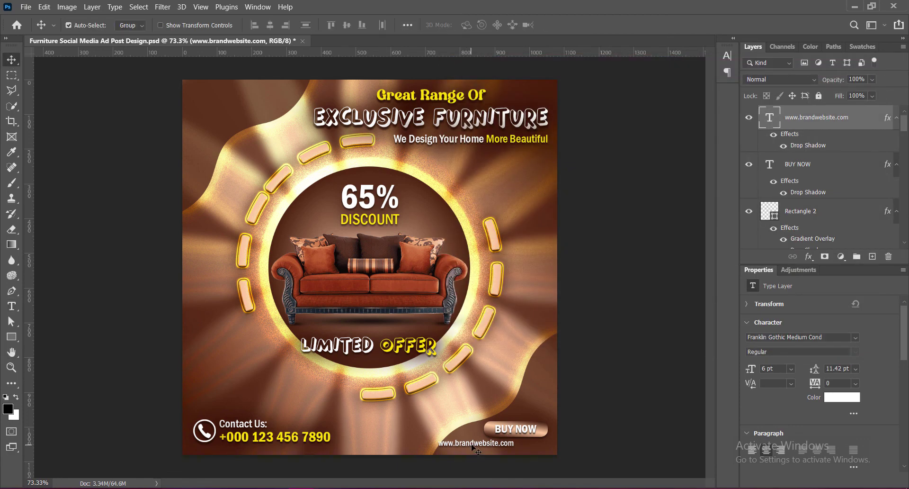
drag(474, 446, 509, 446)
Move the BUY NOW button and its text slightly higher.
click(544, 433)
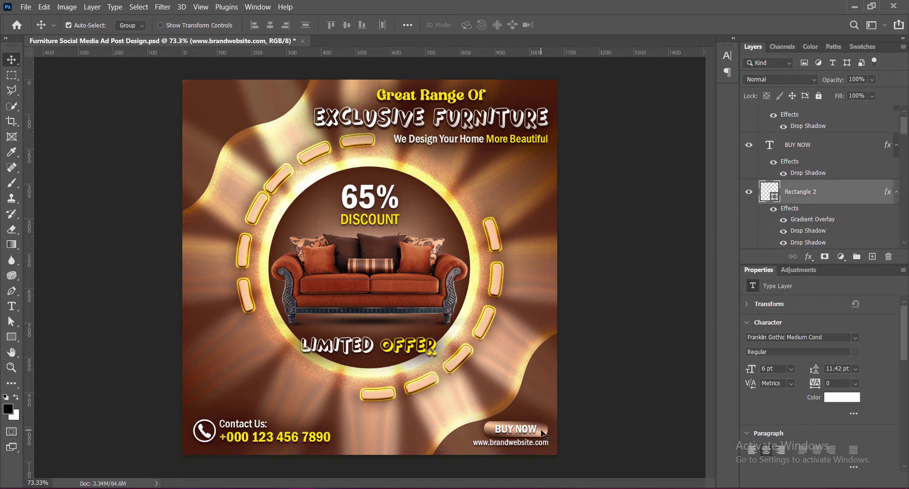
shift+click(539, 433)
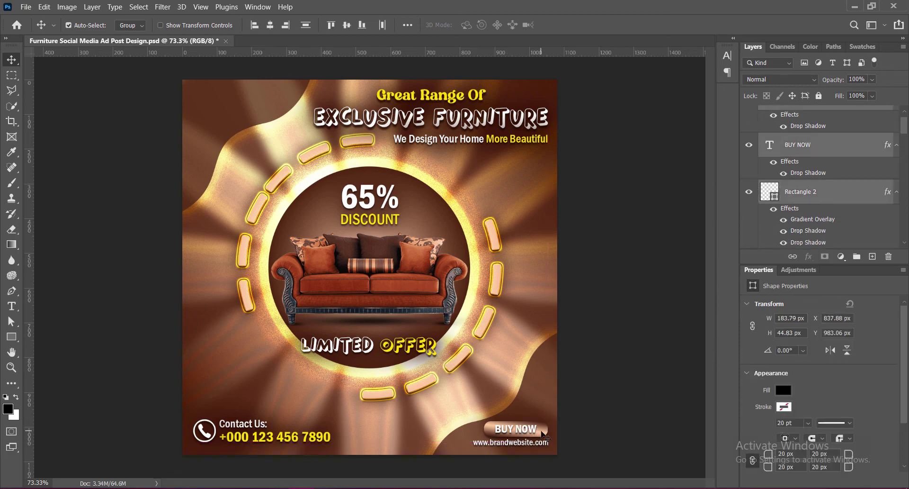
drag(539, 438, 543, 432)
Nudge the bottom-right wave shape back into alignment and save.
click(537, 403)
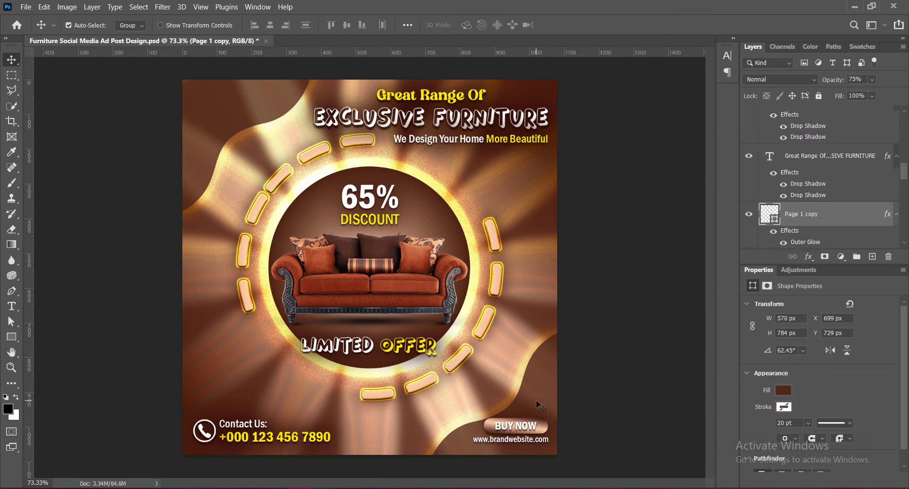
key(Left)
key(Left)
key(Left)
key(Left)
key(Left)
key(Left)
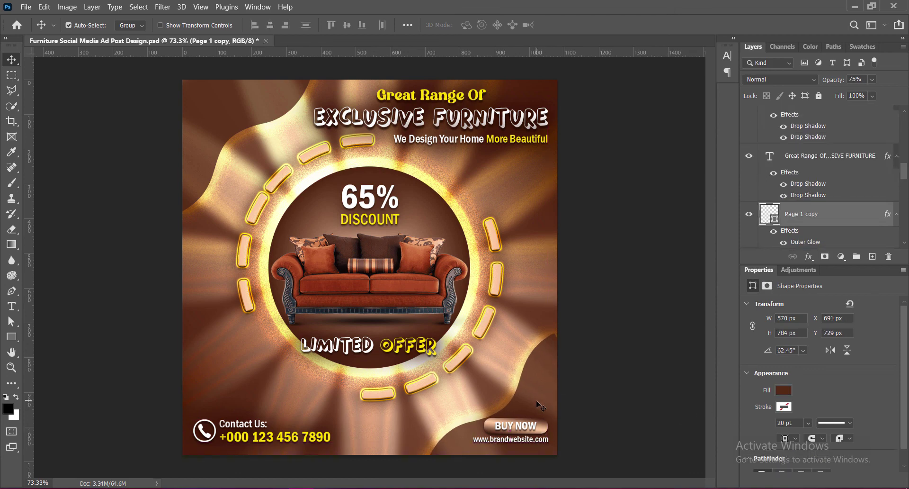
key(Right)
key(Right)
key(Right)
key(Right)
key(Right)
key(Right)
key(Up)
key(Up)
key(Up)
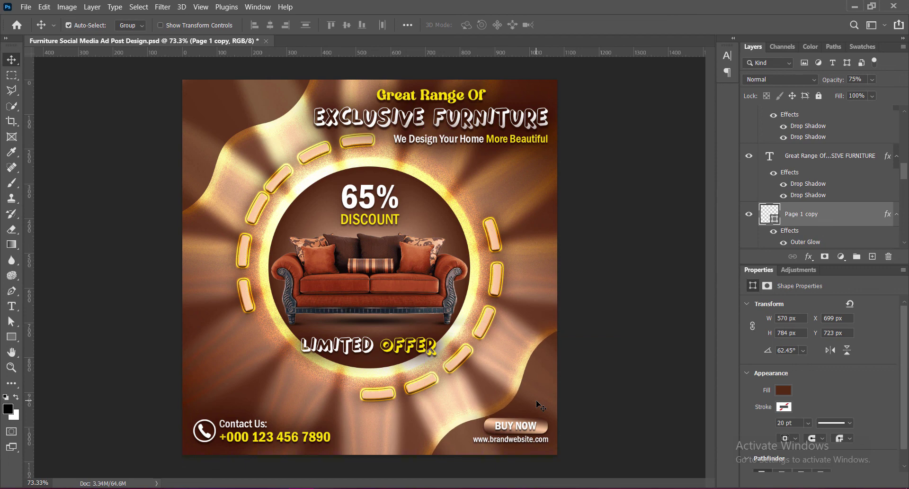
key(Up)
key(Up)
key(ctrl+s)
Place a horizontal guide near the bottom and nudge the button up to it.
drag(516, 53, 584, 440)
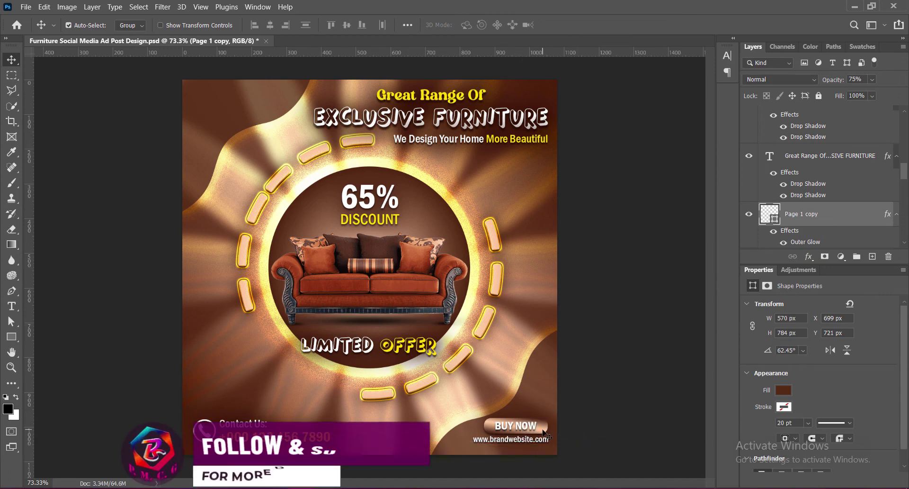
click(534, 432)
shift+click(517, 425)
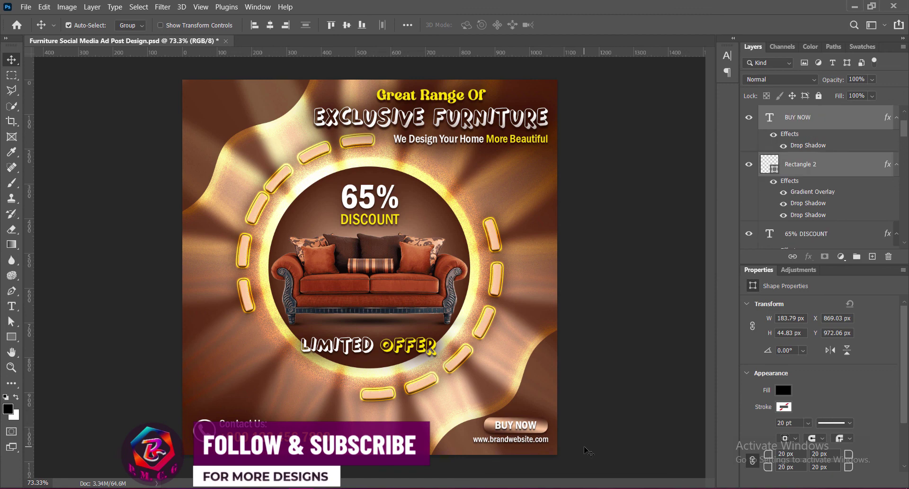
key(Up)
key(Up)
key(Up)
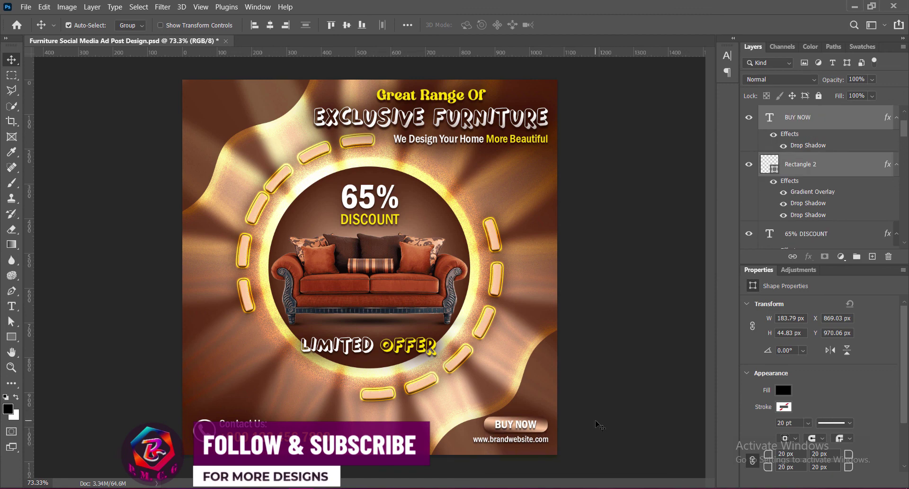
click(596, 421)
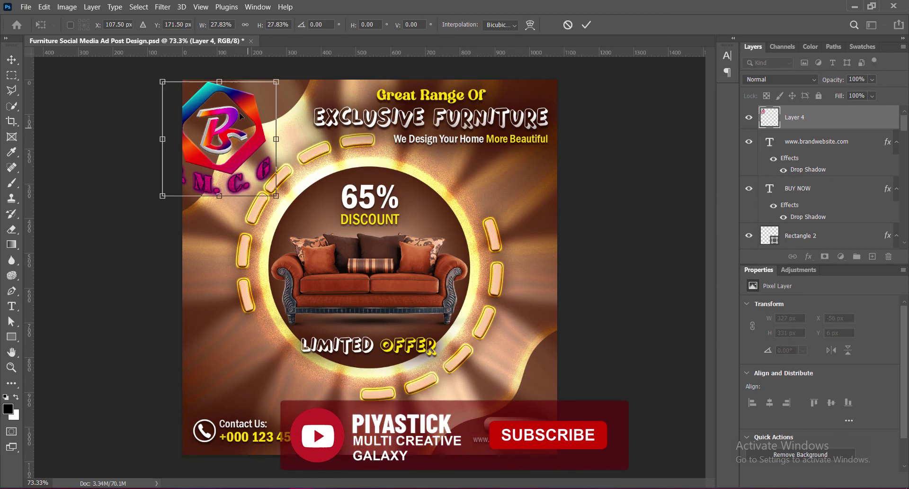
Shrink the logo into the top-left corner and set its drop shadow to size 39, opacity 60.
drag(241, 116, 212, 108)
key(Return)
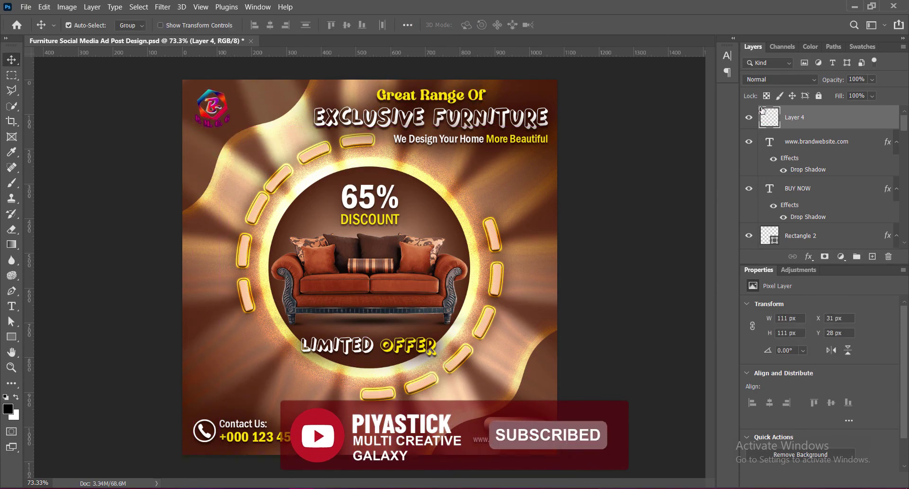
double_click(769, 117)
click(477, 305)
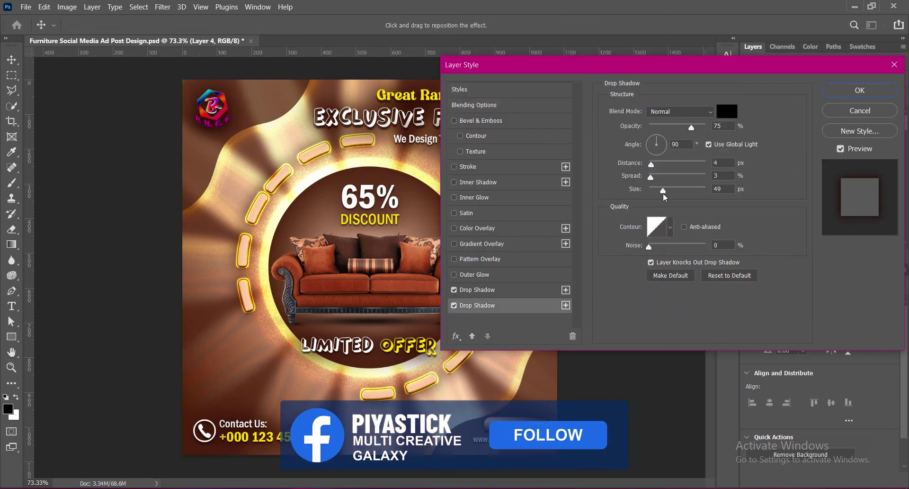
drag(663, 191, 661, 191)
drag(691, 127, 683, 126)
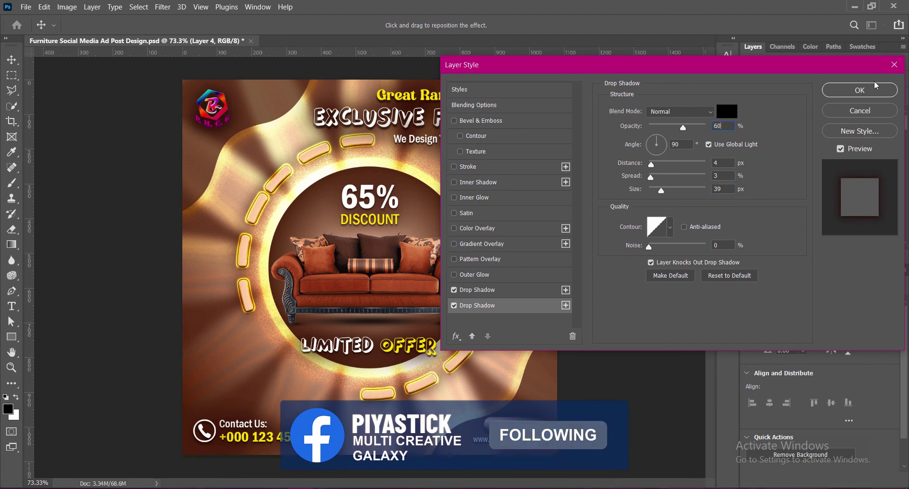
click(876, 86)
Brighten the logo by lifting the midtones with Curves.
click(67, 6)
click(209, 55)
drag(568, 180, 569, 173)
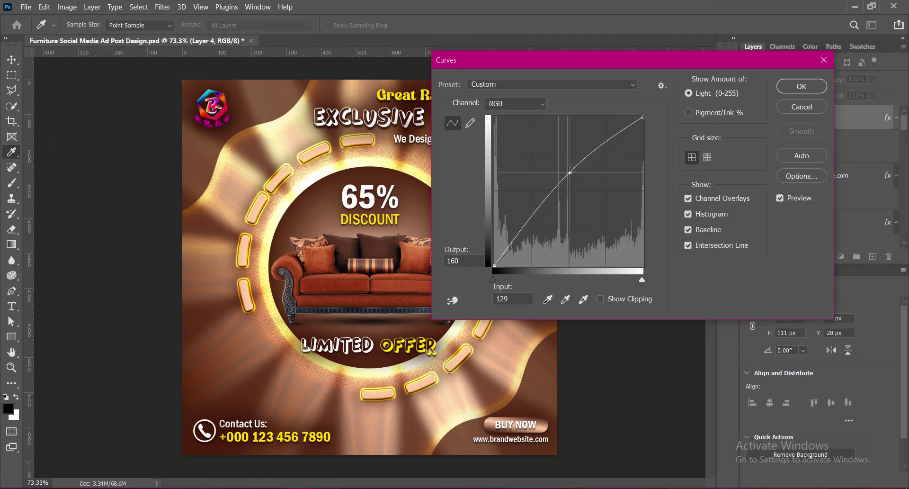
key(Return)
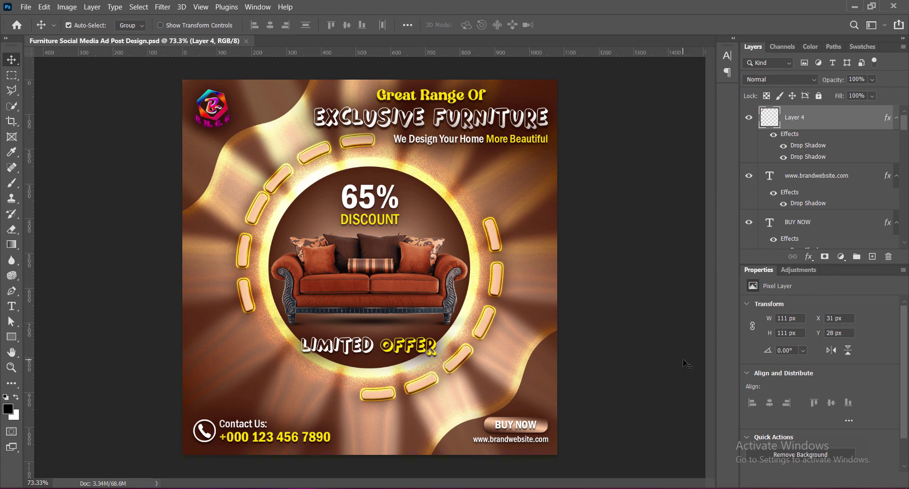
Enlarge the sofa circle and its ring pills slightly and nudge them down.
click(390, 288)
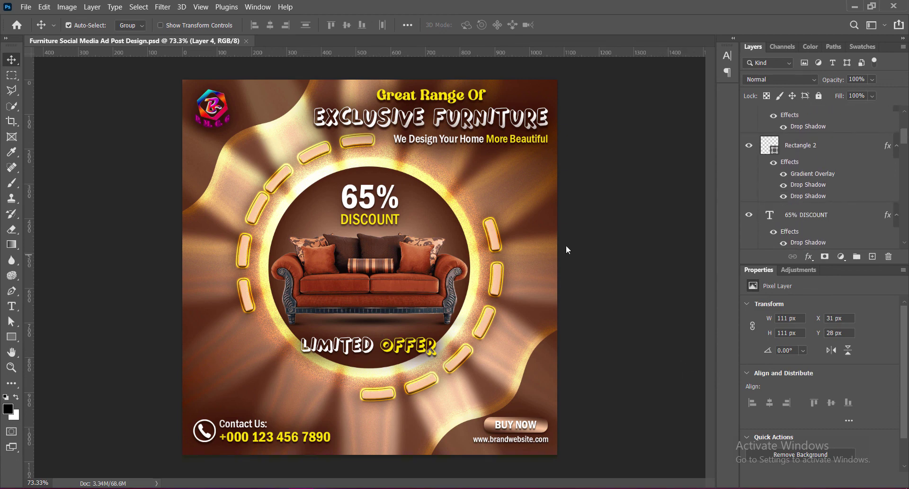
shift+click(351, 358)
shift+click(301, 330)
shift+click(446, 329)
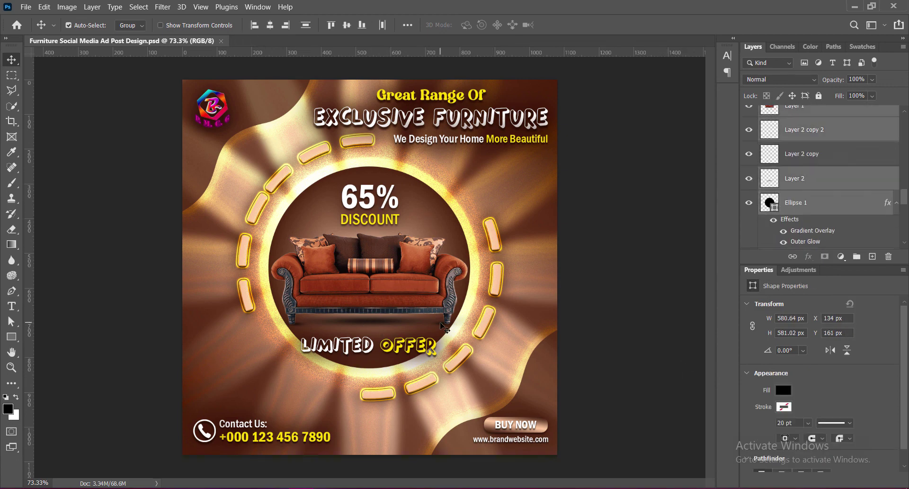
key(ctrl+t)
drag(370, 397, 369, 406)
click(586, 24)
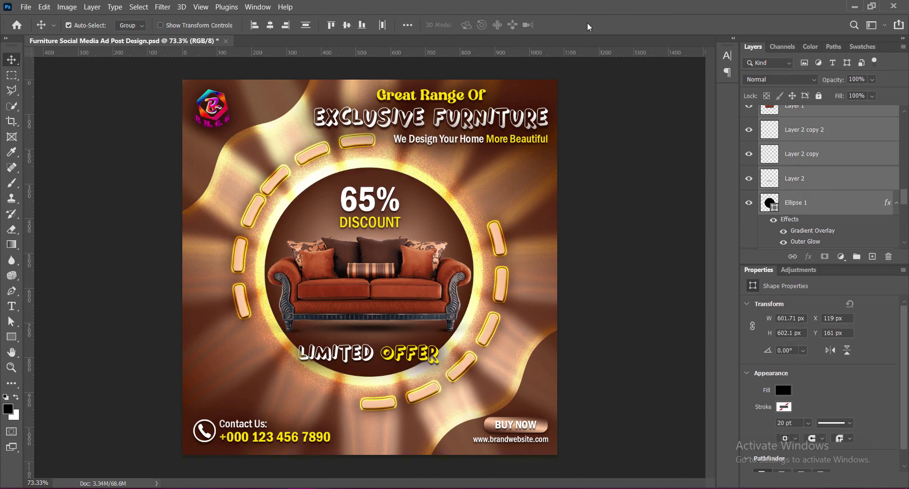
key(Down)
key(Down)
key(Down)
key(Down)
key(Down)
key(Down)
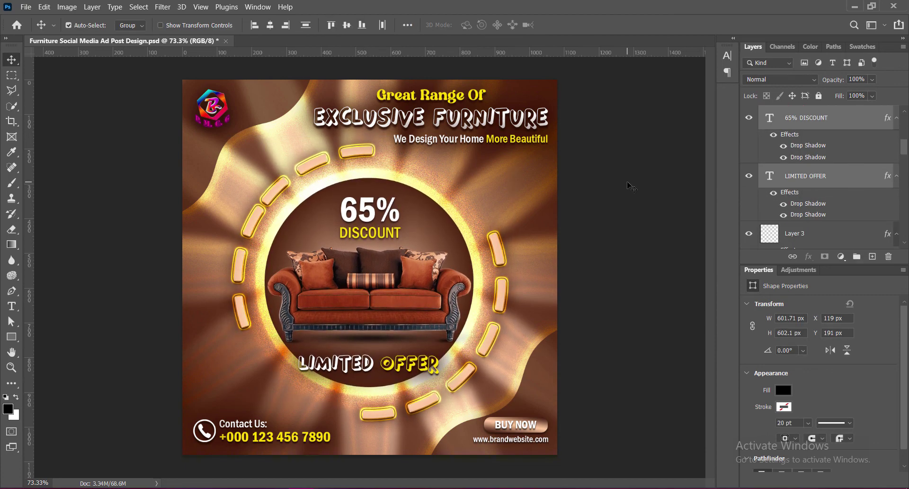
click(628, 207)
Draw a tiny white (ffffff) dot above the ring's right side.
key(ctrl+shift+alt+n)
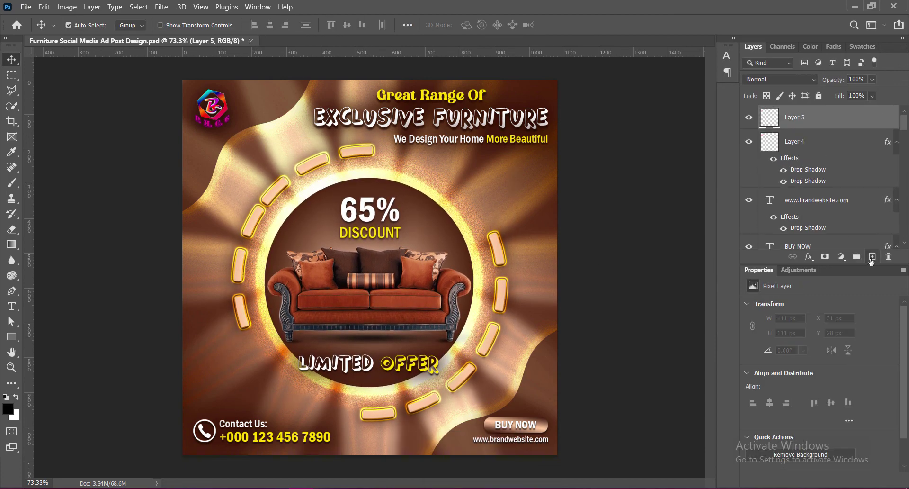
drag(11, 336, 47, 351)
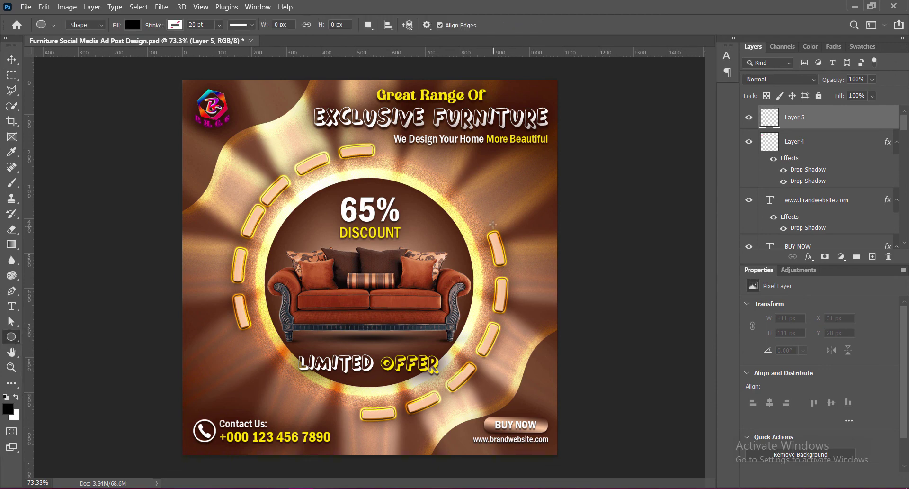
drag(475, 164, 479, 167)
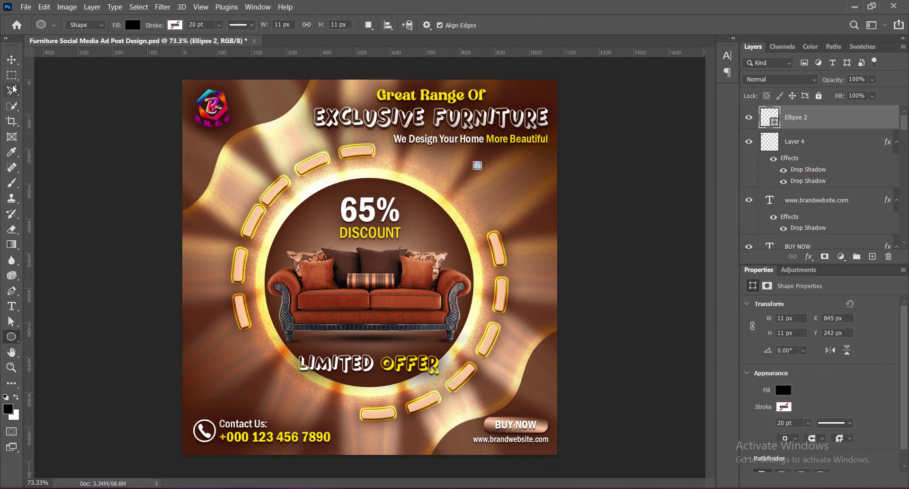
key(v)
double_click(768, 118)
text(ffffff)
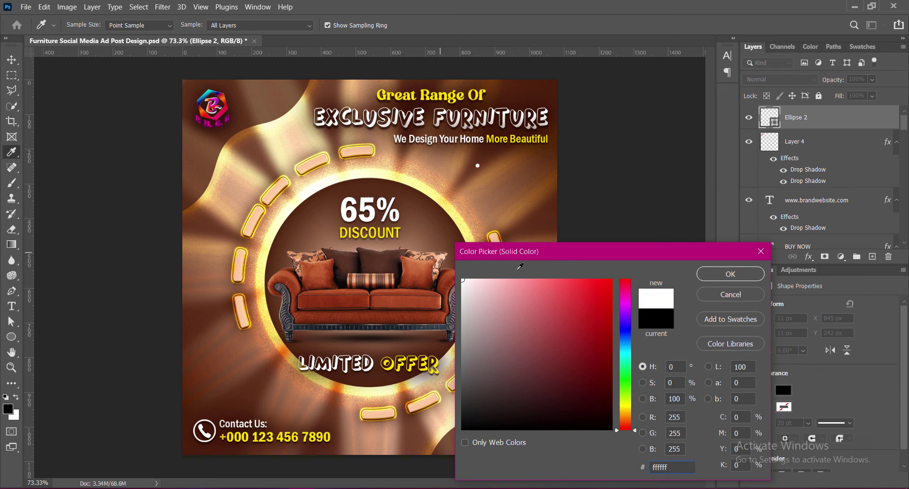
key(Return)
Duplicate the dot into rows, group them, and shift the grid slightly right.
drag(477, 166, 497, 169)
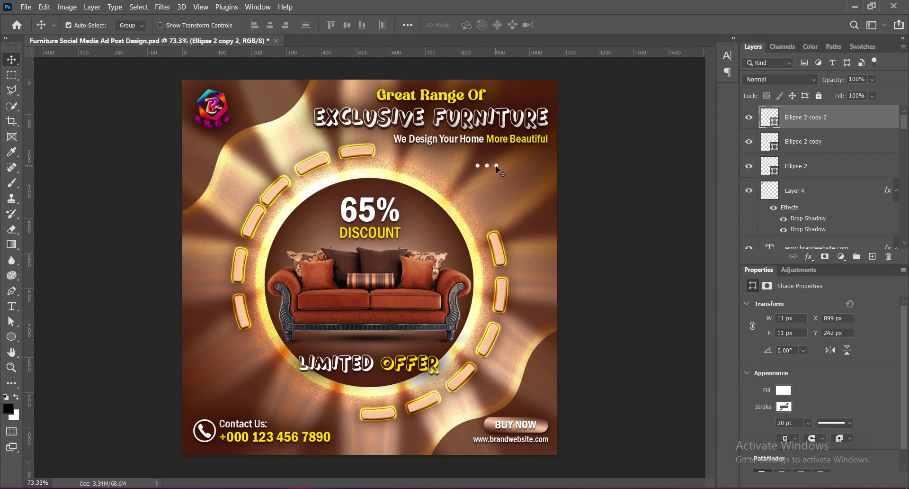
shift+click(487, 165)
mouse_move(479, 165)
mouse_down()
mouse_move(520, 167)
mouse_move(507, 186)
mouse_up()
key(ctrl+g)
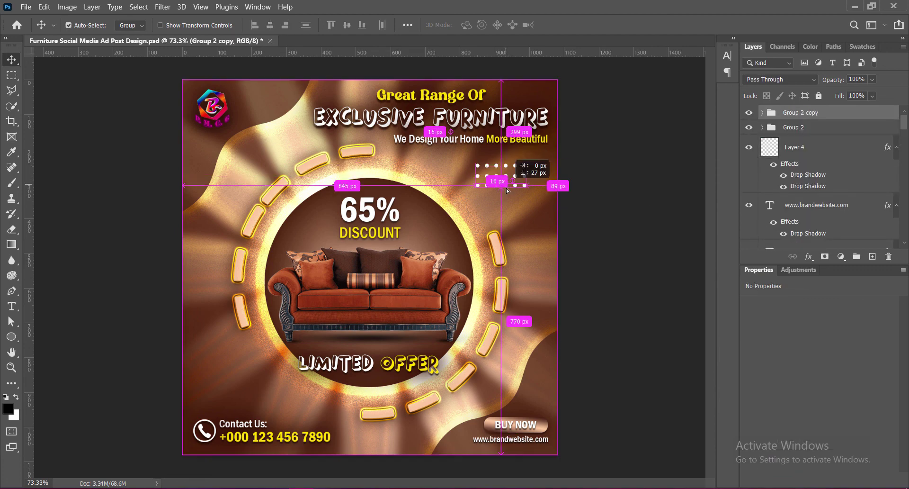
shift+click(794, 142)
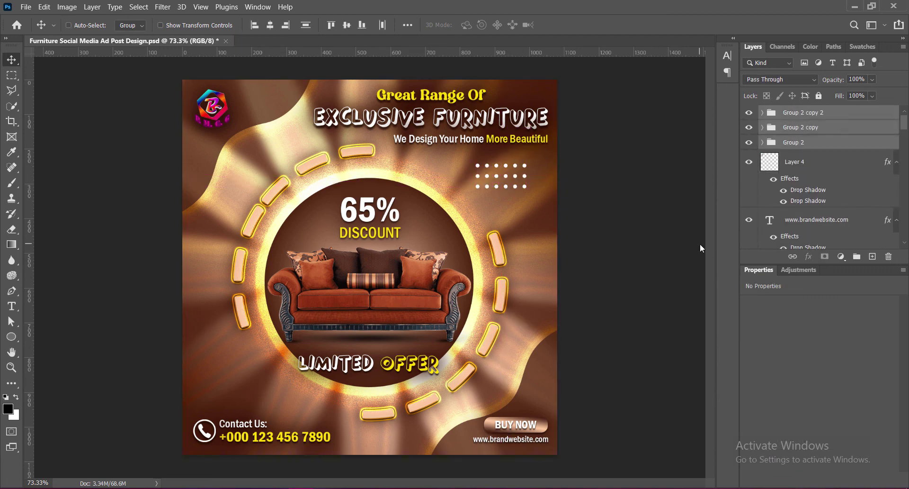
key(ctrl+g)
key(ctrl+t)
drag(501, 176, 525, 180)
key(Return)
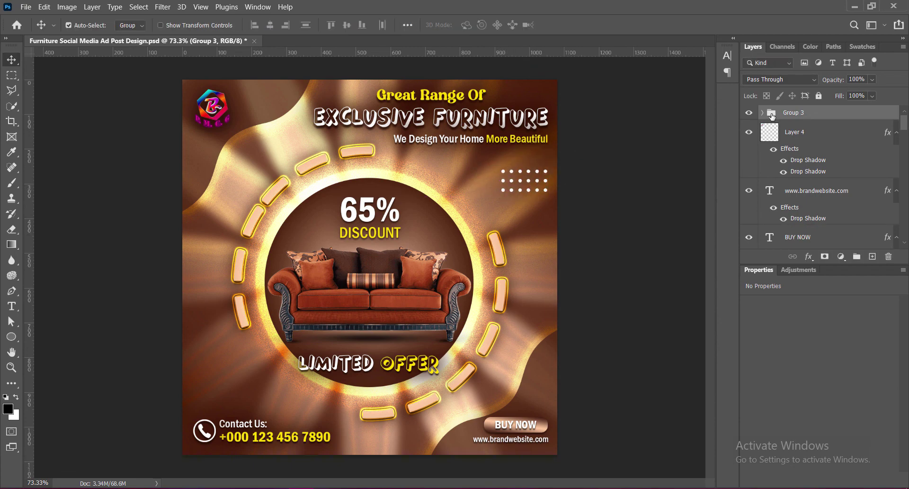
Add a drop shadow to the white dot grid group.
double_click(772, 116)
click(640, 277)
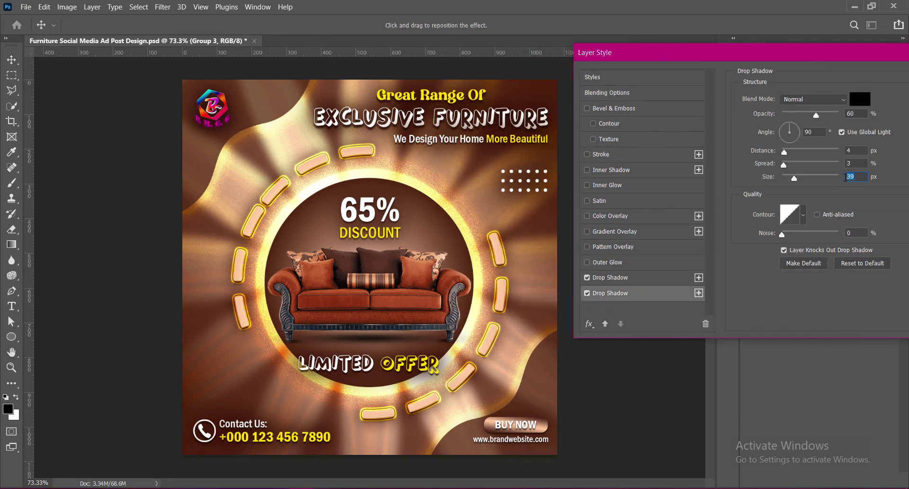
key(Return)
Copy the dot grid to the bottom-left and rotate it 90 degrees.
mouse_move(524, 180)
mouse_down()
mouse_move(237, 381)
mouse_move(204, 365)
mouse_up()
key(ctrl+t)
right_click(237, 380)
click(265, 386)
key(Return)
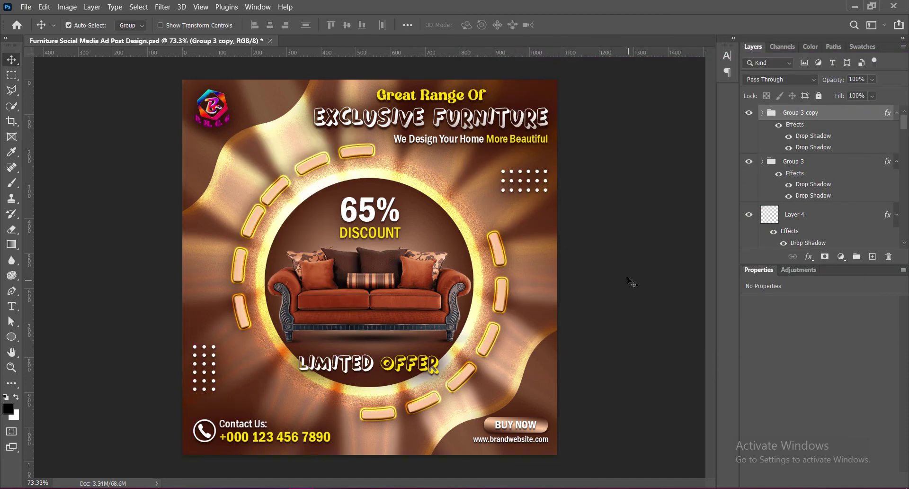
Give the copied grid a yellow colour overlay and nudge it up.
double_click(772, 116)
click(471, 221)
click(696, 164)
click(611, 275)
click(757, 270)
click(802, 84)
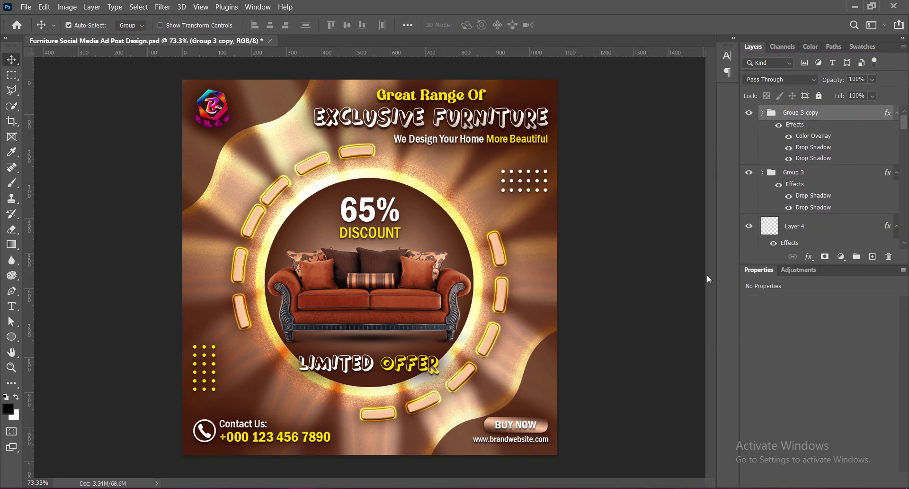
key(shift+Up)
key(Up)
key(Up)
key(Up)
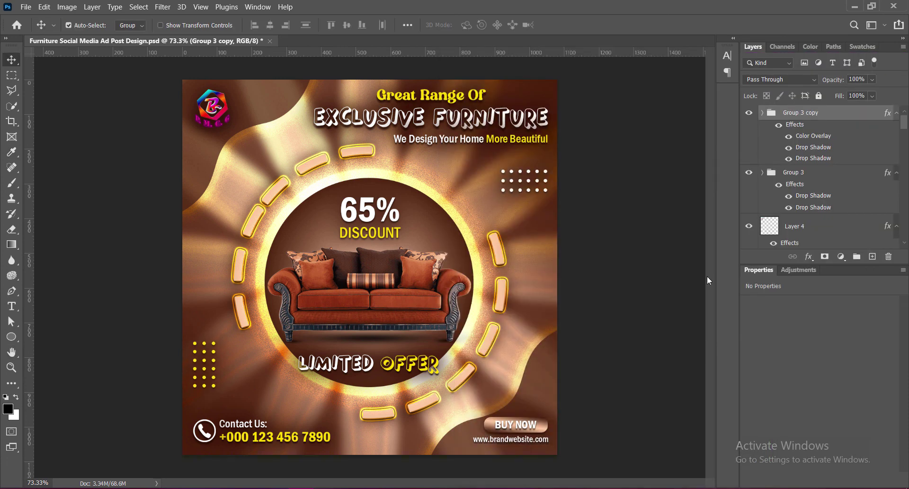
key(alt+bracketleft)
click(618, 226)
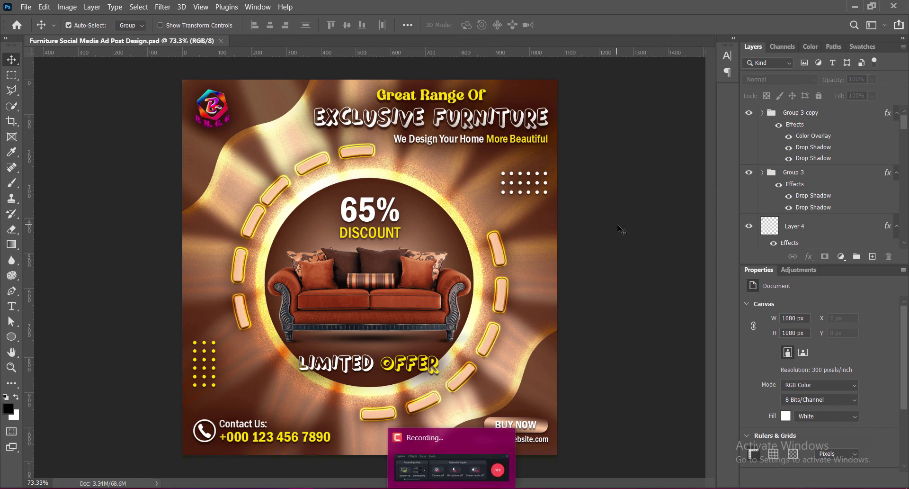
scroll(352, 267, down, 2)
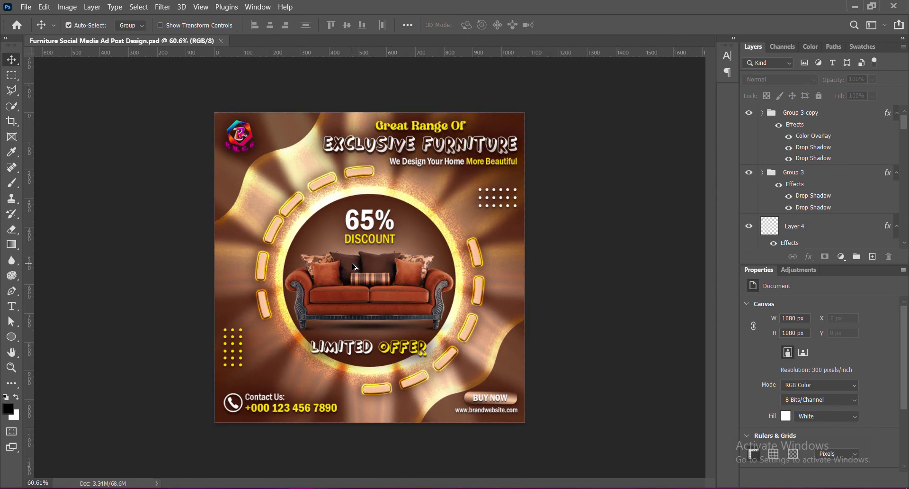
scroll(354, 267, up, 1)
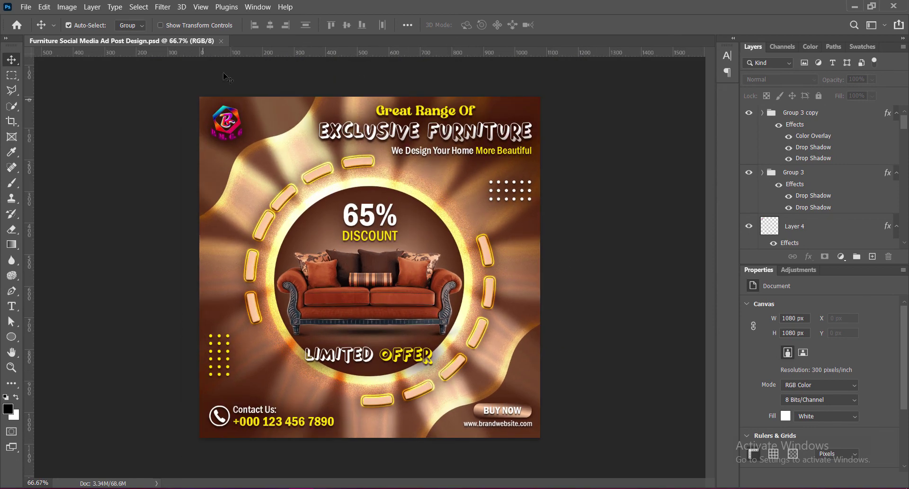
scroll(415, 312, up, 2)
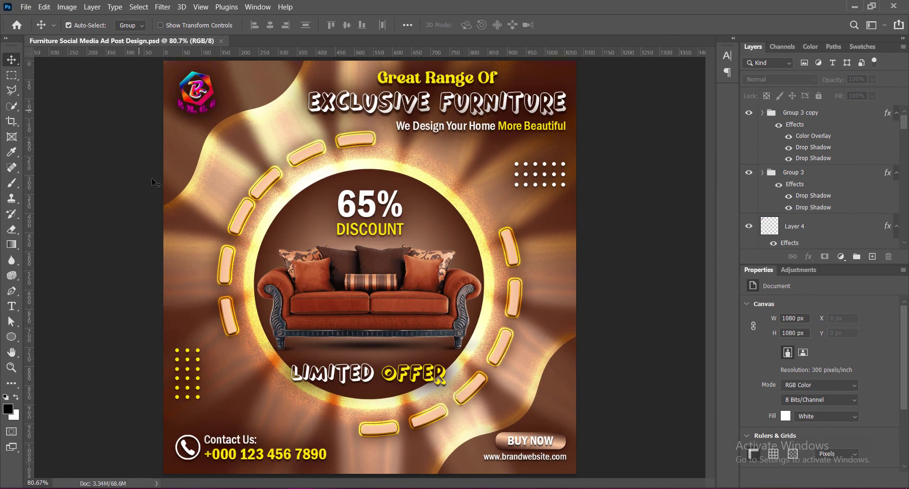